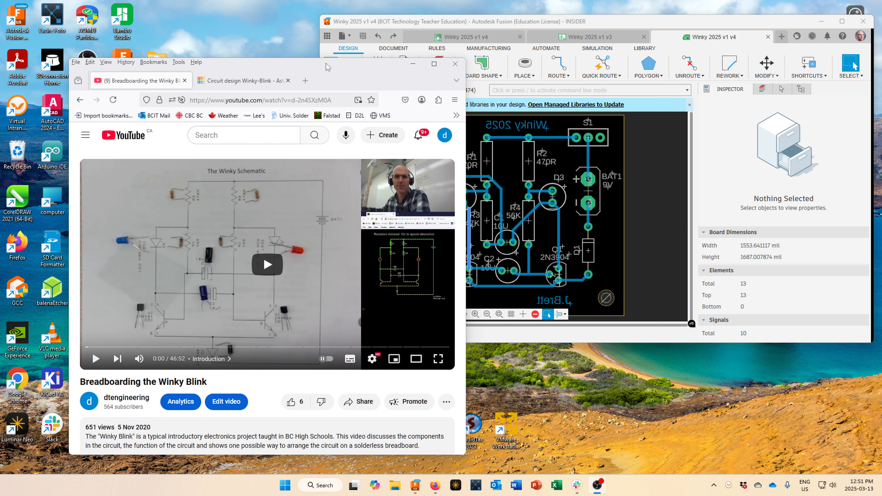
Maximize Firefox and close the 'Breadboarding the Winky Blink' YouTube tab.
{"action": "left_click_drag", "start_coordinate": [325, 67], "coordinate": [398, 25]}
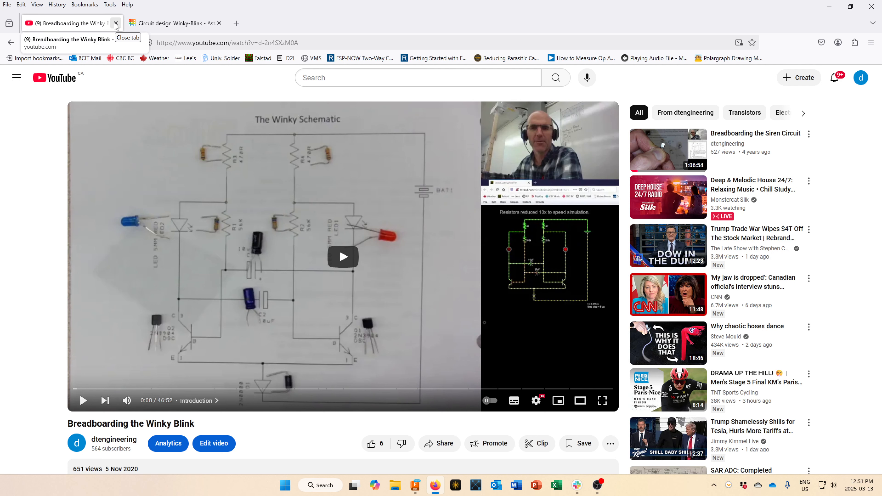
{"action": "left_click", "coordinate": [116, 23]}
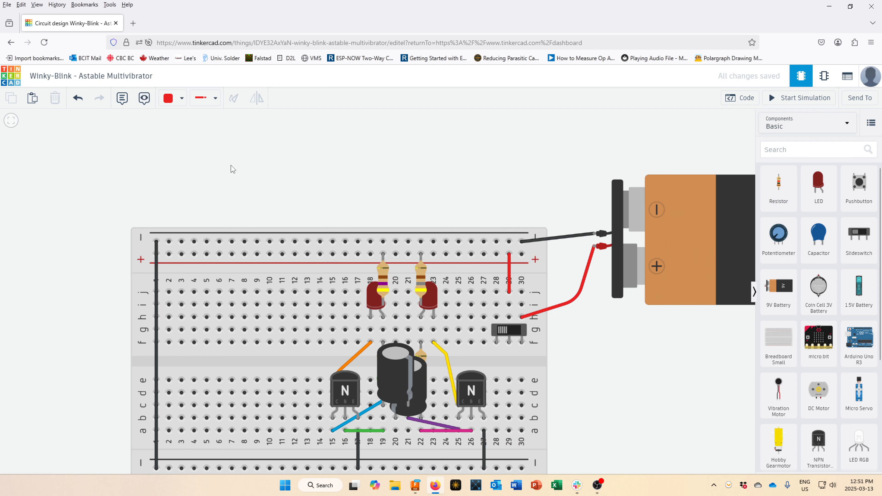
Zoom out on the Winky-Blink circuit, glance at Send To, and switch to Schematic View.
{"action": "scroll", "coordinate": [232, 173], "scroll_direction": "down", "scroll_amount": 1}
{"action": "scroll", "coordinate": [232, 194], "scroll_direction": "down", "scroll_amount": 1}
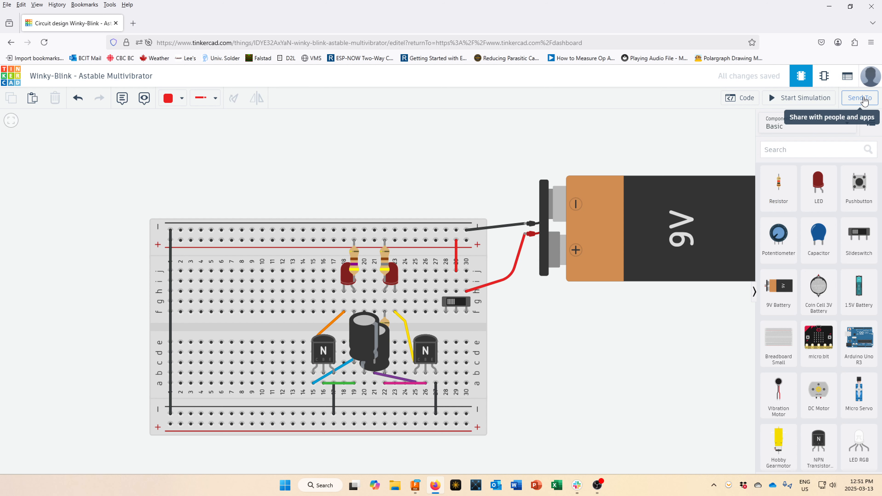
{"action": "left_click", "coordinate": [864, 102]}
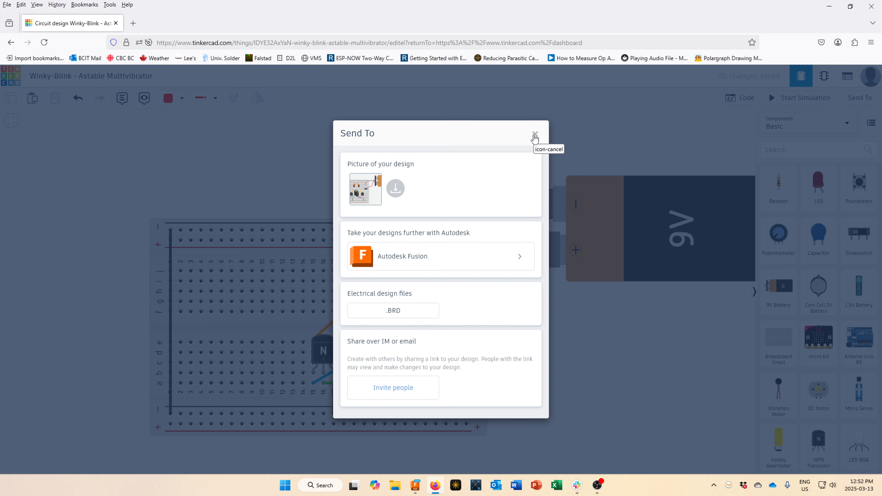
{"action": "left_click", "coordinate": [534, 135]}
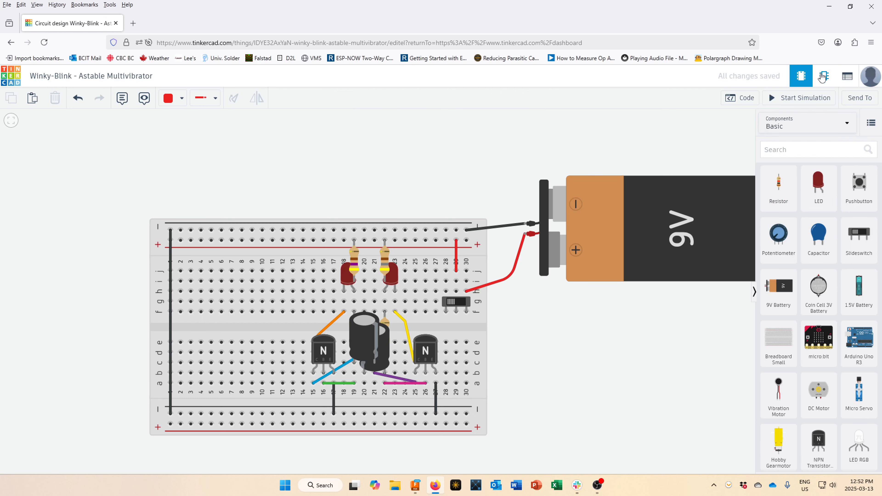
{"action": "left_click", "coordinate": [823, 77]}
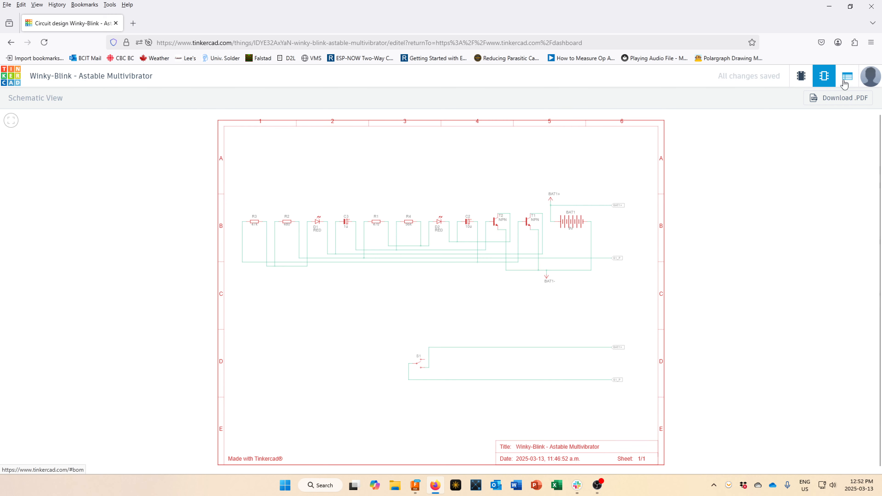
Check the Winky-Blink component list and Send To options, then minimize the browser.
{"action": "left_click", "coordinate": [845, 80]}
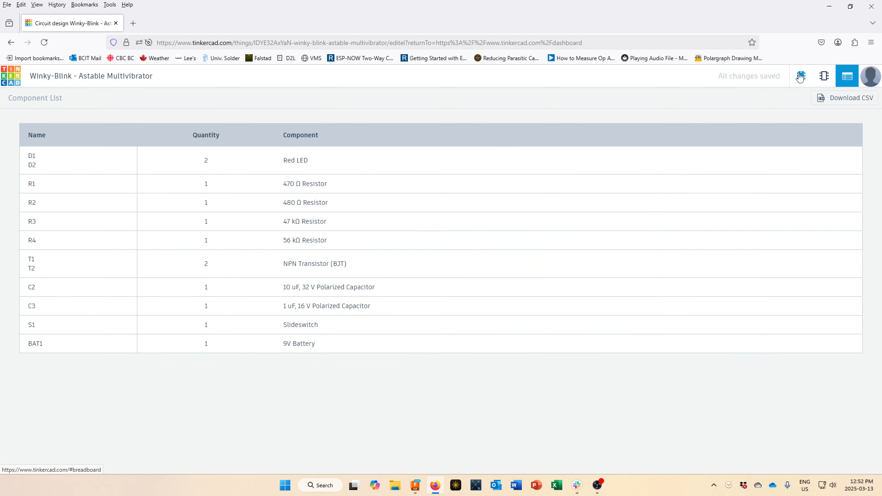
{"action": "left_click", "coordinate": [800, 79]}
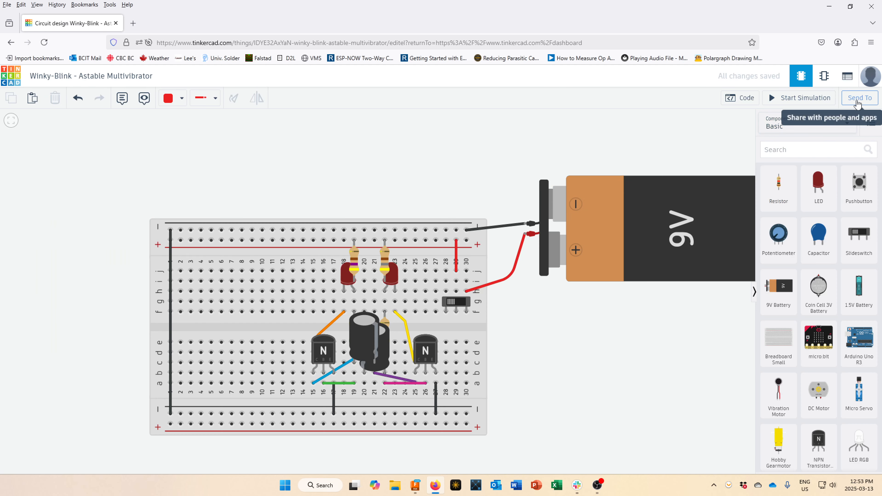
{"action": "left_click", "coordinate": [858, 101]}
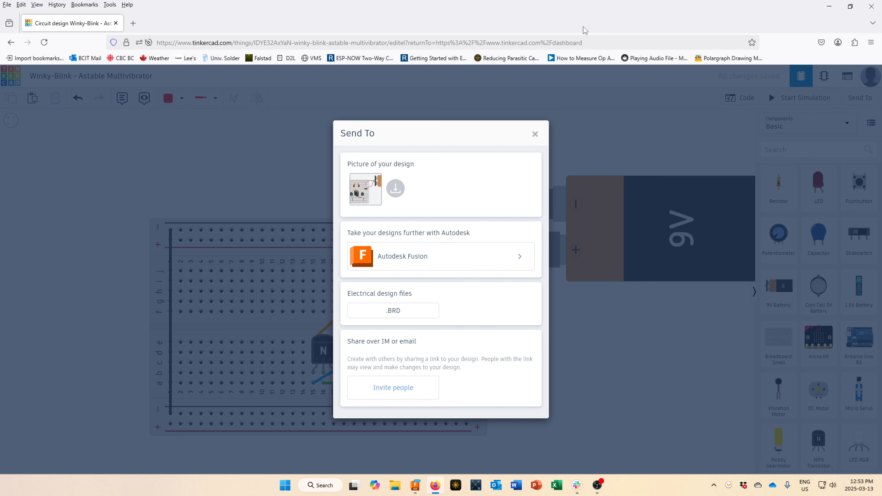
{"action": "left_click", "coordinate": [828, 11]}
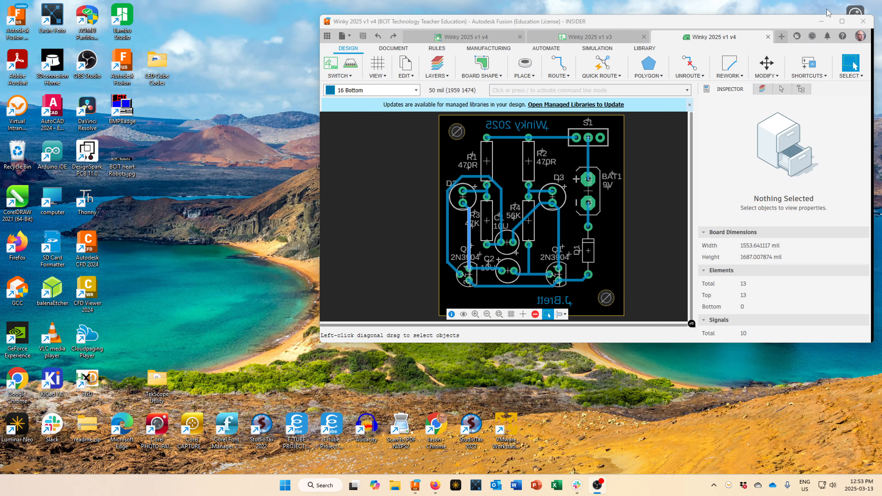
Maximize Fusion and bring up the Winky 2025 v1 v4 project overview.
{"action": "left_click", "coordinate": [842, 21]}
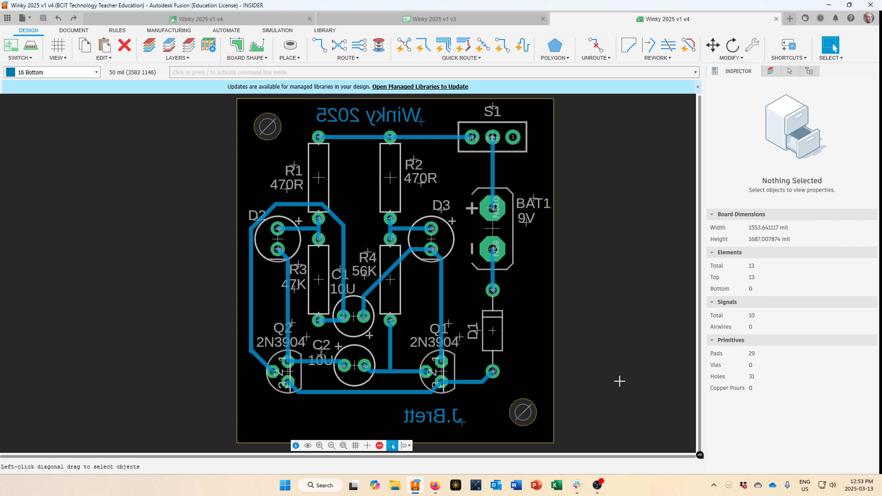
{"action": "left_click", "coordinate": [246, 20]}
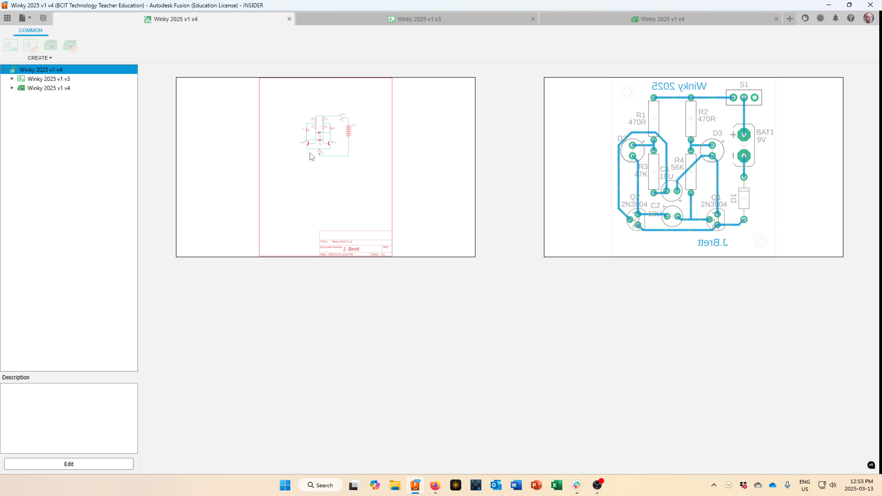
Open the Winky 2025 v1 v3 schematic and frame its transistors, capacitors and 9V battery.
{"action": "left_click", "coordinate": [415, 20]}
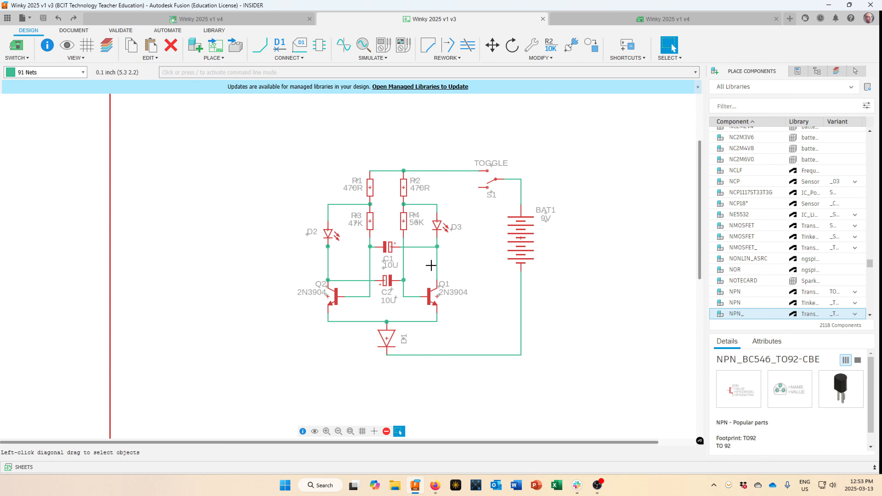
{"action": "scroll", "coordinate": [435, 272], "scroll_direction": "down", "scroll_amount": 5}
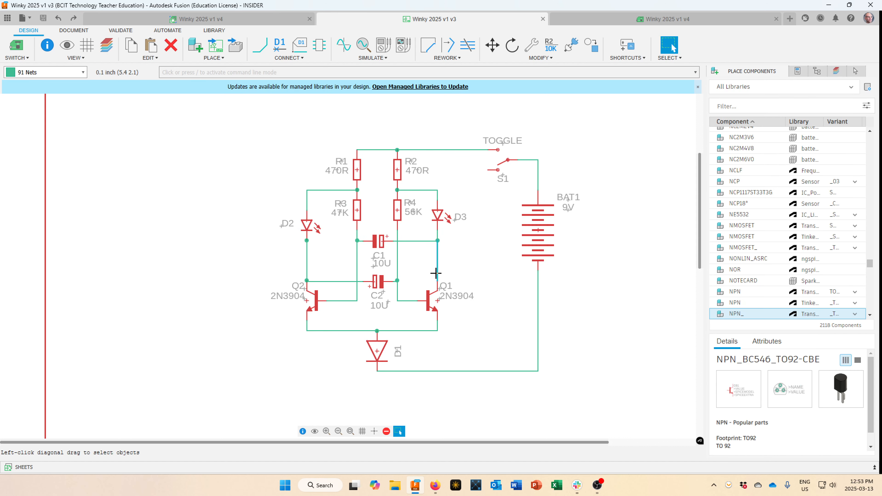
{"action": "scroll", "coordinate": [436, 273], "scroll_direction": "down", "scroll_amount": 1}
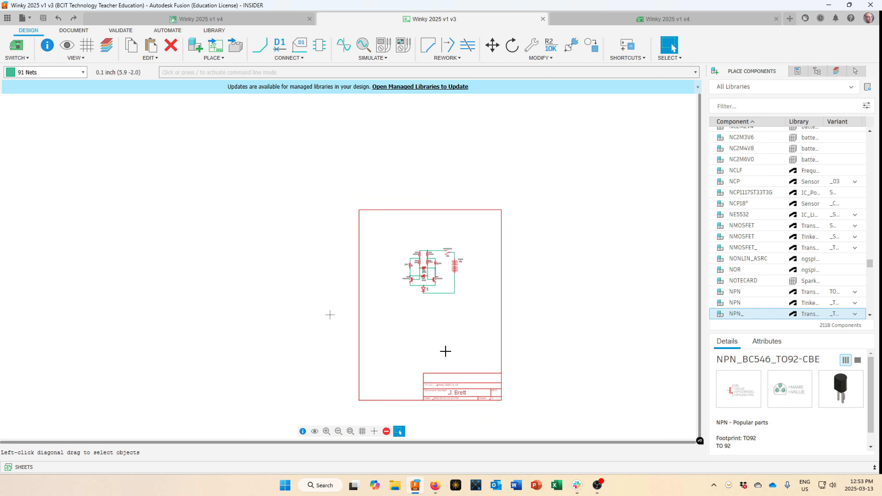
{"action": "scroll", "coordinate": [448, 350], "scroll_direction": "up", "scroll_amount": 3}
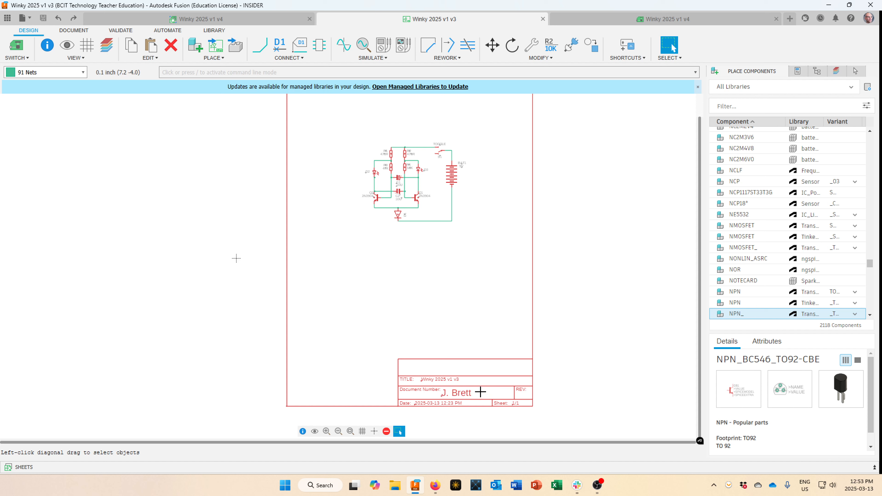
{"action": "scroll", "coordinate": [479, 382], "scroll_direction": "up", "scroll_amount": 1}
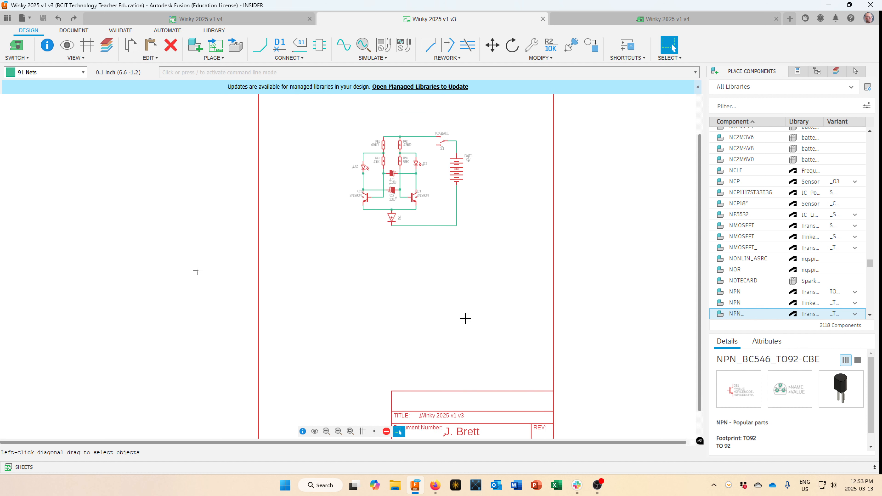
{"action": "scroll", "coordinate": [468, 338], "scroll_direction": "down", "scroll_amount": 2}
{"action": "scroll", "coordinate": [427, 231], "scroll_direction": "up", "scroll_amount": 2}
{"action": "scroll", "coordinate": [427, 232], "scroll_direction": "up", "scroll_amount": 2}
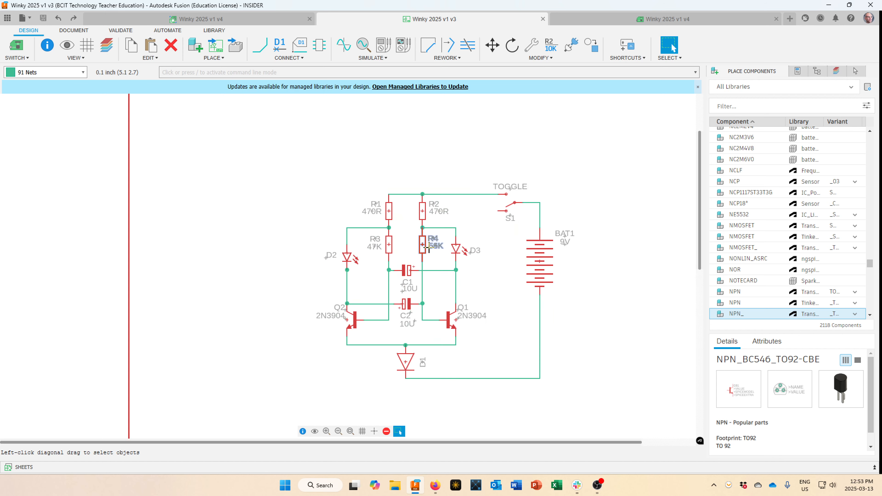
{"action": "left_click_drag", "start_coordinate": [426, 272], "coordinate": [442, 291]}
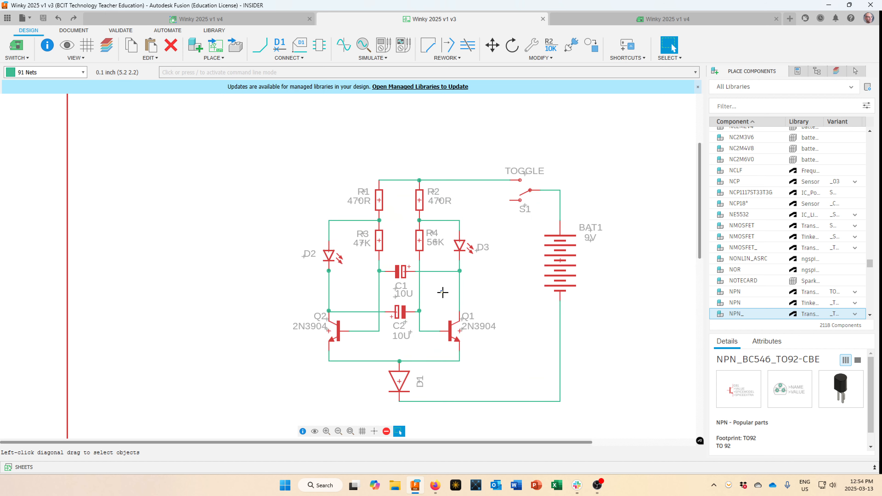
{"action": "scroll", "coordinate": [496, 293], "scroll_direction": "up", "scroll_amount": 1}
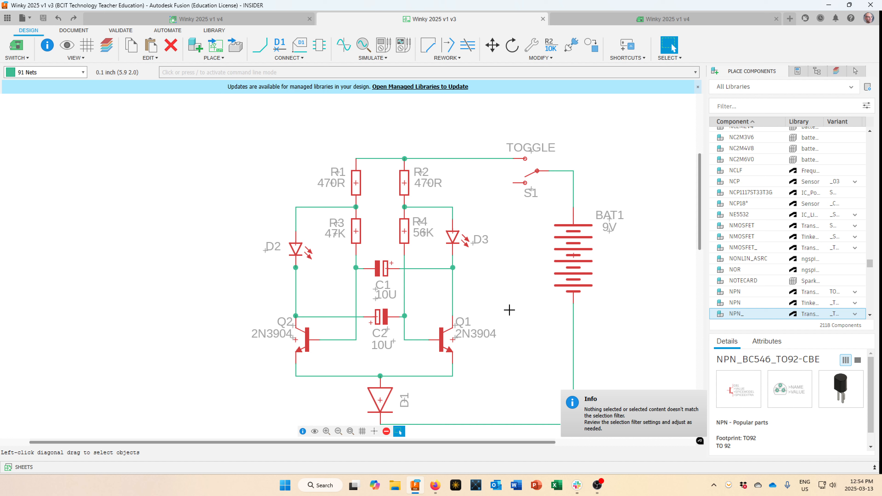
{"action": "middle_click_drag", "start_coordinate": [508, 304], "coordinate": [457, 282]}
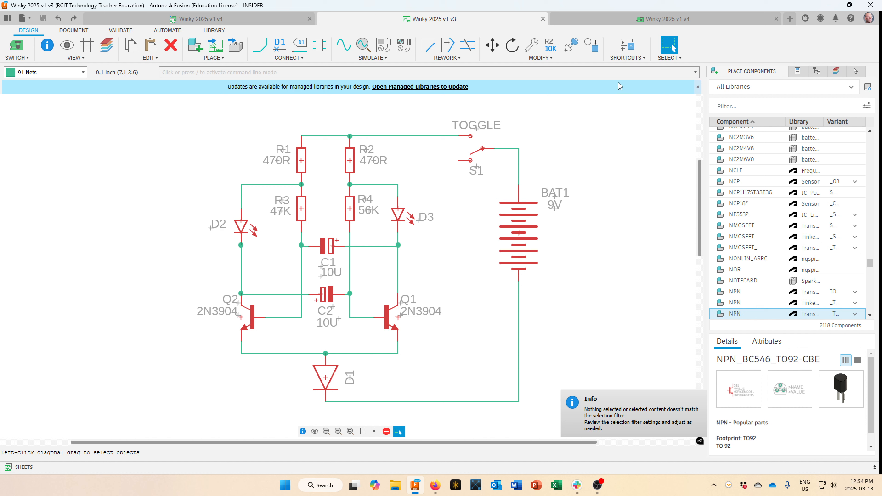
Inspect the routed Winky 2025 v1 v4 board, zooming in around Q2/C2 and back out.
{"action": "left_click", "coordinate": [632, 21]}
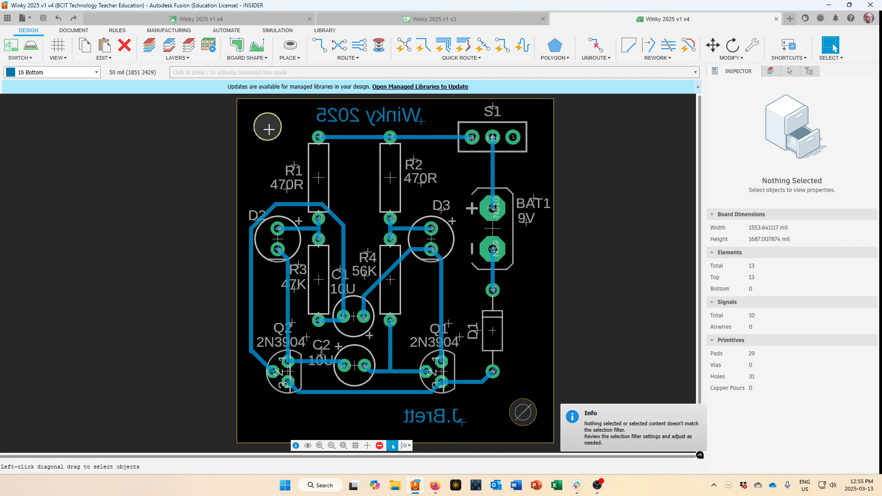
{"action": "scroll", "coordinate": [279, 403], "scroll_direction": "down", "scroll_amount": 2}
{"action": "scroll", "coordinate": [279, 403], "scroll_direction": "up", "scroll_amount": 6}
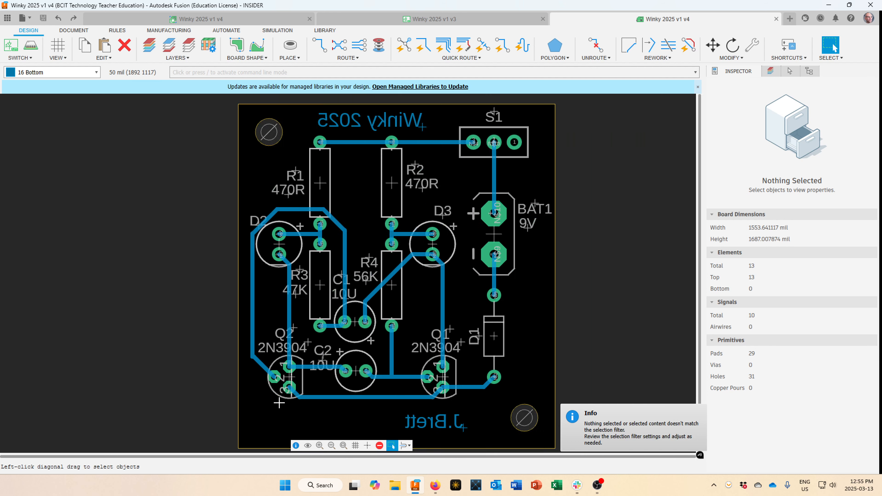
{"action": "scroll", "coordinate": [282, 393], "scroll_direction": "up", "scroll_amount": 1}
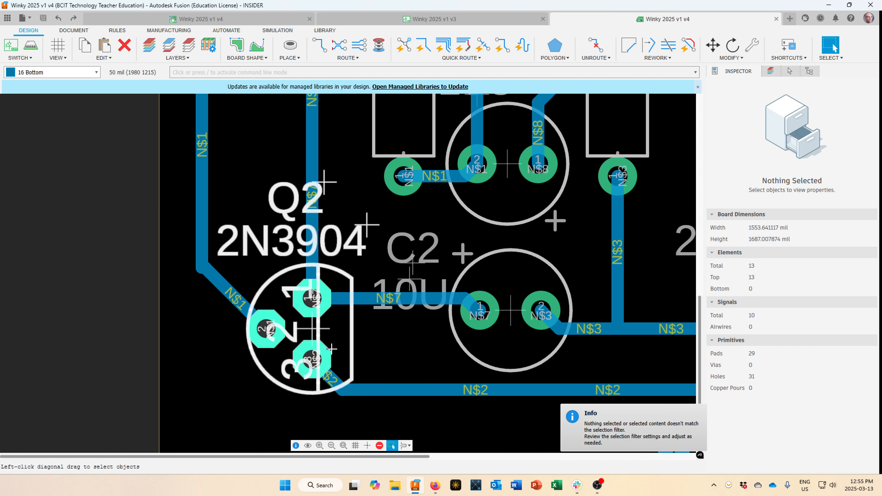
{"action": "scroll", "coordinate": [332, 348], "scroll_direction": "down", "scroll_amount": 5}
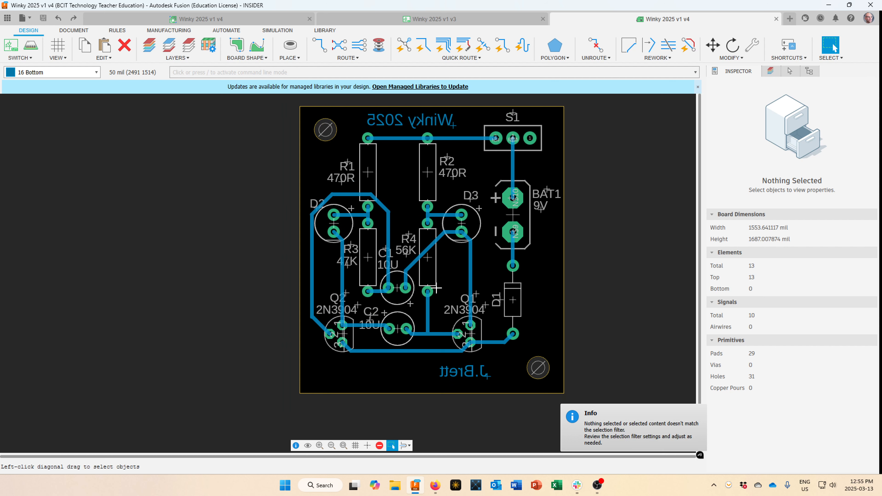
{"action": "scroll", "coordinate": [432, 284], "scroll_direction": "down", "scroll_amount": 1}
Revisit the v3 schematic and v4 overview, then close the Winky 2025 project documents.
{"action": "left_click", "coordinate": [438, 24]}
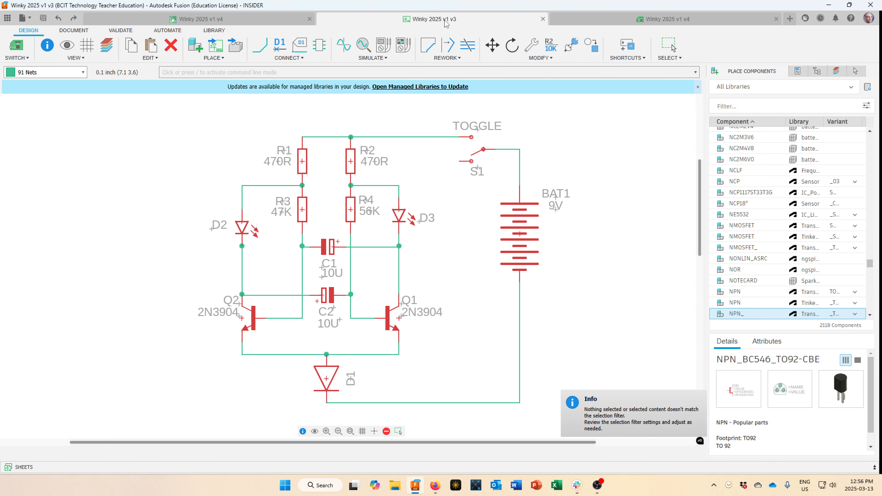
{"action": "left_click", "coordinate": [262, 23]}
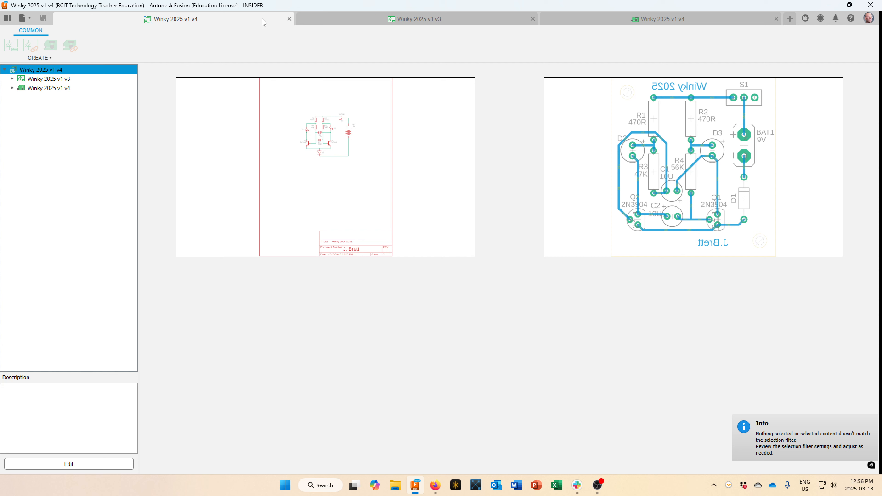
{"action": "left_click", "coordinate": [289, 19]}
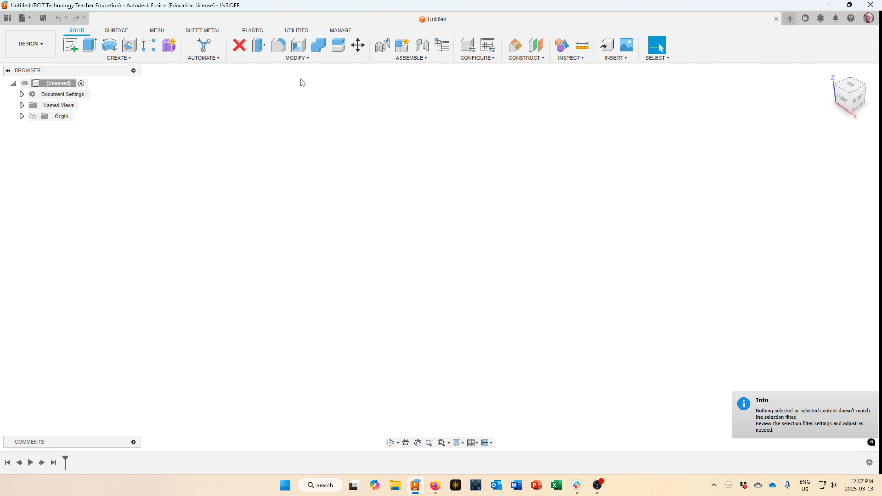
Create a new electronics design from the File menu.
{"action": "left_click", "coordinate": [28, 19]}
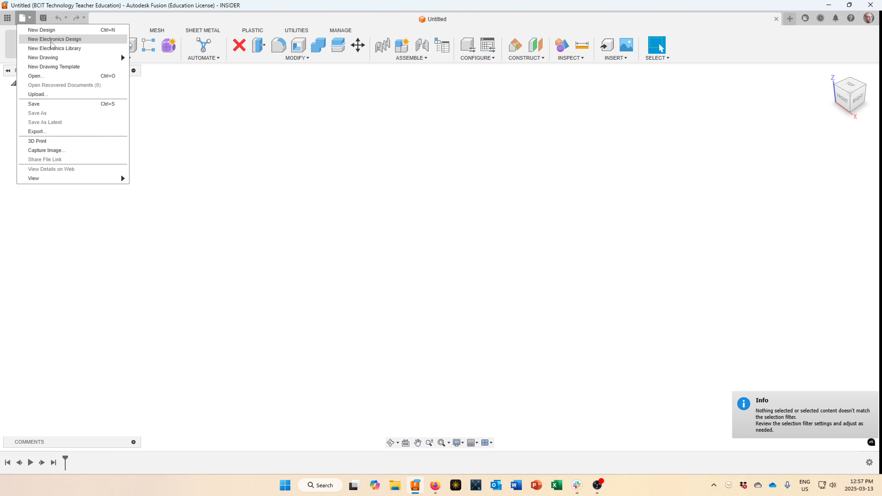
{"action": "left_click", "coordinate": [52, 41]}
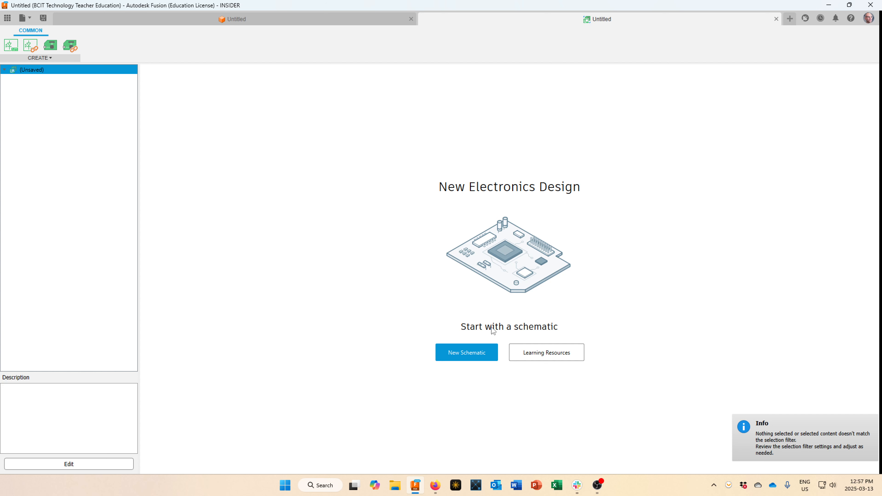
Start a new schematic and look through the VIEW, EDIT, PLACE, REWORK and SIMULATE menus.
{"action": "left_click", "coordinate": [467, 353]}
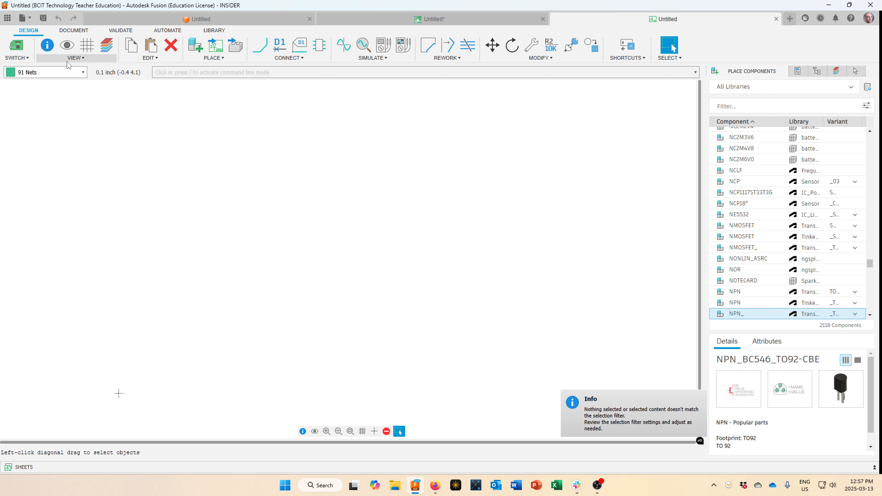
{"action": "left_click", "coordinate": [78, 60]}
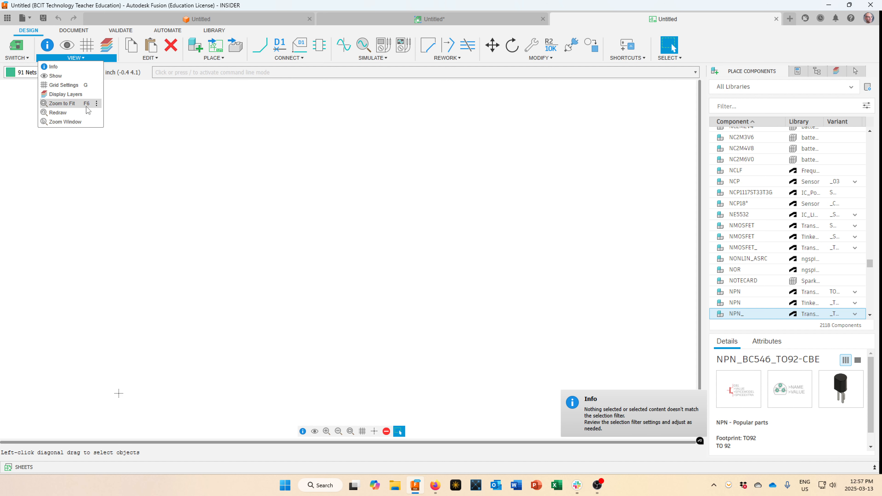
{"action": "mouse_move", "coordinate": [147, 60]}
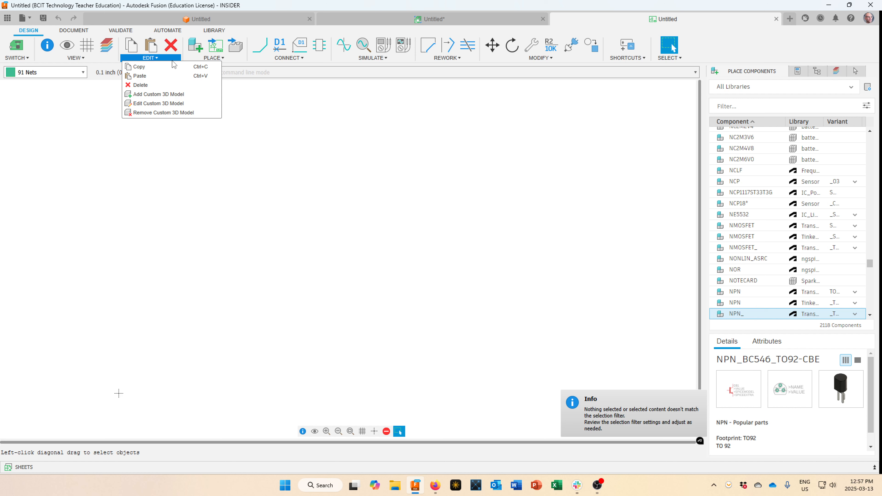
{"action": "mouse_move", "coordinate": [222, 59]}
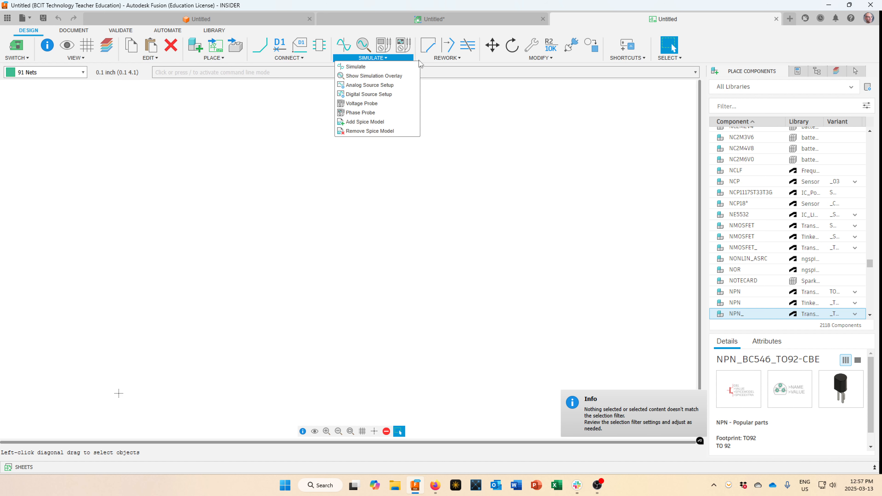
{"action": "mouse_move", "coordinate": [432, 64]}
{"action": "mouse_move", "coordinate": [378, 60]}
{"action": "mouse_move", "coordinate": [522, 60]}
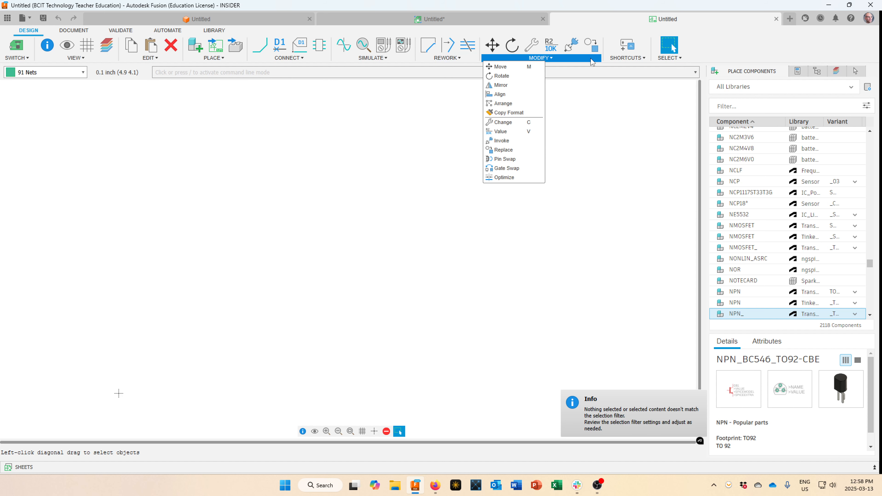
{"action": "mouse_move", "coordinate": [621, 60]}
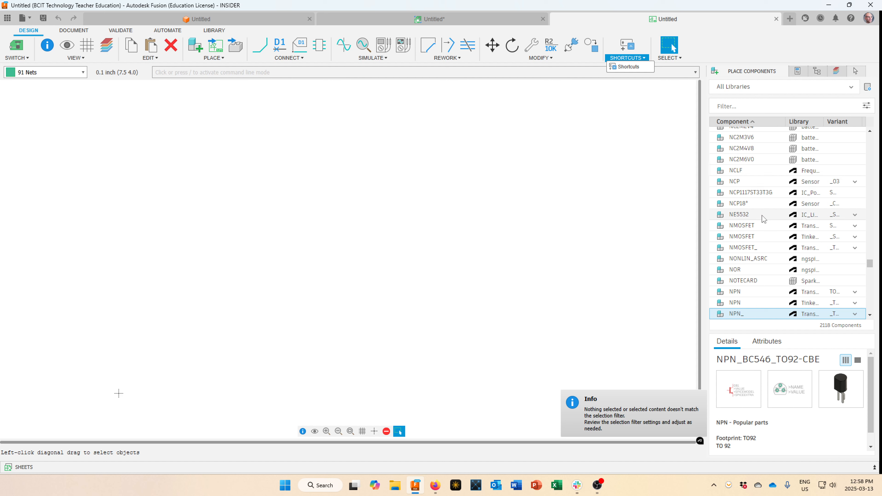
Select the NMOSFET part and compare TO92-DGS and SOT23-GSD variants, settling on TO220.
{"action": "left_click", "coordinate": [765, 225]}
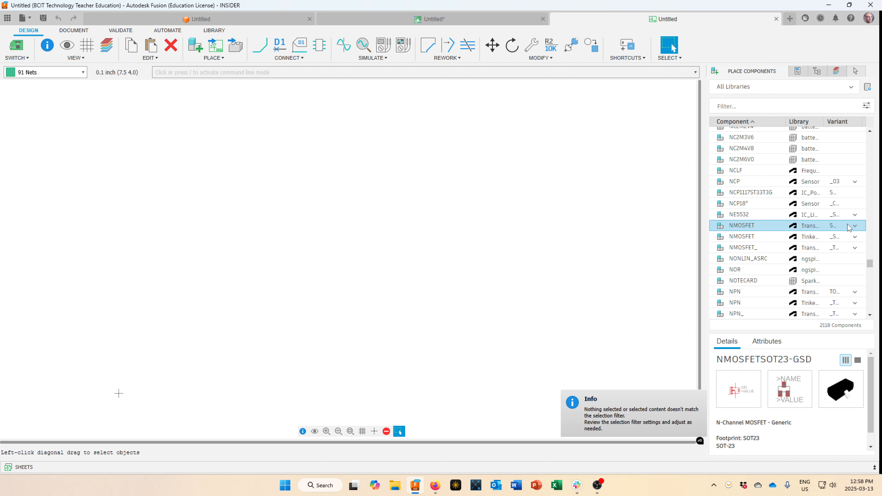
{"action": "left_click", "coordinate": [855, 225]}
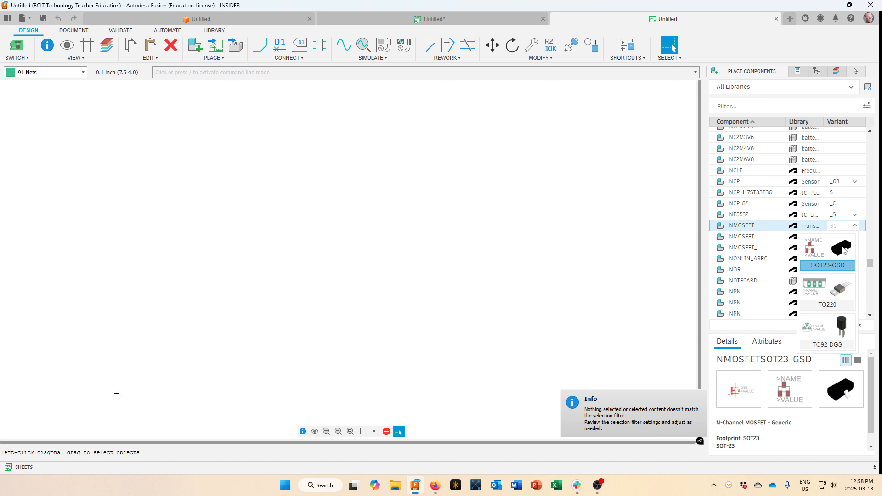
{"action": "left_click", "coordinate": [841, 291]}
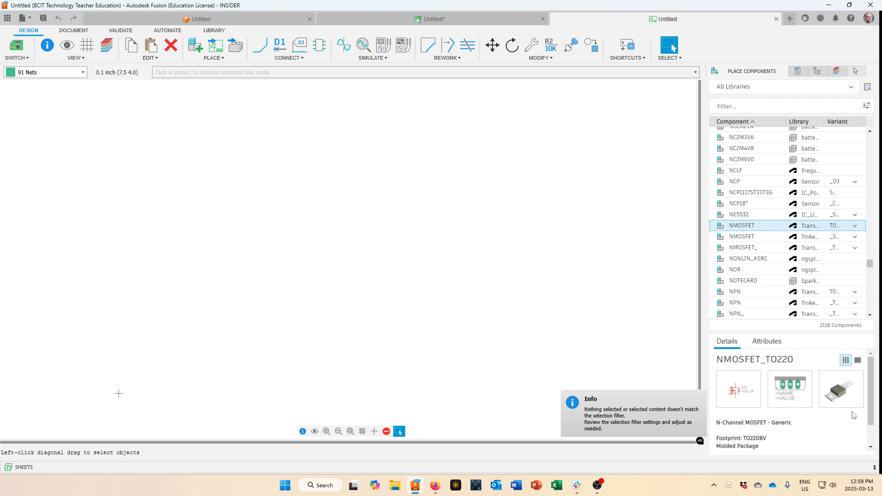
{"action": "left_click", "coordinate": [843, 226]}
{"action": "left_click", "coordinate": [840, 328]}
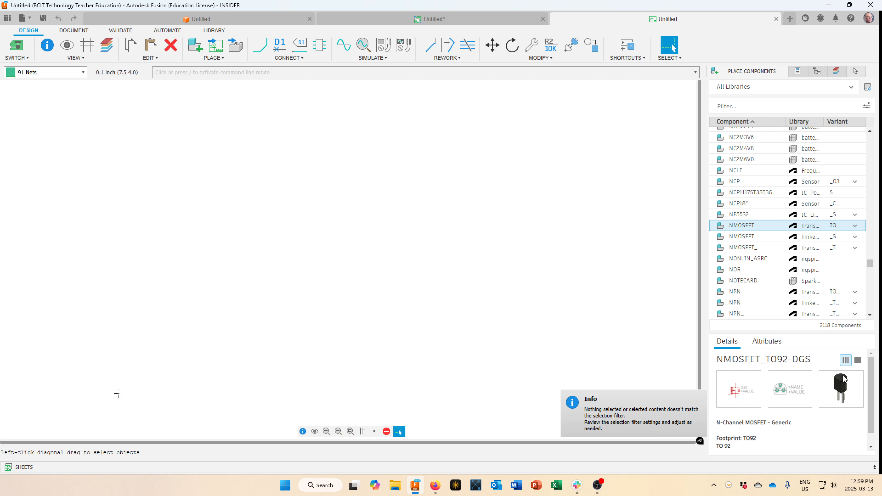
{"action": "left_click", "coordinate": [854, 226]}
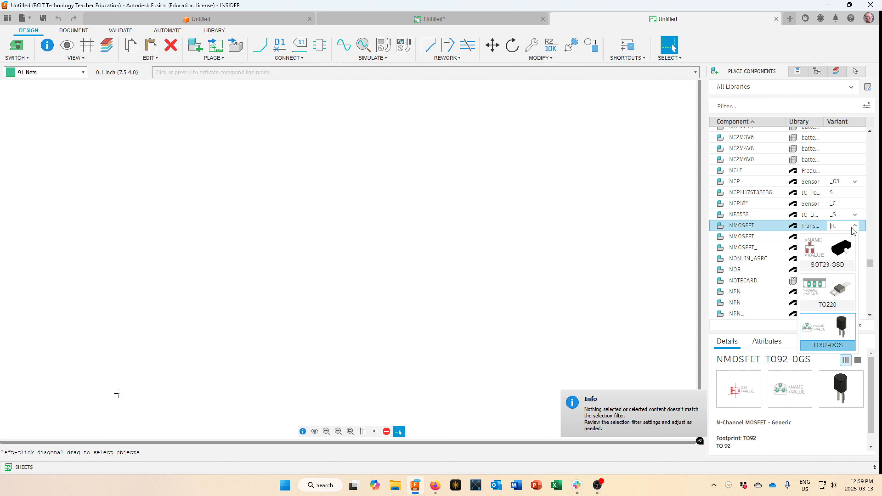
{"action": "left_click", "coordinate": [842, 252]}
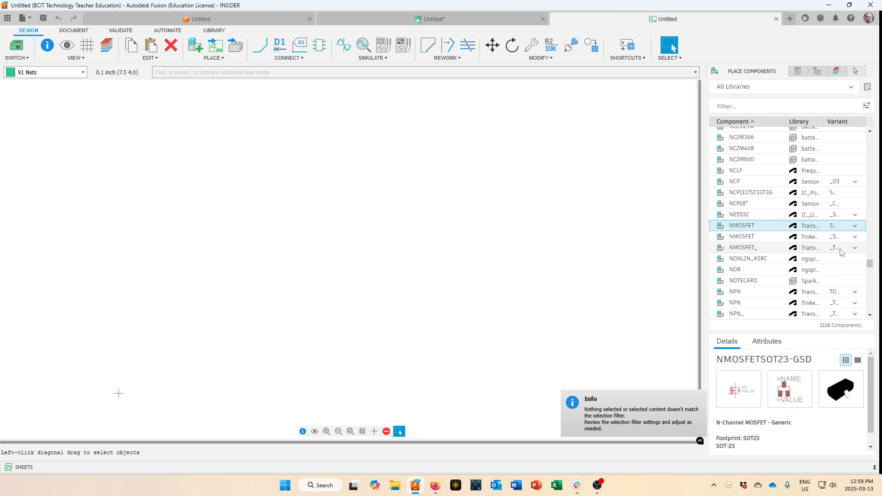
{"action": "left_click", "coordinate": [849, 226]}
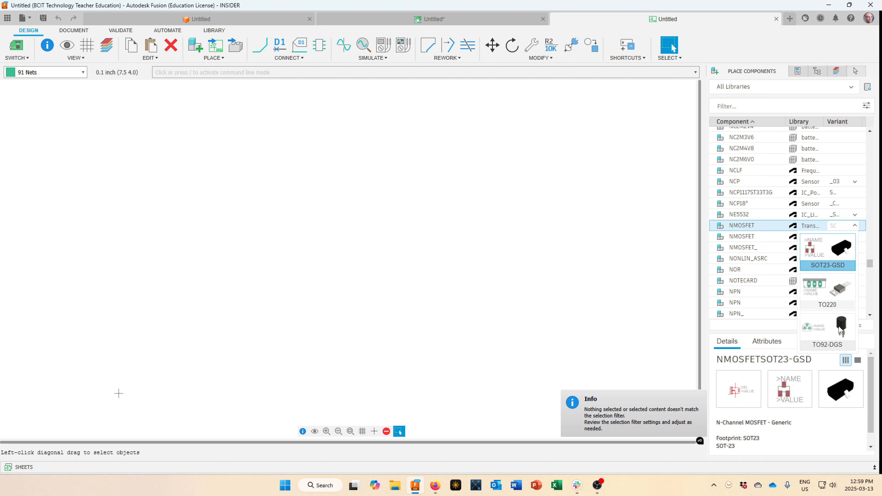
{"action": "left_click", "coordinate": [838, 294]}
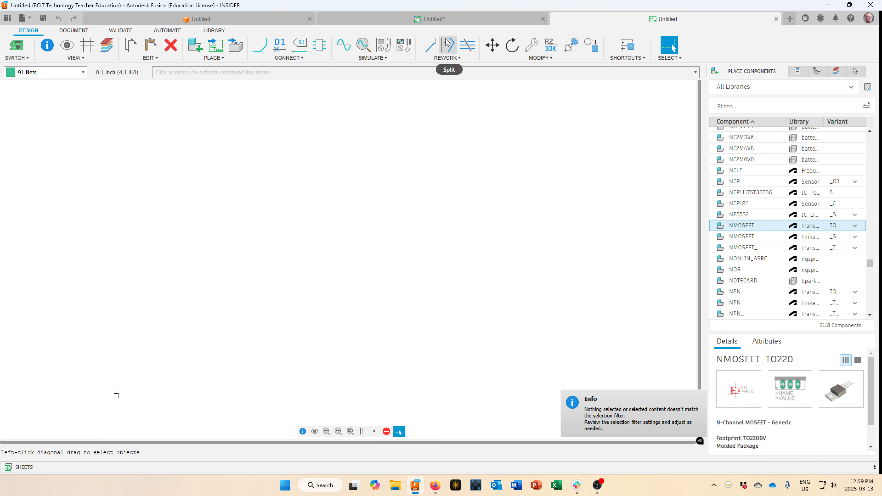
{"action": "left_click", "coordinate": [448, 21]}
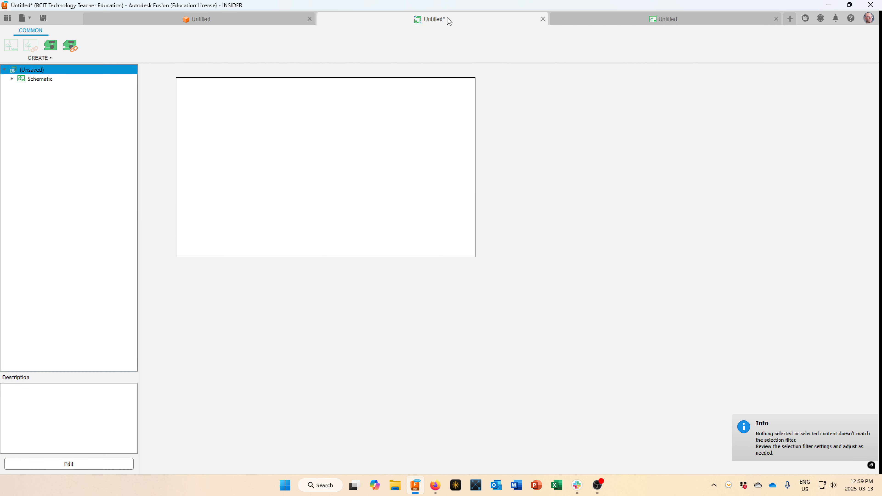
{"action": "left_click", "coordinate": [576, 18]}
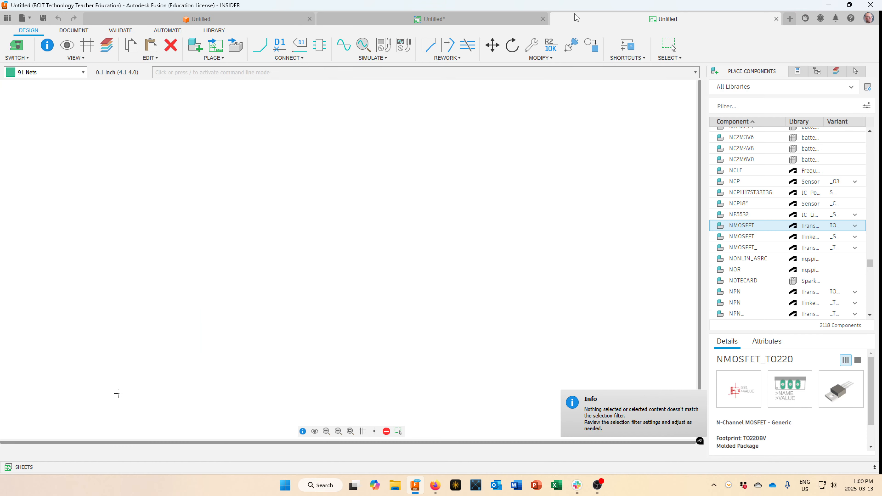
From the Save dialog, create a new project named Circuit Boards 2025.
{"action": "left_click", "coordinate": [31, 21]}
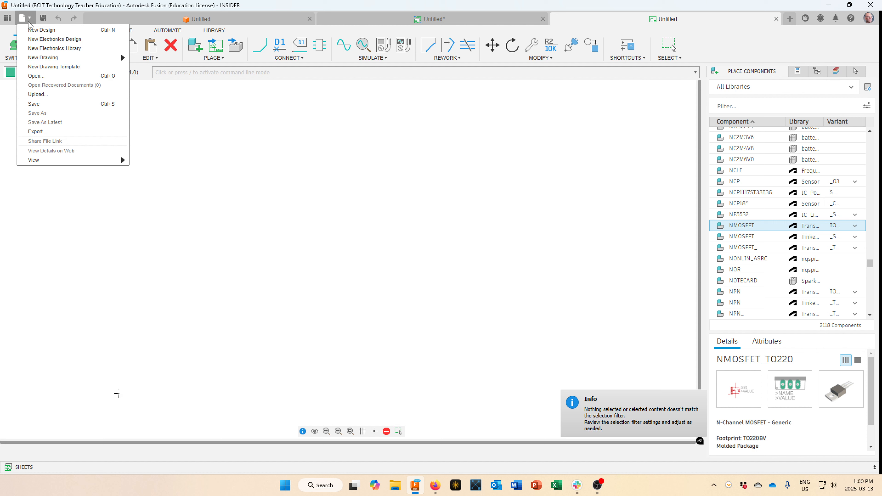
{"action": "left_click", "coordinate": [55, 104]}
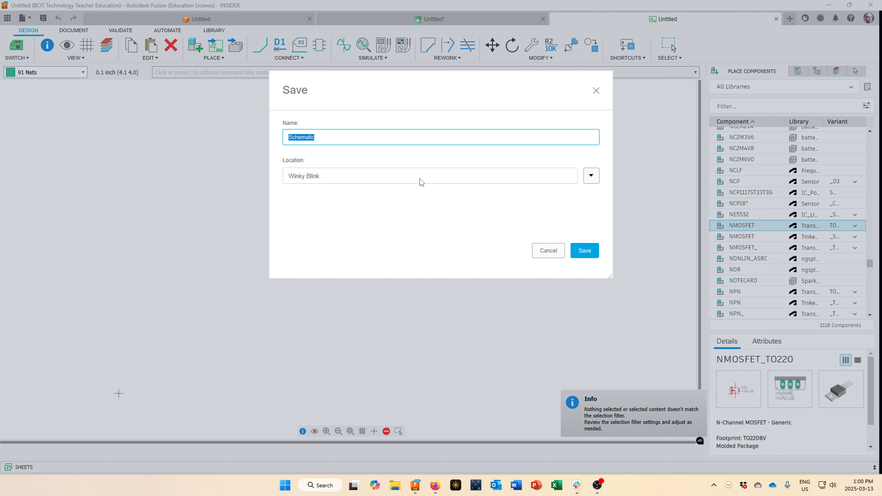
{"action": "left_click", "coordinate": [594, 178]}
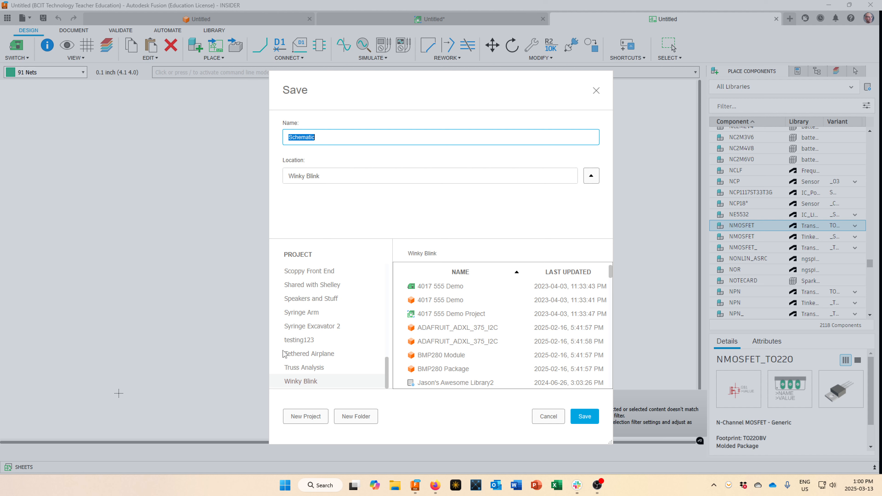
{"action": "left_click", "coordinate": [304, 416]}
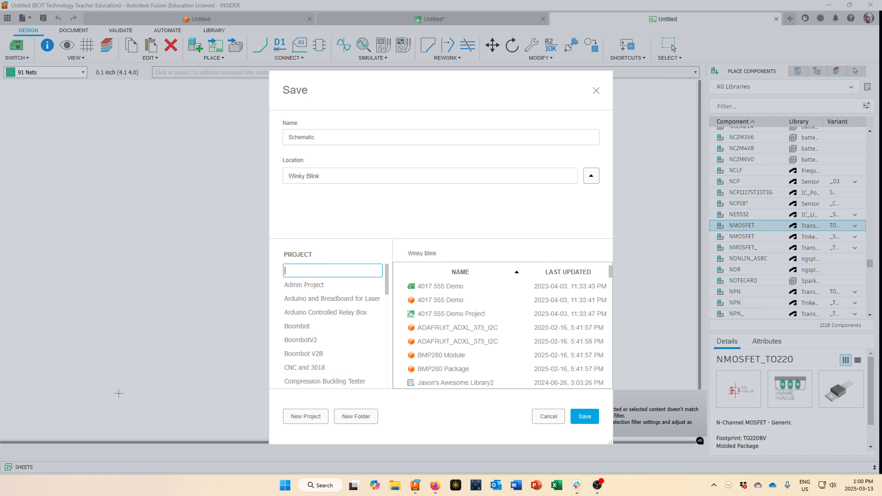
{"action": "type", "text": "Circuit Boards 2025"}
{"action": "key", "text": "Return"}
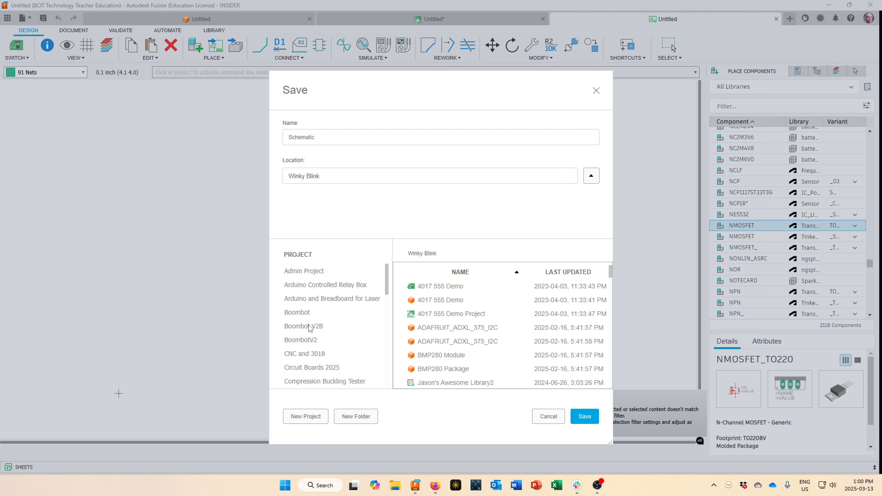
Save the schematic as Winky Blink 2025 JB in the Circuit Boards 2025 project.
{"action": "scroll", "coordinate": [317, 337], "scroll_direction": "down", "scroll_amount": 3}
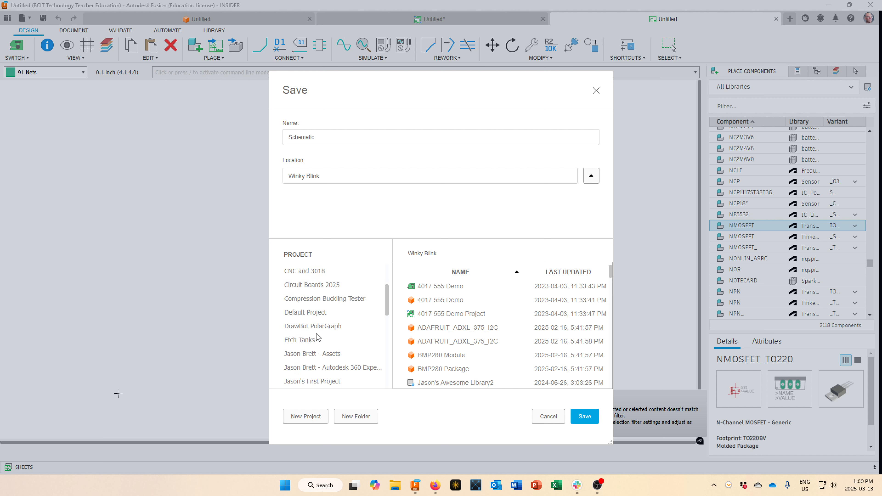
{"action": "left_click", "coordinate": [322, 287]}
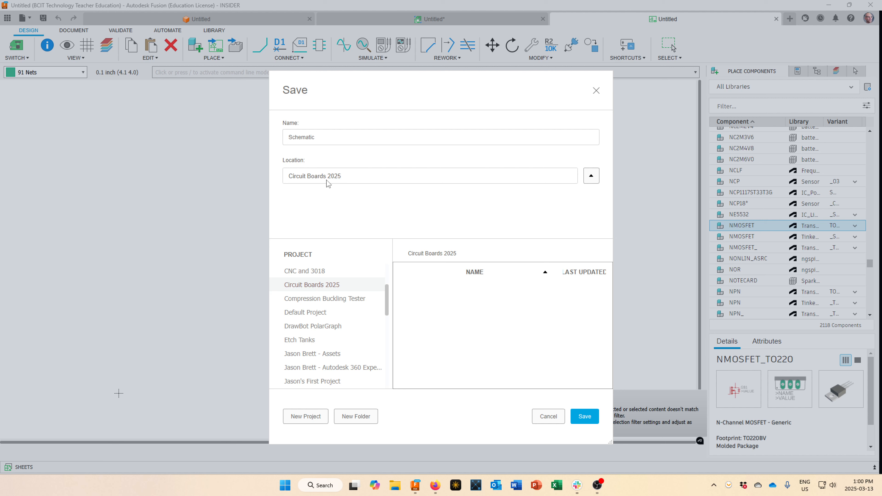
{"action": "left_click", "coordinate": [320, 138]}
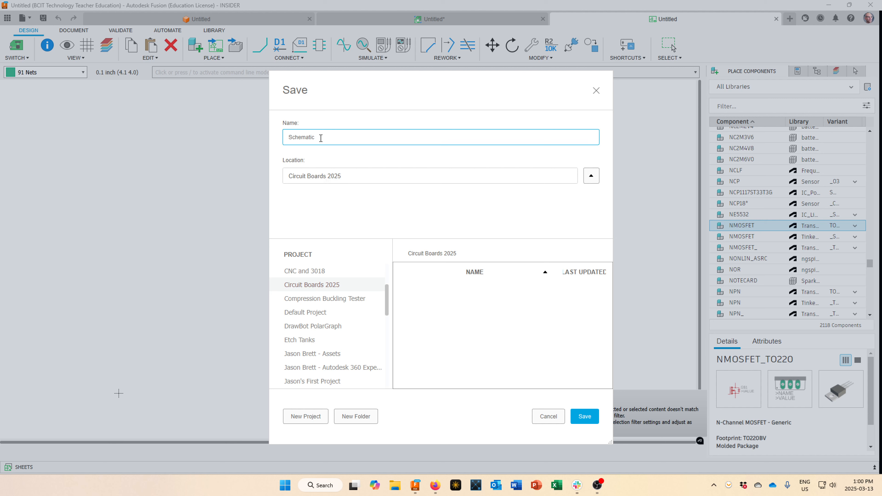
{"action": "left_click_drag", "start_coordinate": [320, 138], "coordinate": [261, 184]}
{"action": "type", "text": "Winky Blink 2025 JB"}
{"action": "left_click", "coordinate": [584, 416]}
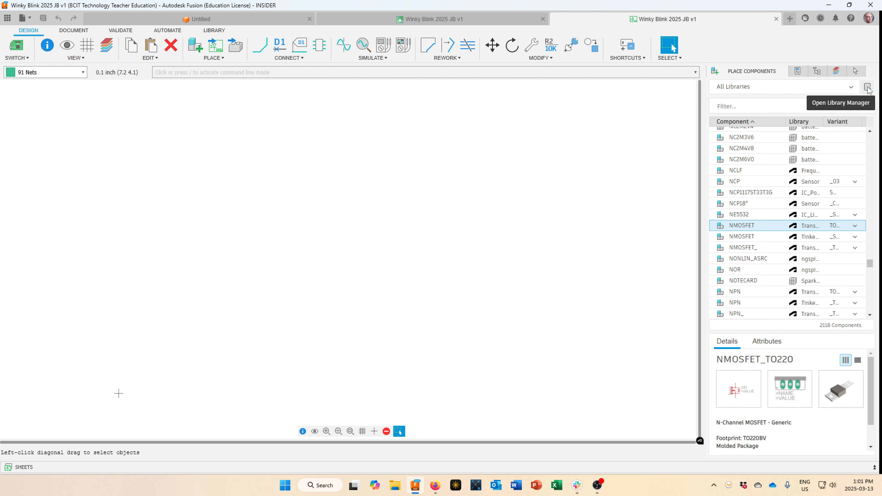
Open the Library Manager, confirm the adafruit library stays in use, and browse all libraries.
{"action": "left_click", "coordinate": [867, 87]}
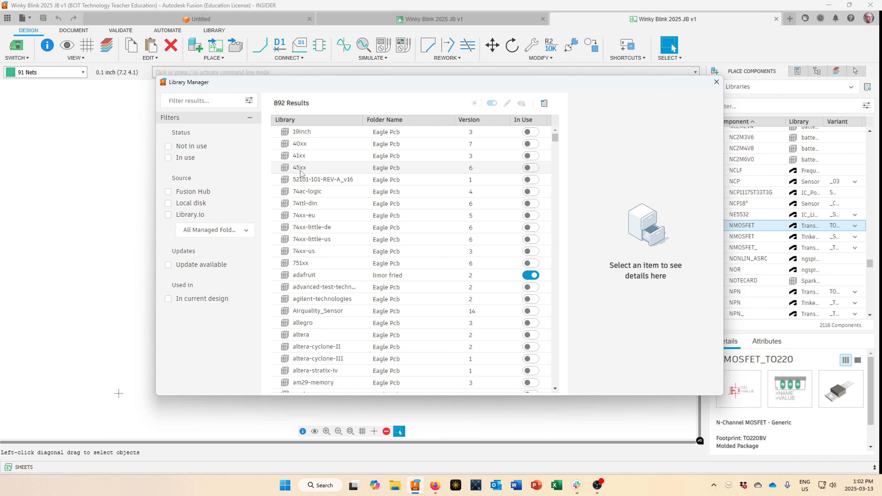
{"action": "type", "text": "adafr"}
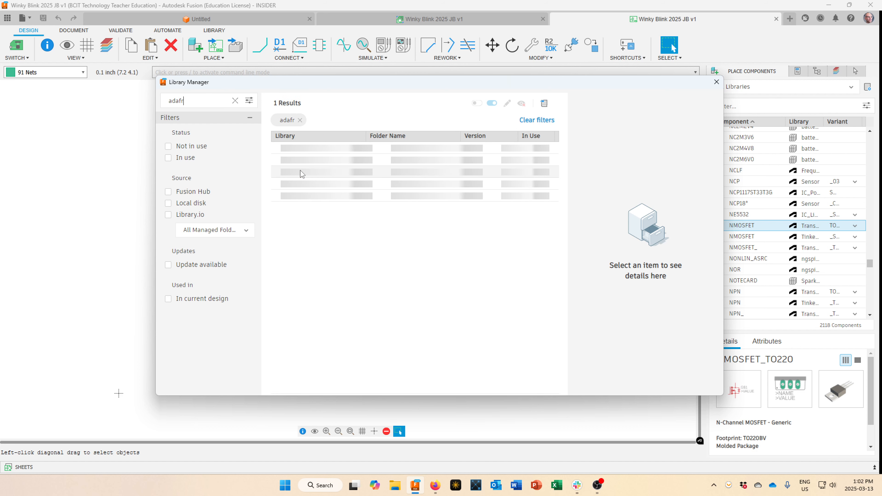
{"action": "type", "text": "uit"}
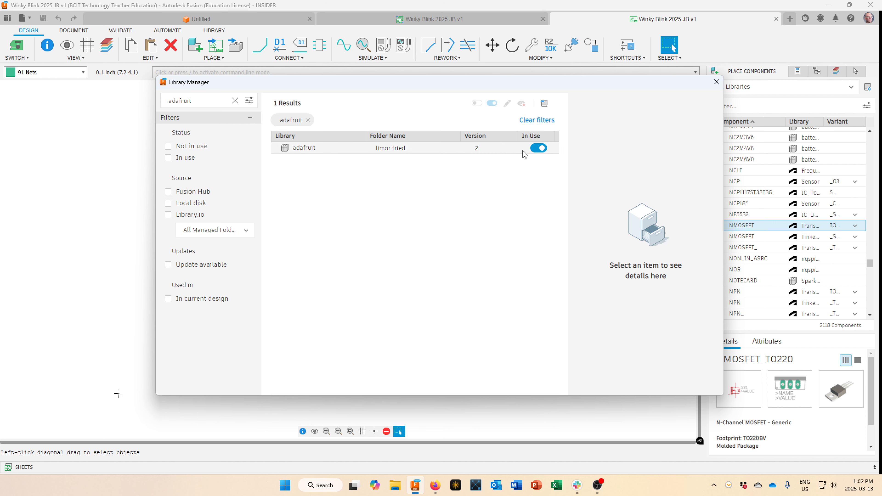
{"action": "left_click", "coordinate": [536, 149]}
{"action": "left_click", "coordinate": [537, 149]}
{"action": "left_click", "coordinate": [235, 101]}
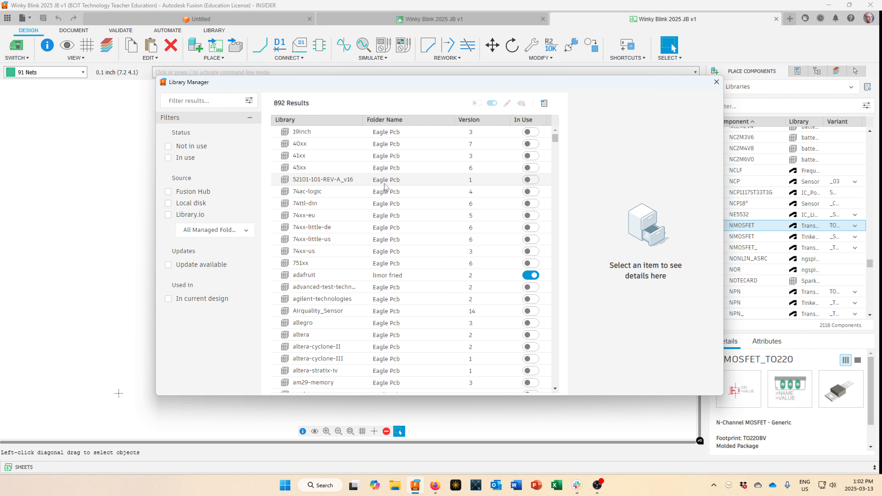
{"action": "scroll", "coordinate": [385, 187], "scroll_direction": "down", "scroll_amount": 4}
{"action": "scroll", "coordinate": [385, 200], "scroll_direction": "down", "scroll_amount": 3}
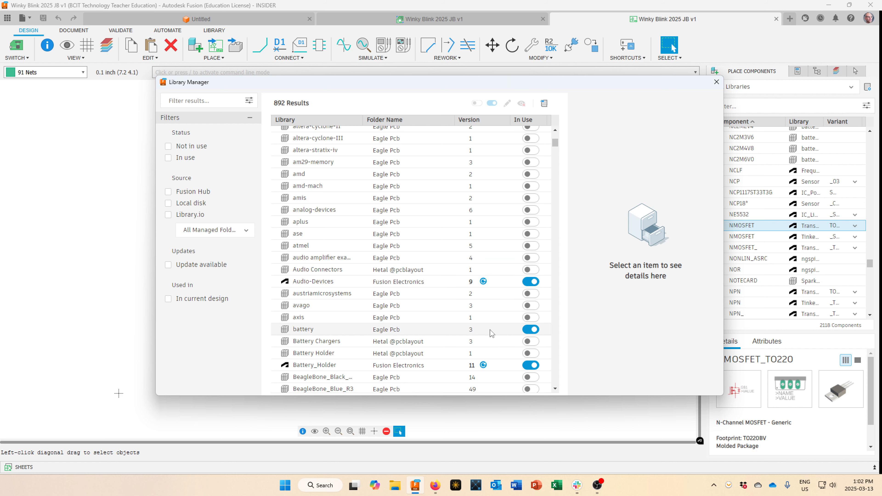
{"action": "scroll", "coordinate": [491, 332], "scroll_direction": "down", "scroll_amount": 1}
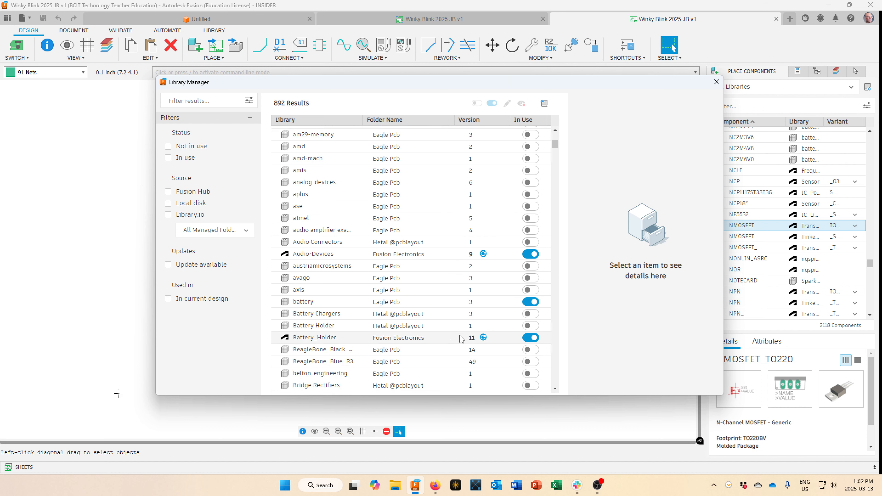
{"action": "scroll", "coordinate": [461, 339], "scroll_direction": "down", "scroll_amount": 8}
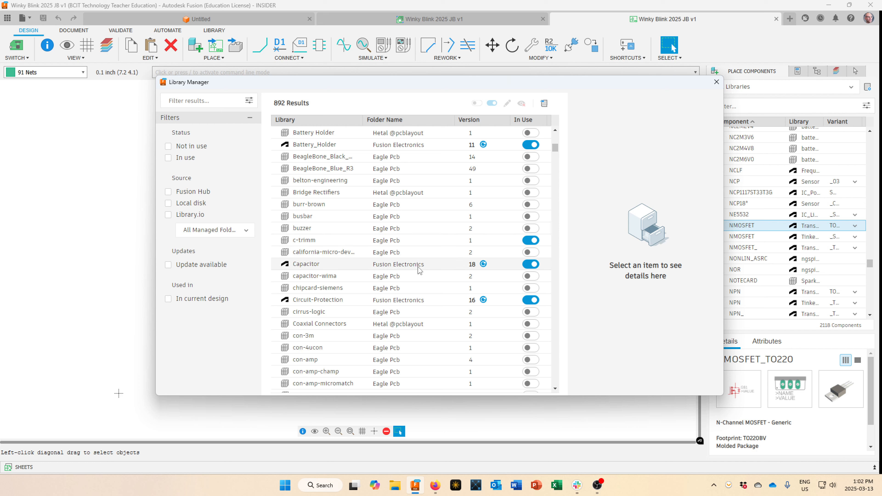
{"action": "scroll", "coordinate": [437, 309], "scroll_direction": "down", "scroll_amount": 10}
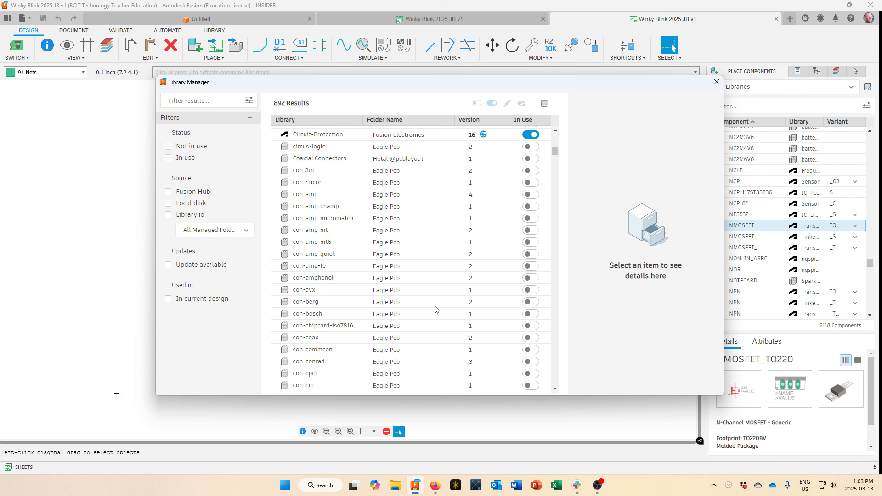
{"action": "scroll", "coordinate": [437, 309], "scroll_direction": "down", "scroll_amount": 3}
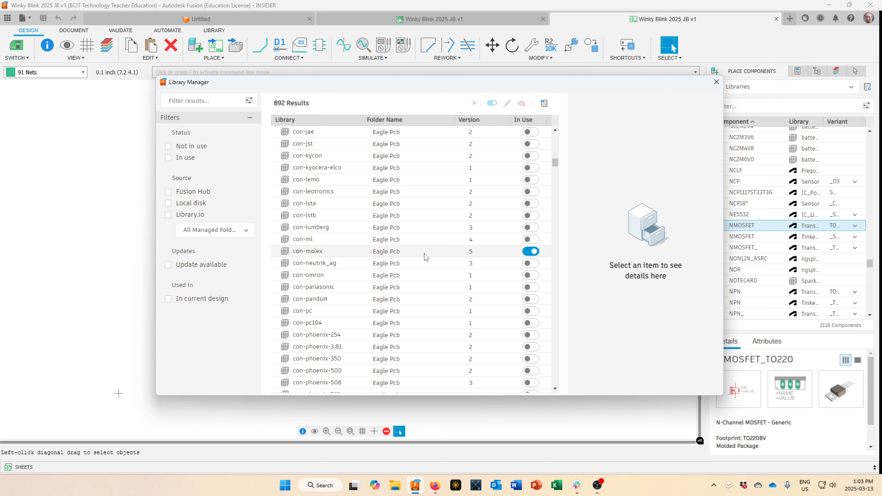
{"action": "scroll", "coordinate": [426, 256], "scroll_direction": "down", "scroll_amount": 10}
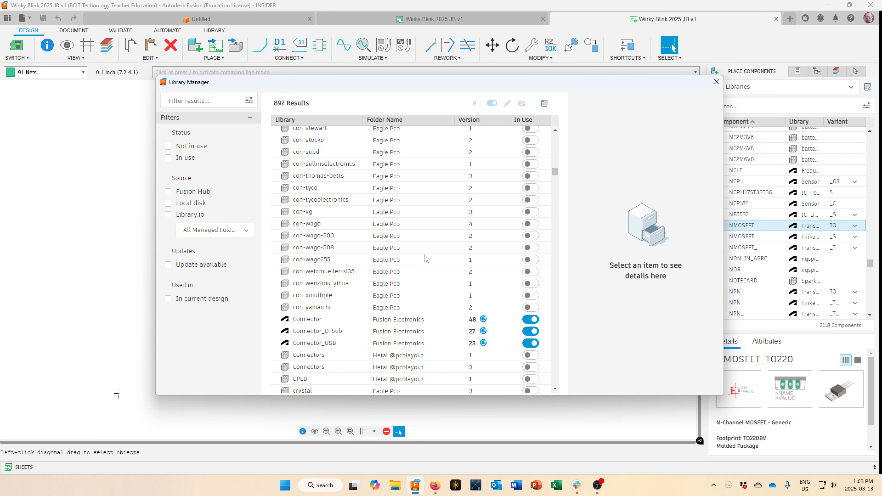
{"action": "scroll", "coordinate": [426, 264], "scroll_direction": "down", "scroll_amount": 1}
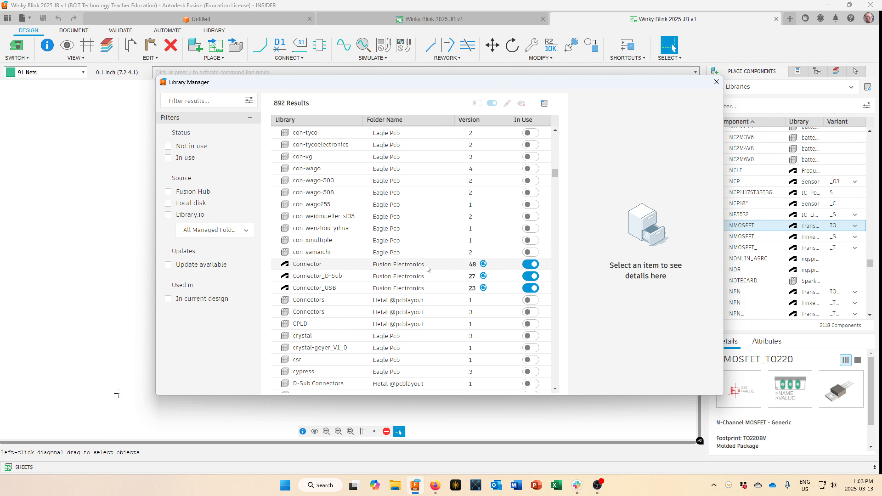
{"action": "scroll", "coordinate": [426, 275], "scroll_direction": "down", "scroll_amount": 8}
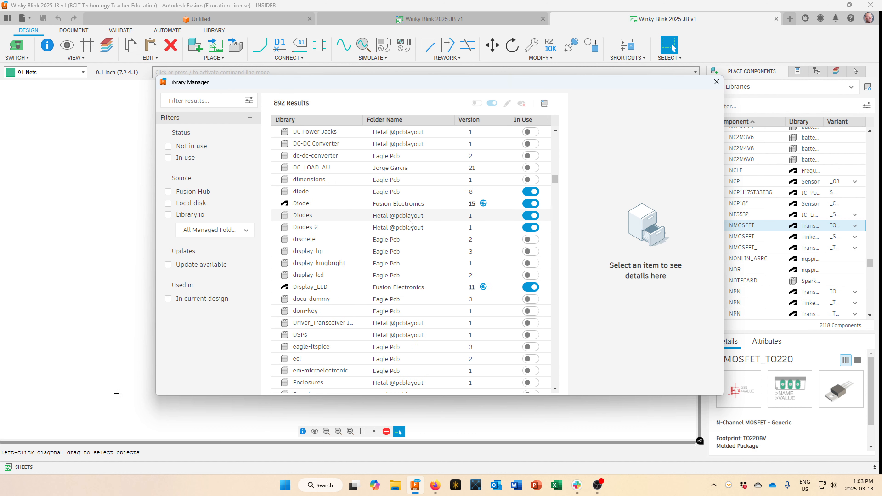
{"action": "scroll", "coordinate": [407, 287], "scroll_direction": "down", "scroll_amount": 10}
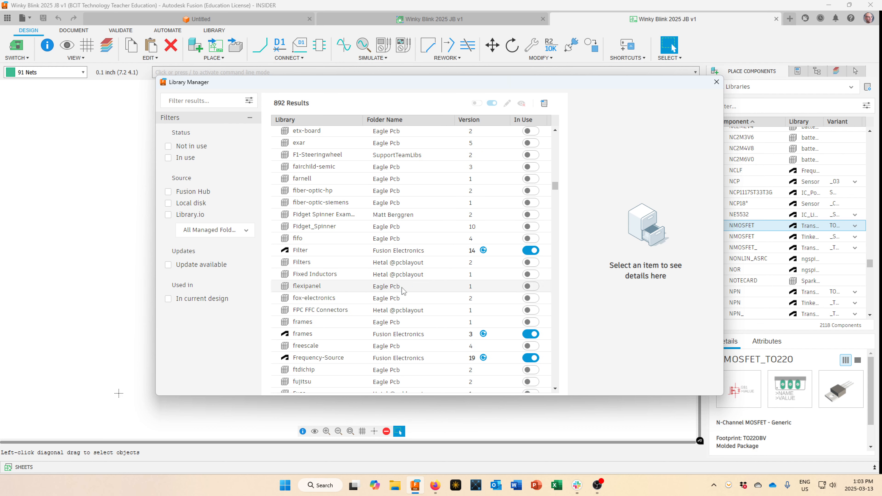
{"action": "scroll", "coordinate": [402, 290], "scroll_direction": "up", "scroll_amount": 2}
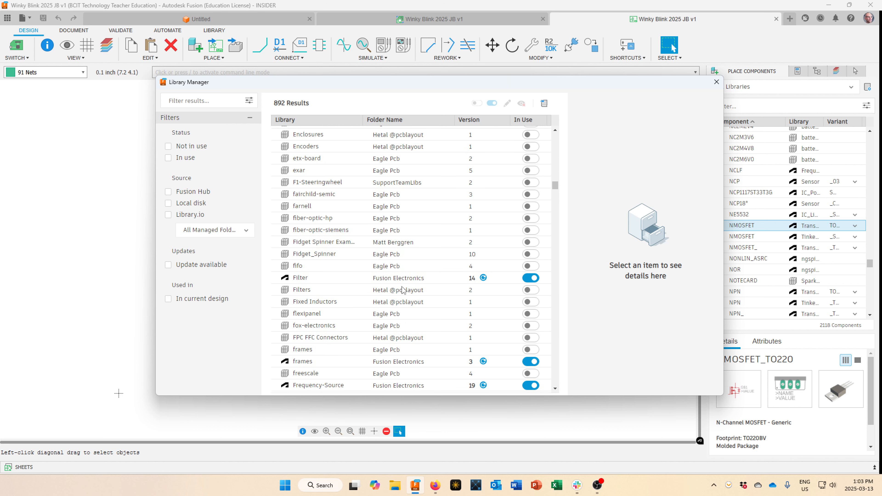
Filter libraries for 'transistor', turn on transistor-npn, and close the Library Manager.
{"action": "left_click", "coordinate": [176, 101]}
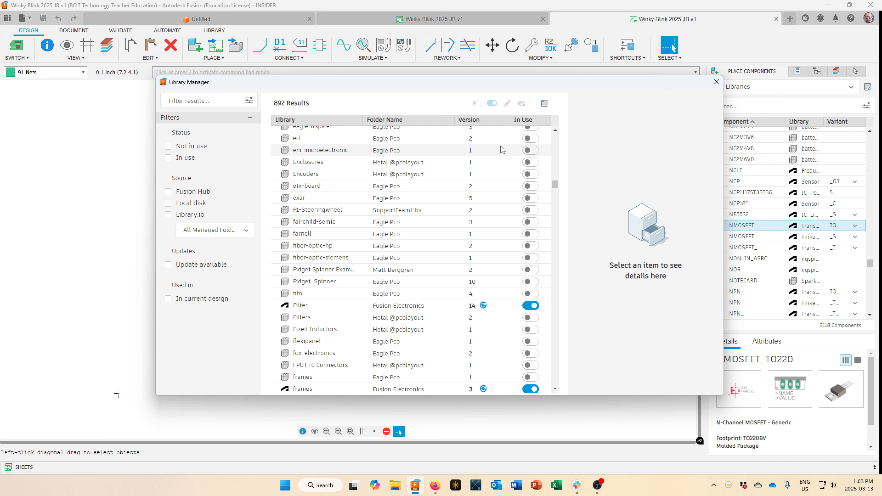
{"action": "type", "text": "tinkercad"}
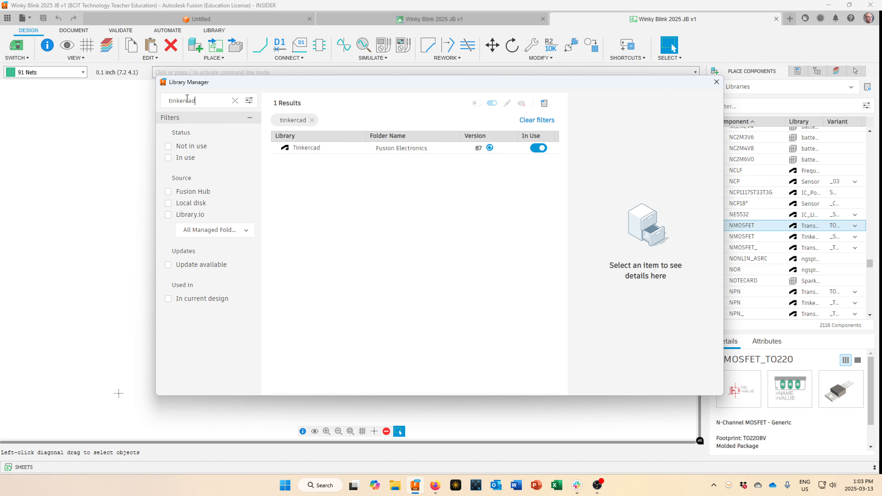
{"action": "left_click_drag", "start_coordinate": [203, 101], "coordinate": [166, 103]}
{"action": "type", "text": "trans"}
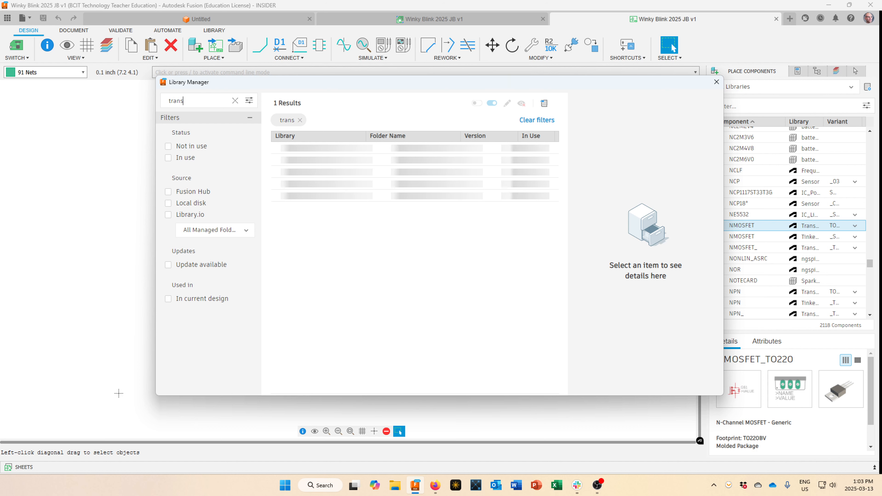
{"action": "type", "text": "istor"}
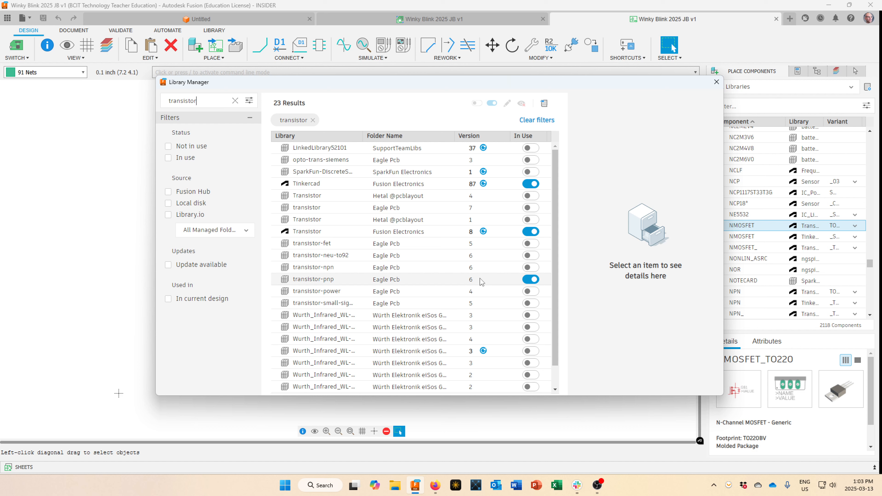
{"action": "left_click", "coordinate": [527, 268]}
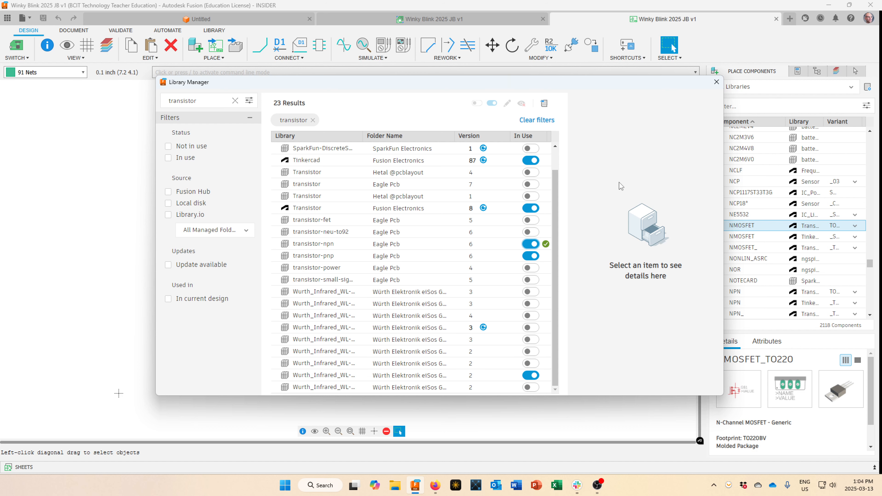
{"action": "left_click", "coordinate": [716, 82]}
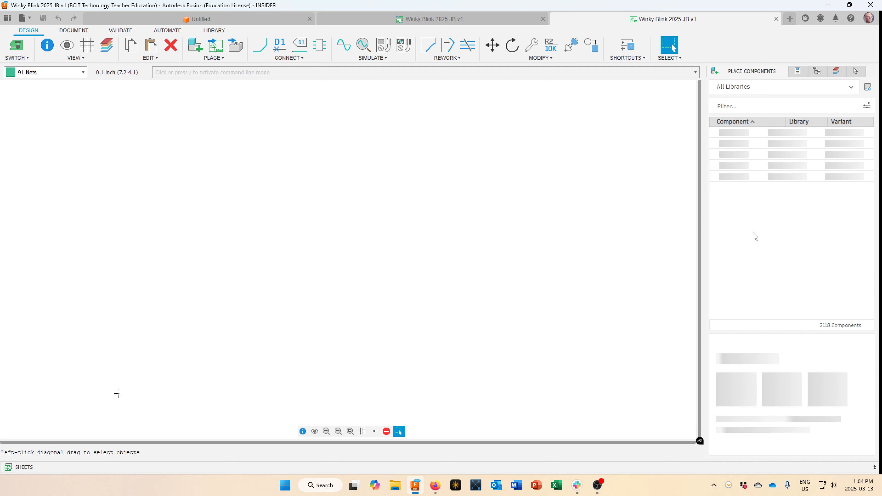
Limit Place Components to the Tinkercad library and select BATTERY-9V to place as U$1.
{"action": "scroll", "coordinate": [849, 242], "scroll_direction": "up", "scroll_amount": 10}
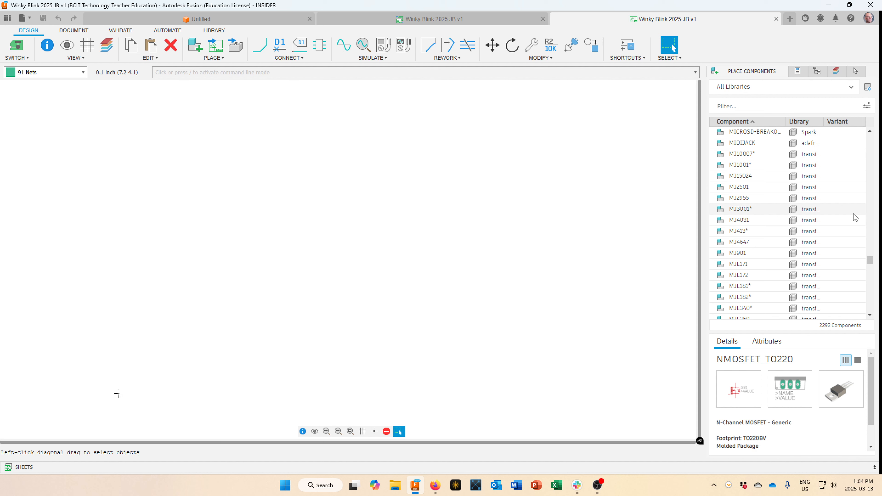
{"action": "scroll", "coordinate": [855, 217], "scroll_direction": "down", "scroll_amount": 5}
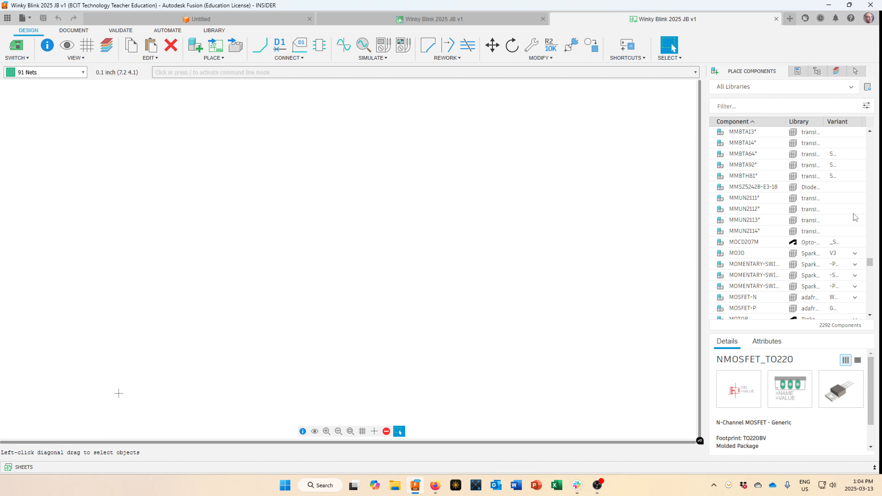
{"action": "scroll", "coordinate": [855, 217], "scroll_direction": "up", "scroll_amount": 10}
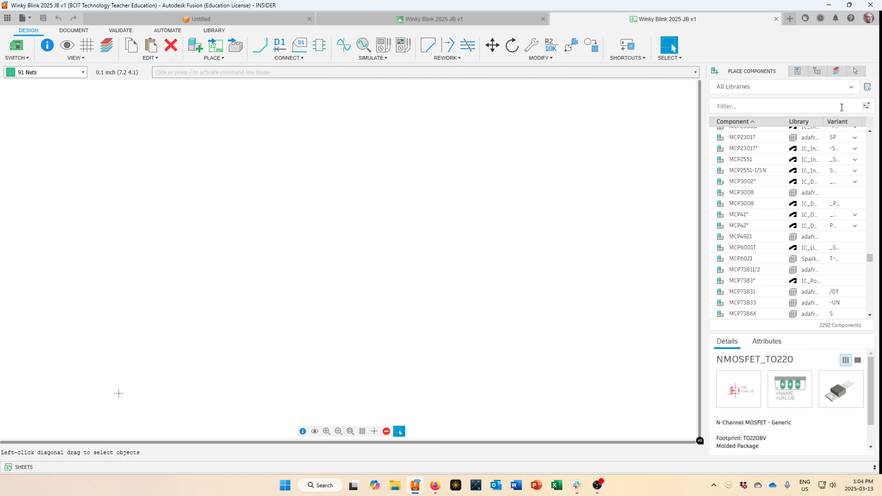
{"action": "left_click", "coordinate": [851, 87]}
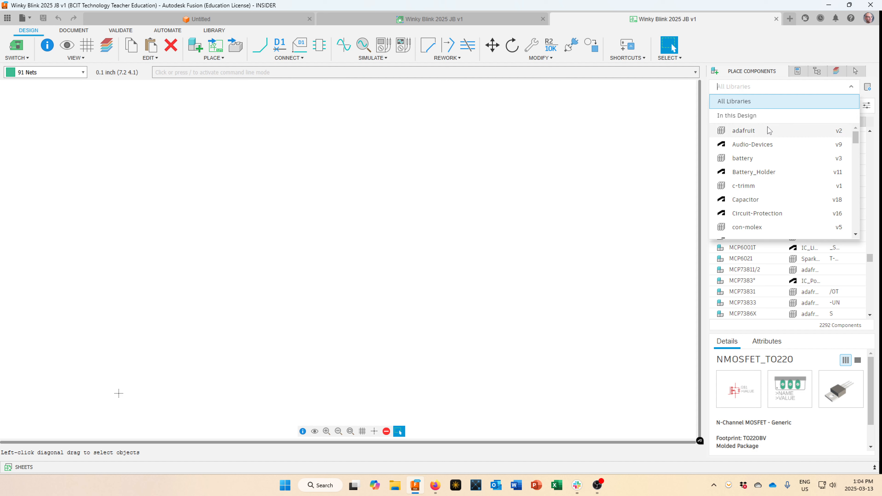
{"action": "scroll", "coordinate": [766, 139], "scroll_direction": "down", "scroll_amount": 3}
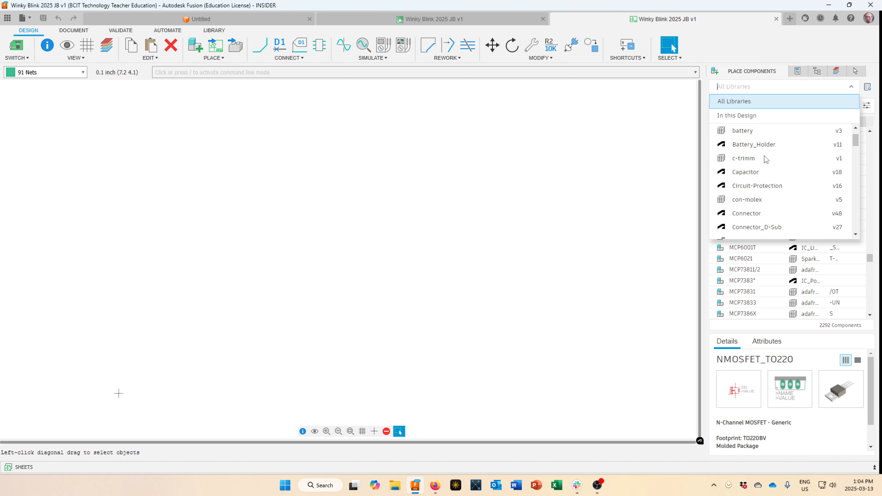
{"action": "scroll", "coordinate": [765, 161], "scroll_direction": "down", "scroll_amount": 1}
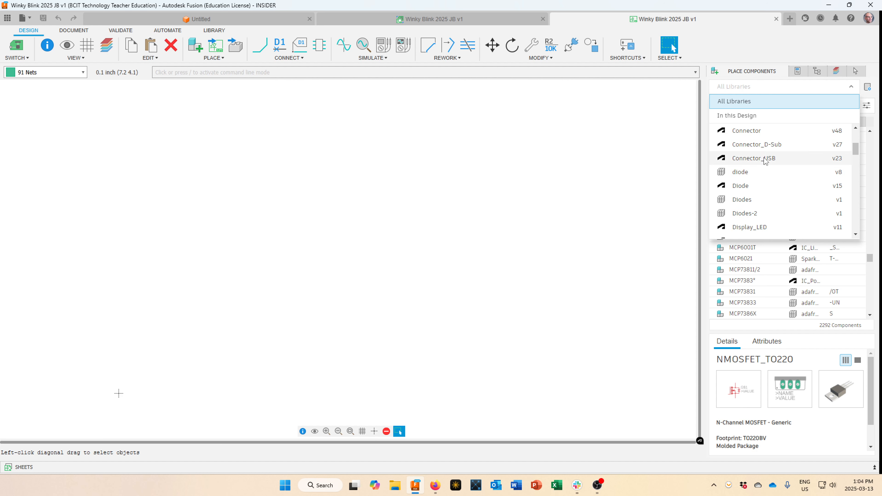
{"action": "scroll", "coordinate": [765, 160], "scroll_direction": "down", "scroll_amount": 2}
{"action": "scroll", "coordinate": [766, 161], "scroll_direction": "down", "scroll_amount": 10}
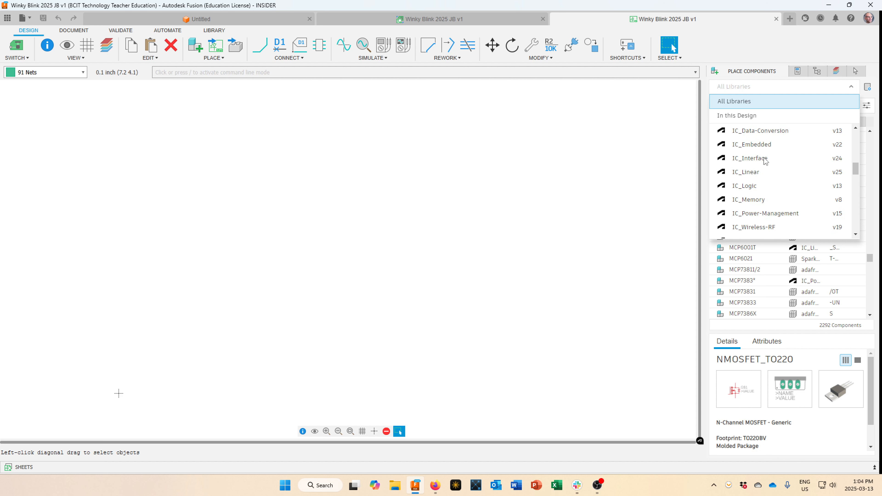
{"action": "scroll", "coordinate": [765, 160], "scroll_direction": "down", "scroll_amount": 10}
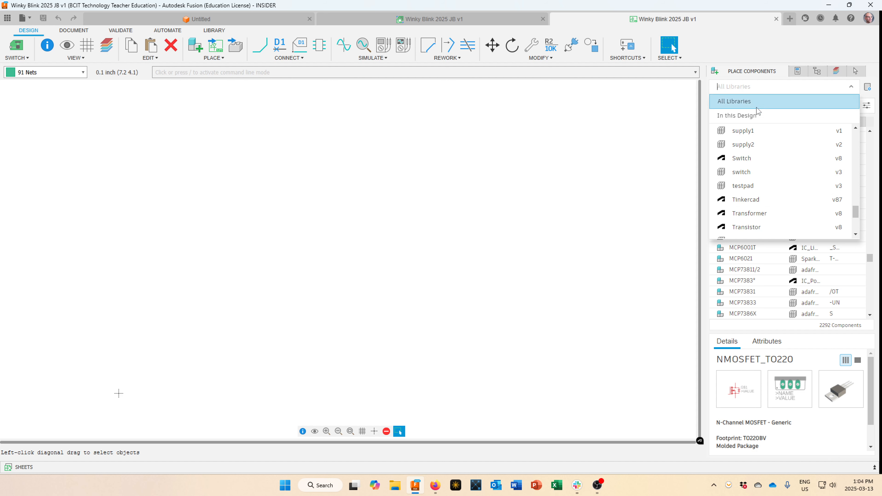
{"action": "left_click", "coordinate": [749, 201]}
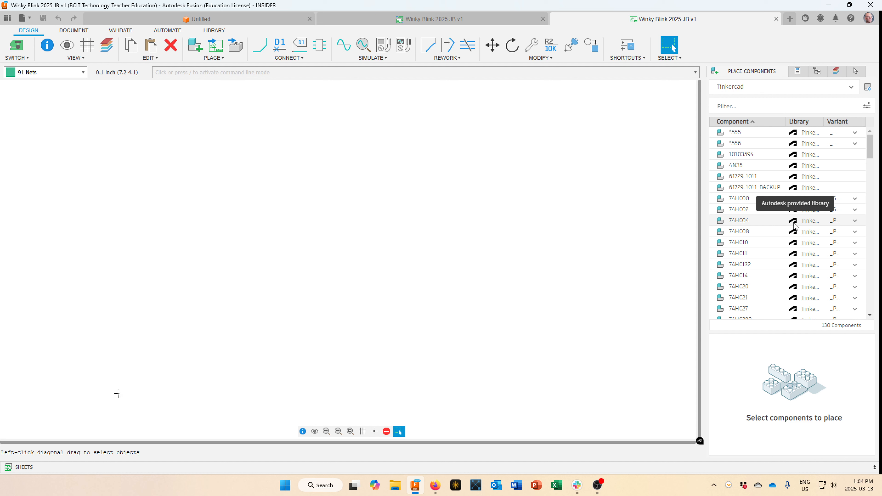
{"action": "scroll", "coordinate": [794, 226], "scroll_direction": "down", "scroll_amount": 6}
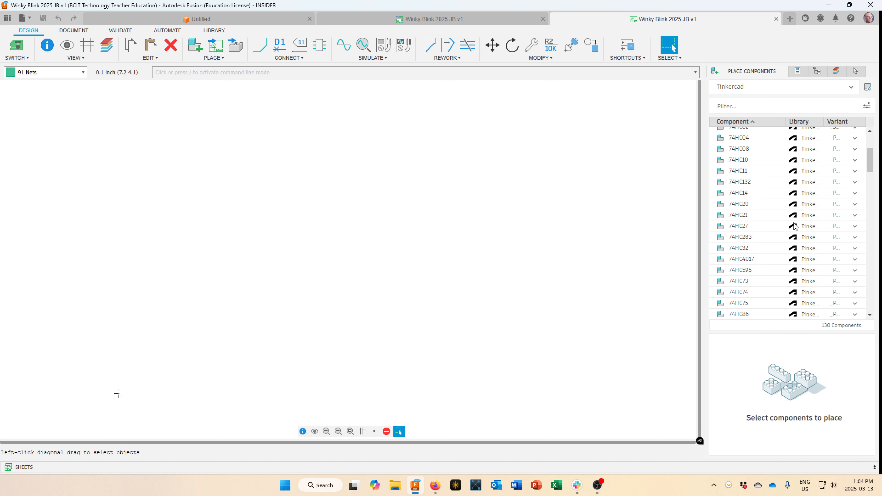
{"action": "scroll", "coordinate": [794, 226], "scroll_direction": "down", "scroll_amount": 3}
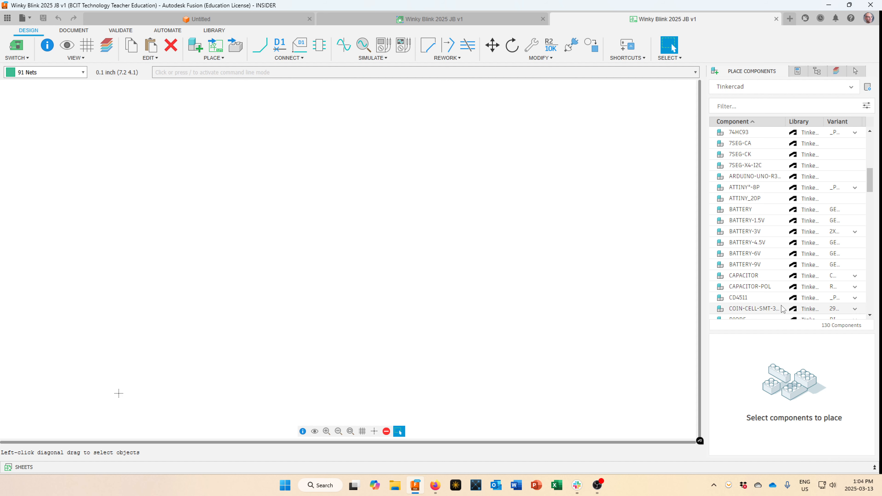
{"action": "left_click", "coordinate": [776, 268]}
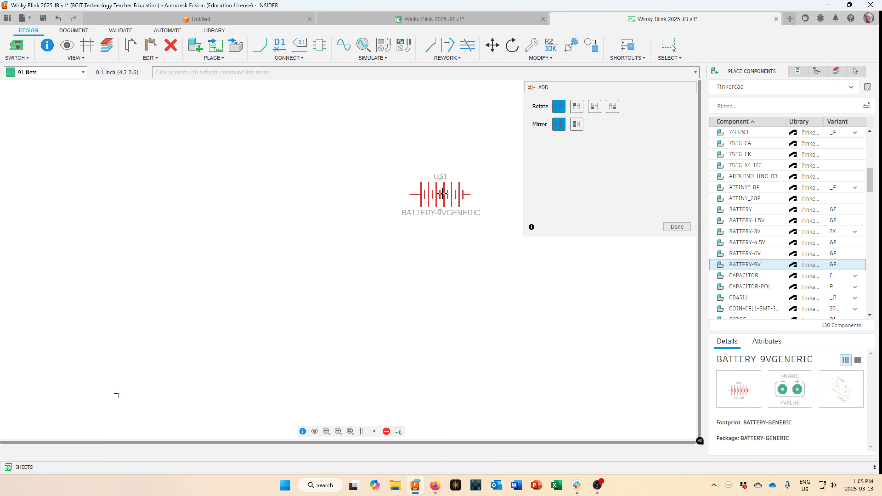
Rotate the 9V battery to vertical, place it, and discard the extra battery U$2.
{"action": "right_click", "coordinate": [442, 194]}
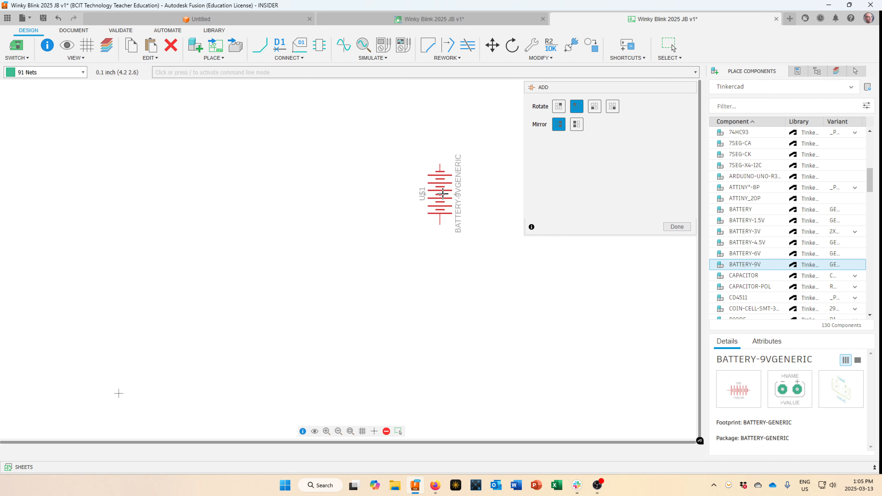
{"action": "right_click", "coordinate": [442, 195]}
{"action": "right_click", "coordinate": [440, 197]}
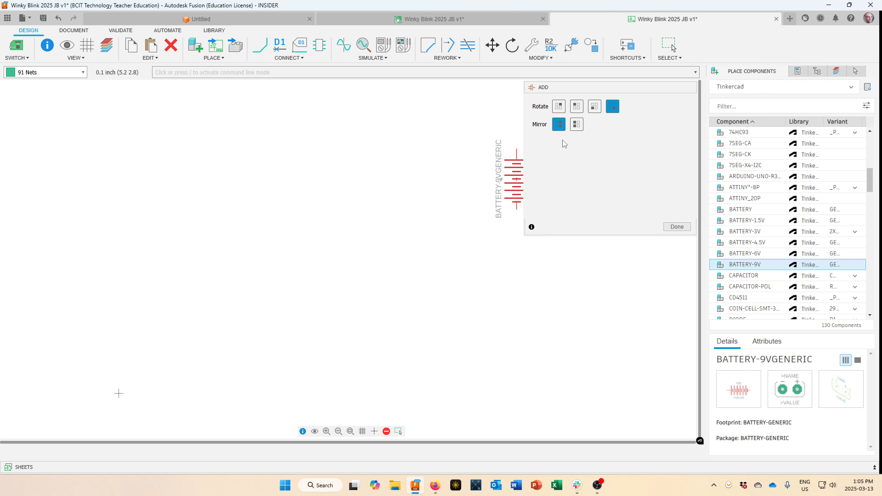
{"action": "left_click_drag", "start_coordinate": [608, 89], "coordinate": [323, 99]}
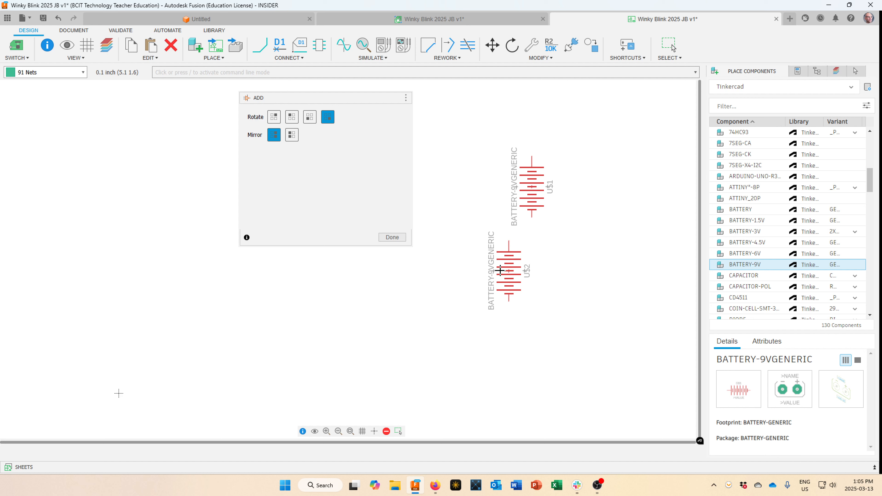
{"action": "left_click", "coordinate": [391, 237]}
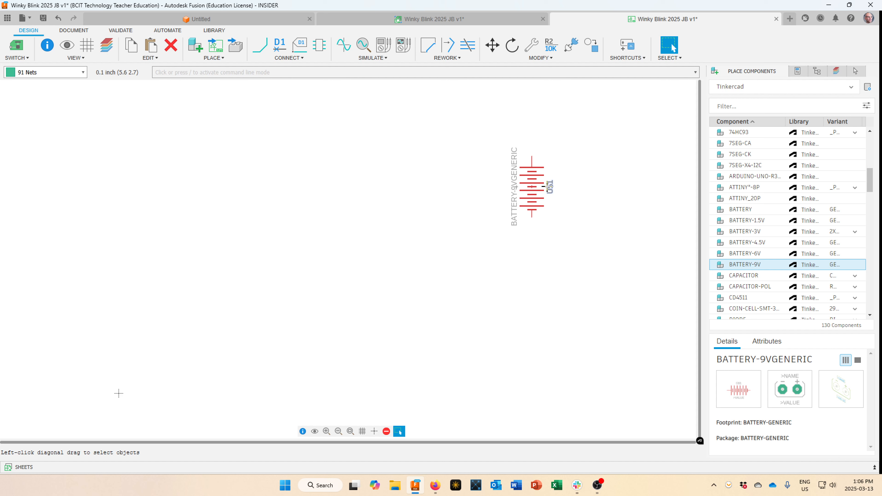
Move the U$1 label beside the battery's top end and review the part's properties.
{"action": "key", "text": "m"}
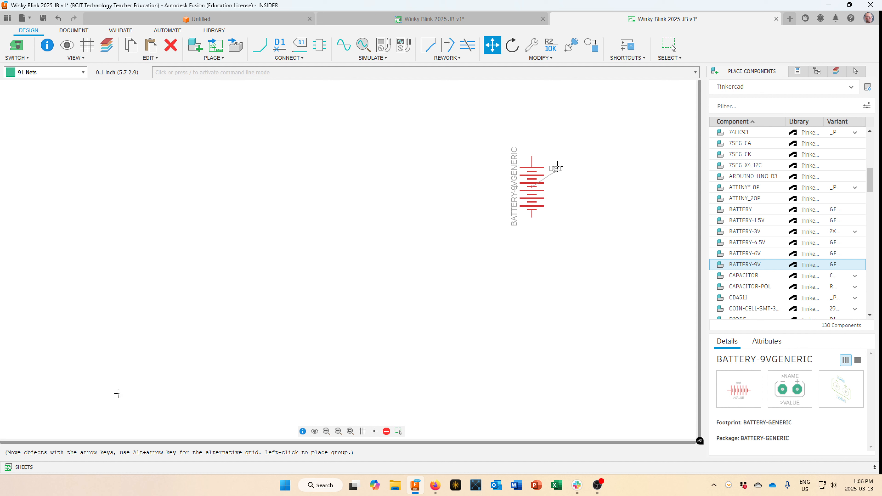
{"action": "left_click", "coordinate": [558, 166]}
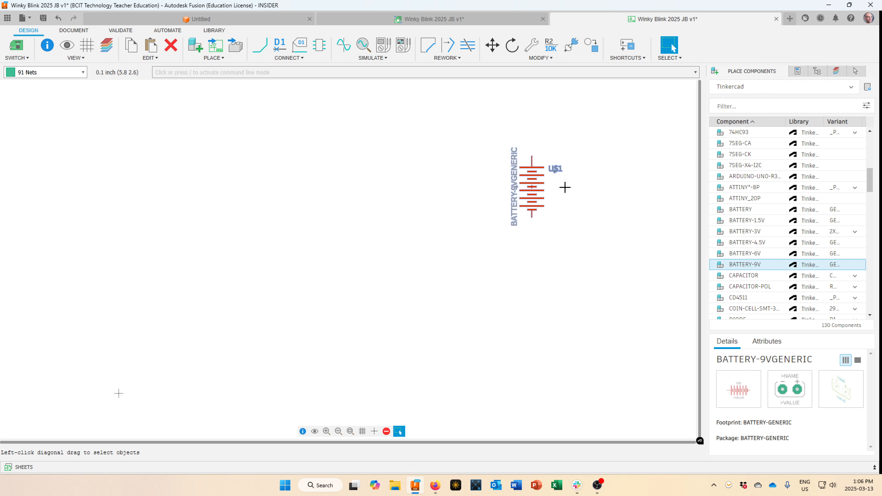
{"action": "right_click", "coordinate": [533, 187]}
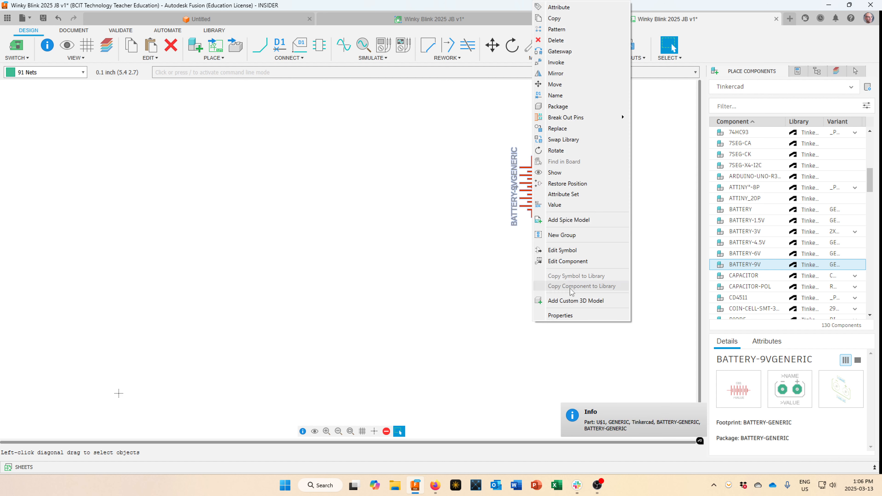
{"action": "left_click", "coordinate": [574, 315]}
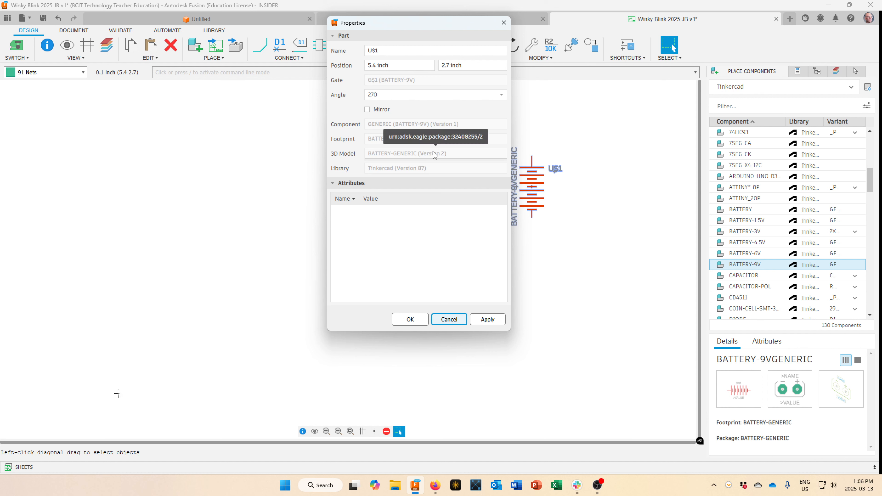
{"action": "left_click", "coordinate": [460, 316]}
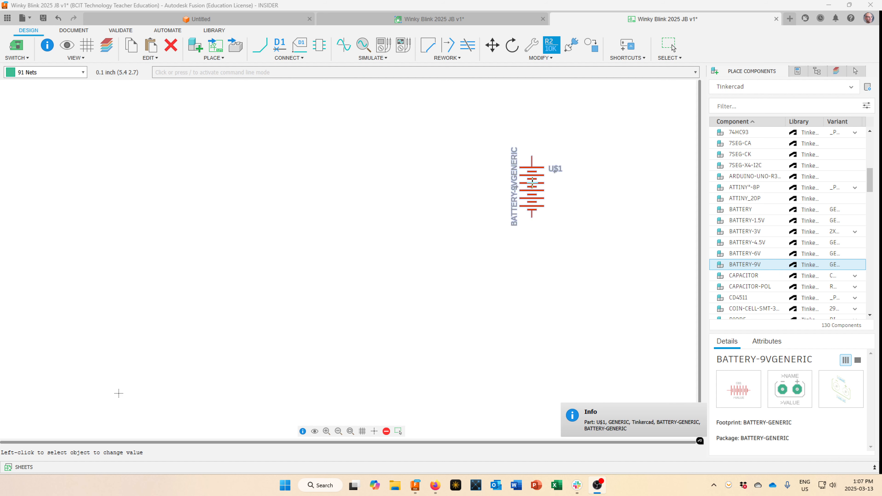
Change the battery's value from BATTERY-9VGENERIC to 9V.
{"action": "right_click", "coordinate": [533, 189]}
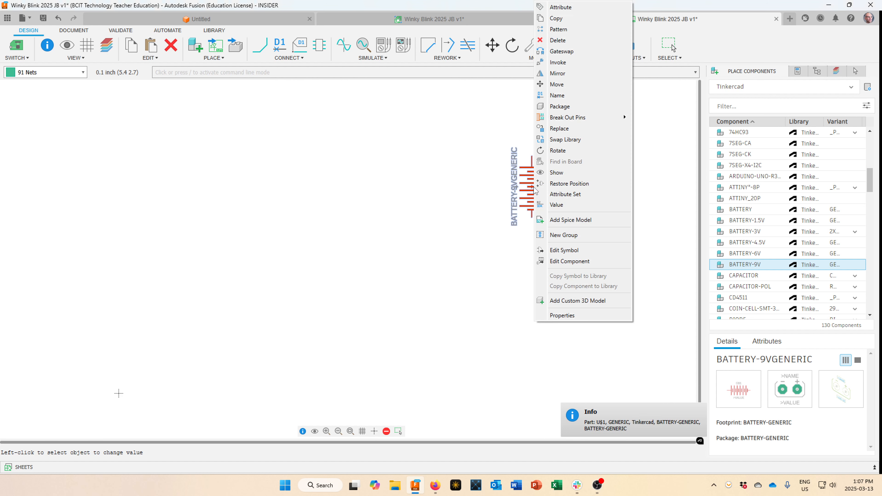
{"action": "left_click", "coordinate": [556, 204]}
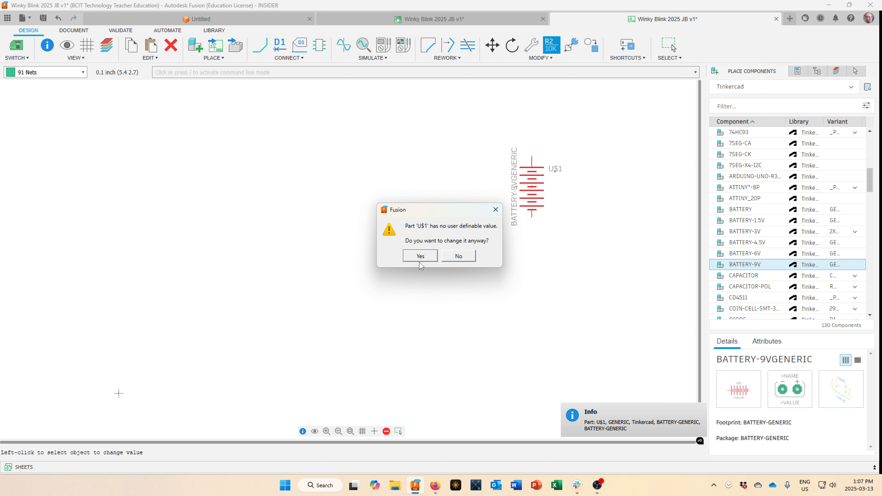
{"action": "left_click", "coordinate": [427, 257]}
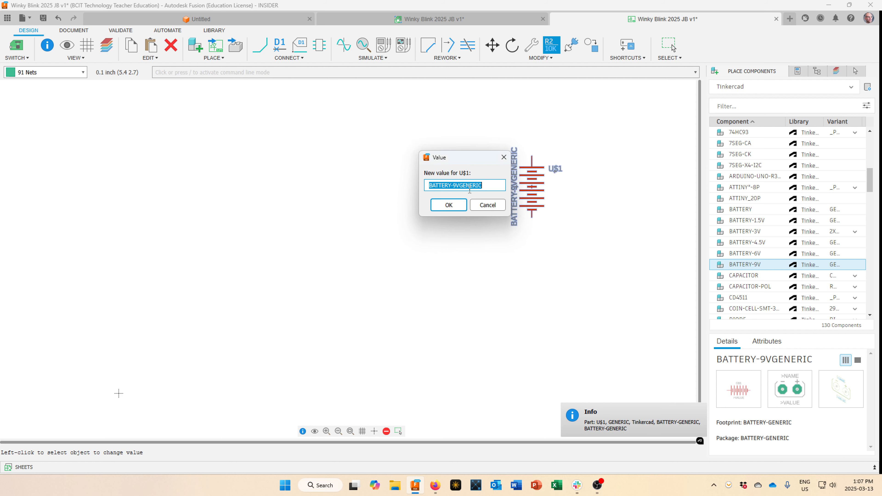
{"action": "left_click_drag", "start_coordinate": [489, 187], "coordinate": [413, 187]}
{"action": "type", "text": "9V"}
{"action": "key", "text": "Return"}
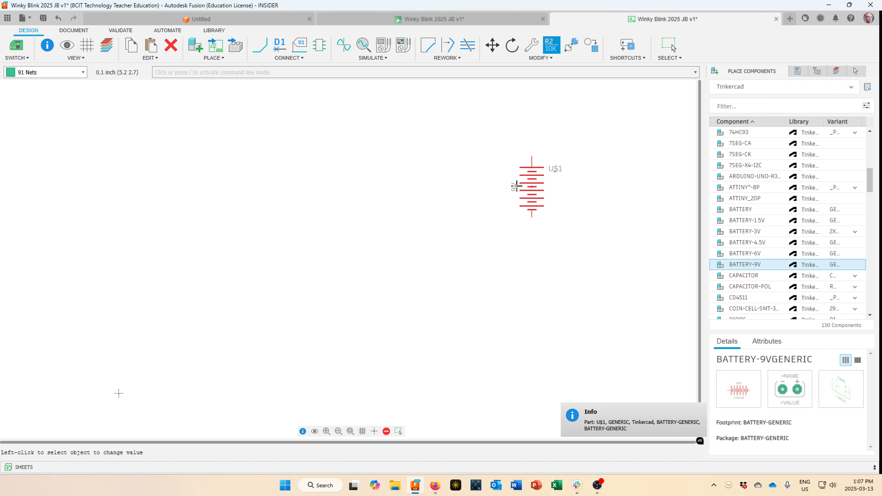
{"action": "key", "text": "Escape"}
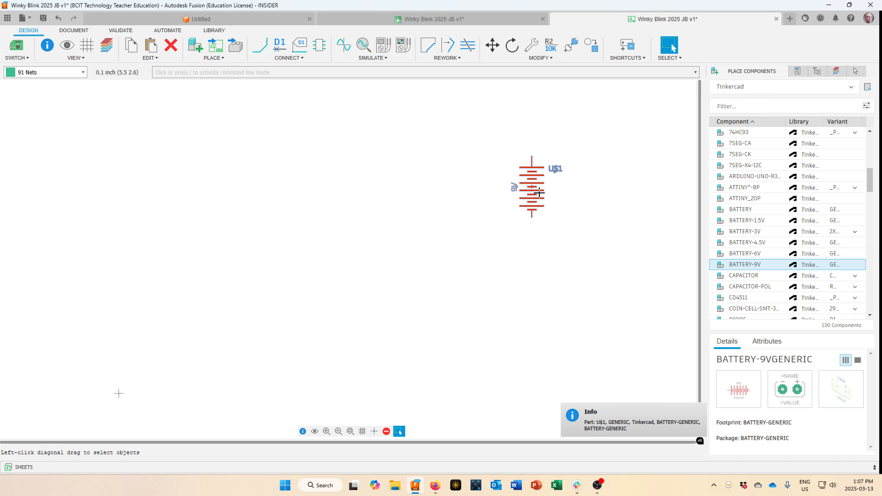
Move the 9V value label to sit just below the U$1 name.
{"action": "left_click_drag", "start_coordinate": [514, 187], "coordinate": [554, 178]}
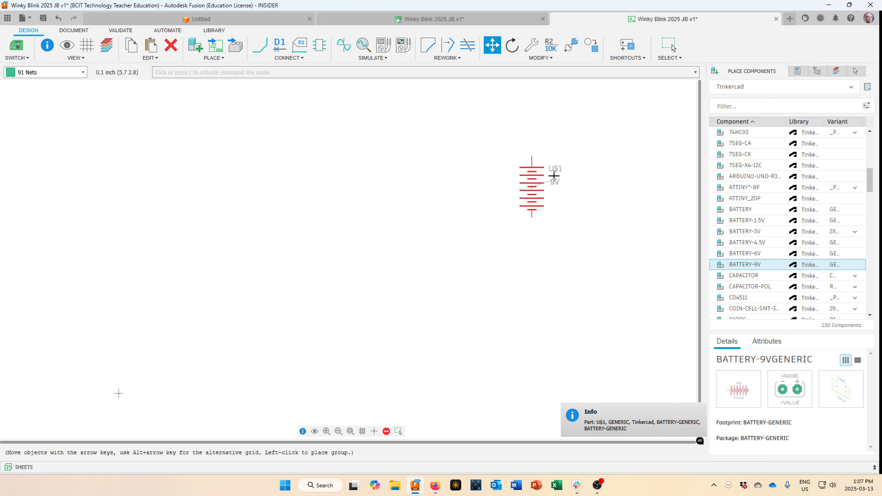
{"action": "left_click", "coordinate": [553, 173]}
{"action": "key", "text": "Escape"}
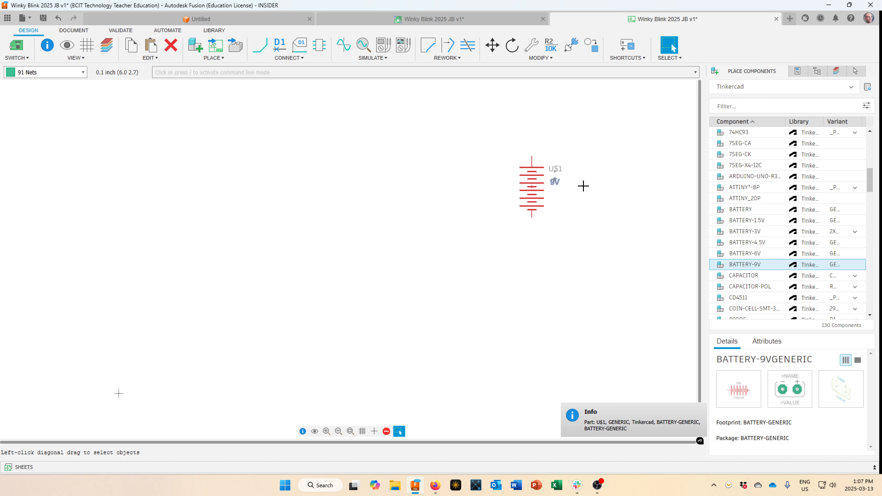
{"action": "scroll", "coordinate": [550, 168], "scroll_direction": "up", "scroll_amount": 2}
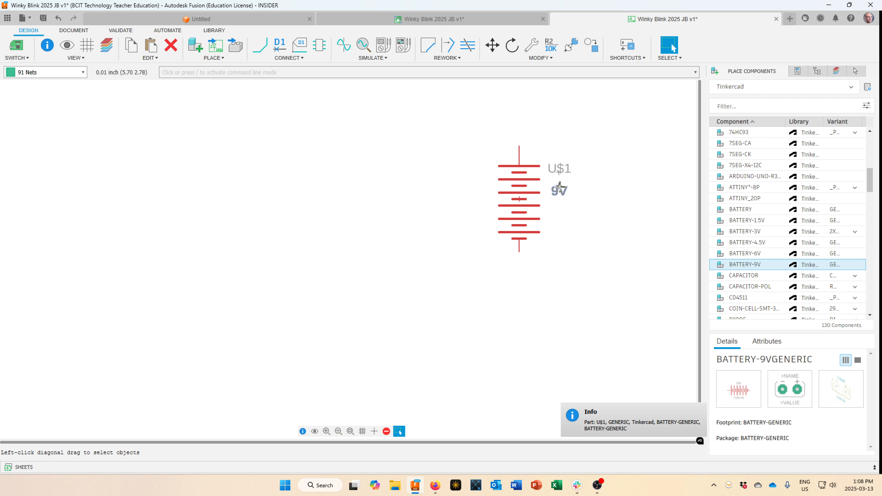
{"action": "mouse_move", "coordinate": [560, 186]}
{"action": "left_mouse_down", "text": "alt"}
{"action": "mouse_move", "coordinate": [557, 203]}
{"action": "mouse_move", "coordinate": [559, 177]}
{"action": "left_mouse_up", "text": "alt"}
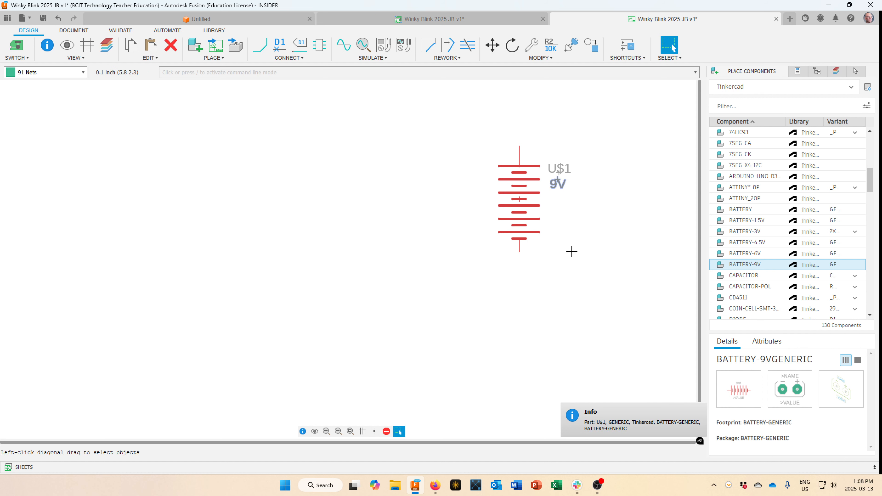
{"action": "scroll", "coordinate": [571, 250], "scroll_direction": "up", "scroll_amount": 2}
{"action": "scroll", "coordinate": [571, 250], "scroll_direction": "down", "scroll_amount": 4}
{"action": "scroll", "coordinate": [573, 245], "scroll_direction": "up", "scroll_amount": 1}
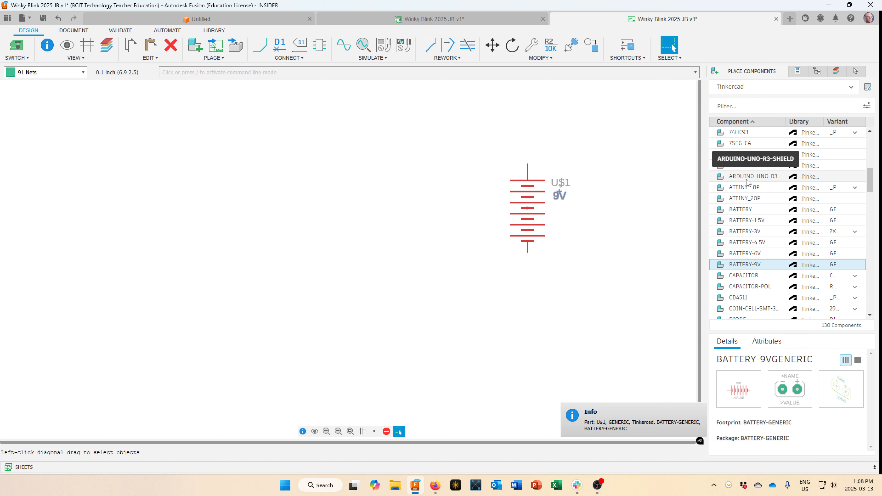
Search the Tinkercad parts for 'switch', 'slide', then 'toggle', and select the TOGGLE switch.
{"action": "left_click", "coordinate": [740, 106]}
{"action": "type", "text": "swi"}
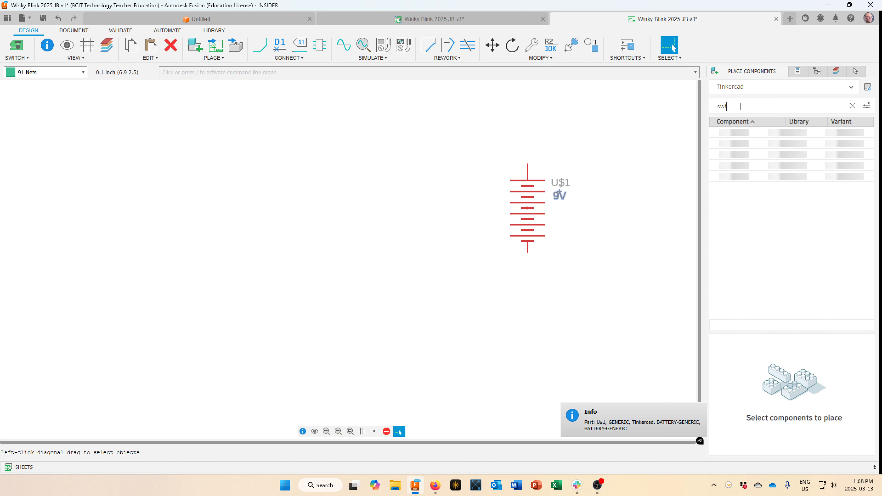
{"action": "type", "text": "tch"}
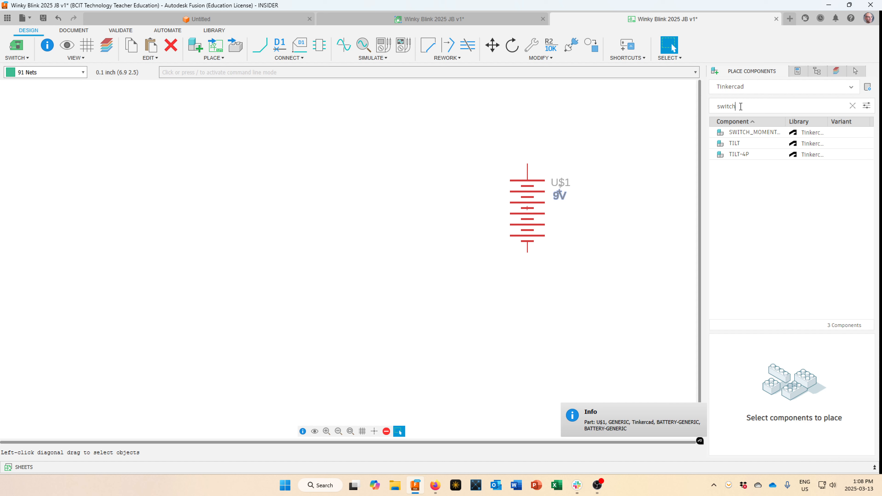
{"action": "left_click", "coordinate": [754, 134]}
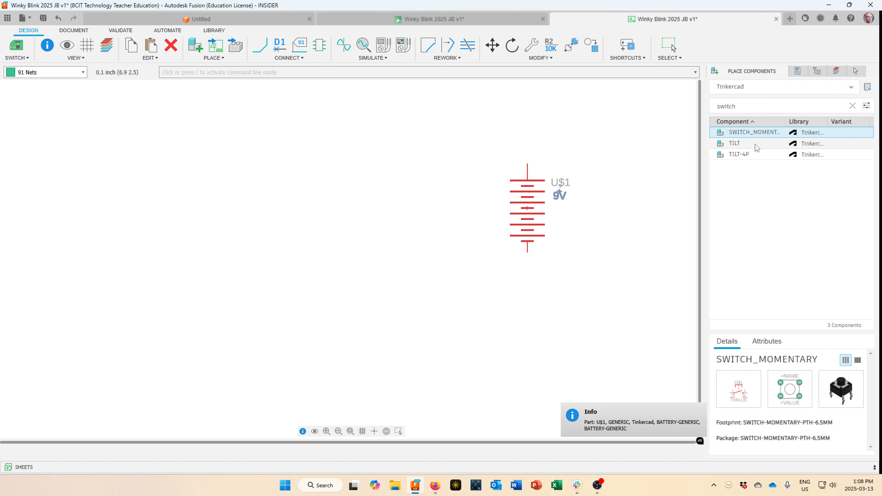
{"action": "double_click", "coordinate": [742, 103]}
{"action": "type", "text": "slide"}
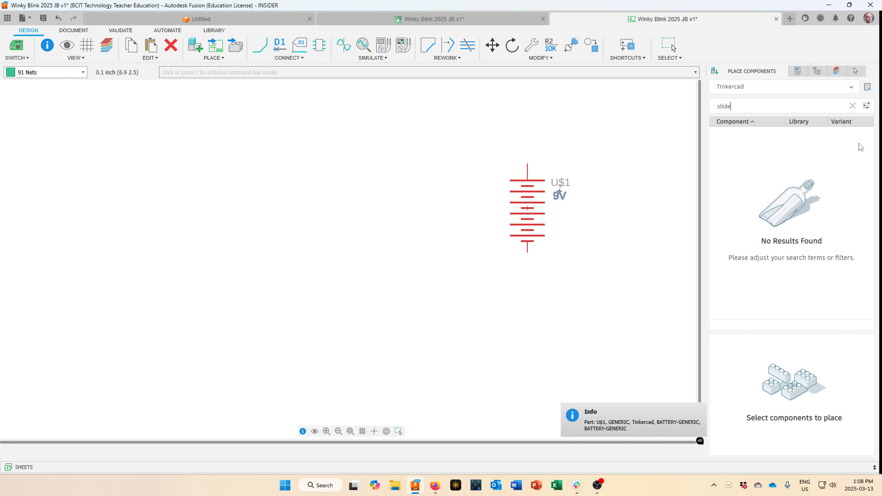
{"action": "key", "text": "BackSpace"}
{"action": "key", "text": "BackSpace"}
{"action": "key", "text": "BackSpace"}
{"action": "key", "text": "BackSpace"}
{"action": "key", "text": "BackSpace"}
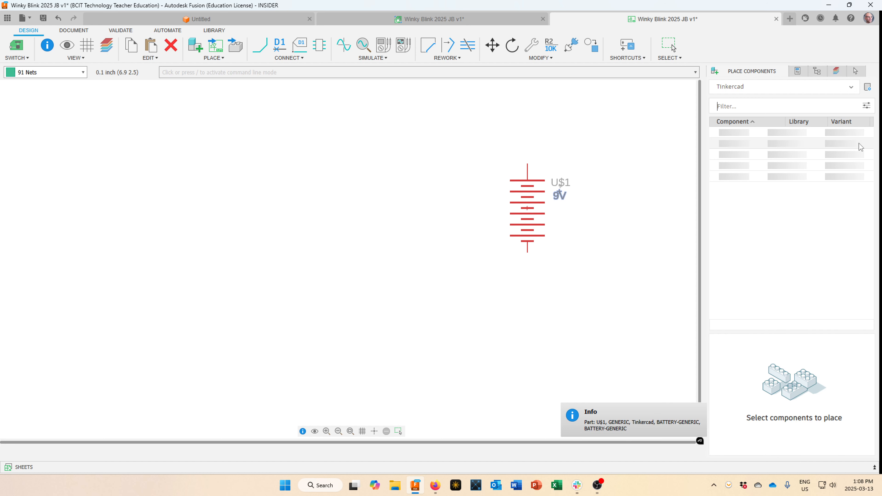
{"action": "left_click", "coordinate": [670, 46]}
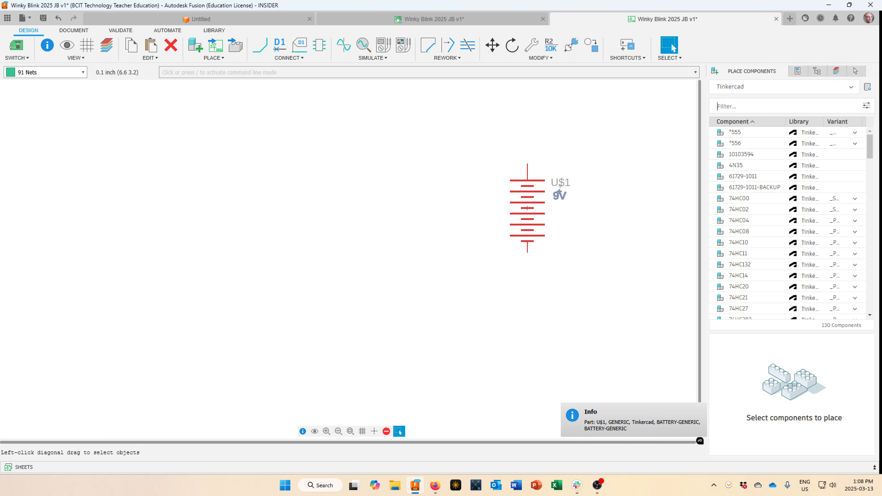
{"action": "left_click", "coordinate": [673, 48]}
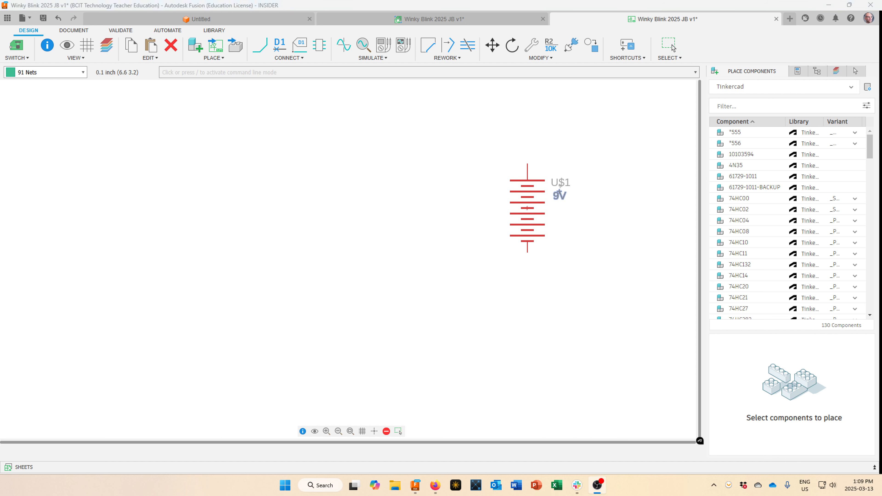
{"action": "left_click", "coordinate": [736, 105]}
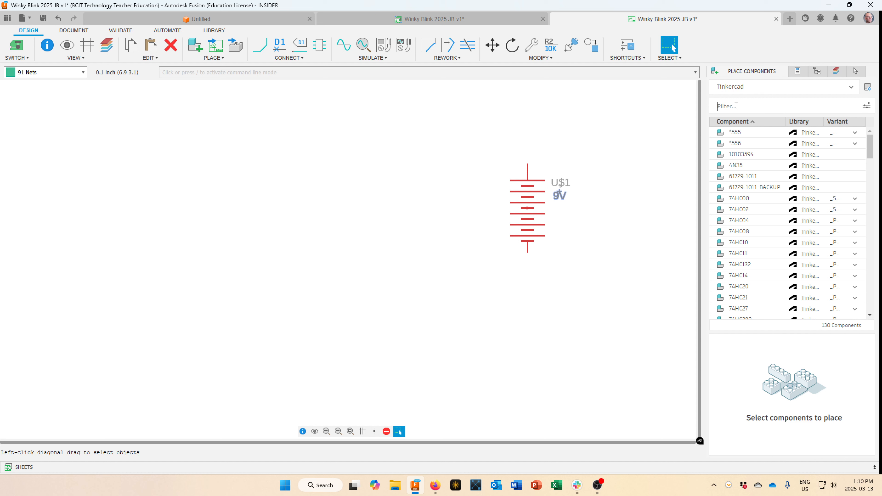
{"action": "type", "text": "toggl"}
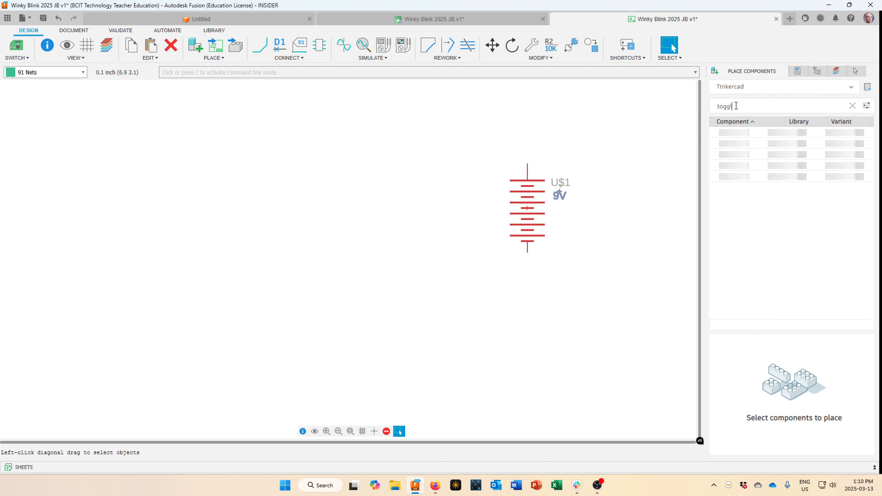
{"action": "type", "text": "e"}
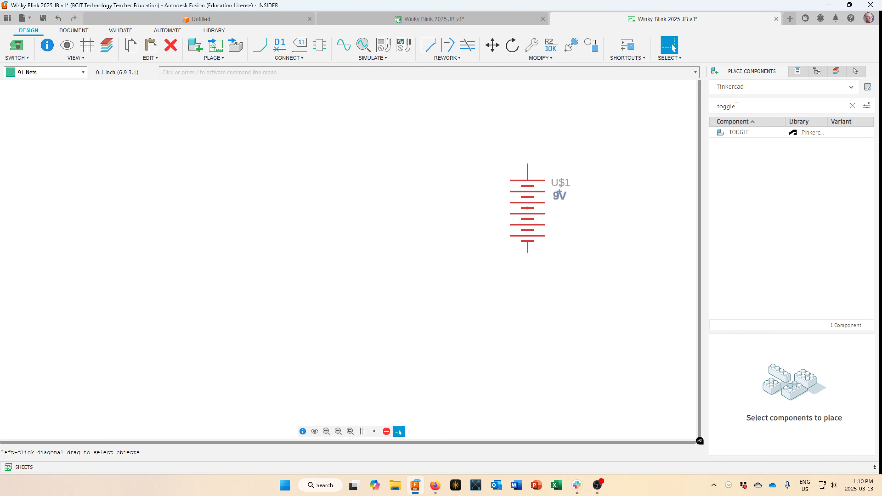
{"action": "left_click", "coordinate": [740, 133]}
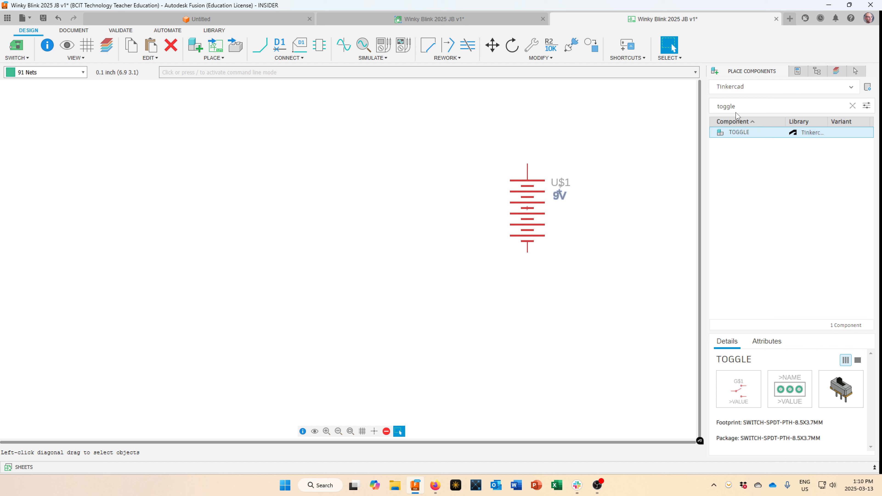
Place rotated switch S1 above the battery, delete its TOGGLE label, and raise the S1 label.
{"action": "double_click", "coordinate": [738, 136]}
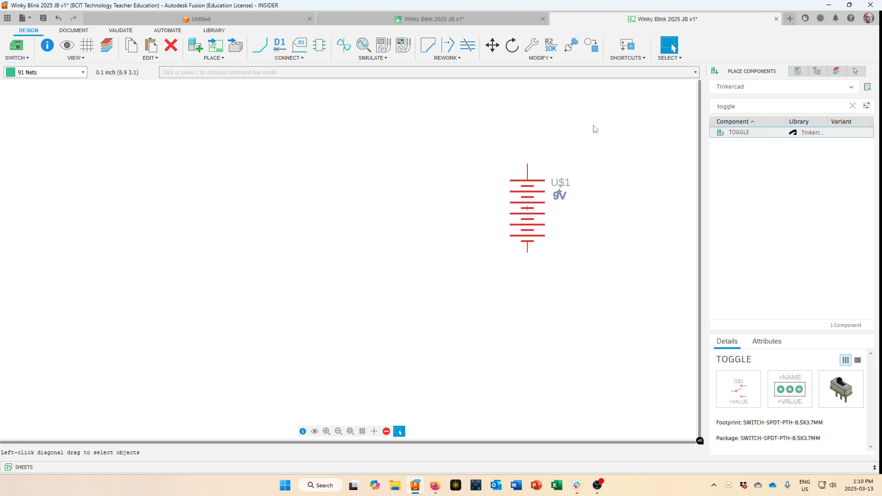
{"action": "right_click", "coordinate": [486, 127]}
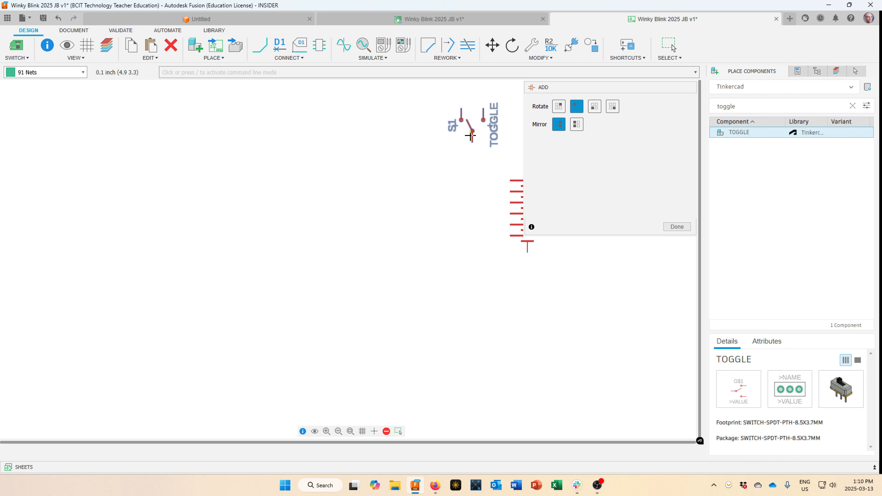
{"action": "right_click", "coordinate": [481, 135]}
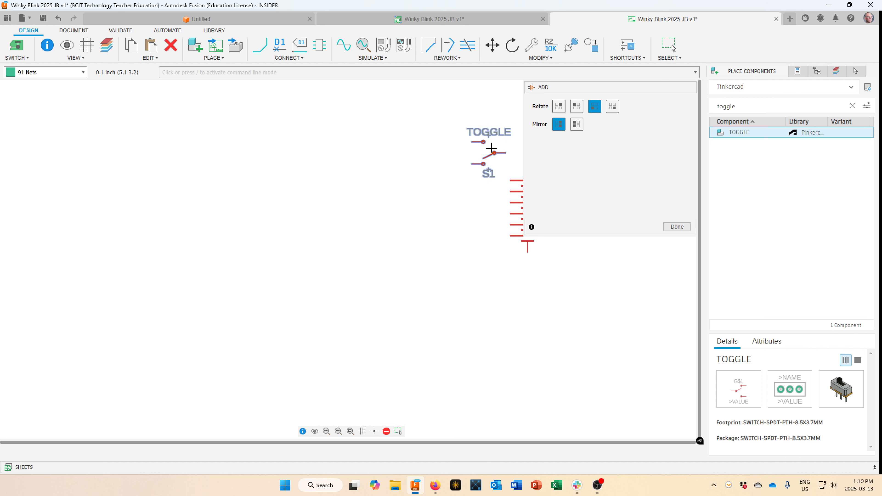
{"action": "middle_click_drag", "start_coordinate": [491, 148], "coordinate": [419, 169]}
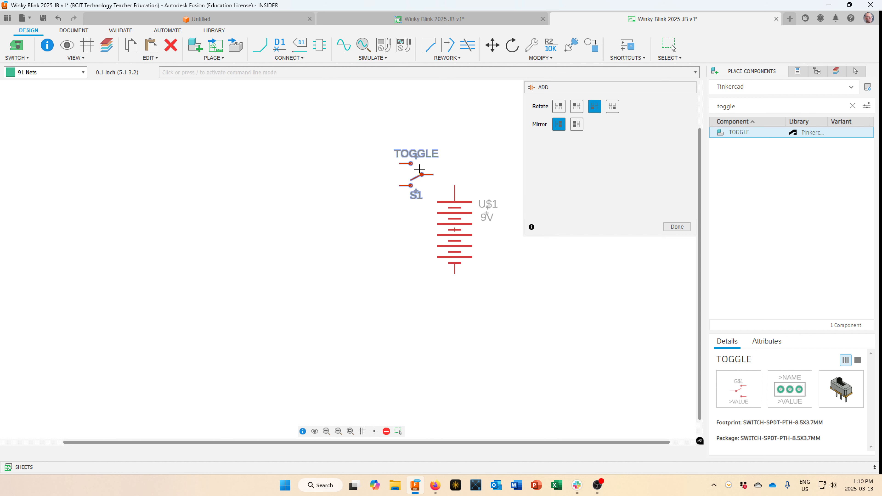
{"action": "scroll", "coordinate": [422, 162], "scroll_direction": "up", "scroll_amount": 1}
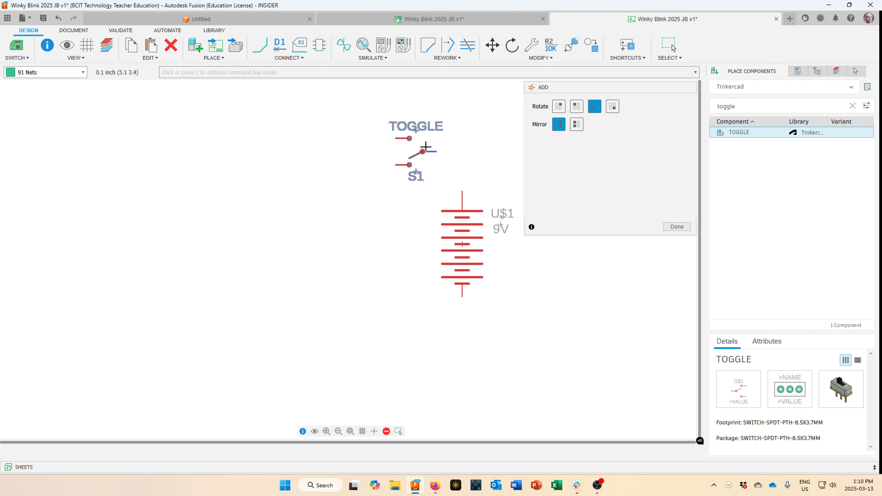
{"action": "left_click", "coordinate": [425, 147]}
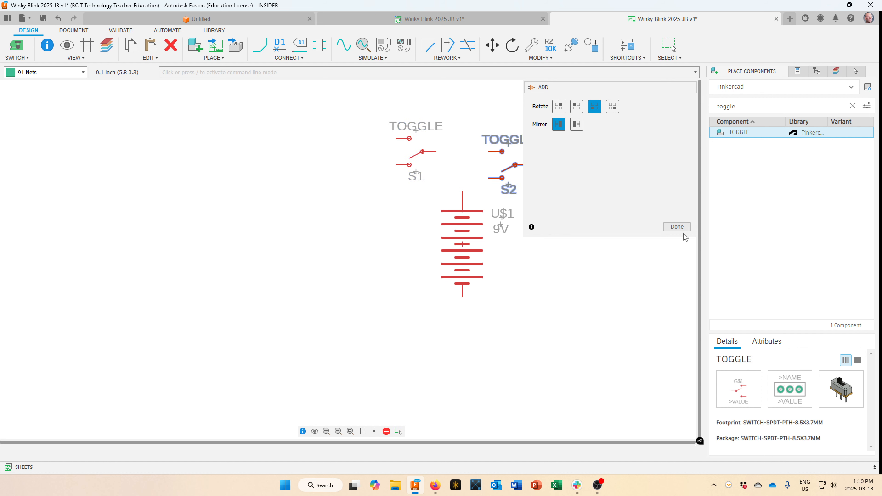
{"action": "left_click", "coordinate": [677, 226]}
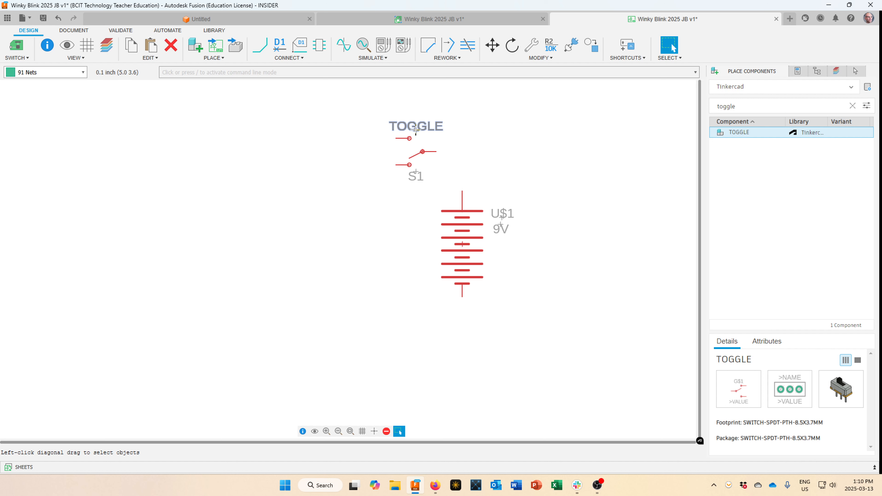
{"action": "key", "text": "Delete"}
{"action": "left_click_drag", "start_coordinate": [416, 172], "coordinate": [425, 115]}
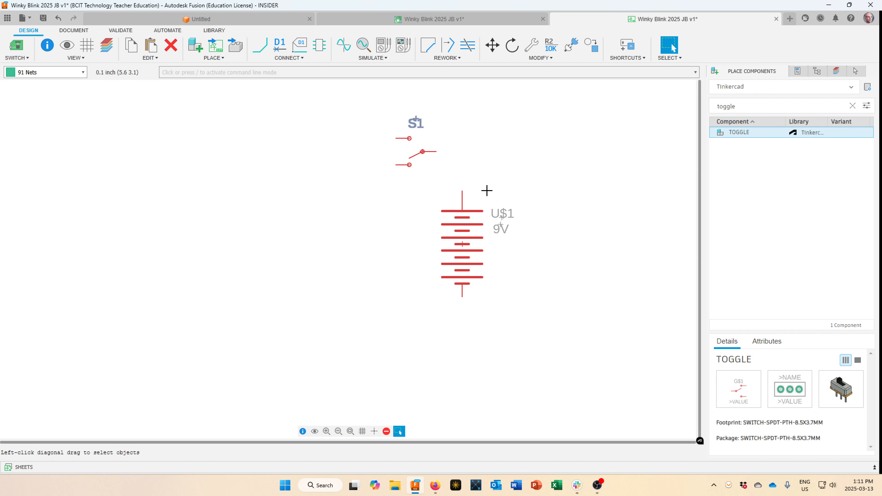
Draw a net from the 9V battery's top pin to toggle switch S1's pin.
{"action": "left_click", "coordinate": [260, 45]}
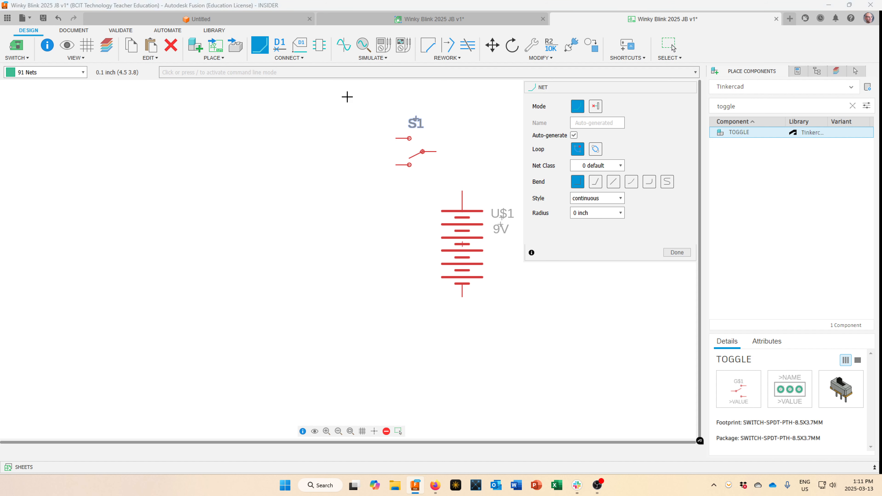
{"action": "left_click", "coordinate": [463, 189]}
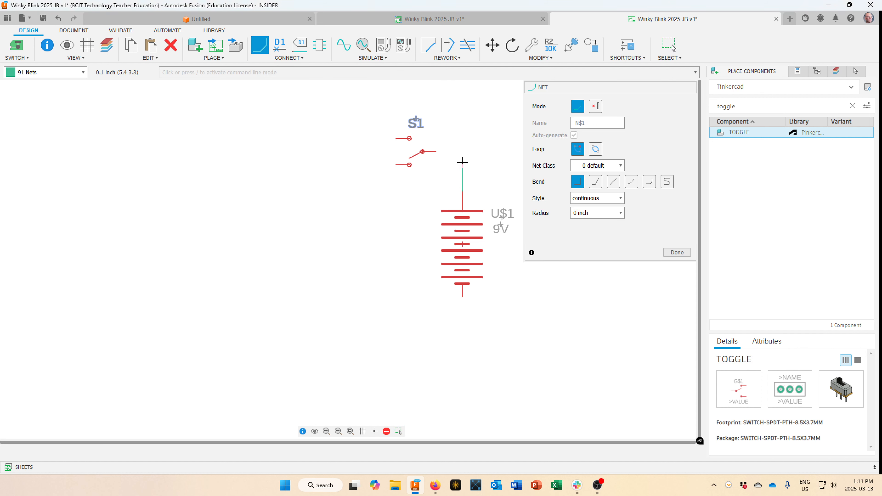
{"action": "left_click", "coordinate": [436, 152]}
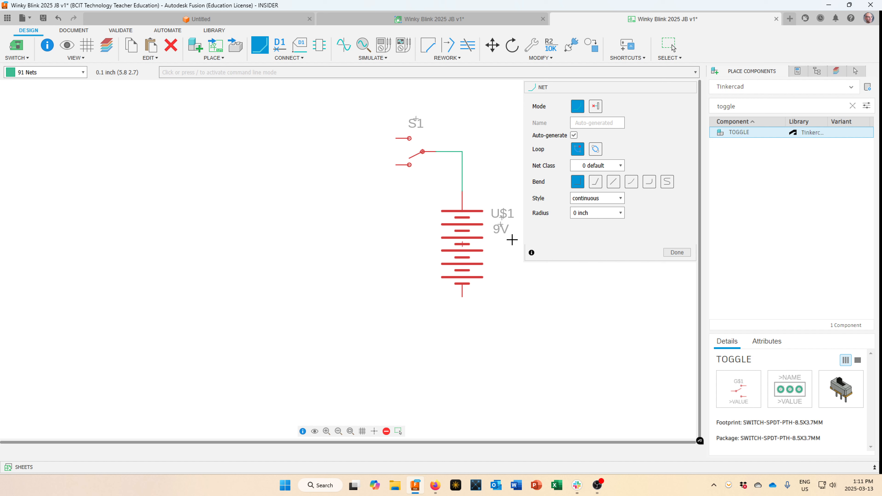
{"action": "scroll", "coordinate": [511, 239], "scroll_direction": "down", "scroll_amount": 1}
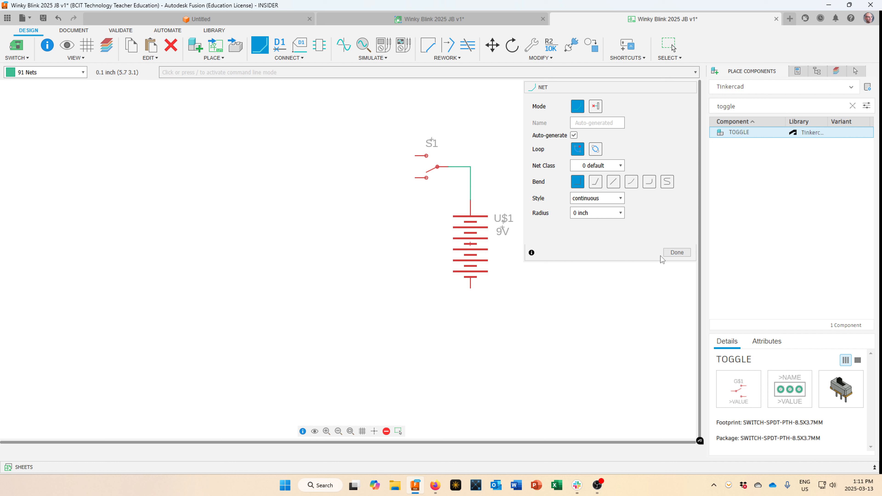
{"action": "left_click", "coordinate": [675, 253]}
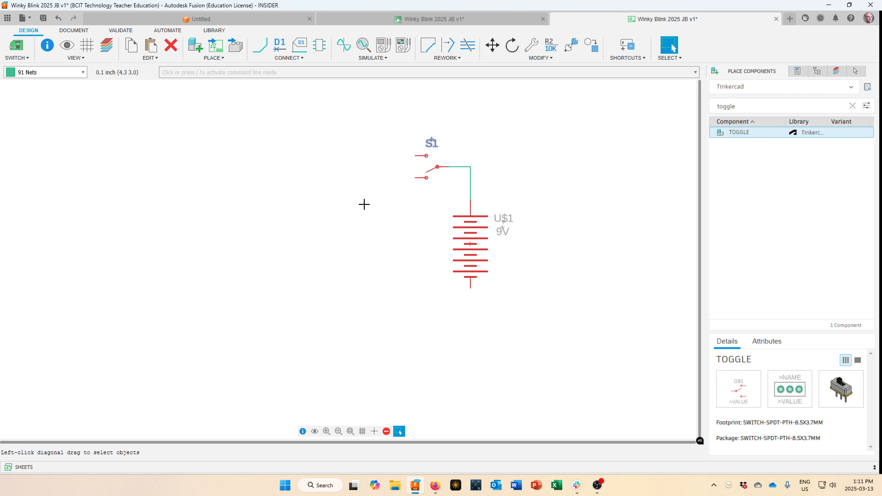
Search 'resis', select RESISTOR, and choose its _AXIAL-10.16 variant for placing R1.
{"action": "left_click_drag", "start_coordinate": [770, 105], "coordinate": [685, 106]}
{"action": "type", "text": "resis"}
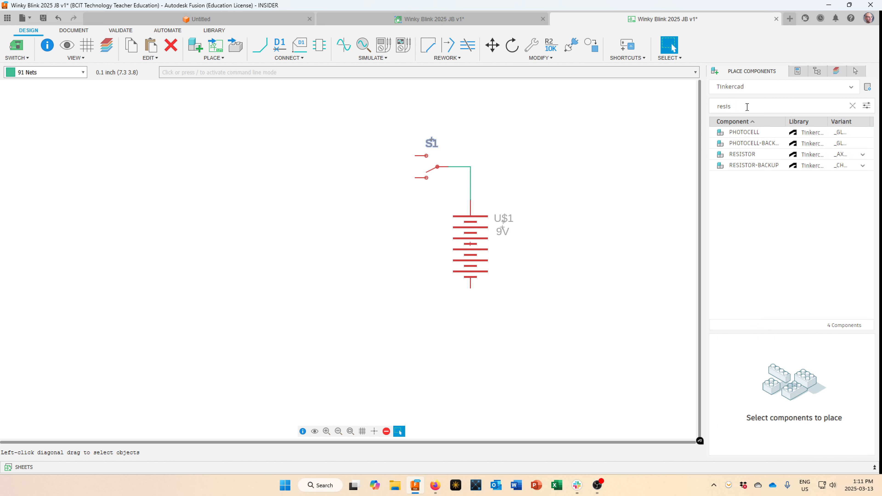
{"action": "left_click", "coordinate": [745, 155]}
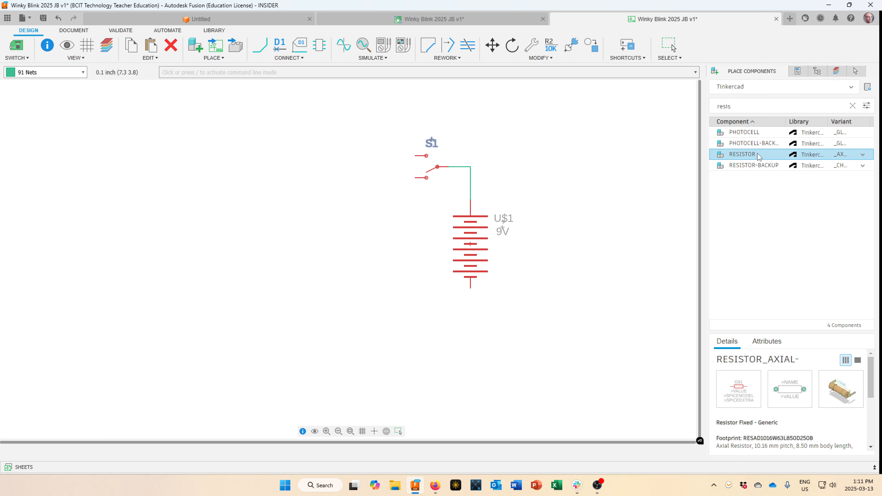
{"action": "left_click", "coordinate": [862, 155]}
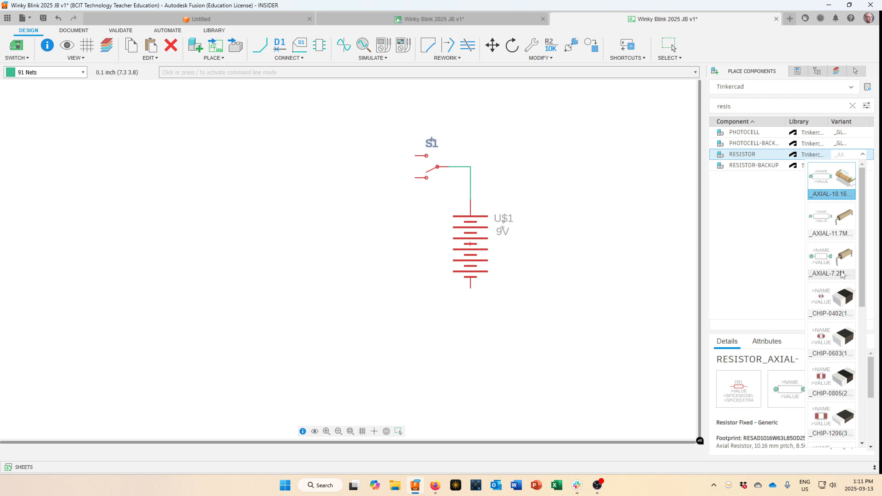
{"action": "scroll", "coordinate": [830, 295], "scroll_direction": "down", "scroll_amount": 3}
{"action": "scroll", "coordinate": [828, 301], "scroll_direction": "down", "scroll_amount": 4}
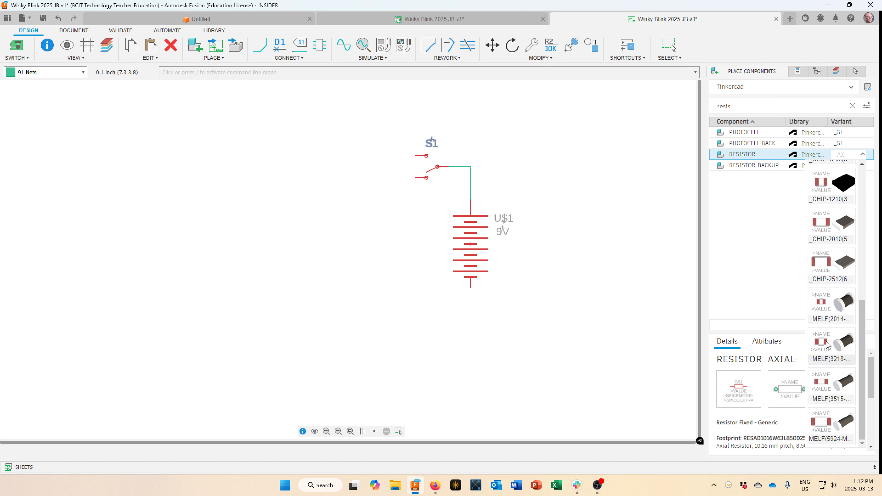
{"action": "scroll", "coordinate": [842, 342], "scroll_direction": "up", "scroll_amount": 7}
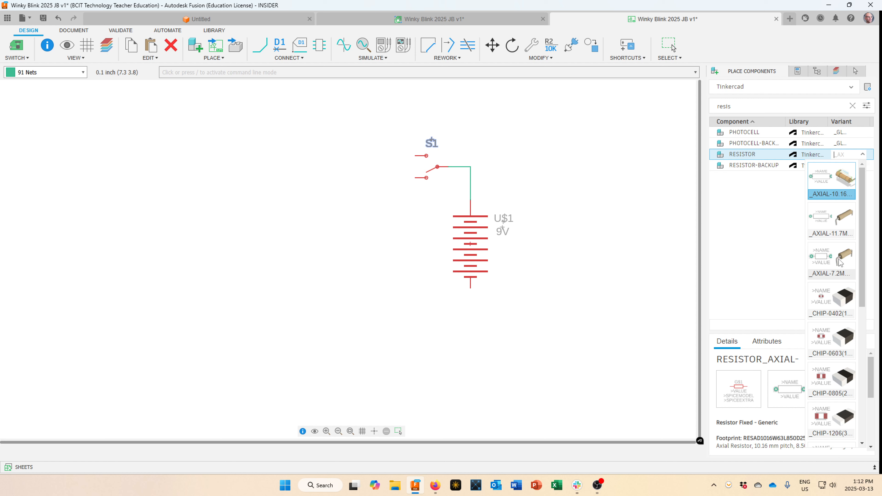
{"action": "left_click", "coordinate": [839, 183]}
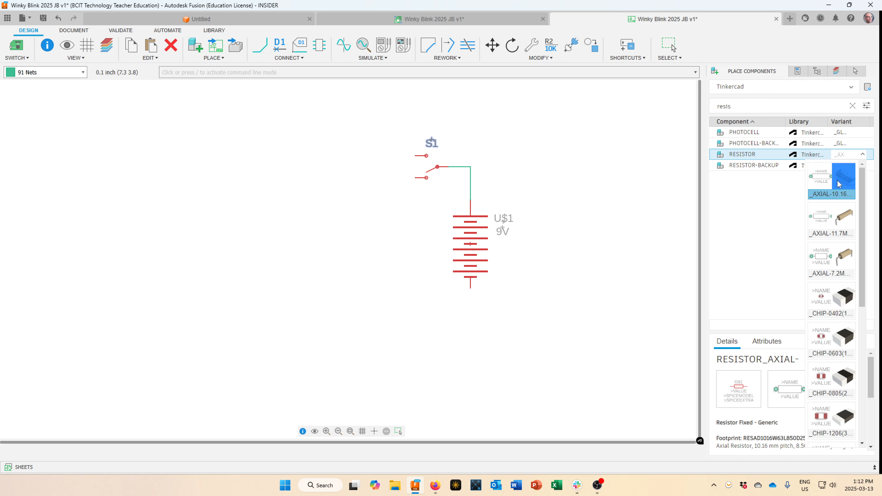
{"action": "left_click", "coordinate": [779, 202]}
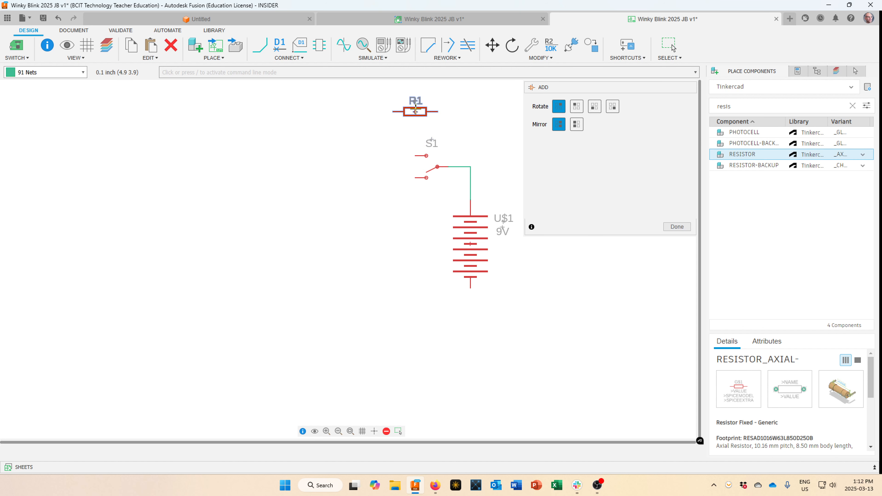
Rotate the resistor upright and place R1–R4 in a two-by-two grid left of the battery.
{"action": "right_click", "coordinate": [339, 177]}
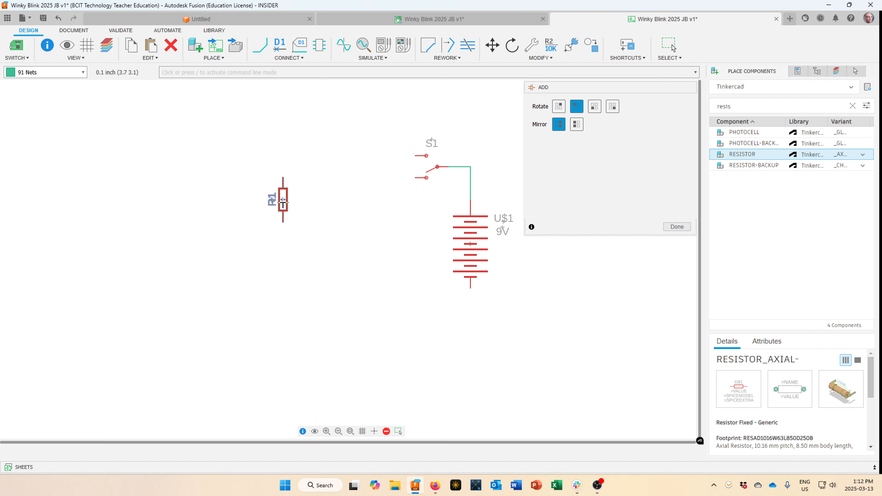
{"action": "left_click", "coordinate": [283, 204]}
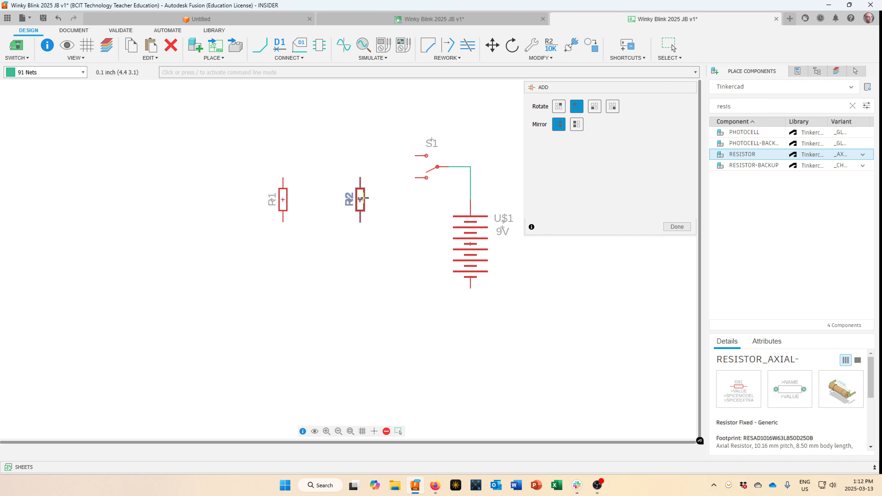
{"action": "left_click", "coordinate": [361, 198]}
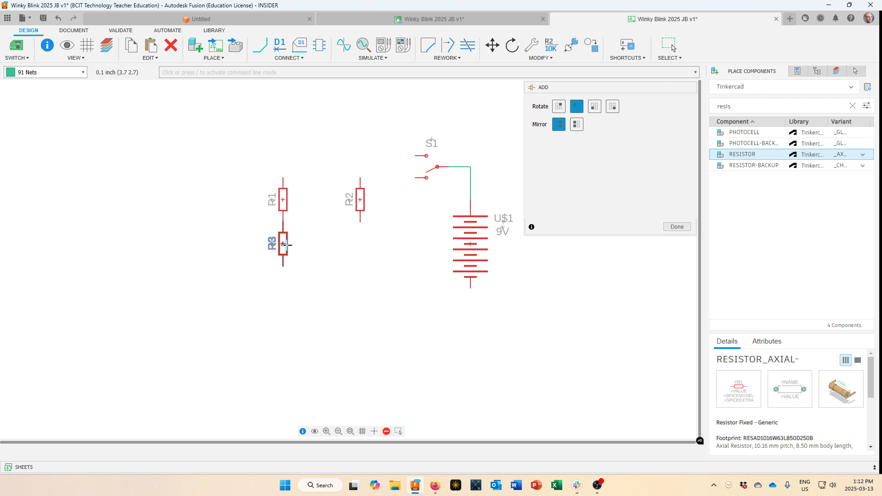
{"action": "left_click", "coordinate": [285, 252]}
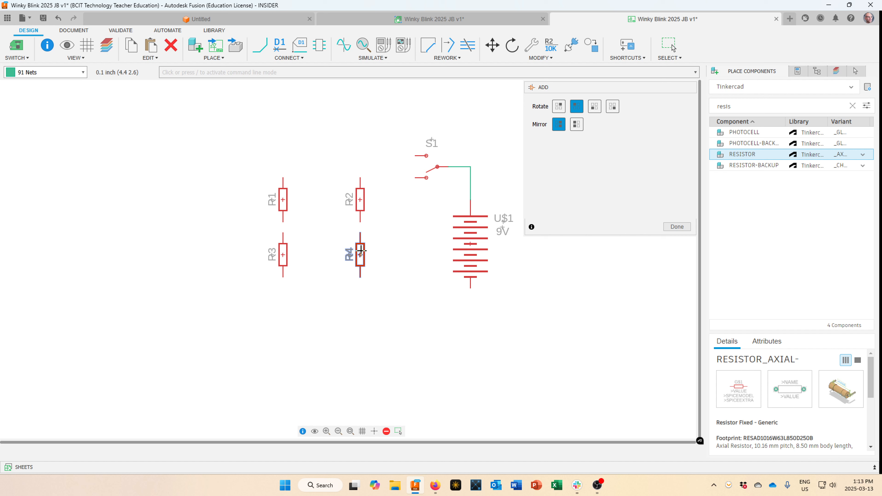
{"action": "left_click", "coordinate": [361, 249]}
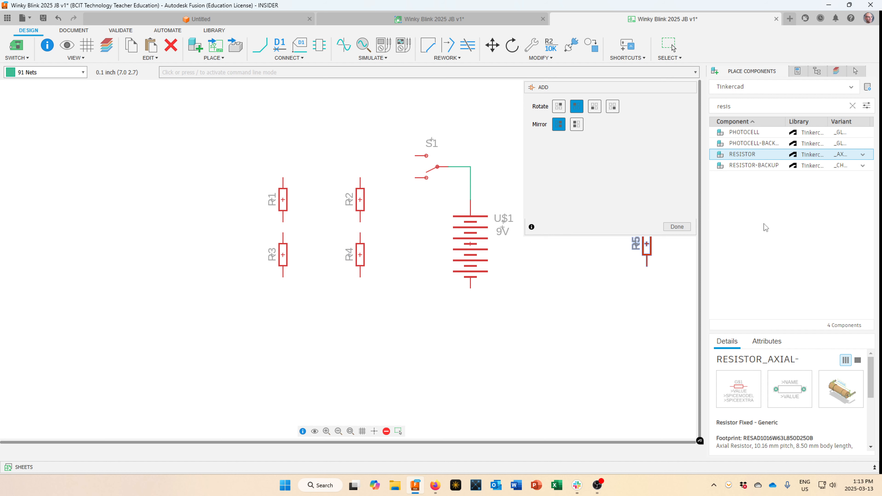
{"action": "left_click", "coordinate": [679, 227]}
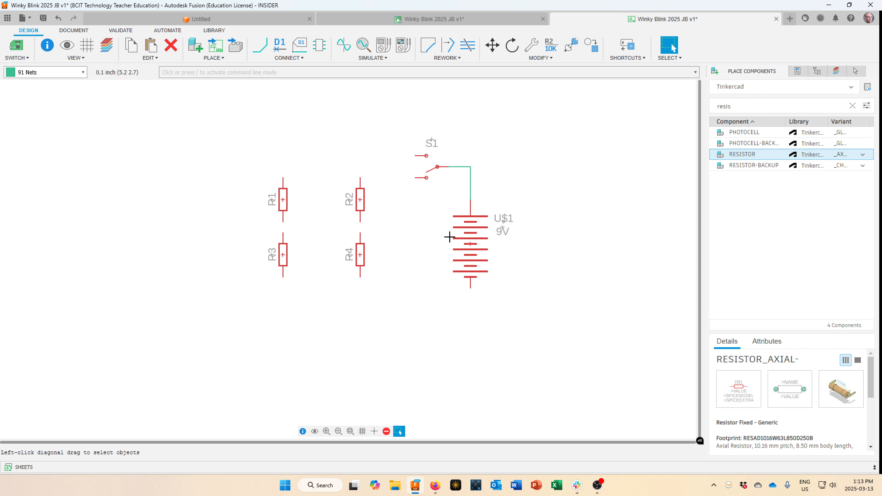
Turn the R1 and R3 name labels horizontal and set them beside their resistors.
{"action": "scroll", "coordinate": [274, 200], "scroll_direction": "down", "scroll_amount": 1}
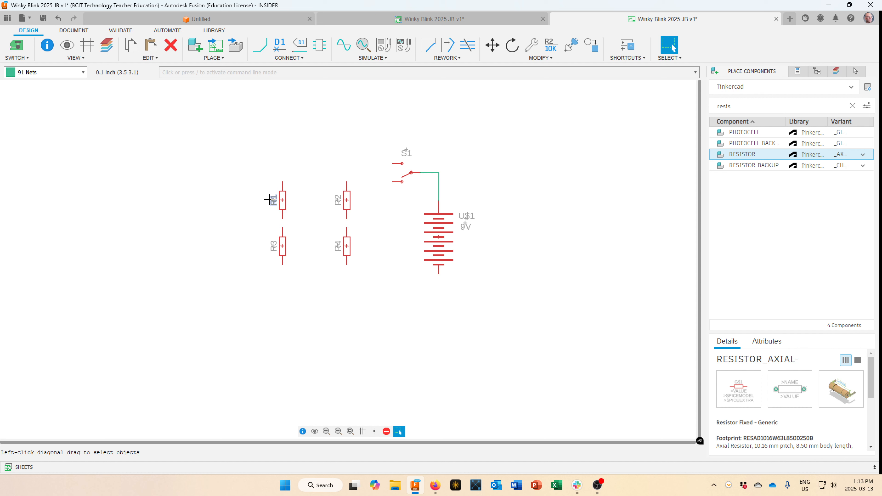
{"action": "scroll", "coordinate": [270, 199], "scroll_direction": "up", "scroll_amount": 3}
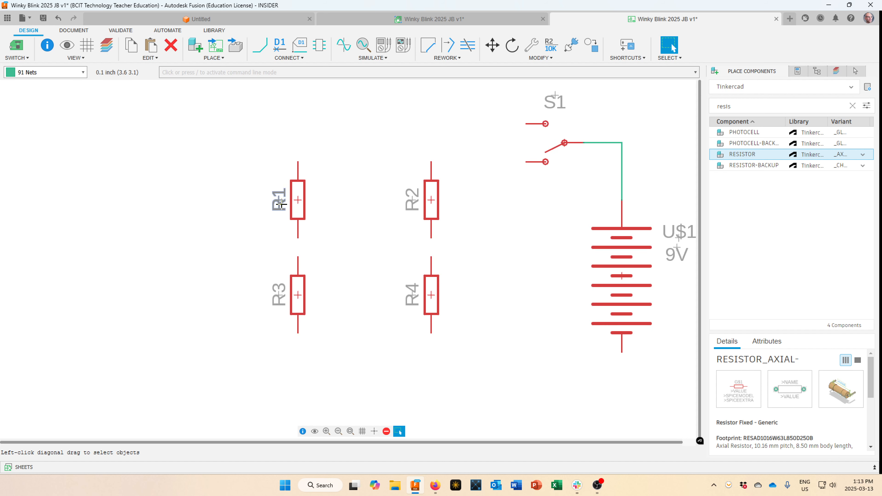
{"action": "key", "text": "m"}
{"action": "left_click", "coordinate": [278, 197]}
{"action": "right_click", "coordinate": [251, 187]}
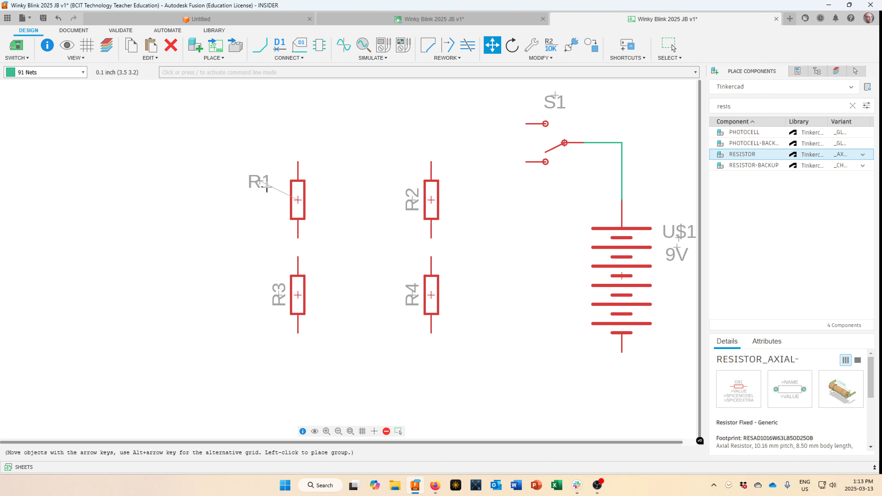
{"action": "key", "text": "alt"}
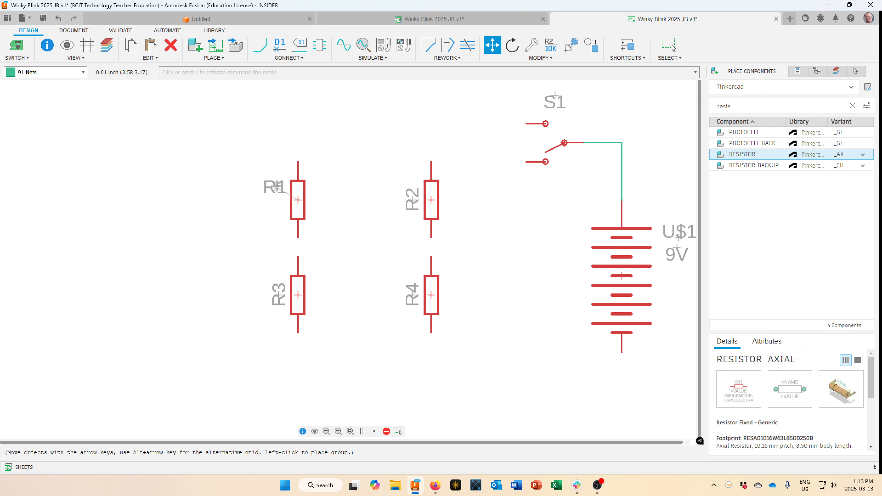
{"action": "left_click", "coordinate": [276, 186]}
{"action": "left_click", "coordinate": [278, 293]}
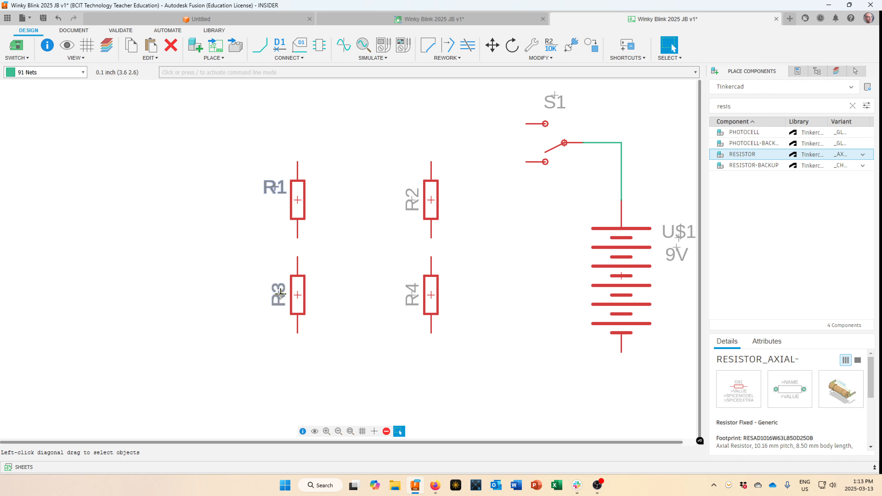
{"action": "right_click", "coordinate": [266, 283]}
{"action": "key", "text": "alt"}
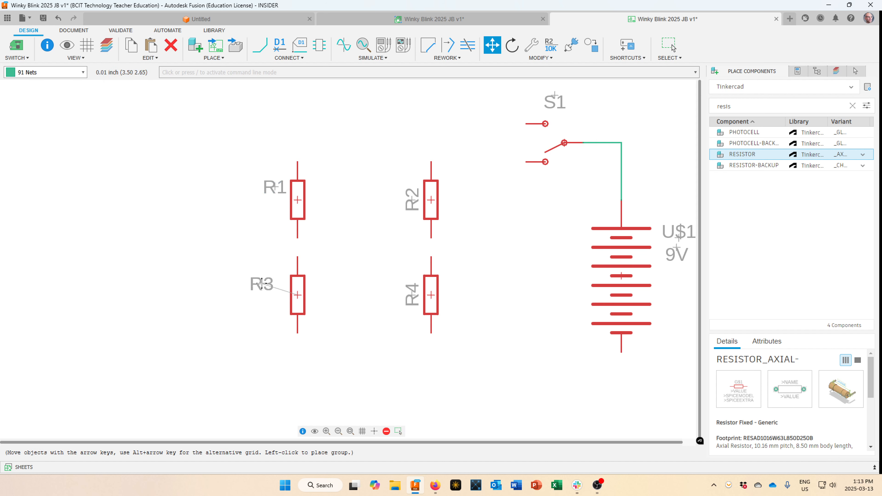
{"action": "left_click", "coordinate": [277, 279]}
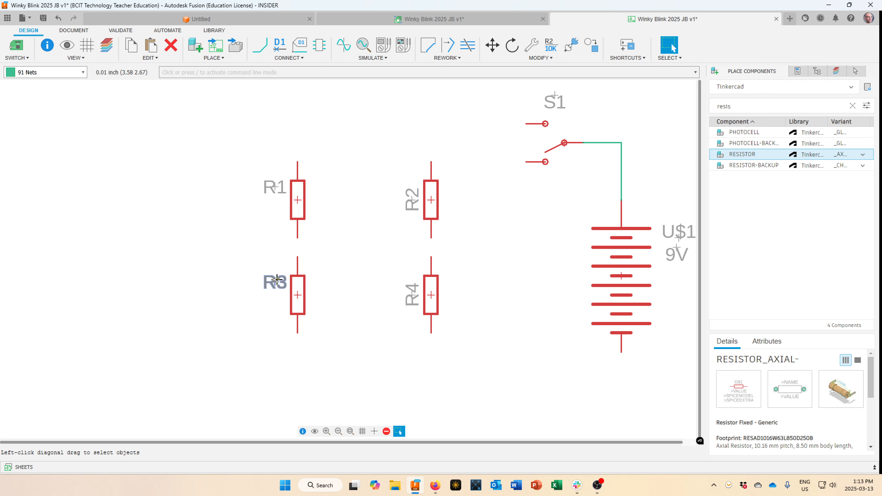
Turn the R2 and R4 name labels horizontal and place them beside their resistors.
{"action": "left_click", "coordinate": [405, 196]}
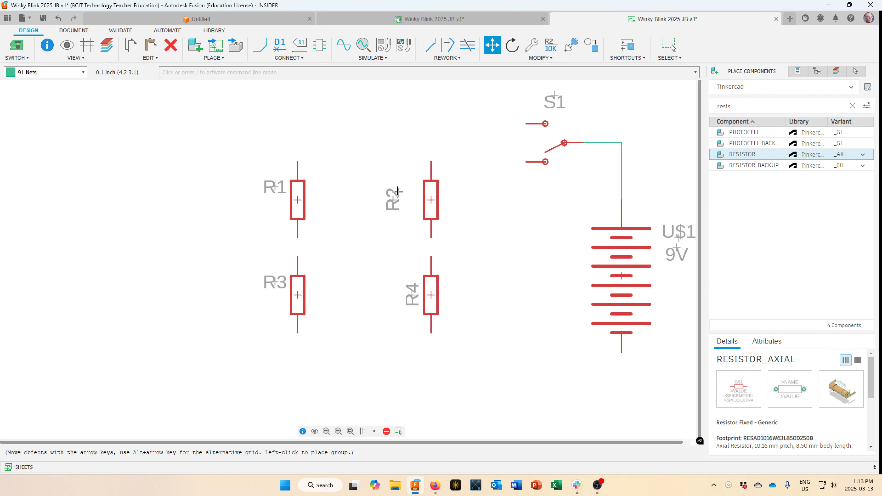
{"action": "right_click", "coordinate": [403, 196]}
{"action": "key", "text": "alt"}
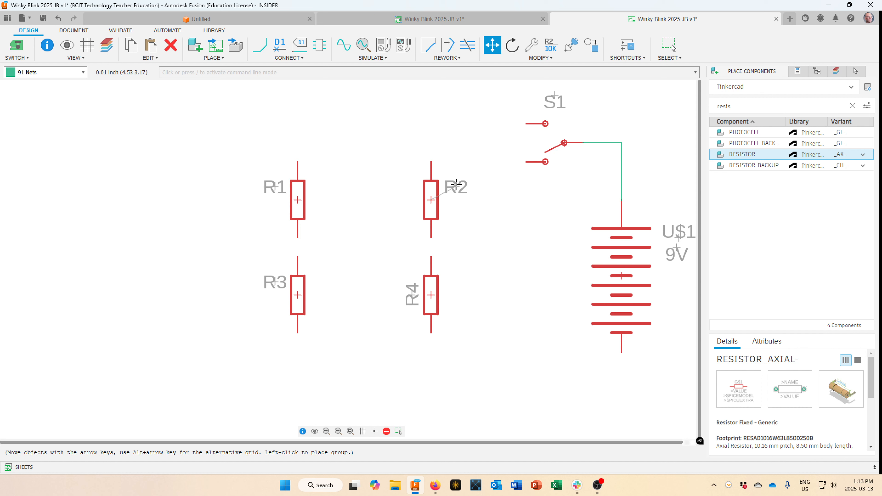
{"action": "left_click", "coordinate": [456, 184]}
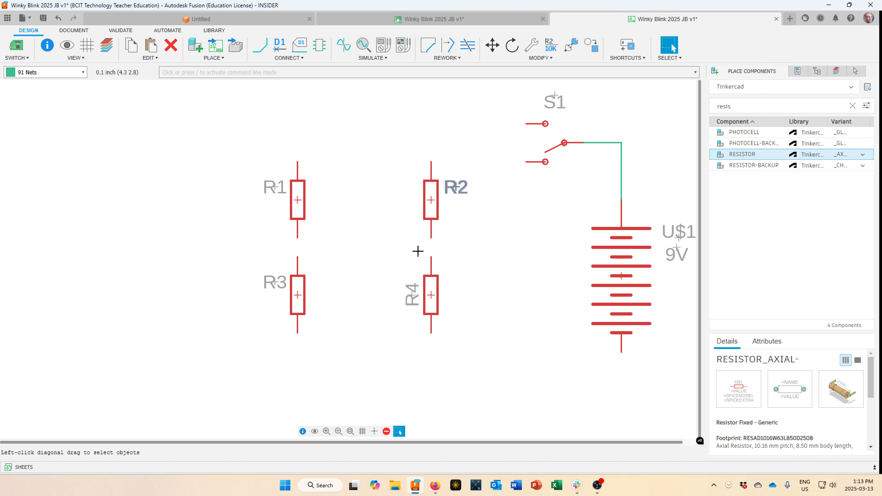
{"action": "left_click", "coordinate": [412, 295]}
{"action": "right_click", "coordinate": [407, 272]}
{"action": "key", "text": "alt"}
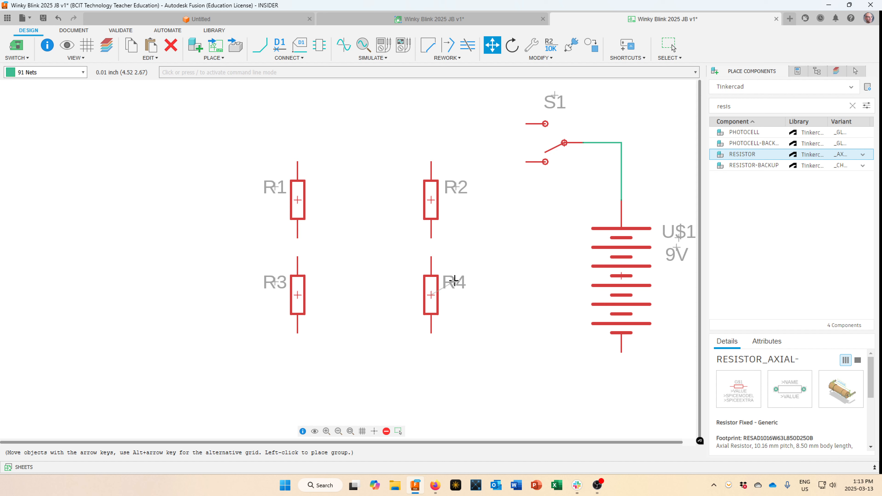
{"action": "left_click", "coordinate": [454, 280]}
{"action": "key", "text": "Escape"}
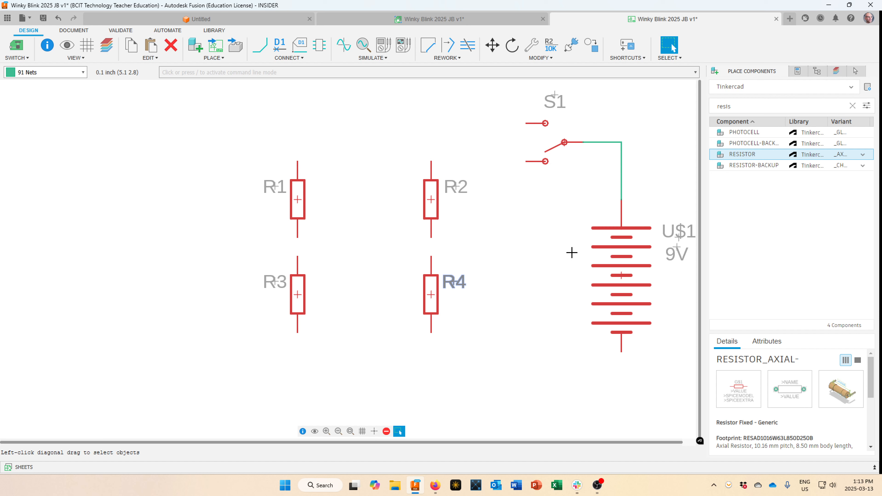
{"action": "scroll", "coordinate": [571, 252], "scroll_direction": "down", "scroll_amount": 1}
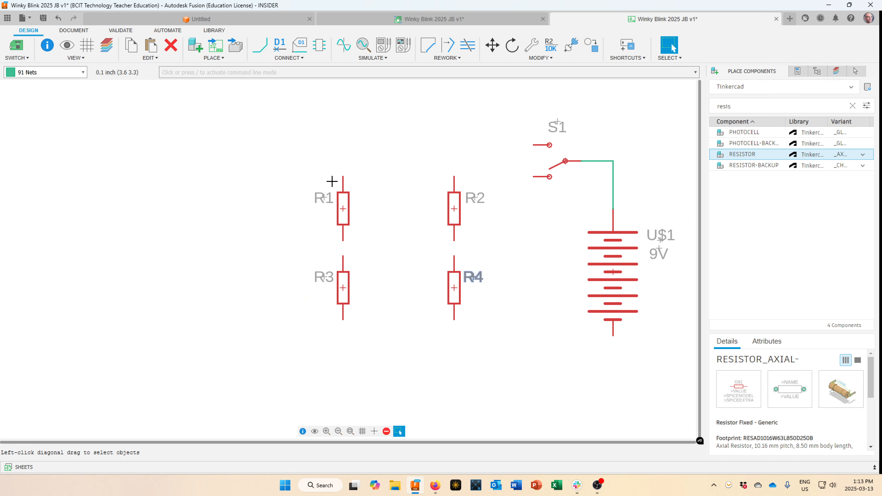
Set R1's value to 470R and place its value label horizontally beside R1.
{"action": "right_click", "coordinate": [343, 209]}
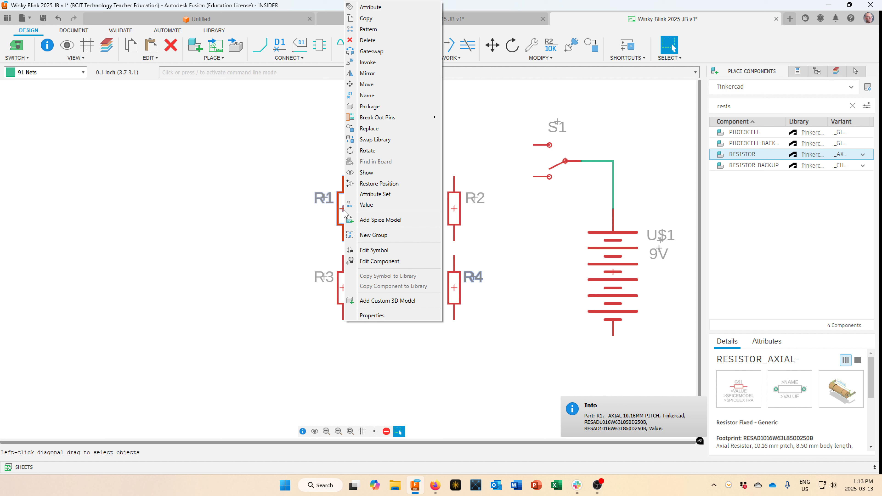
{"action": "left_click", "coordinate": [373, 207]}
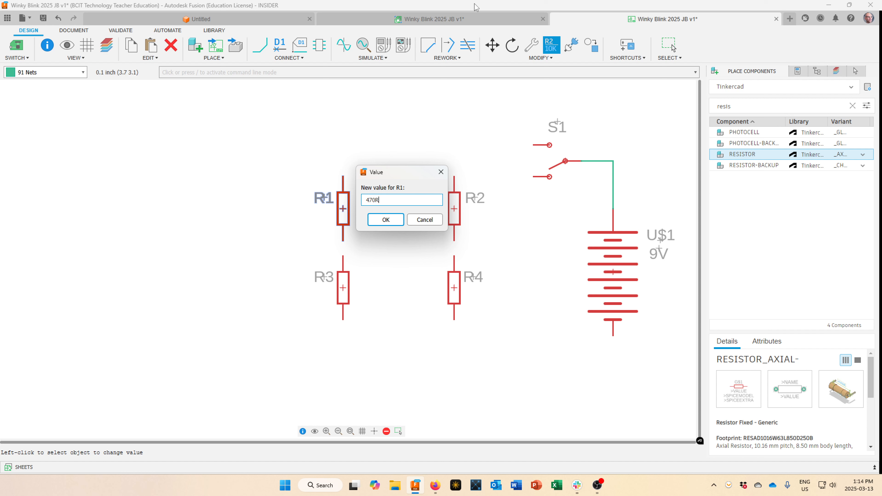
{"action": "left_click", "coordinate": [387, 220]}
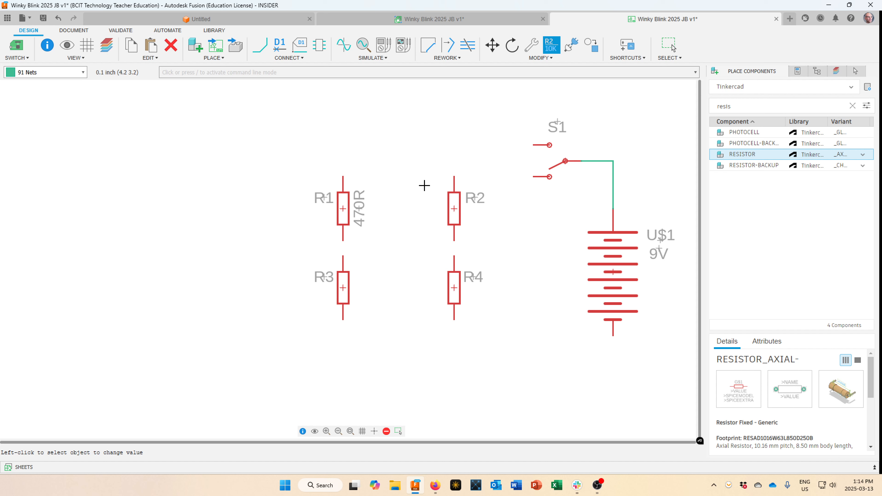
{"action": "key", "text": "Escape"}
{"action": "left_click_drag", "start_coordinate": [361, 207], "coordinate": [316, 212]}
{"action": "right_click", "coordinate": [380, 214]}
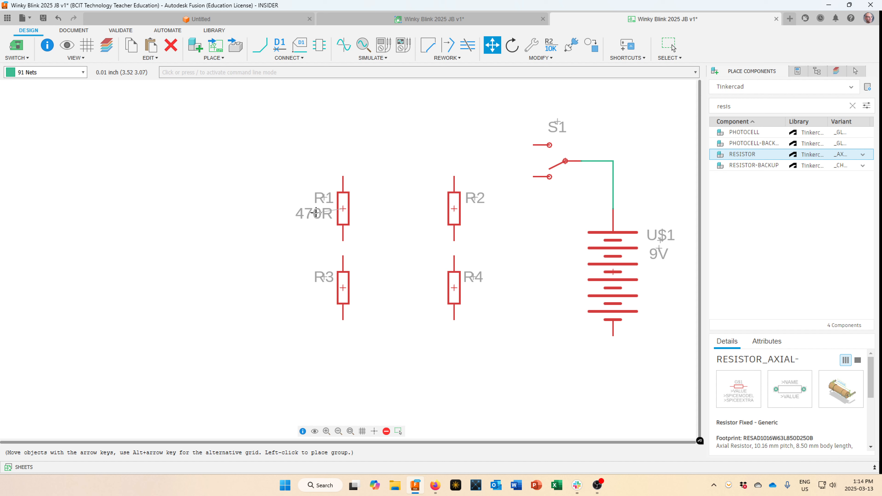
{"action": "left_click", "coordinate": [316, 212]}
{"action": "key", "text": "Escape"}
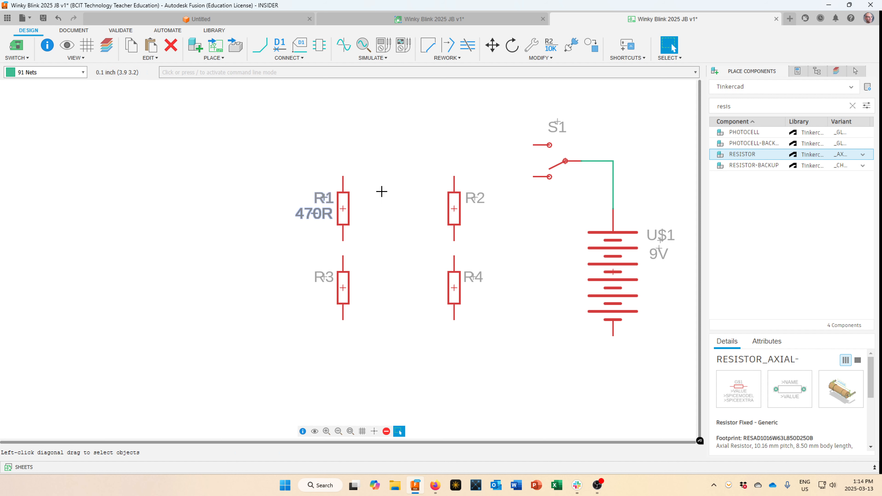
Set R2's value to 470R.
{"action": "right_click", "coordinate": [454, 210]}
{"action": "left_click", "coordinate": [485, 206]}
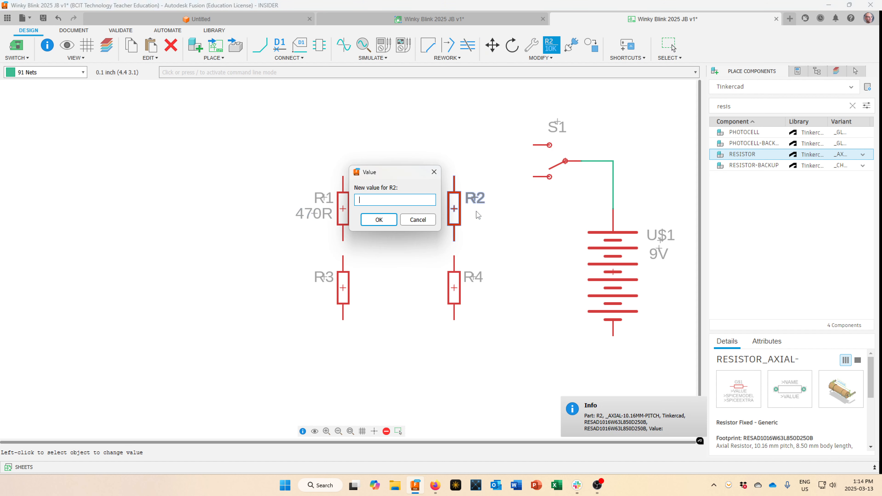
{"action": "type", "text": "470R"}
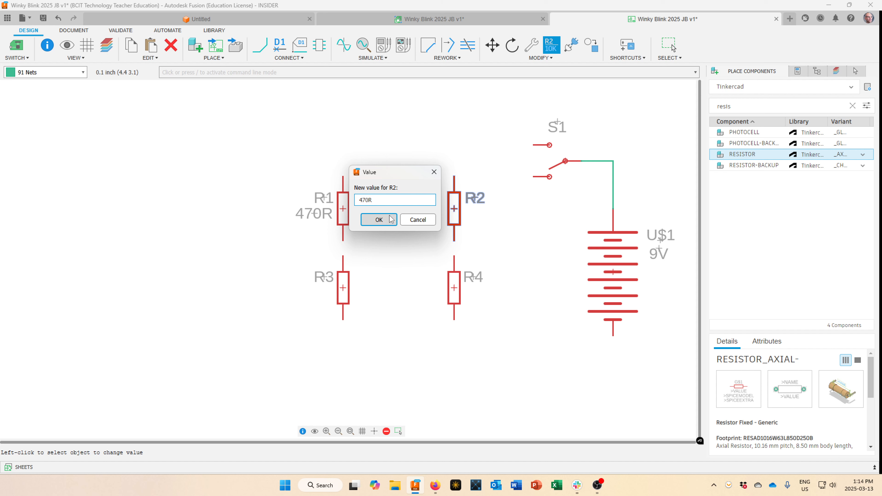
{"action": "left_click", "coordinate": [381, 217]}
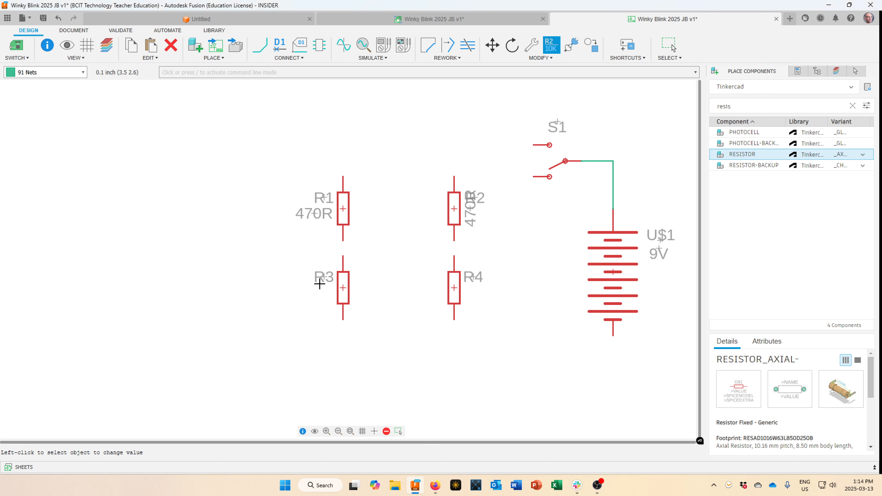
Set R3's value to 47K and R4's value to 56K.
{"action": "right_click", "coordinate": [344, 289]}
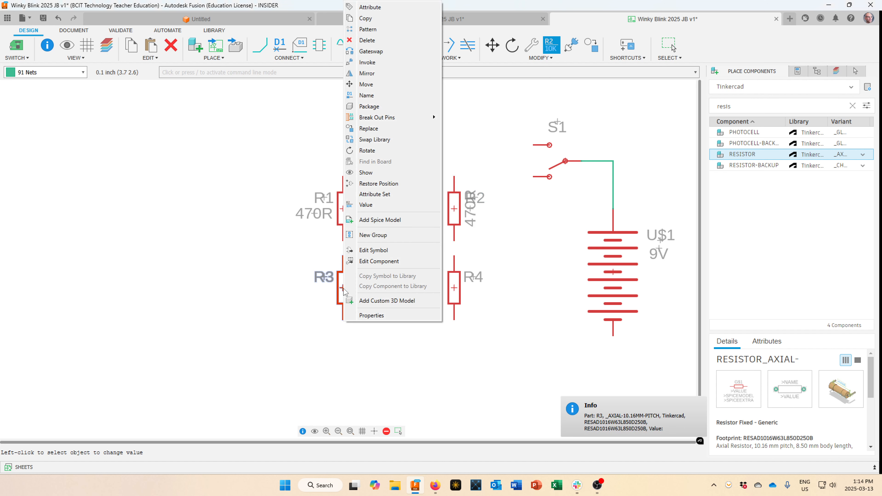
{"action": "left_click", "coordinate": [384, 207]}
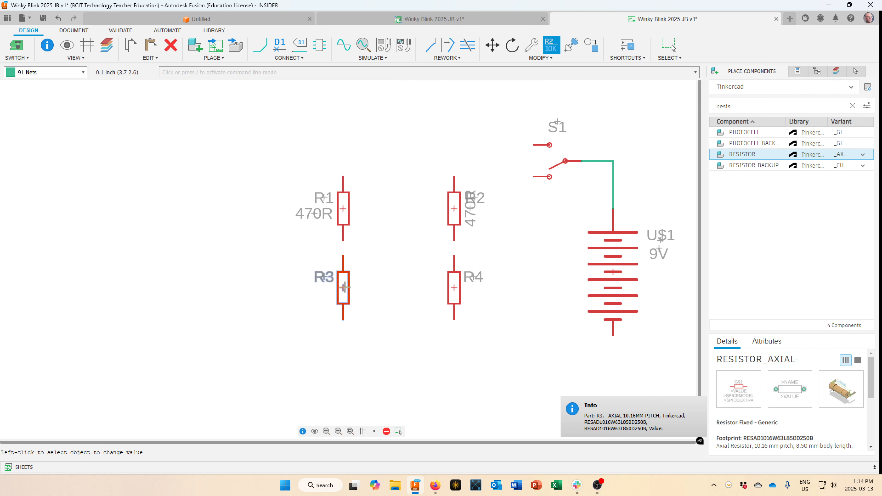
{"action": "right_click", "coordinate": [343, 278]}
{"action": "left_click", "coordinate": [398, 208]}
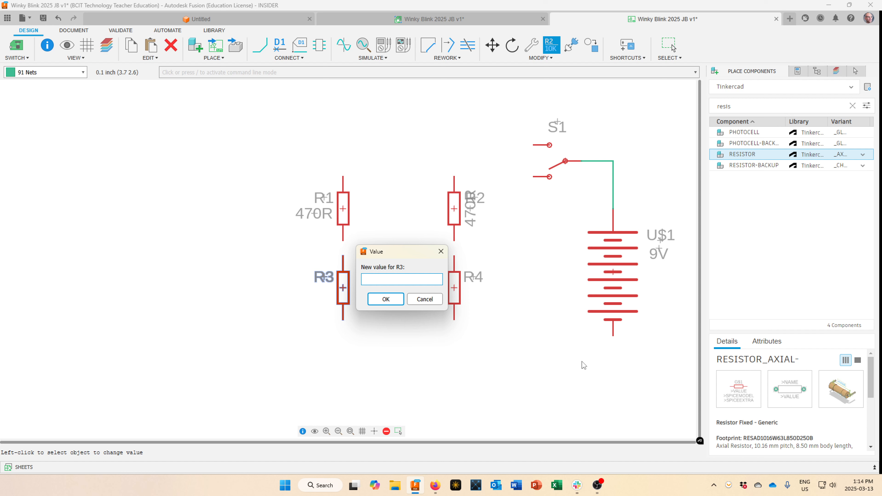
{"action": "type", "text": "47K"}
{"action": "left_click", "coordinate": [383, 299]}
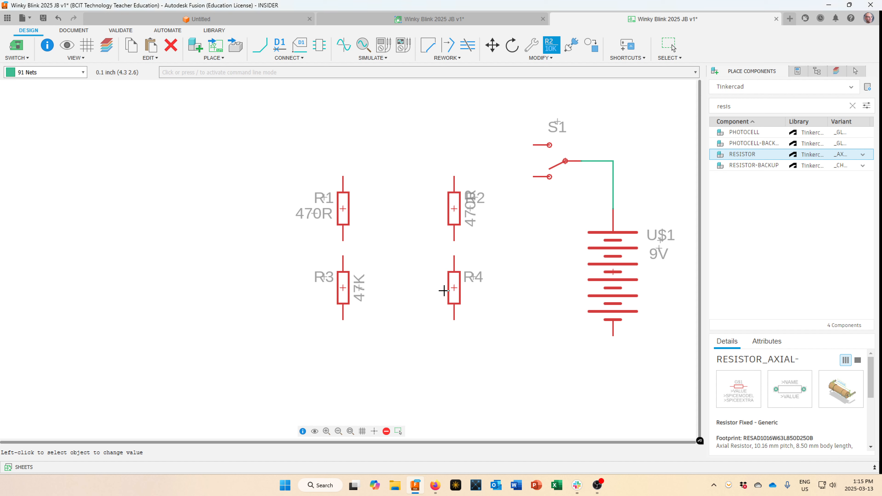
{"action": "right_click", "coordinate": [456, 290]}
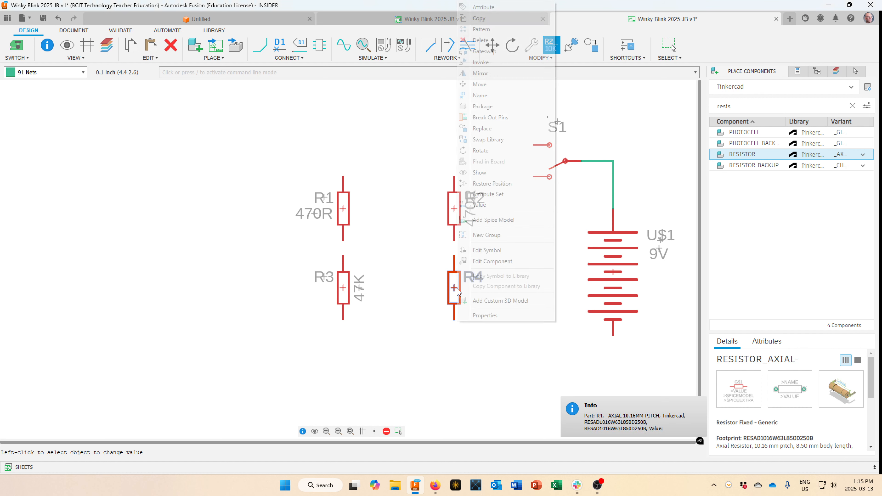
{"action": "left_click", "coordinate": [487, 204]}
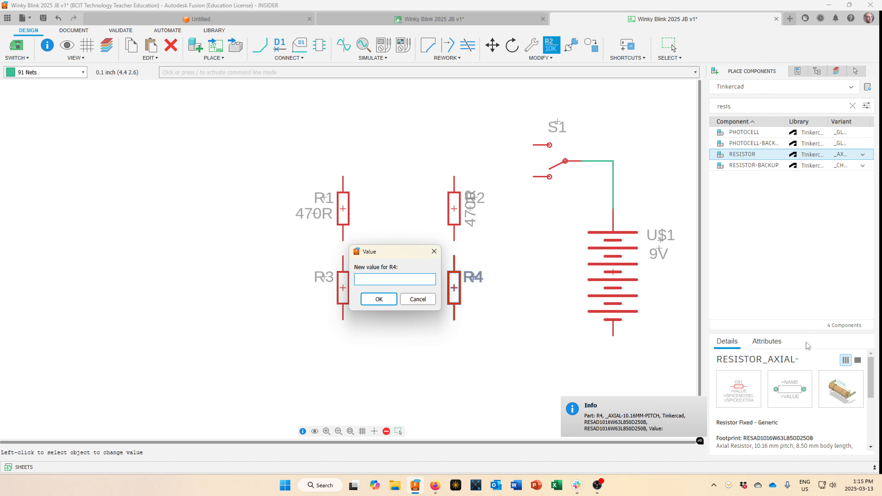
{"action": "type", "text": "56K"}
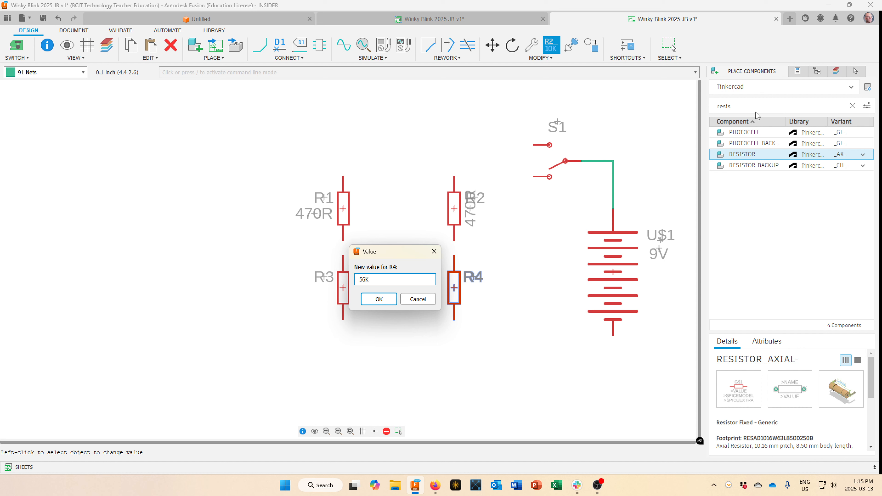
{"action": "left_click", "coordinate": [379, 299]}
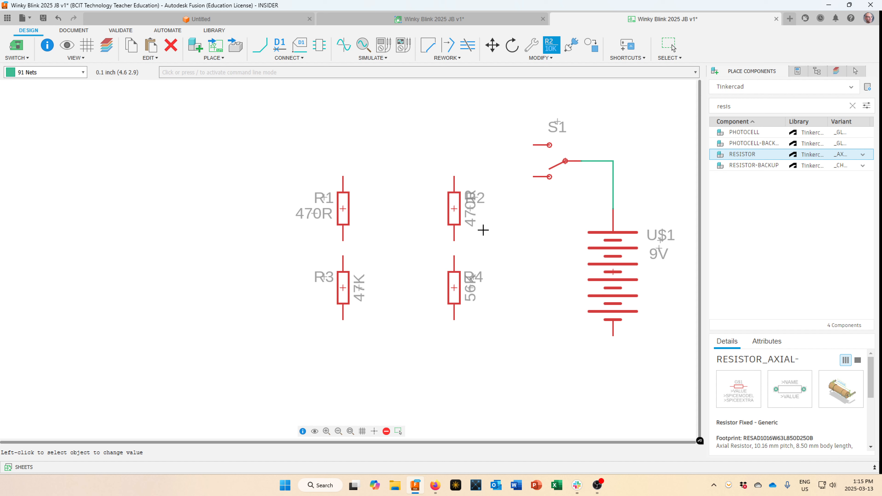
Turn R2's 470R value label horizontal and place it beside R2.
{"action": "scroll", "coordinate": [482, 230], "scroll_direction": "up", "scroll_amount": 5}
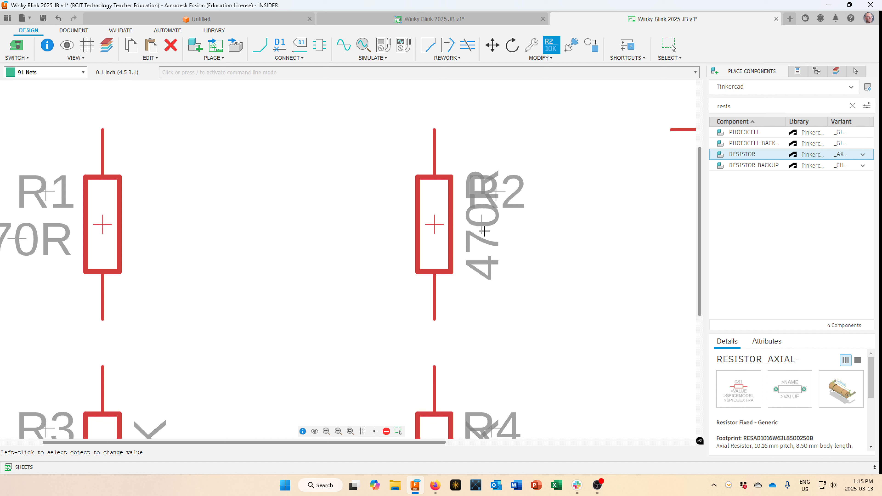
{"action": "key", "text": "Escape"}
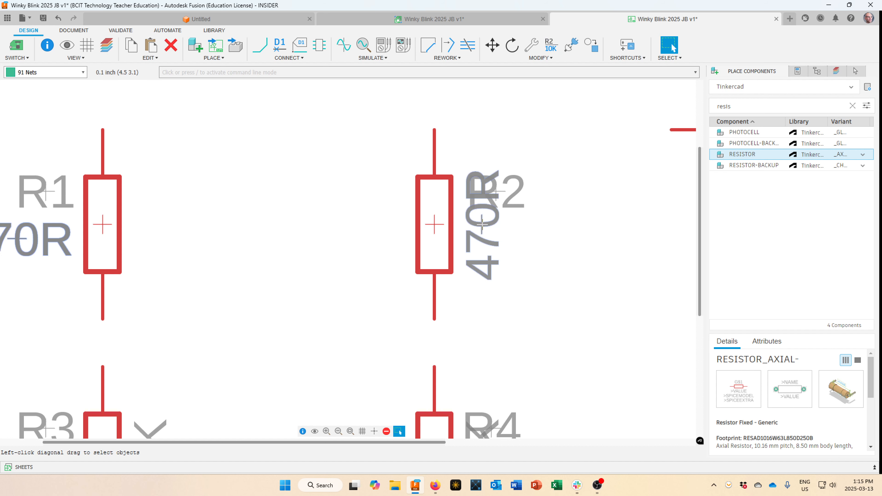
{"action": "key", "text": "m"}
{"action": "left_click", "coordinate": [493, 242]}
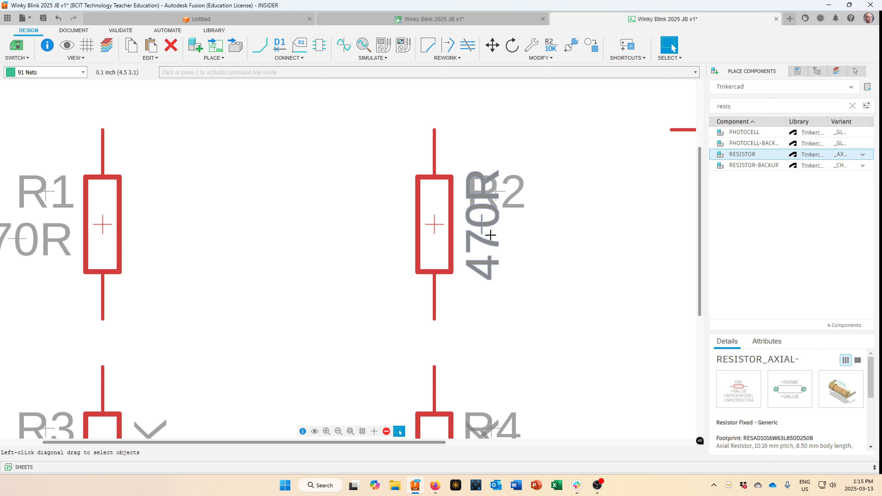
{"action": "key", "text": "Escape"}
{"action": "key", "text": "m"}
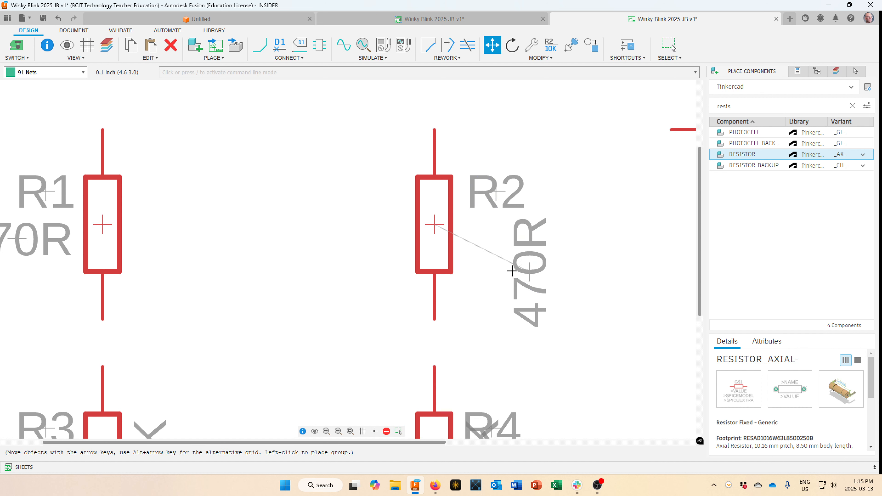
{"action": "right_click", "coordinate": [515, 252]}
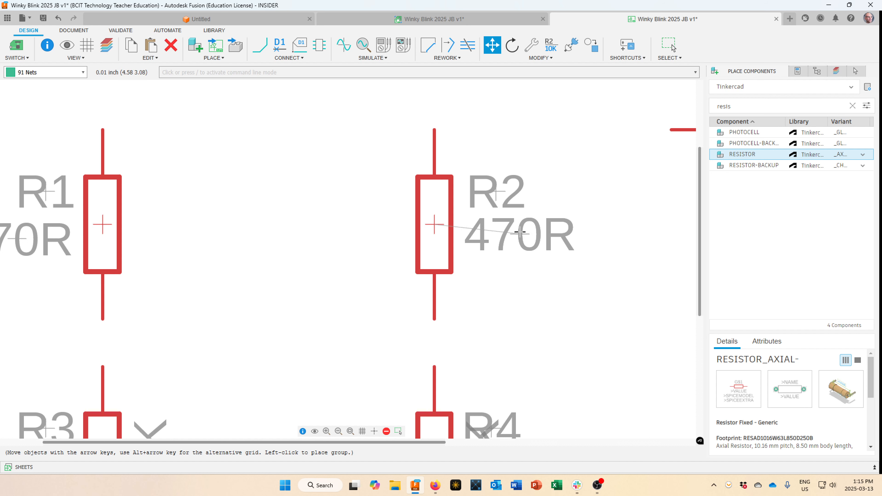
{"action": "left_click", "coordinate": [520, 232]}
{"action": "key", "text": "Escape"}
Turn the 56K and 47K value labels horizontal beside R4 and R3.
{"action": "scroll", "coordinate": [550, 315], "scroll_direction": "down", "scroll_amount": 4}
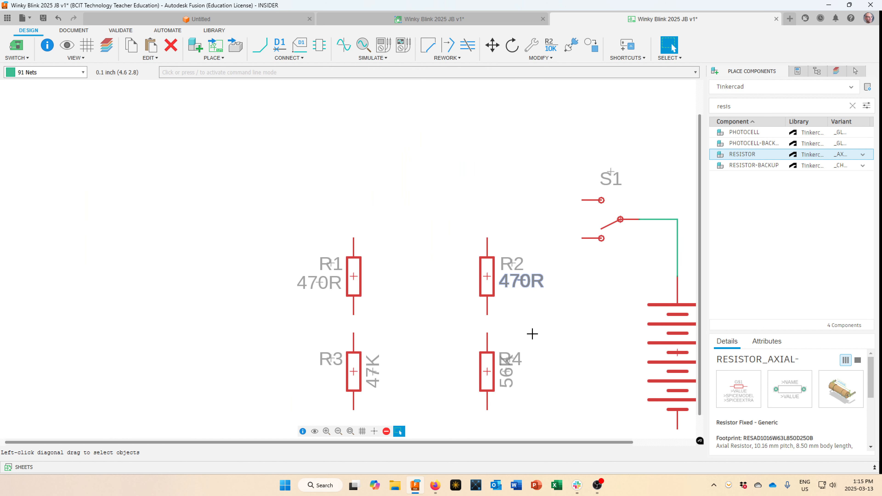
{"action": "scroll", "coordinate": [532, 334], "scroll_direction": "up", "scroll_amount": 4}
{"action": "left_click", "coordinate": [506, 371]}
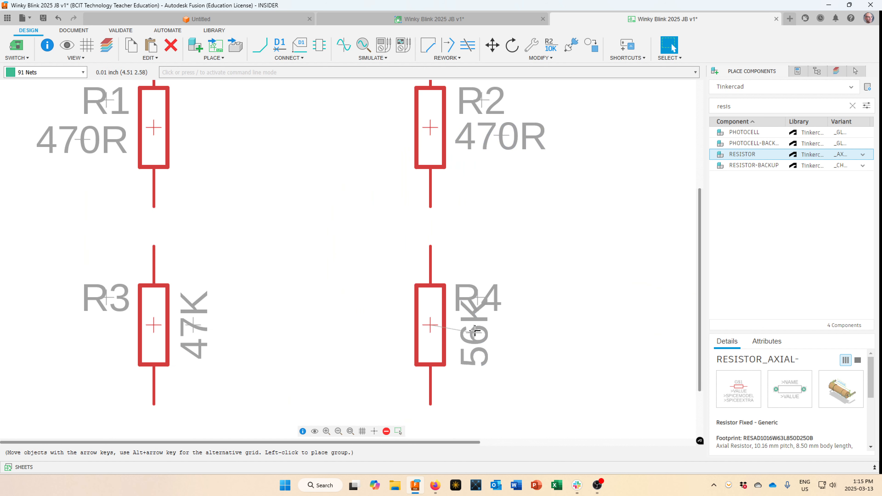
{"action": "right_click", "coordinate": [475, 332]}
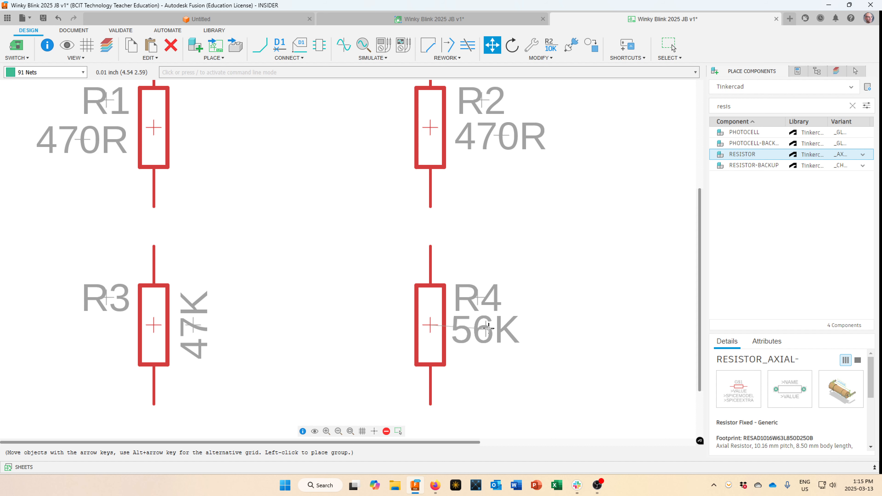
{"action": "left_click", "coordinate": [489, 327]}
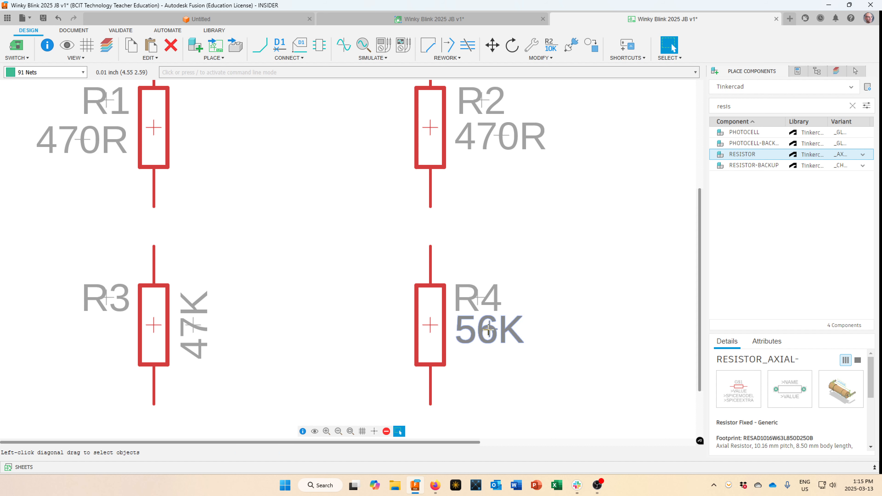
{"action": "key", "text": "Escape"}
{"action": "left_click_drag", "start_coordinate": [194, 328], "coordinate": [95, 332]}
{"action": "right_click", "coordinate": [190, 343], "text": "alt"}
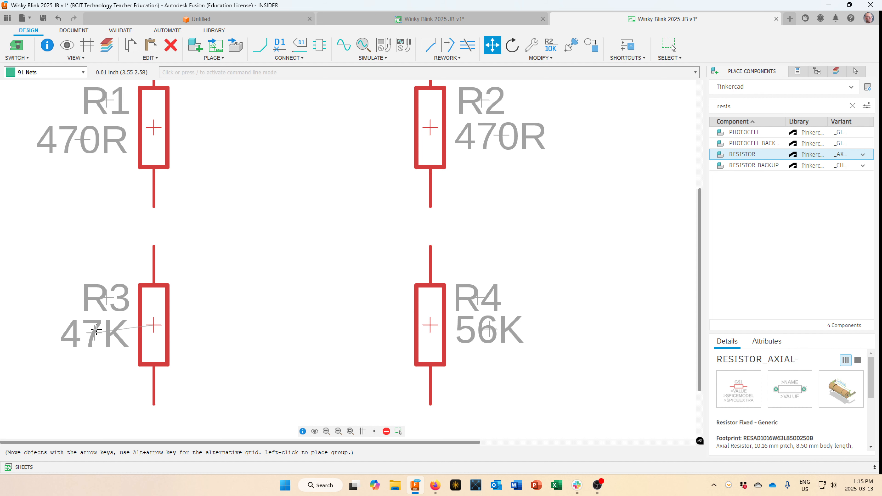
{"action": "left_click", "coordinate": [95, 330]}
Zoom out and pan so the whole schematic is visible.
{"action": "scroll", "coordinate": [307, 289], "scroll_direction": "down", "scroll_amount": 5}
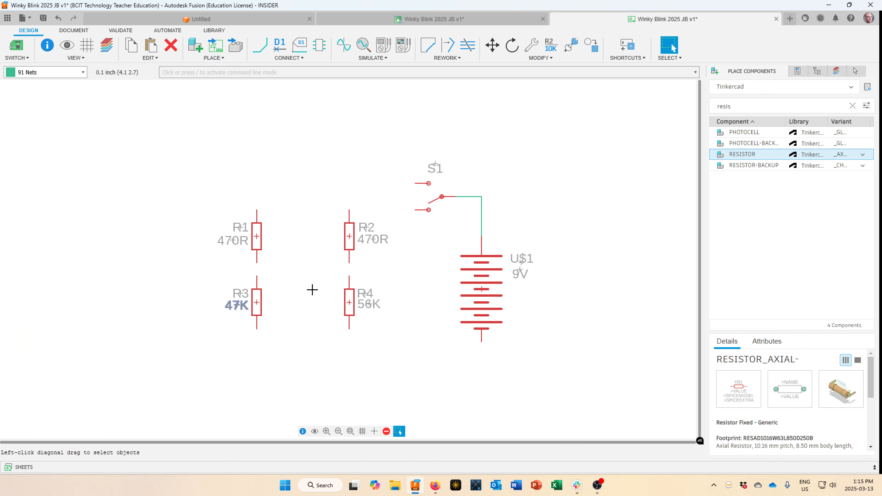
{"action": "middle_click_drag", "start_coordinate": [312, 289], "coordinate": [362, 262]}
{"action": "scroll", "coordinate": [362, 258], "scroll_direction": "up", "scroll_amount": 3}
{"action": "scroll", "coordinate": [362, 258], "scroll_direction": "down", "scroll_amount": 1}
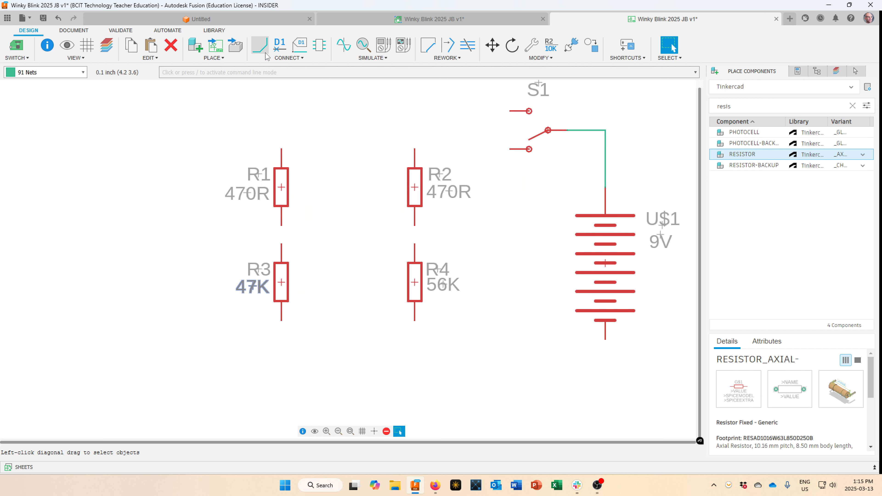
Draw a net from S1's upper terminal to R2's top pin, branching to R1's top pin.
{"action": "left_click", "coordinate": [259, 45]}
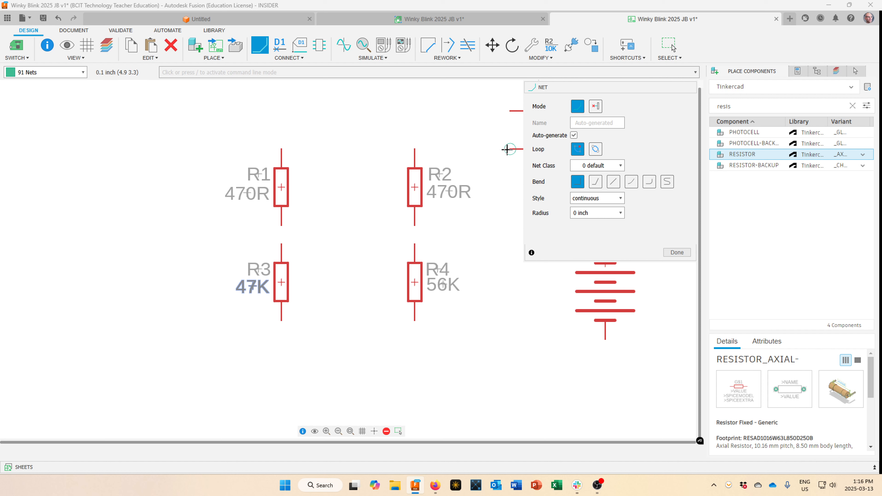
{"action": "middle_click_drag", "start_coordinate": [502, 169], "coordinate": [415, 199]}
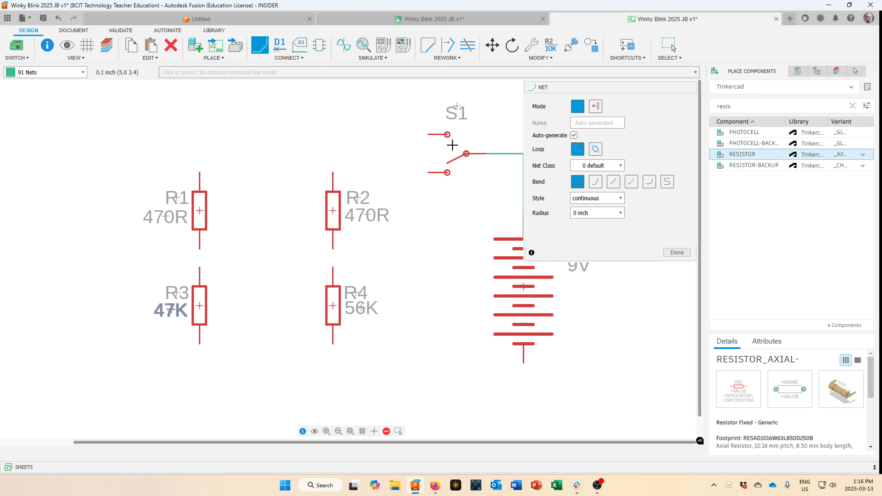
{"action": "left_click", "coordinate": [429, 134]}
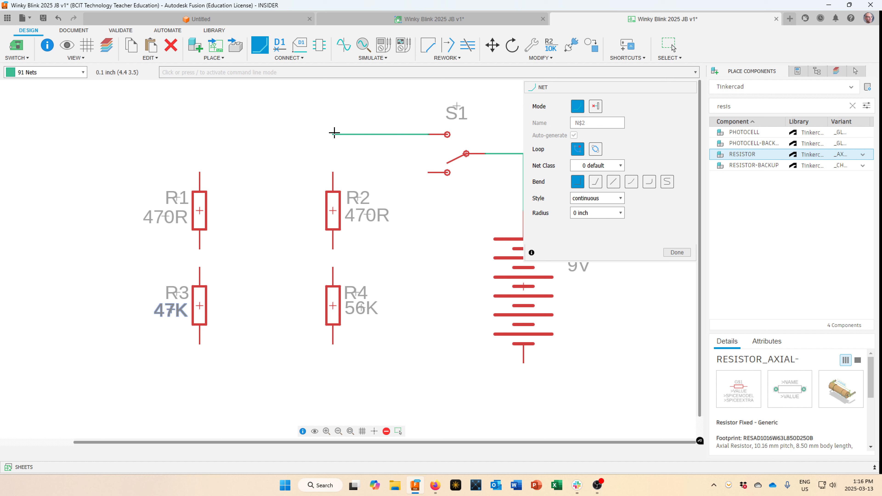
{"action": "left_click", "coordinate": [332, 167]}
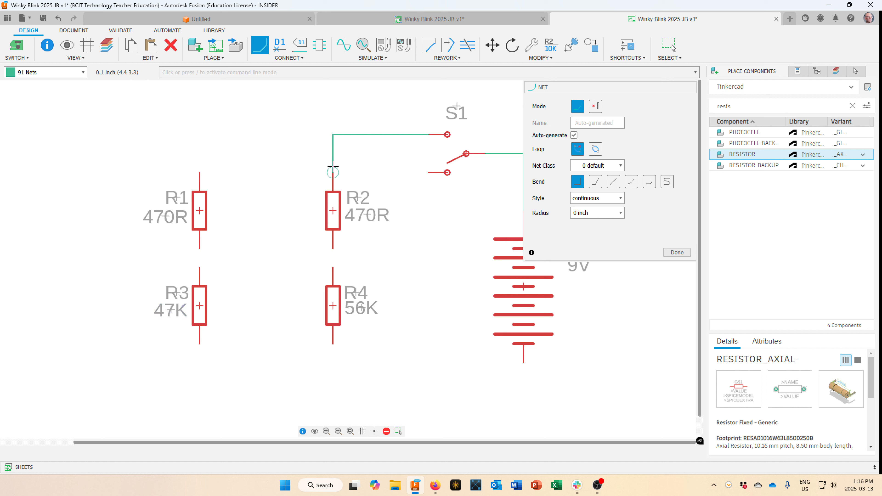
{"action": "left_click", "coordinate": [333, 172]}
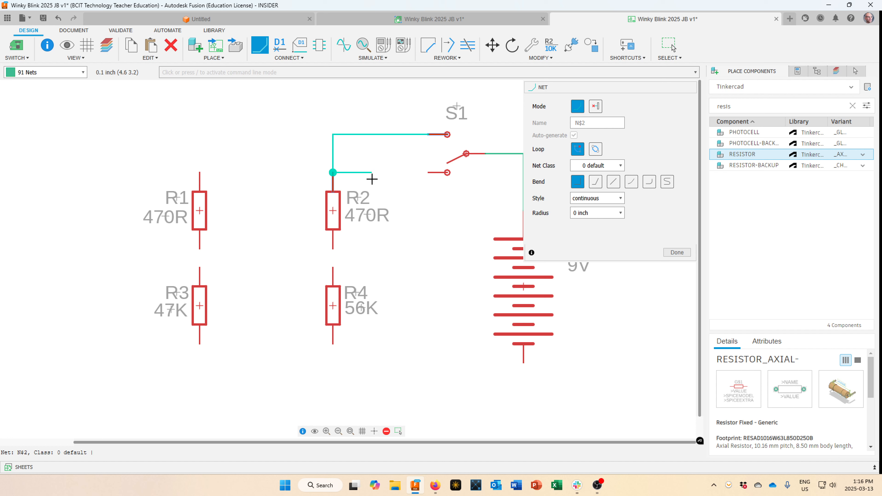
{"action": "key", "text": "Escape"}
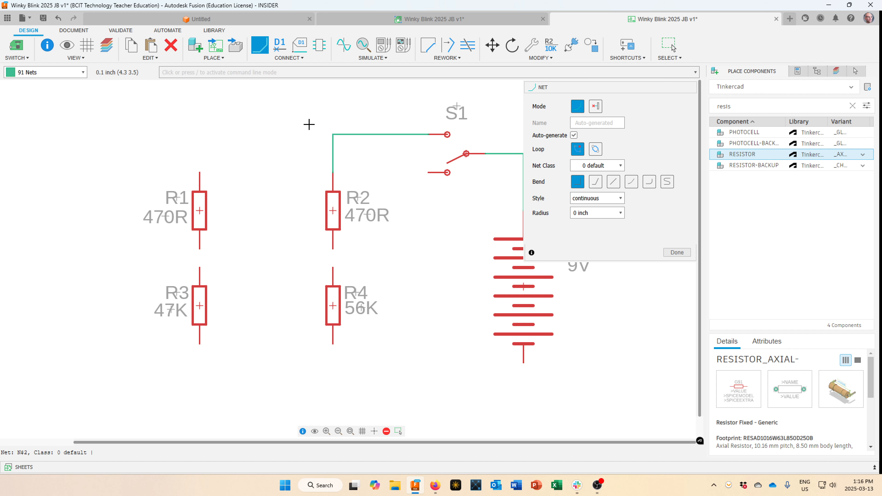
{"action": "left_click", "coordinate": [333, 133]}
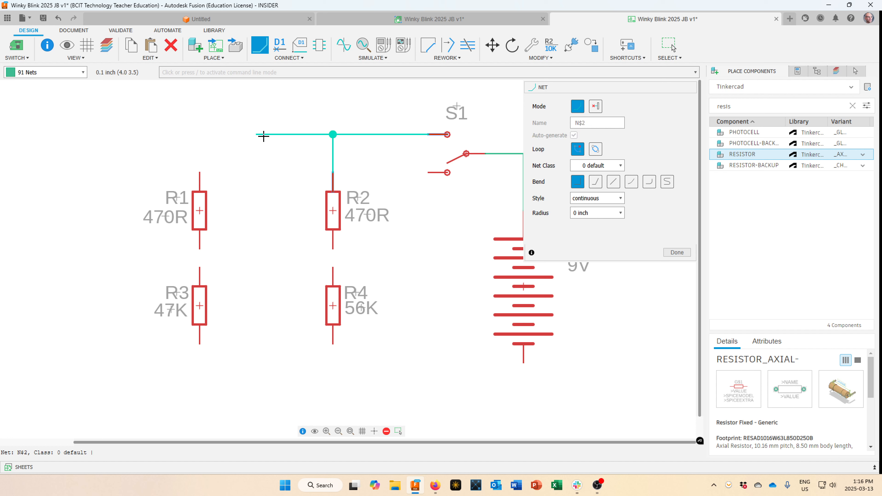
{"action": "left_click", "coordinate": [199, 173]}
{"action": "key", "text": "Escape"}
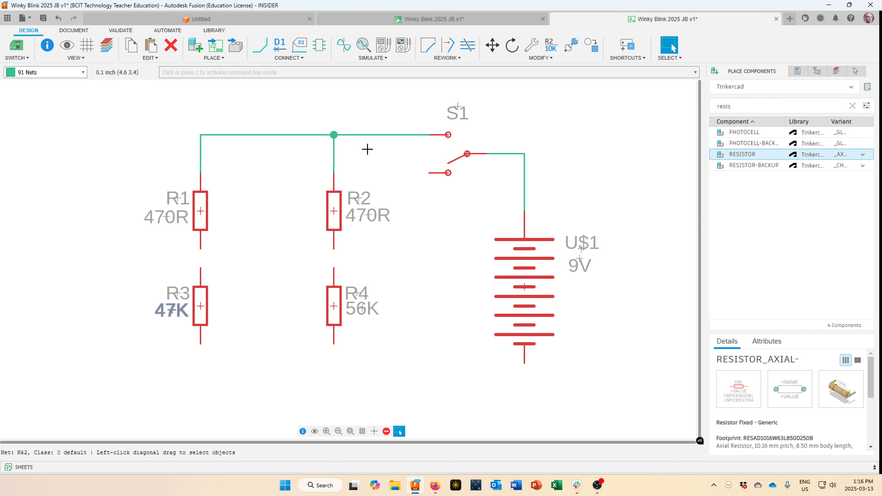
{"action": "scroll", "coordinate": [364, 148], "scroll_direction": "up", "scroll_amount": 2}
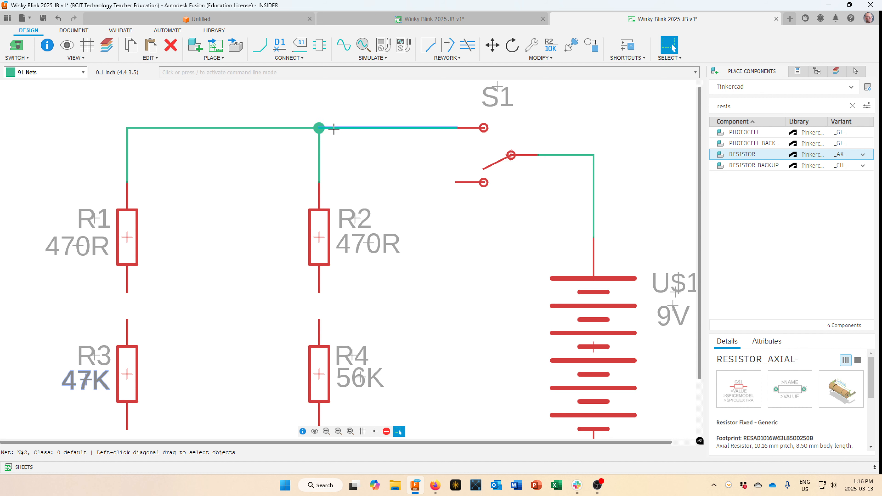
With Move, pick up R2 and R1 and drop each back in its original spot.
{"action": "left_click", "coordinate": [493, 46]}
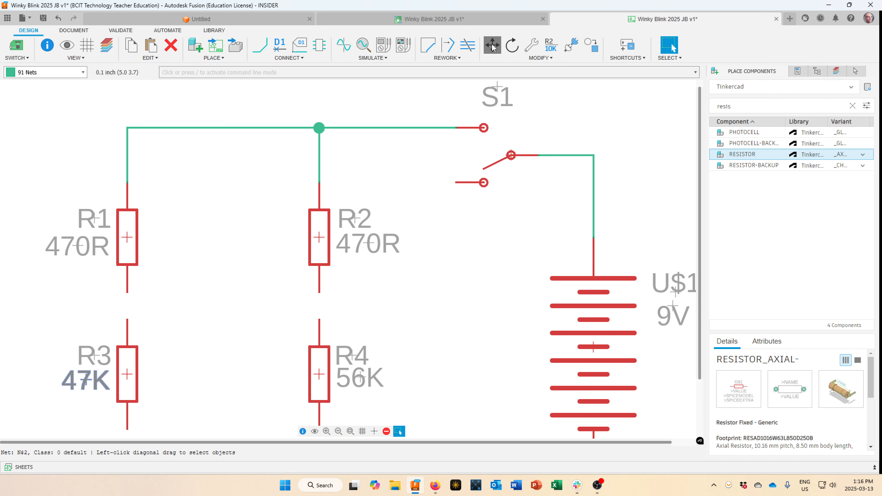
{"action": "left_click", "coordinate": [315, 234]}
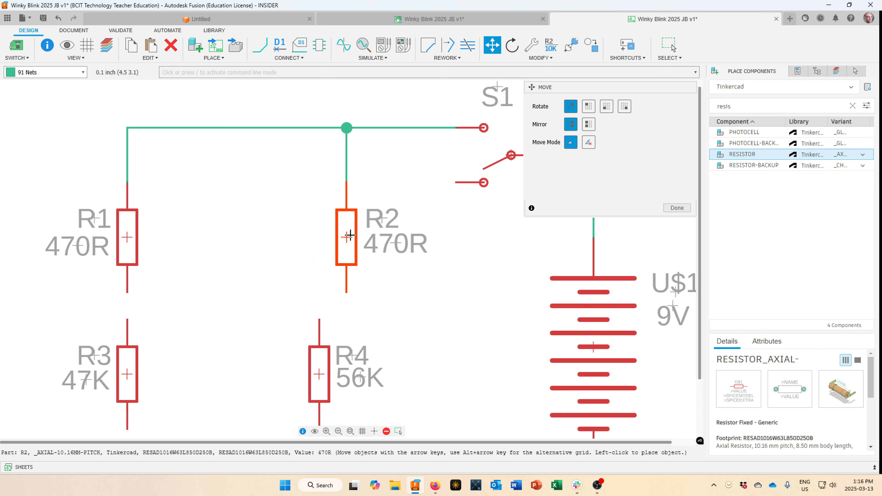
{"action": "left_click", "coordinate": [329, 235]}
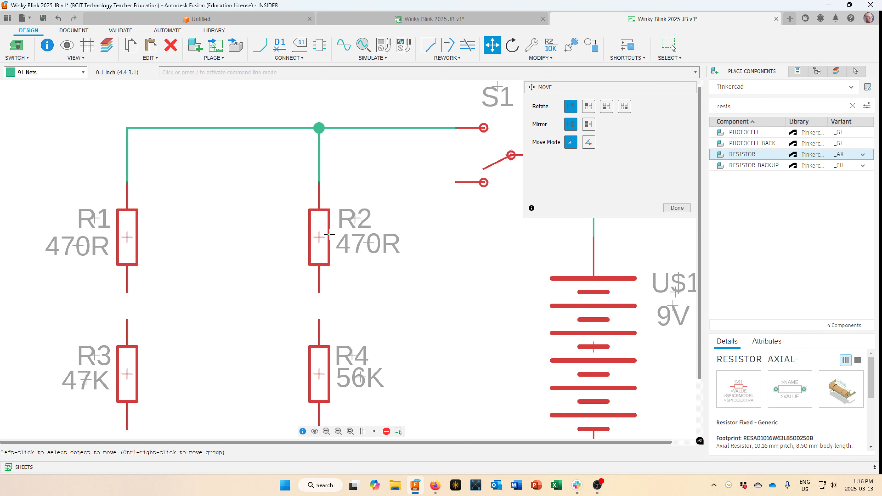
{"action": "left_click", "coordinate": [133, 237]}
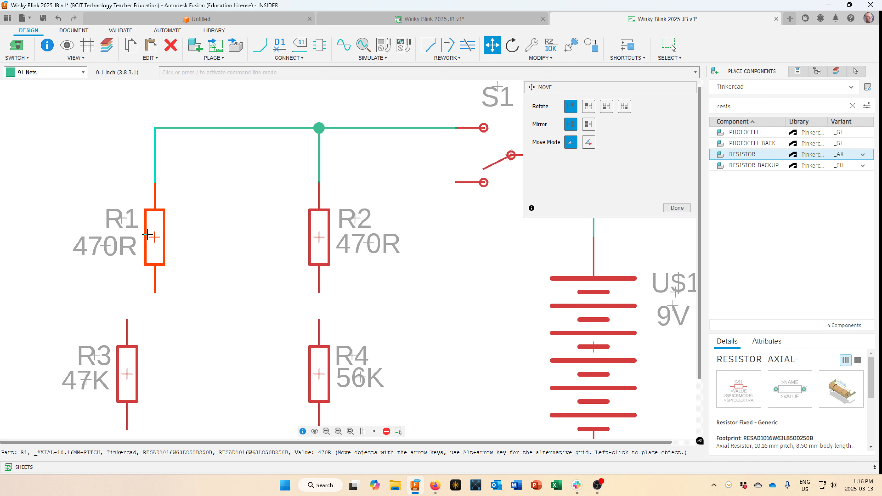
{"action": "left_click", "coordinate": [139, 234]}
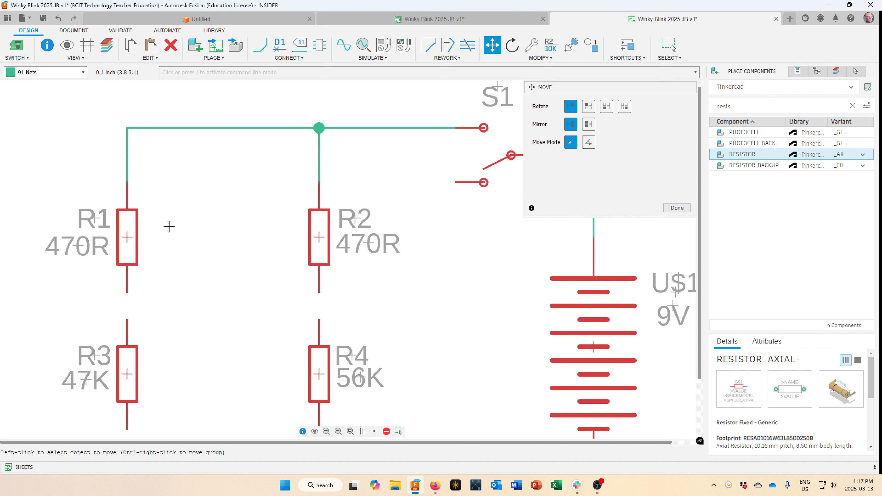
{"action": "scroll", "coordinate": [367, 231], "scroll_direction": "down", "scroll_amount": 3}
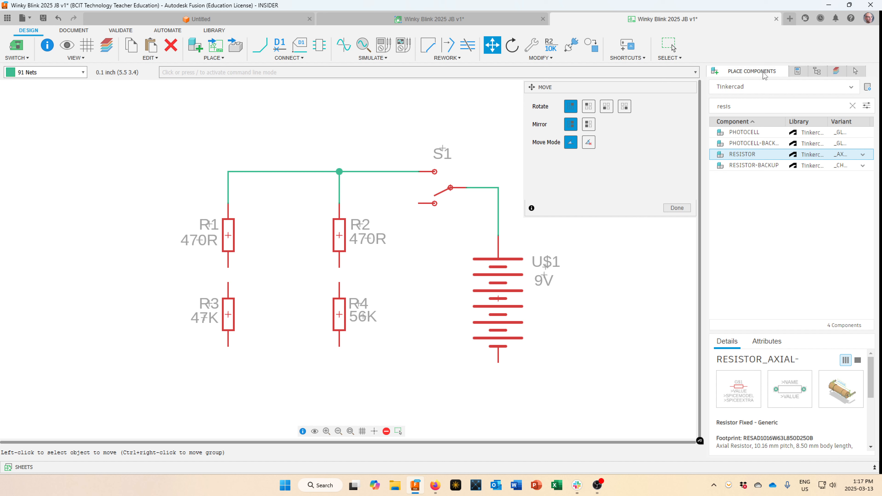
In the Design Manager, locate resistors R2 and R1 on the schematic.
{"action": "left_click", "coordinate": [796, 73]}
{"action": "left_click", "coordinate": [788, 74]}
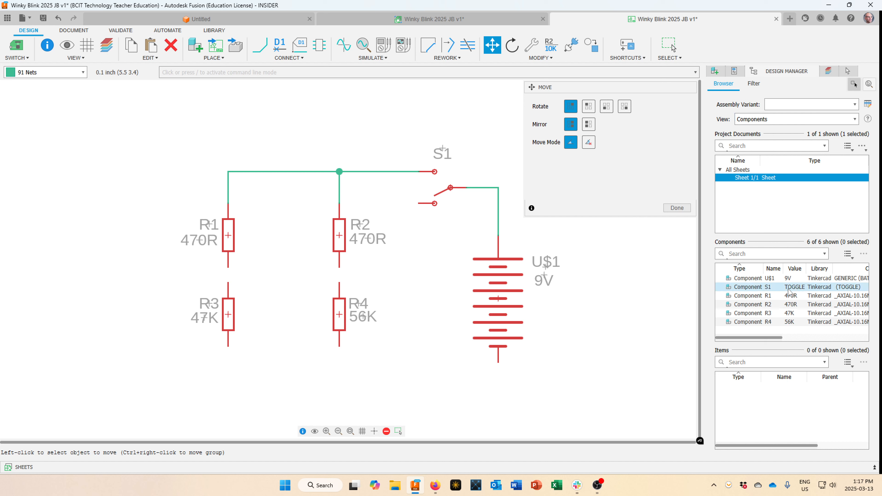
{"action": "left_click", "coordinate": [776, 305]}
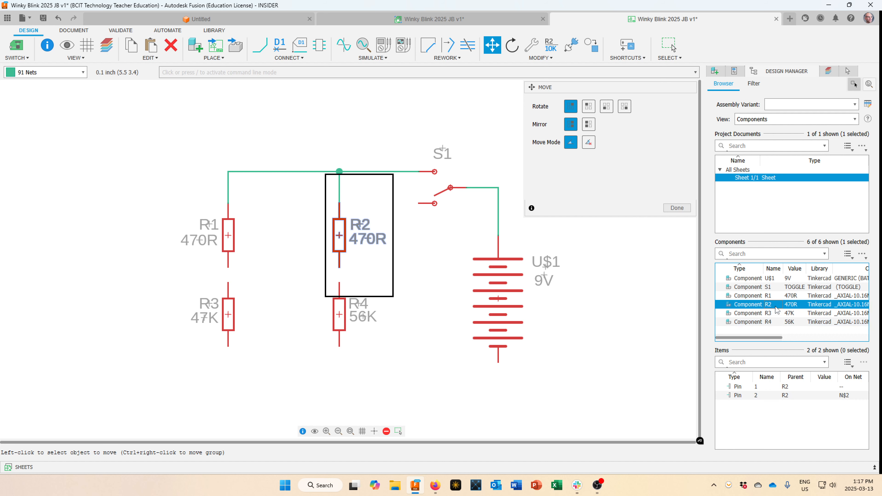
{"action": "left_click", "coordinate": [754, 297]}
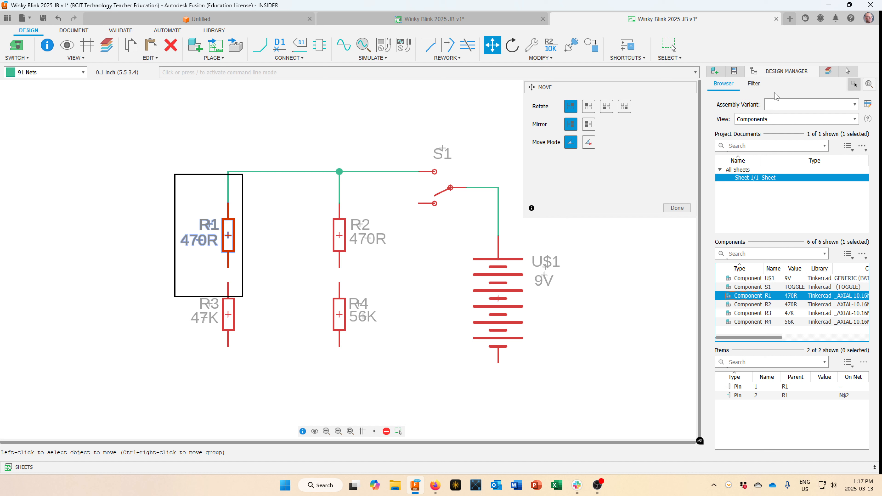
Browse by nets, highlight N$1 and N$2, then bring up the display layers list.
{"action": "left_click", "coordinate": [762, 120]}
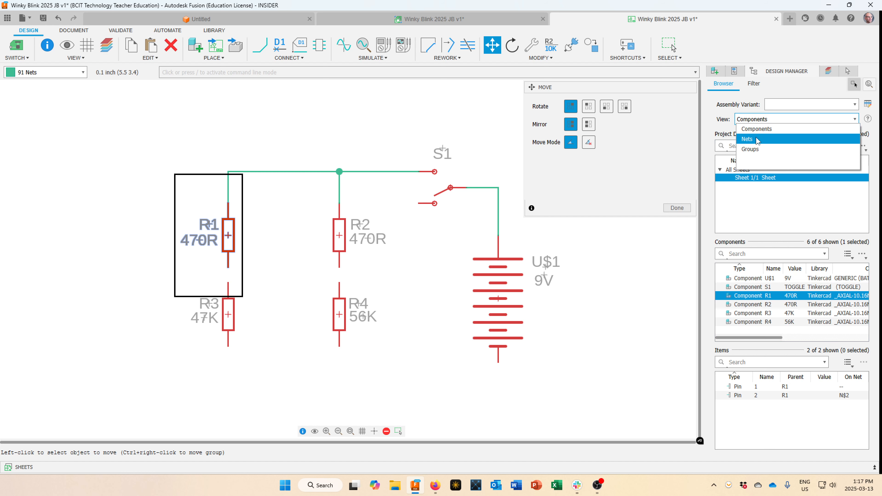
{"action": "left_click", "coordinate": [758, 133]}
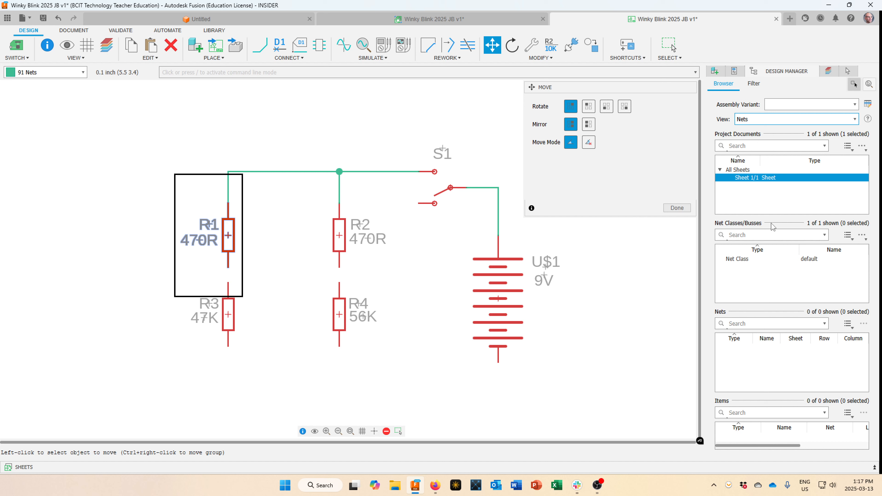
{"action": "left_click", "coordinate": [738, 260]}
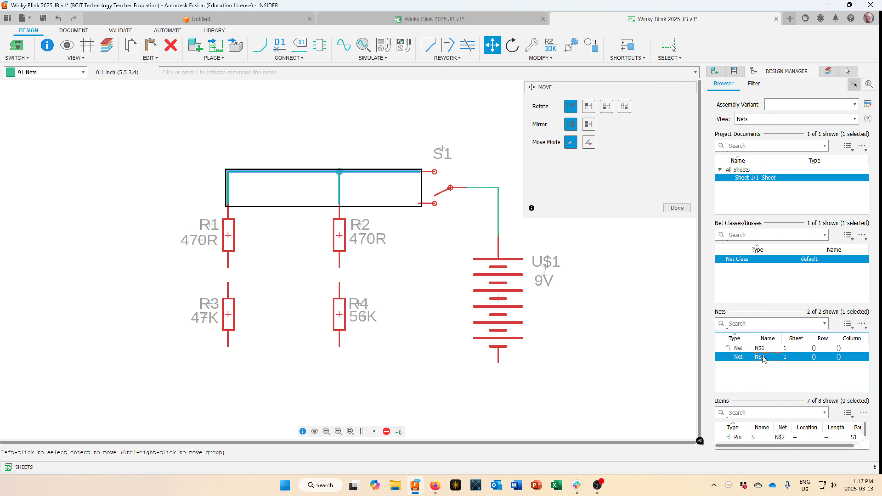
{"action": "left_click", "coordinate": [762, 349]}
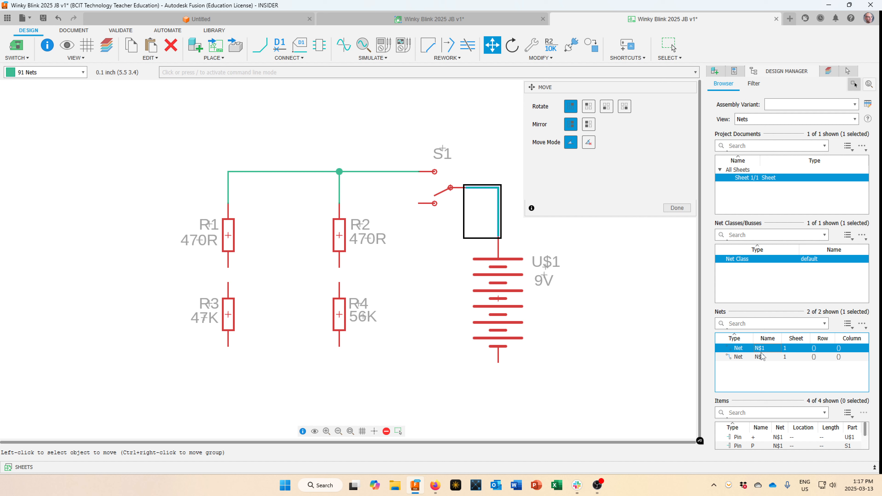
{"action": "left_click", "coordinate": [762, 358]}
{"action": "left_click", "coordinate": [761, 350]}
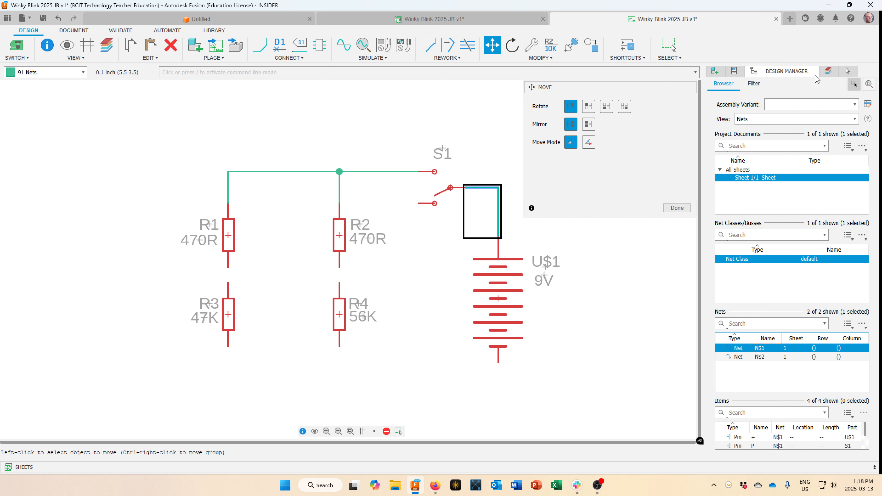
{"action": "left_click", "coordinate": [829, 73]}
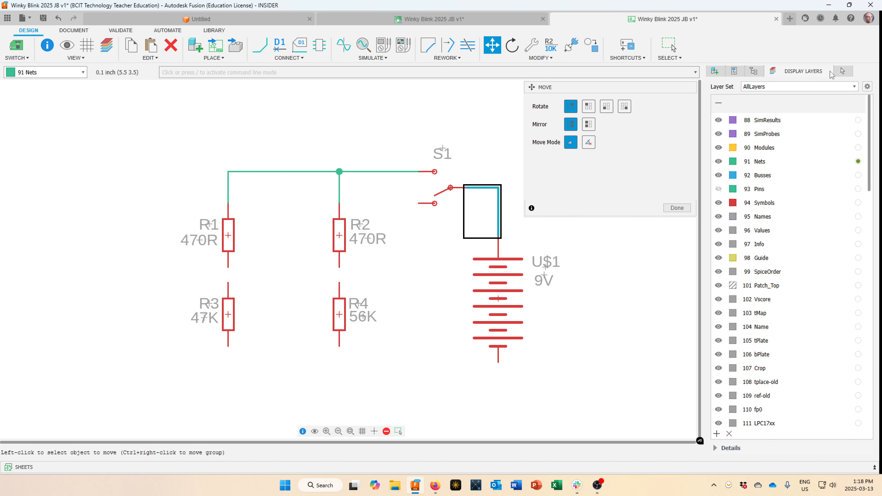
Search the Tinkercad library for 'led' and select the orange LED_RADIAL part.
{"action": "left_click", "coordinate": [715, 72]}
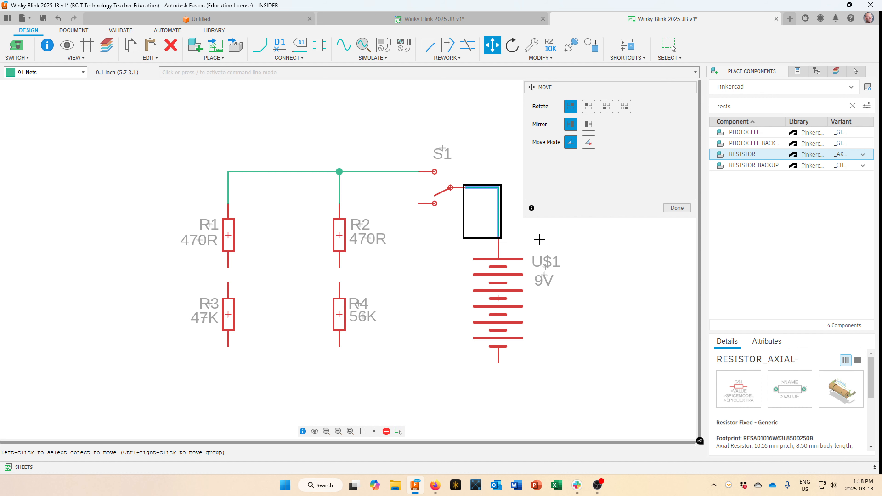
{"action": "left_click_drag", "start_coordinate": [740, 107], "coordinate": [690, 103]}
{"action": "type", "text": "led"}
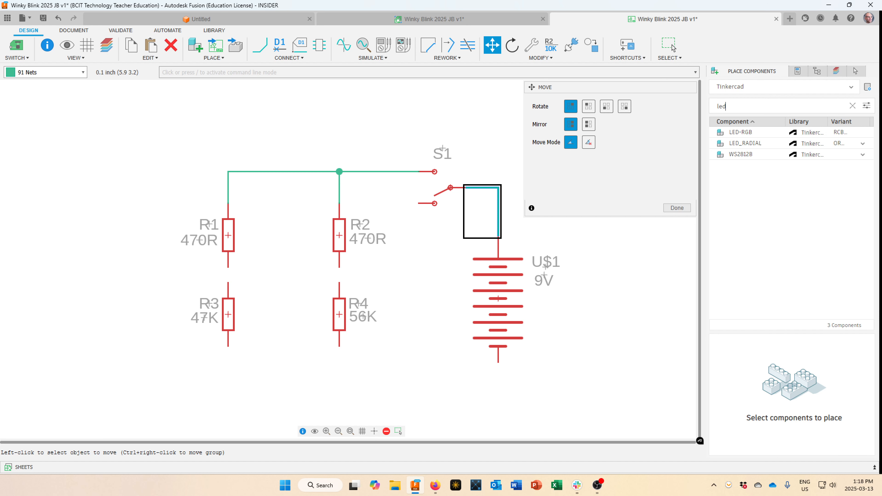
{"action": "left_click", "coordinate": [759, 143]}
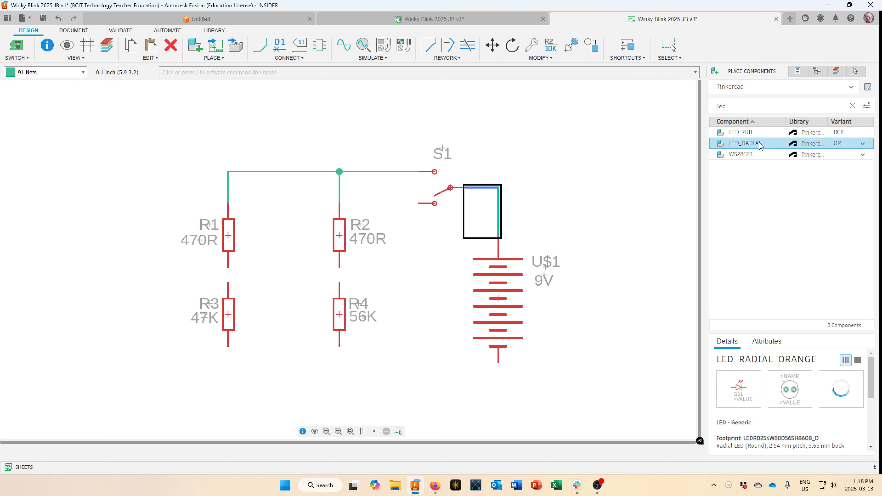
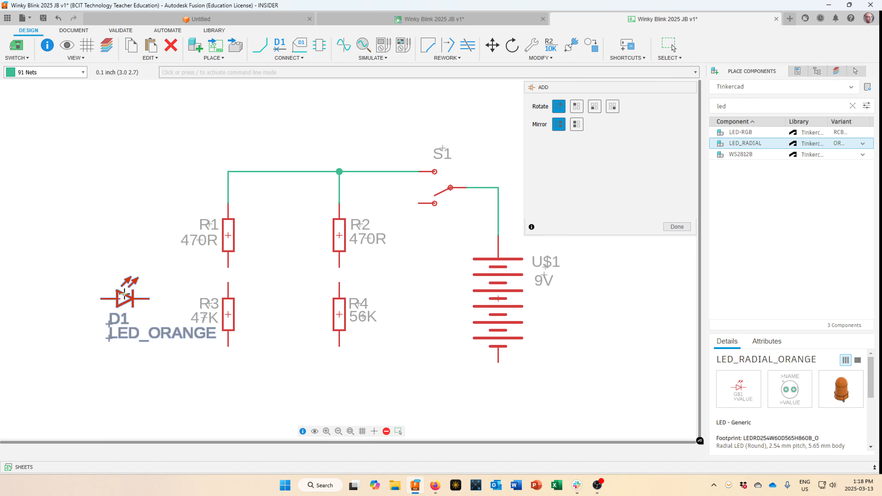
Rotate the orange LED to 270° and place D1 beside R4 and D2 beside R3.
{"action": "right_click", "coordinate": [123, 284]}
{"action": "right_click", "coordinate": [112, 286]}
{"action": "right_click", "coordinate": [139, 296]}
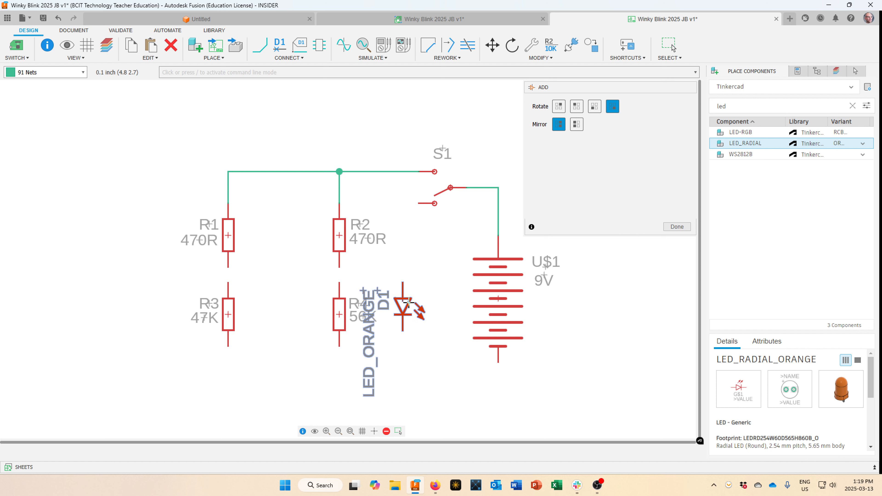
{"action": "left_click", "coordinate": [408, 302]}
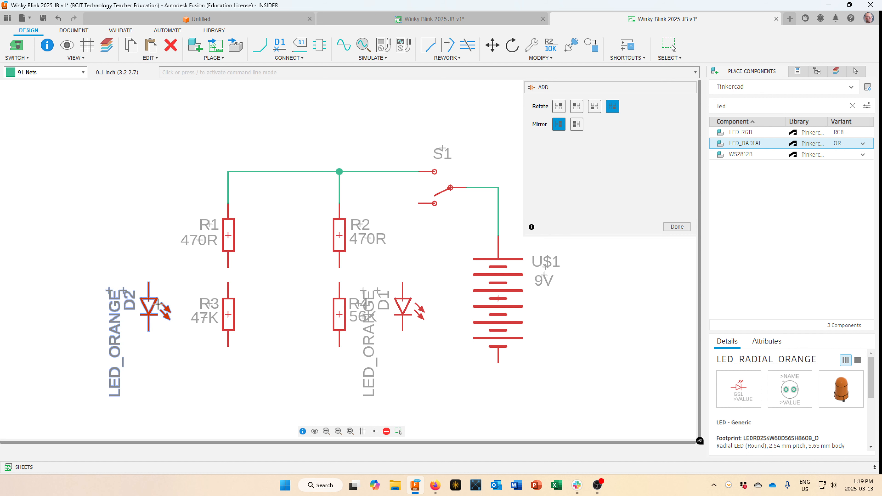
{"action": "left_click", "coordinate": [158, 304]}
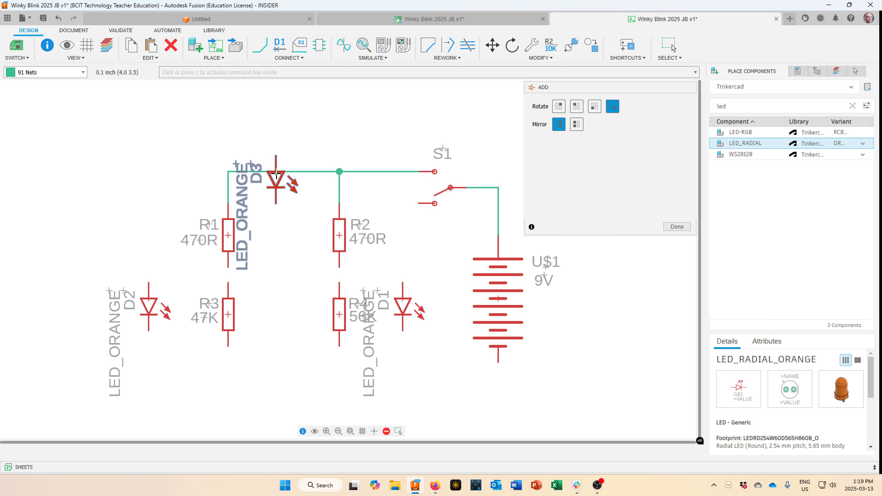
{"action": "key", "text": "Escape"}
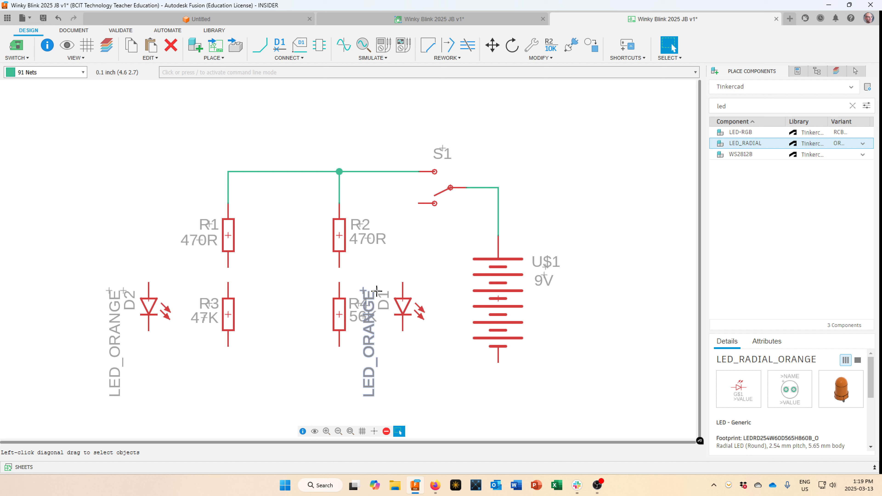
Turn D1's name label horizontal and set it beside the LED.
{"action": "left_click_drag", "start_coordinate": [378, 290], "coordinate": [417, 294]}
{"action": "right_click", "coordinate": [415, 270]}
{"action": "left_click", "coordinate": [415, 293]}
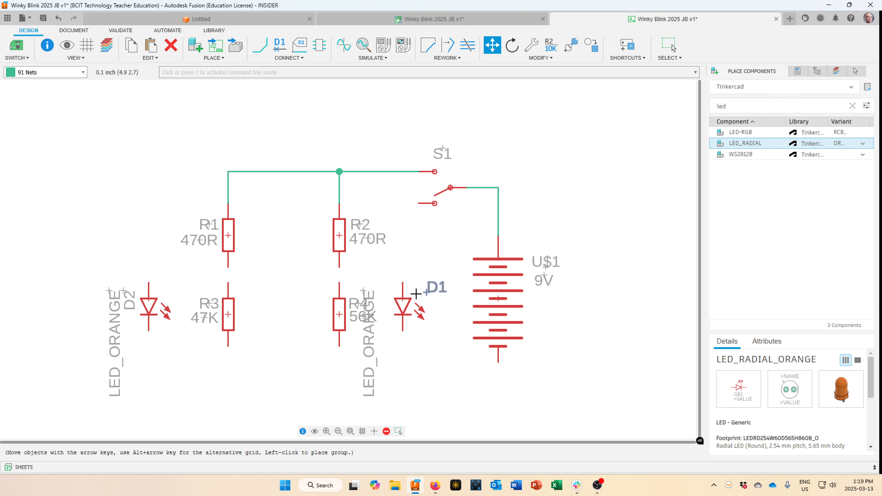
{"action": "key", "text": "Escape"}
Change LED D1's value to 5MM LED.
{"action": "right_click", "coordinate": [407, 306]}
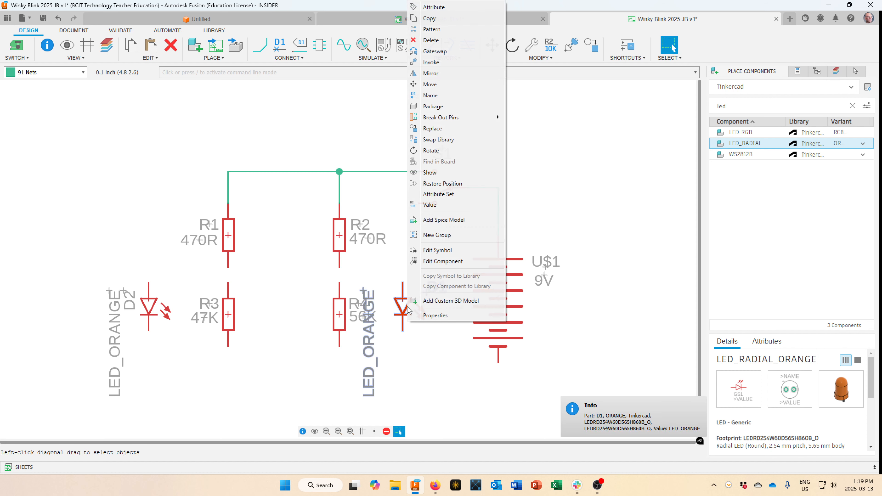
{"action": "left_click", "coordinate": [445, 210]}
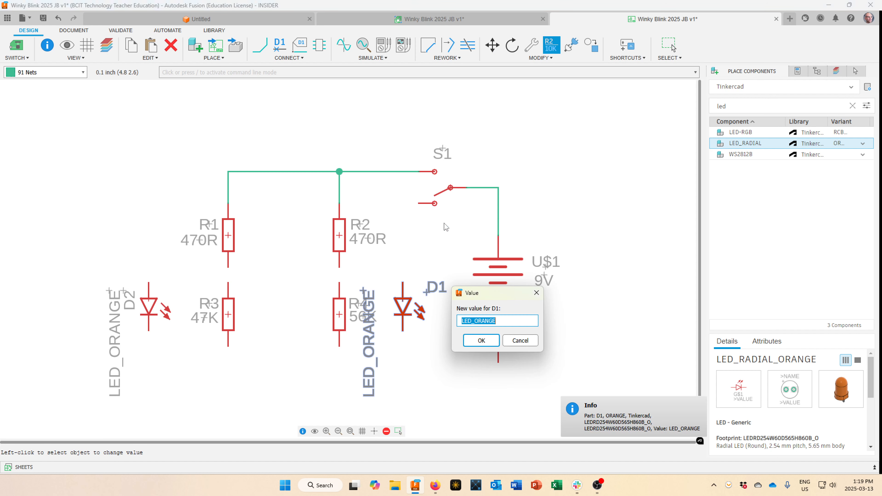
{"action": "left_click_drag", "start_coordinate": [510, 324], "coordinate": [449, 322]}
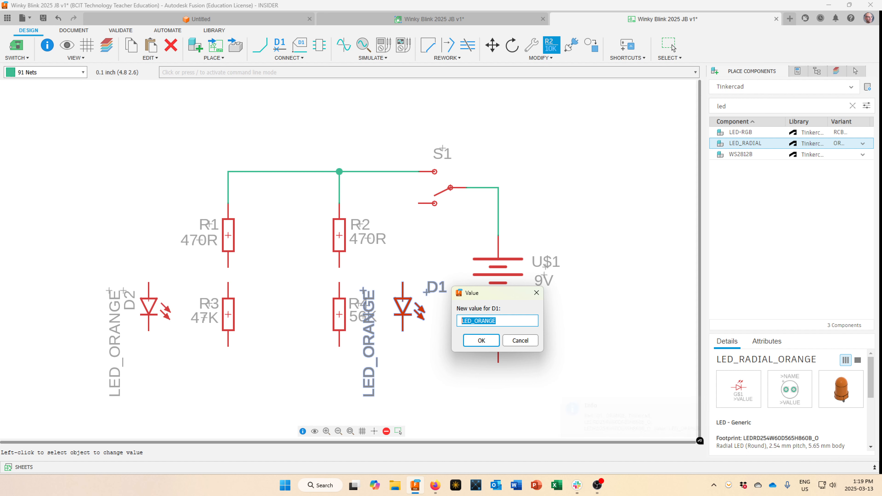
{"action": "type", "text": "5MM LED"}
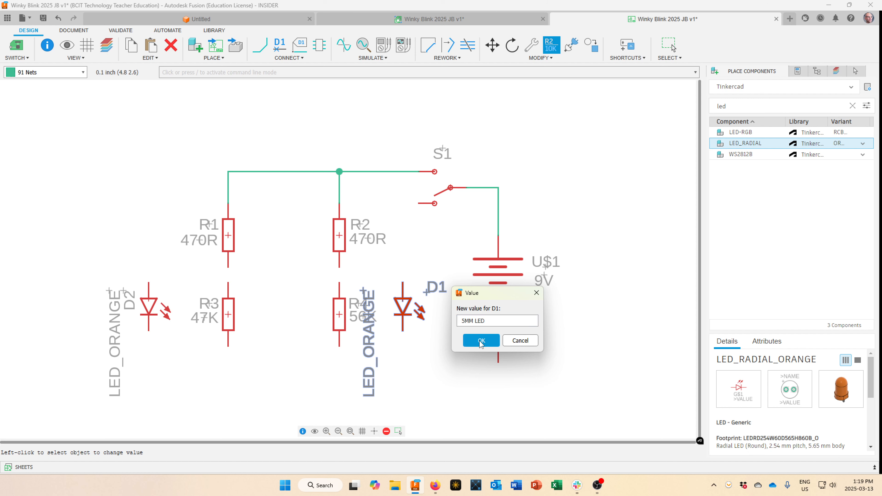
{"action": "left_click", "coordinate": [469, 340]}
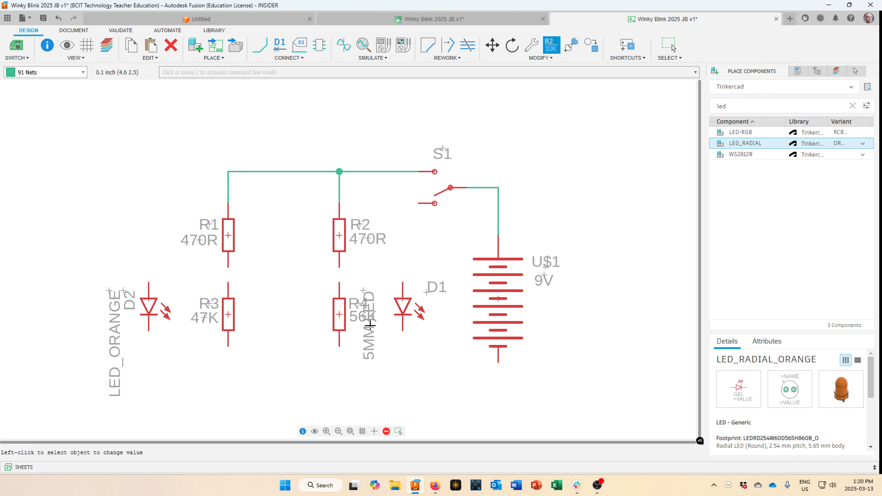
{"action": "scroll", "coordinate": [372, 328], "scroll_direction": "up", "scroll_amount": 2}
{"action": "scroll", "coordinate": [372, 327], "scroll_direction": "up", "scroll_amount": 3}
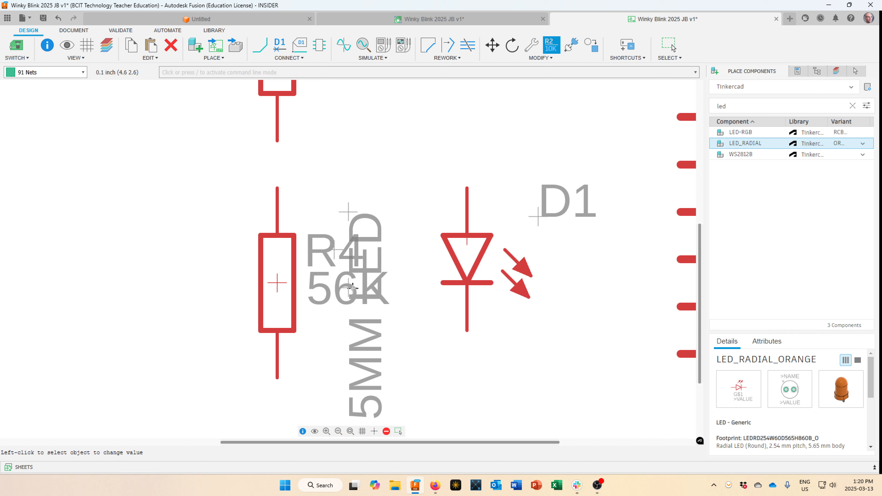
{"action": "key", "text": "Escape"}
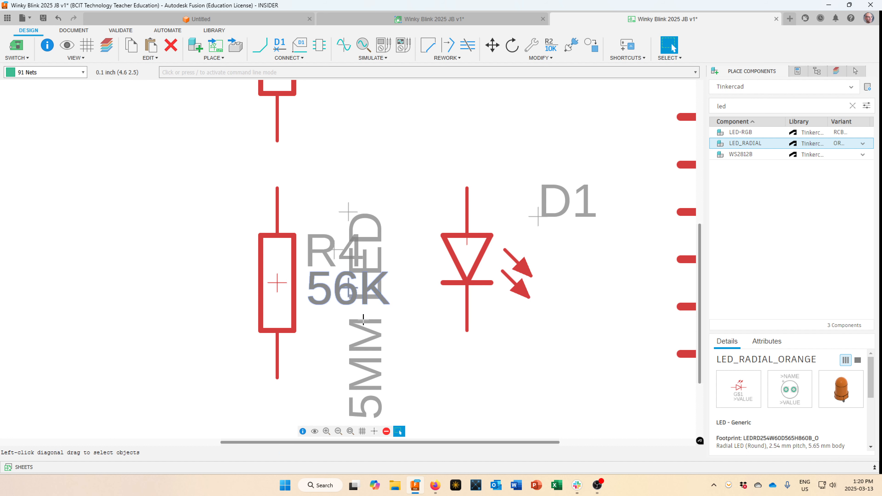
Move R4's 56K label next to R4, and set D1's 5MM LED label horizontally beside D1.
{"action": "key", "text": "m"}
{"action": "left_click", "coordinate": [358, 289]}
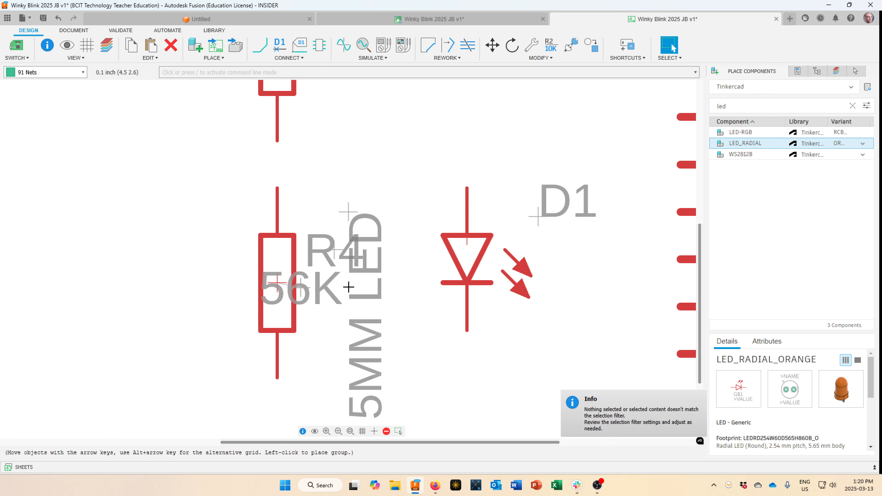
{"action": "left_click", "coordinate": [360, 288]}
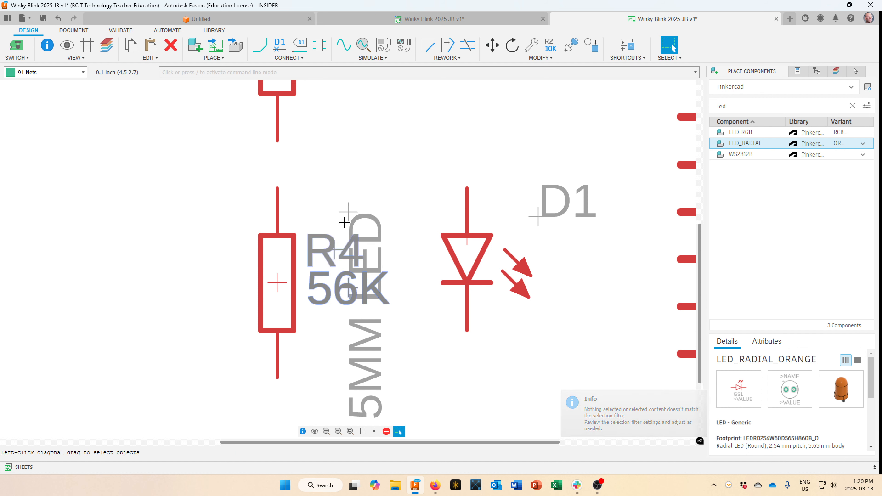
{"action": "key", "text": "m"}
{"action": "left_click", "coordinate": [374, 219]}
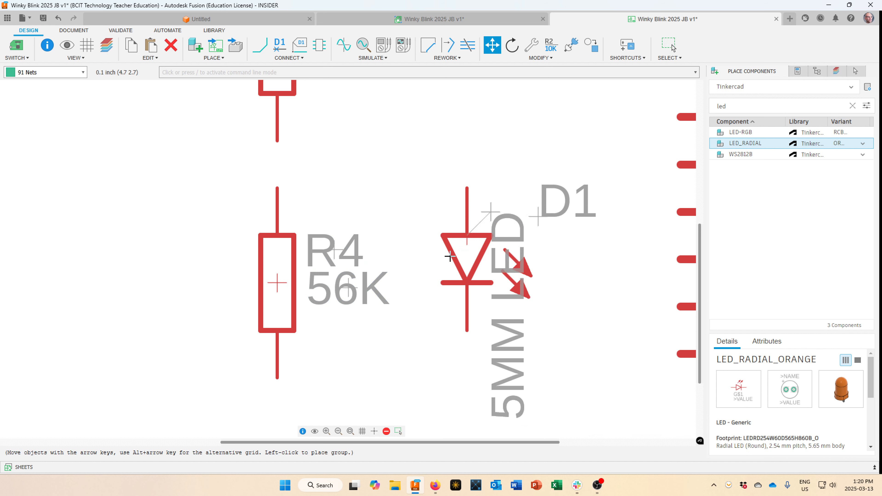
{"action": "right_click", "coordinate": [548, 284]}
{"action": "scroll", "coordinate": [550, 283], "scroll_direction": "down", "scroll_amount": 5}
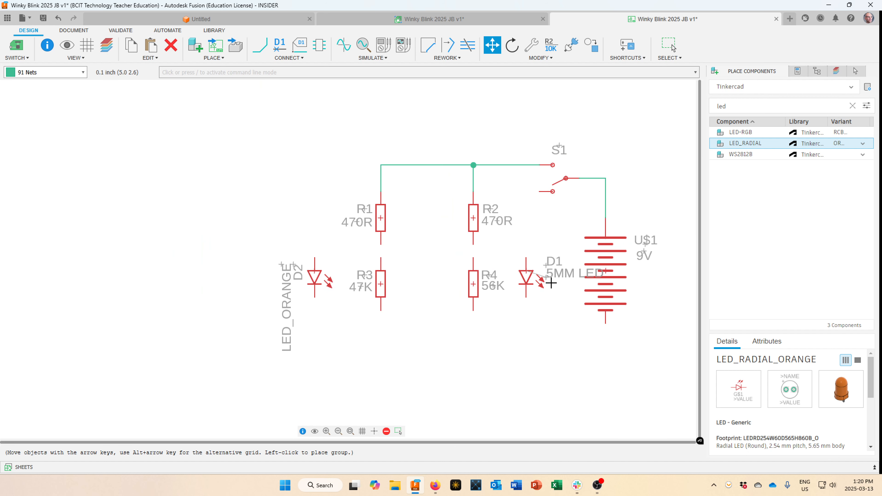
{"action": "left_click", "coordinate": [551, 283]}
{"action": "key", "text": "Escape"}
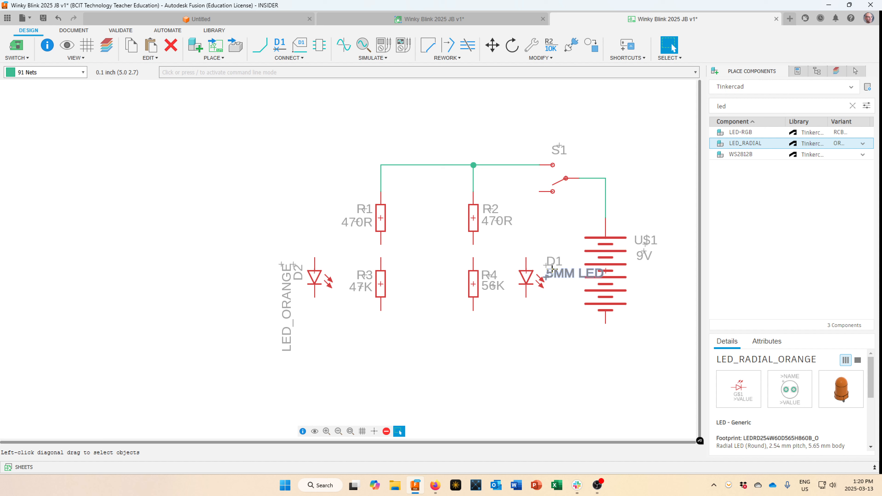
In D1's part properties, shorten its value from 5MM LED to 5MM.
{"action": "right_click", "coordinate": [532, 278]}
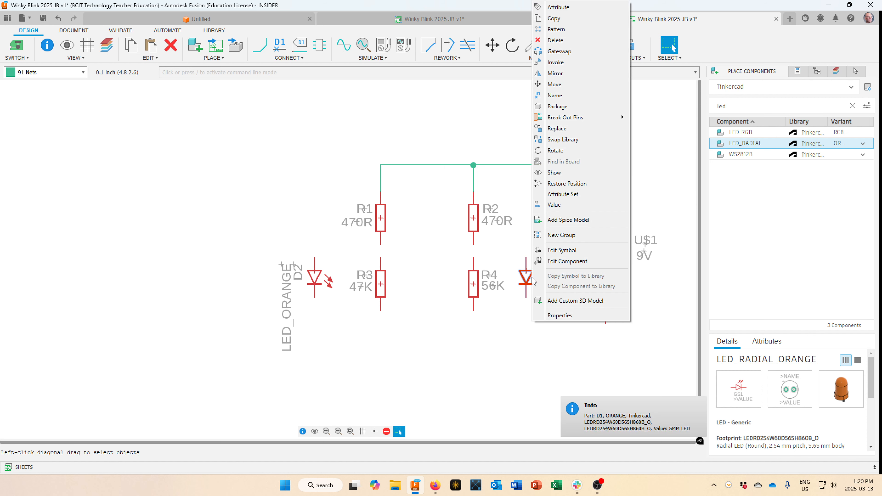
{"action": "left_click", "coordinate": [550, 315]}
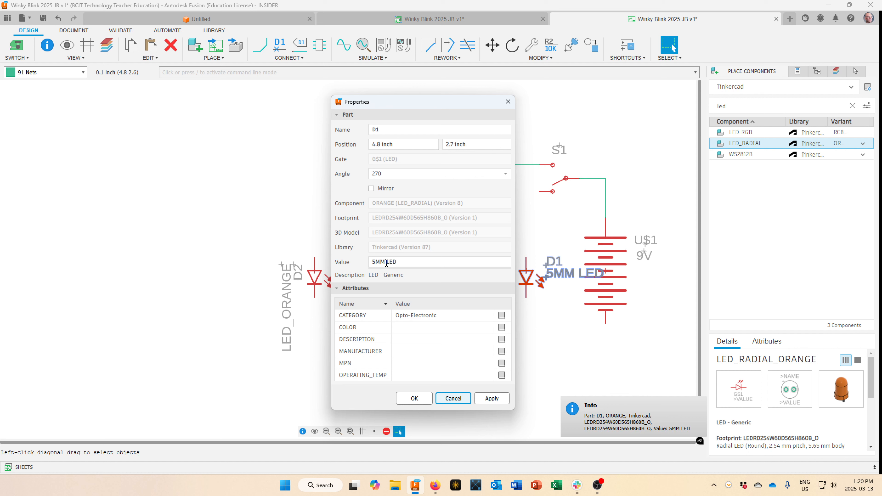
{"action": "left_click_drag", "start_coordinate": [387, 264], "coordinate": [399, 262]}
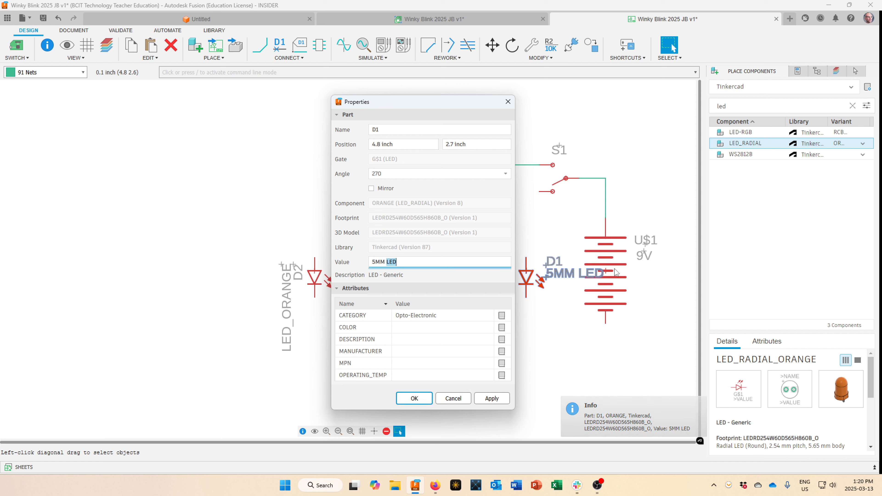
{"action": "key", "text": "BackSpace"}
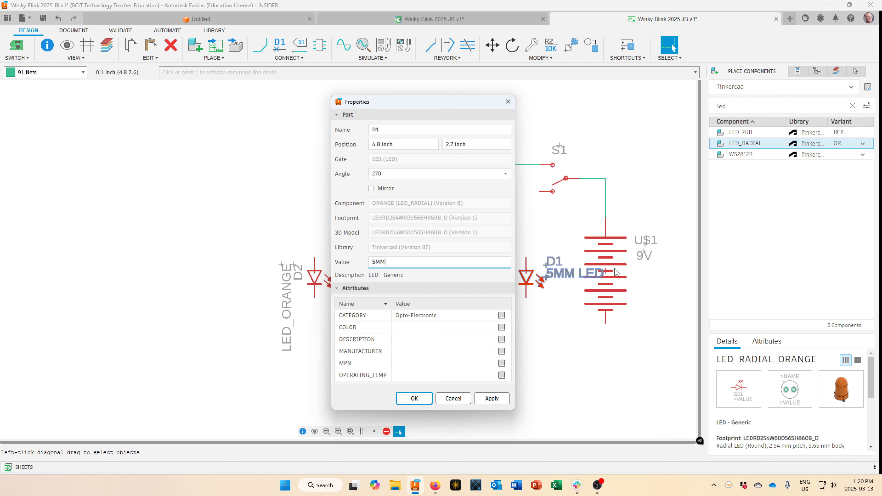
{"action": "key", "text": "Return"}
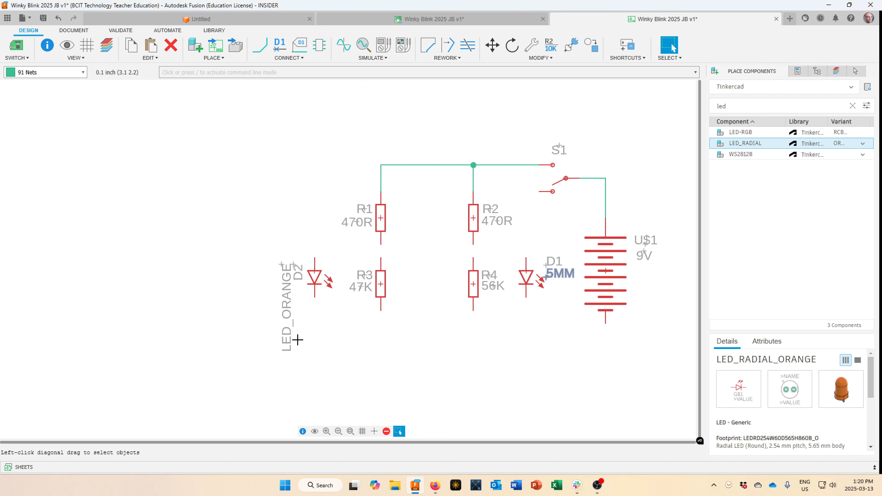
Set LED D2's value to 5MM.
{"action": "right_click", "coordinate": [314, 276]}
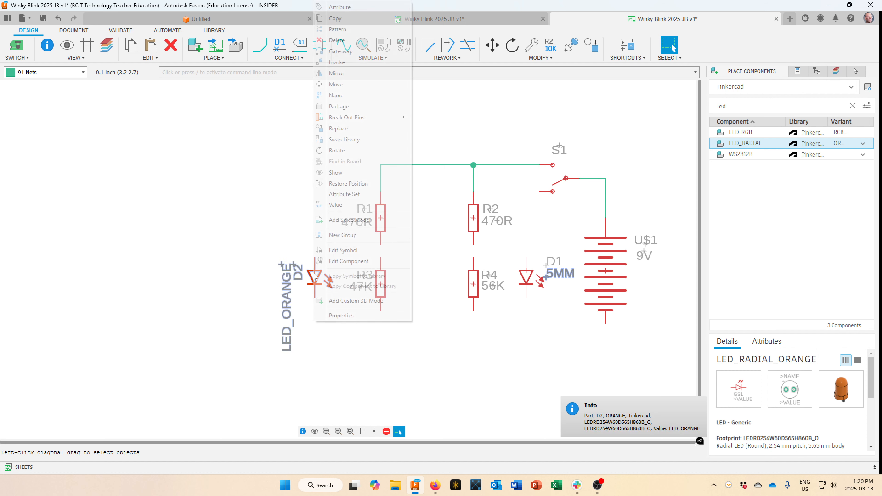
{"action": "left_click", "coordinate": [344, 205]}
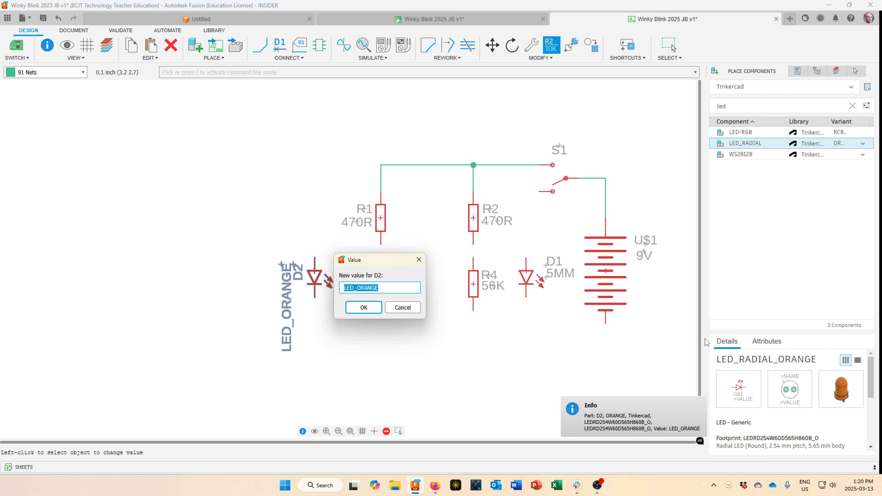
{"action": "type", "text": "5MM"}
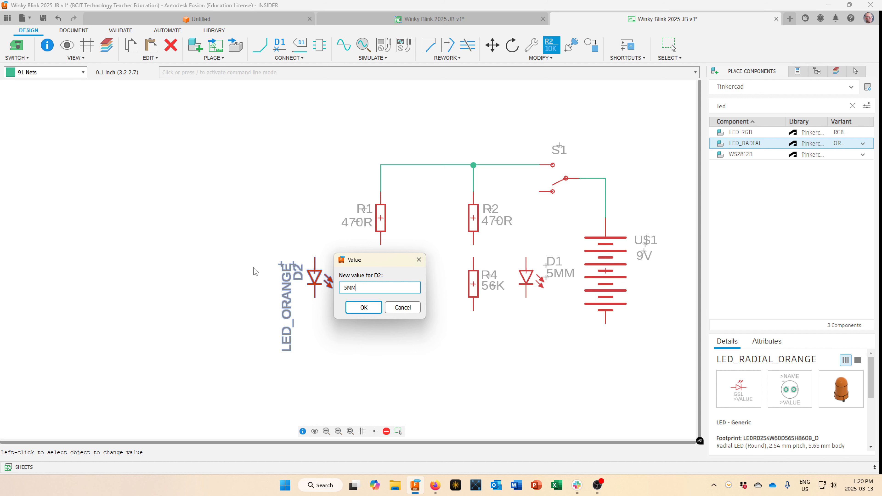
{"action": "left_click", "coordinate": [361, 311]}
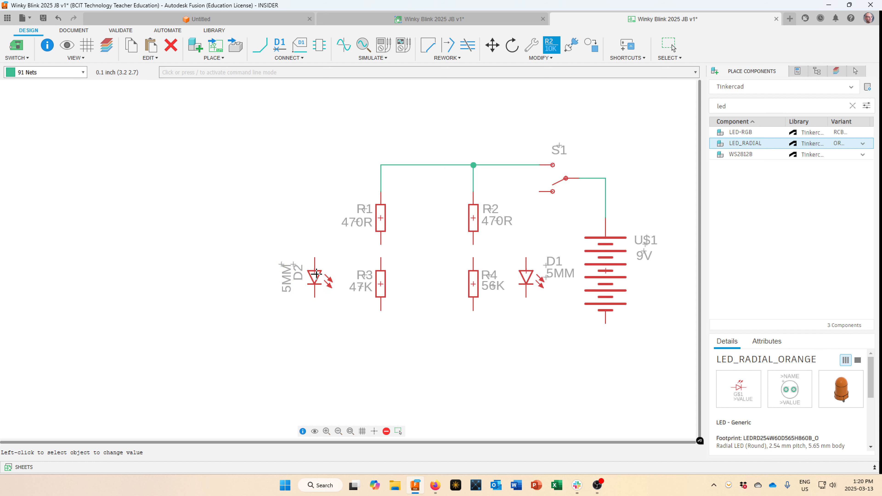
{"action": "key", "text": "Escape"}
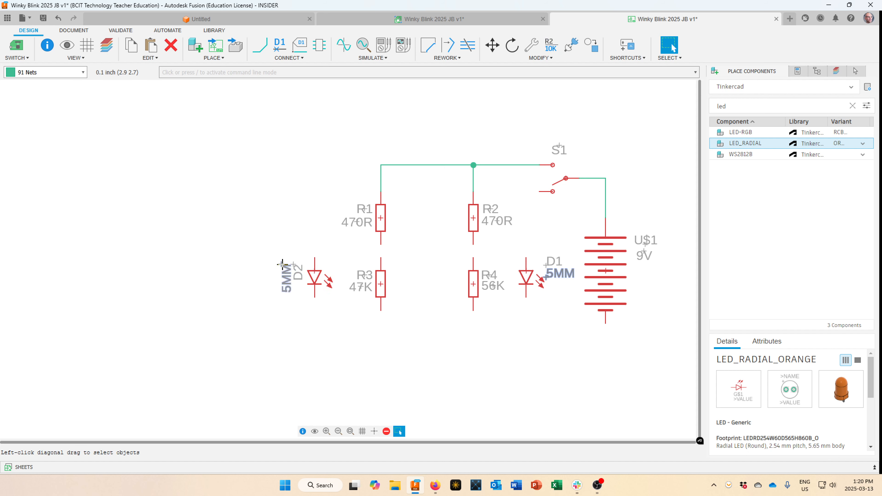
Rotate D2's labels horizontal and place them left of the LED.
{"action": "mouse_move", "coordinate": [283, 264]}
{"action": "left_mouse_down"}
{"action": "mouse_move", "coordinate": [268, 288]}
{"action": "mouse_move", "coordinate": [284, 288]}
{"action": "mouse_move", "coordinate": [282, 258]}
{"action": "mouse_move", "coordinate": [289, 272]}
{"action": "mouse_move", "coordinate": [274, 291]}
{"action": "mouse_move", "coordinate": [284, 263]}
{"action": "left_mouse_up"}
{"action": "right_click", "coordinate": [268, 287]}
{"action": "right_click", "coordinate": [283, 258]}
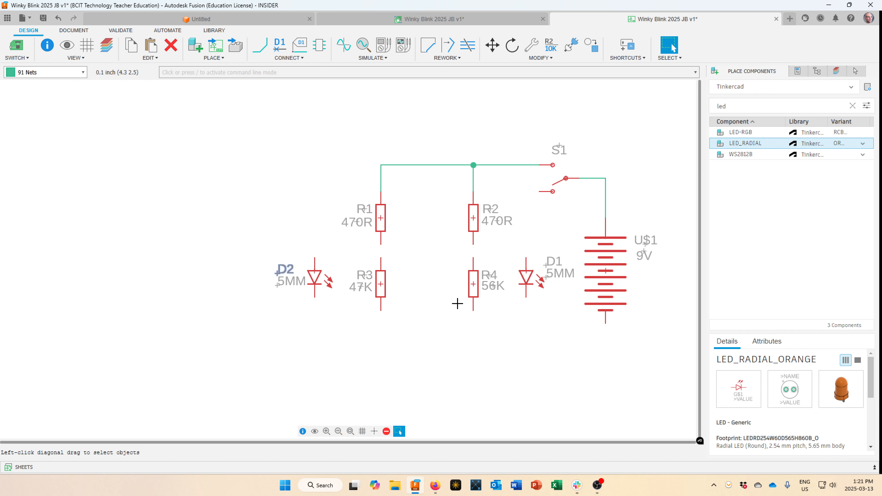
Complete the R1–R3 wire and connect D2's top pin to it.
{"action": "left_click", "coordinate": [260, 47]}
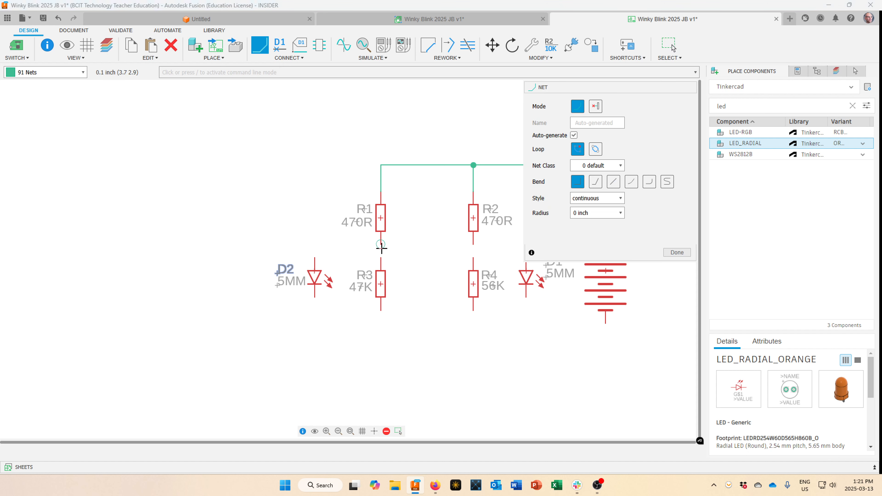
{"action": "left_click", "coordinate": [380, 257]}
{"action": "left_click", "coordinate": [314, 258]}
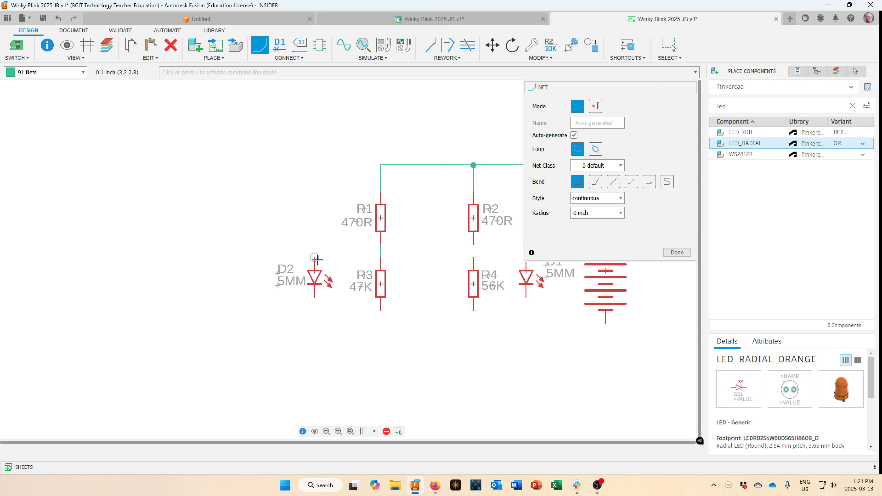
{"action": "left_click", "coordinate": [381, 257]}
Wire R2's lower pin to R4, and connect D1's top pin to the R2–R4 wire.
{"action": "left_click", "coordinate": [474, 244]}
{"action": "left_click", "coordinate": [473, 257]}
{"action": "scroll", "coordinate": [526, 281], "scroll_direction": "down", "scroll_amount": 1}
{"action": "scroll", "coordinate": [526, 279], "scroll_direction": "down", "scroll_amount": 1}
{"action": "scroll", "coordinate": [463, 272], "scroll_direction": "up", "scroll_amount": 3}
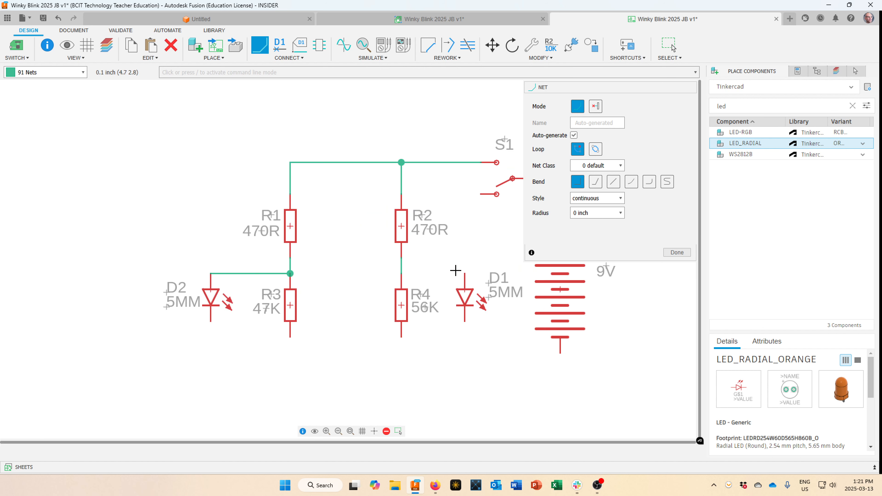
{"action": "left_click", "coordinate": [463, 273]}
{"action": "left_click", "coordinate": [401, 273]}
{"action": "scroll", "coordinate": [430, 369], "scroll_direction": "down", "scroll_amount": 4}
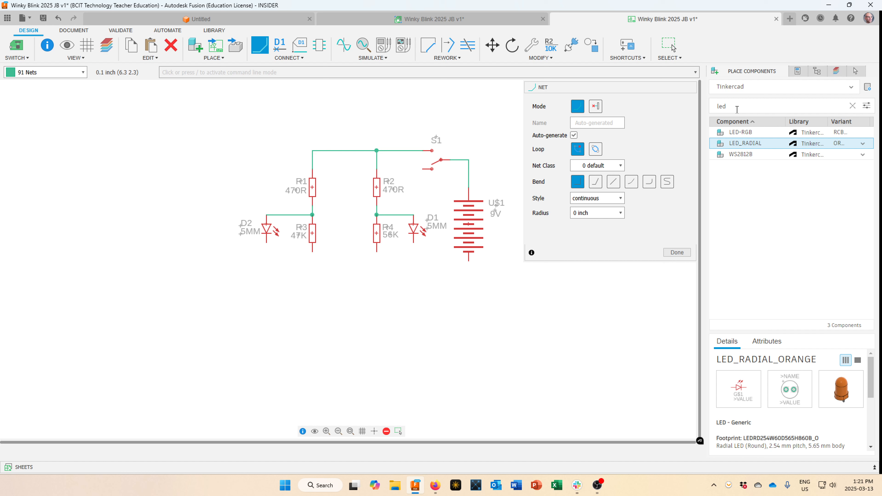
{"action": "left_click_drag", "start_coordinate": [736, 109], "coordinate": [711, 106]}
Search the library for 'cap', select CAPACITOR-POL and browse its footprint variant list.
{"action": "type", "text": "cap"}
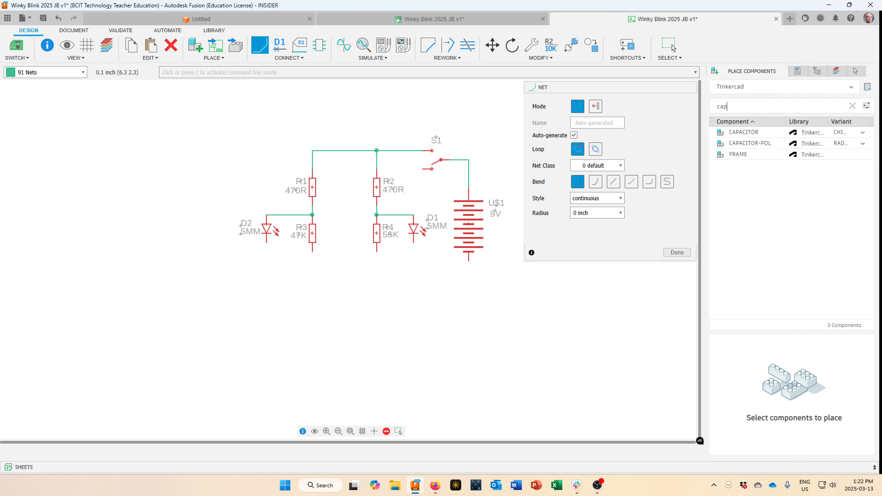
{"action": "left_click", "coordinate": [753, 145]}
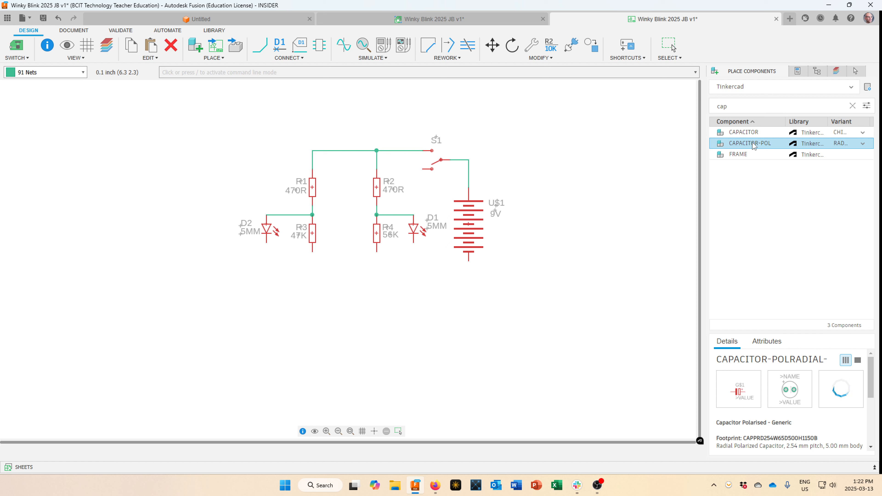
{"action": "left_click", "coordinate": [862, 144]}
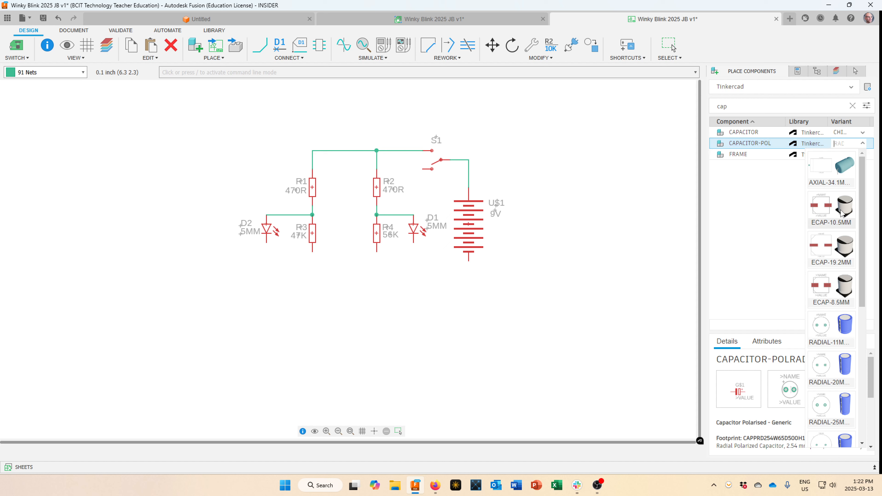
{"action": "scroll", "coordinate": [825, 269], "scroll_direction": "down", "scroll_amount": 1}
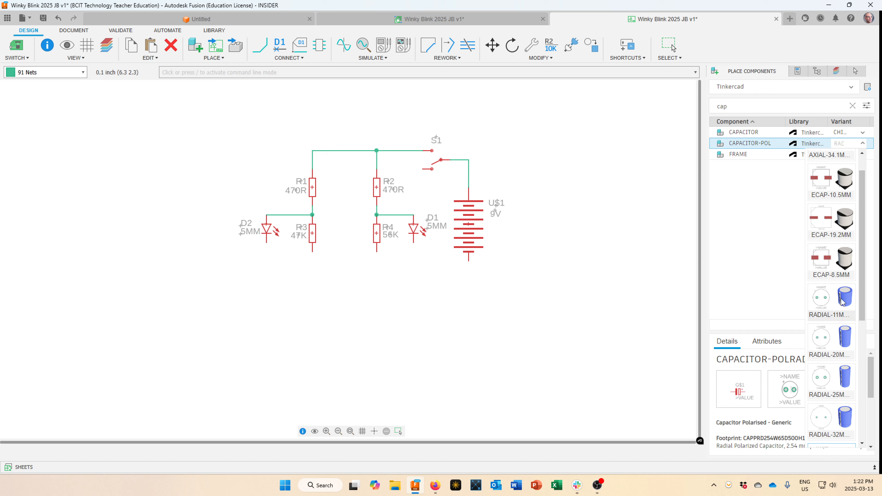
{"action": "scroll", "coordinate": [838, 317], "scroll_direction": "down", "scroll_amount": 3}
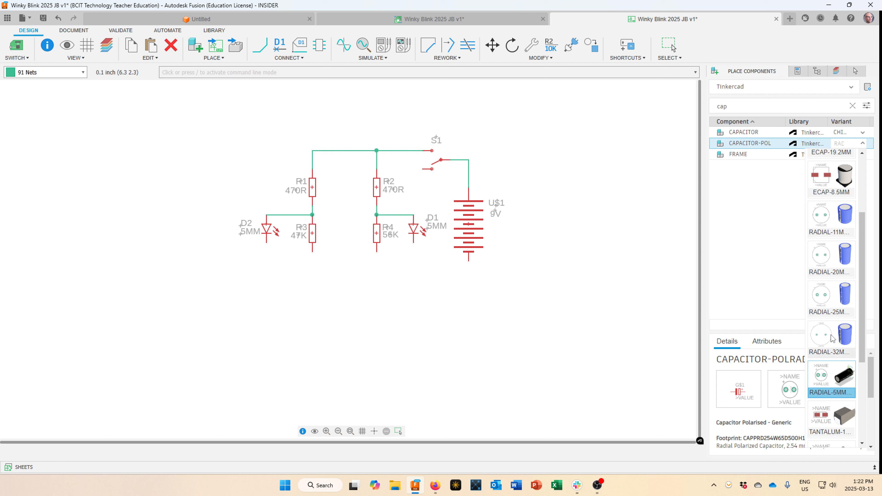
{"action": "scroll", "coordinate": [832, 338], "scroll_direction": "down", "scroll_amount": 3}
{"action": "scroll", "coordinate": [831, 337], "scroll_direction": "down", "scroll_amount": 1}
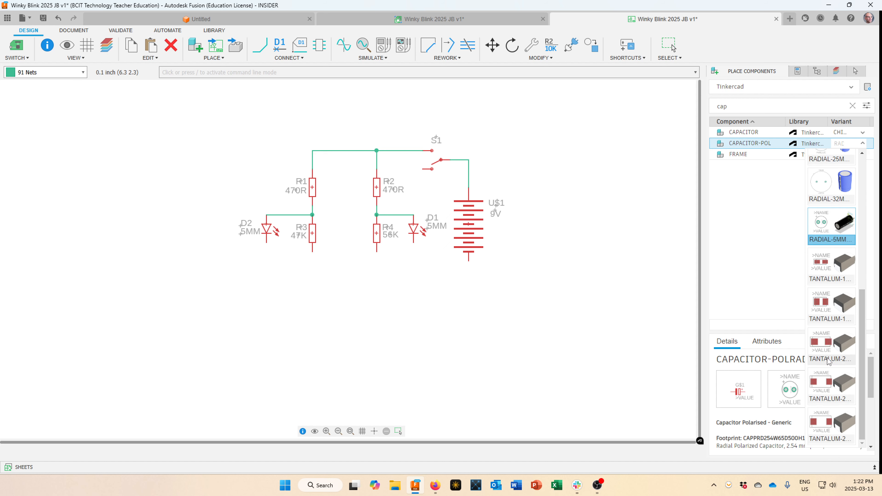
{"action": "scroll", "coordinate": [830, 359], "scroll_direction": "up", "scroll_amount": 4}
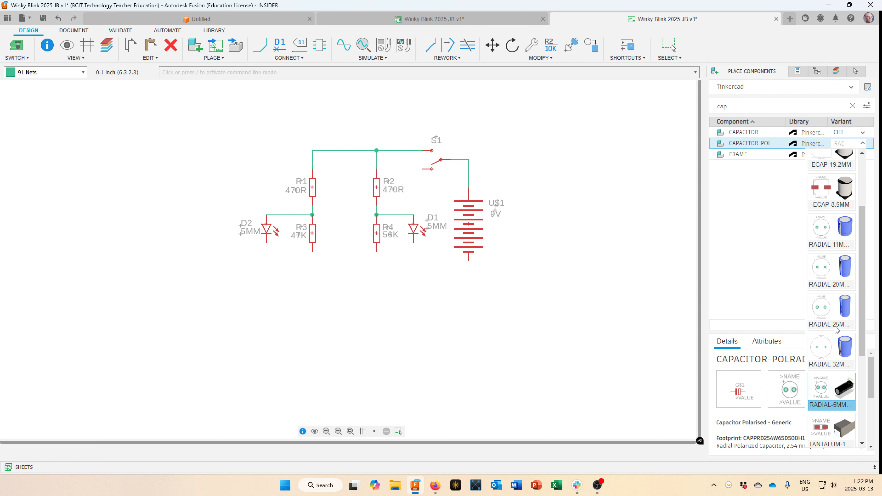
{"action": "scroll", "coordinate": [834, 330], "scroll_direction": "up", "scroll_amount": 2}
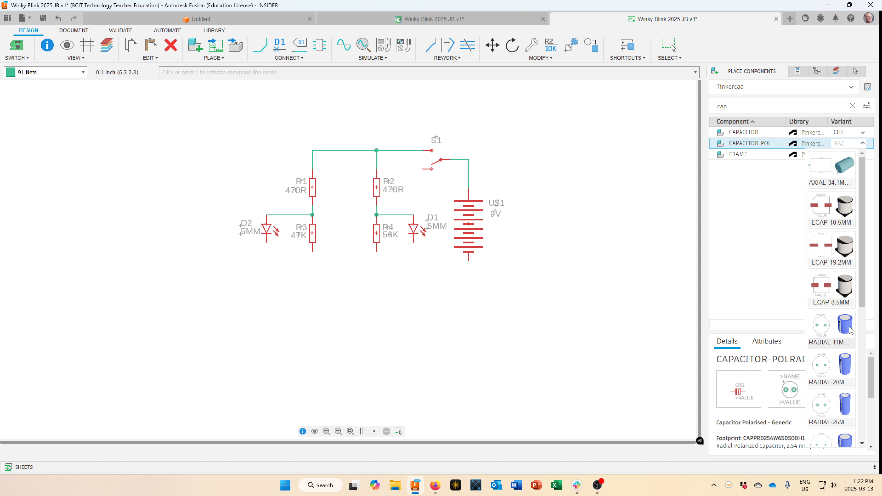
{"action": "scroll", "coordinate": [844, 330], "scroll_direction": "down", "scroll_amount": 1}
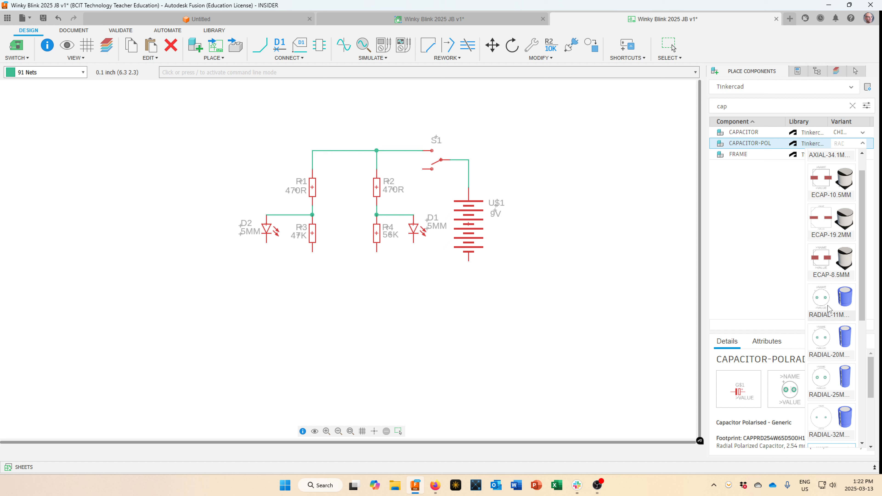
{"action": "scroll", "coordinate": [836, 323], "scroll_direction": "down", "scroll_amount": 1}
{"action": "scroll", "coordinate": [836, 324], "scroll_direction": "down", "scroll_amount": 2}
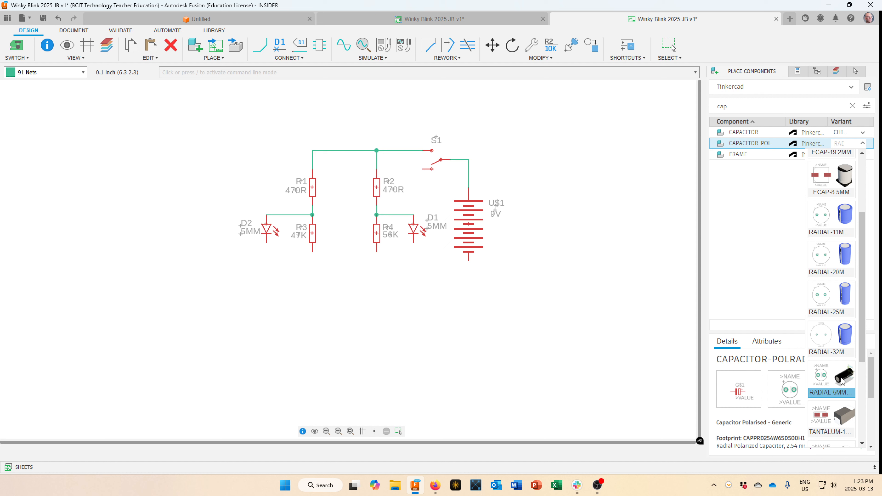
{"action": "scroll", "coordinate": [842, 380], "scroll_direction": "down", "scroll_amount": 2}
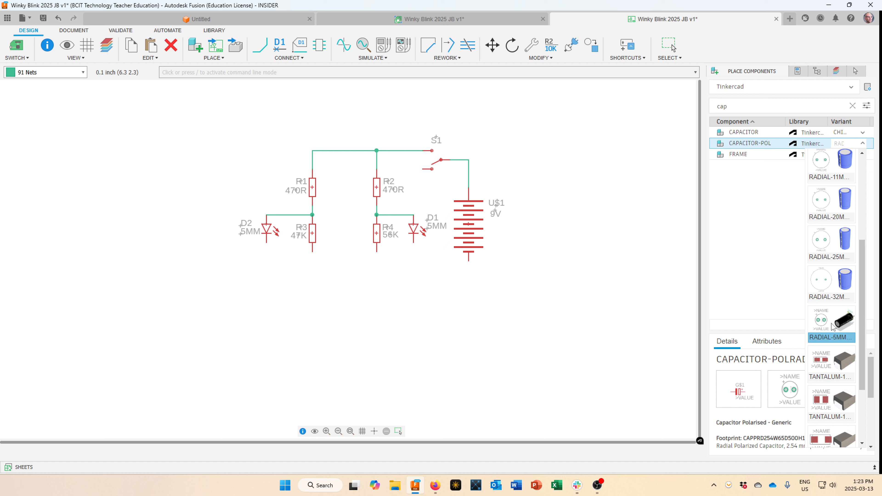
Place RADIAL-5MM CAPACITOR-POL parts C1 and C2, lying horizontally one above the other below the resistors.
{"action": "left_click", "coordinate": [833, 325]}
{"action": "left_click", "coordinate": [751, 148]}
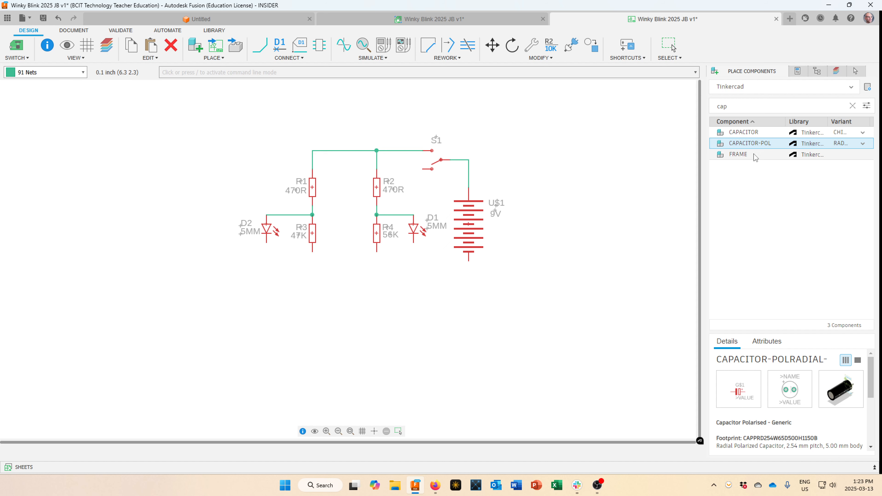
{"action": "double_click", "coordinate": [757, 143]}
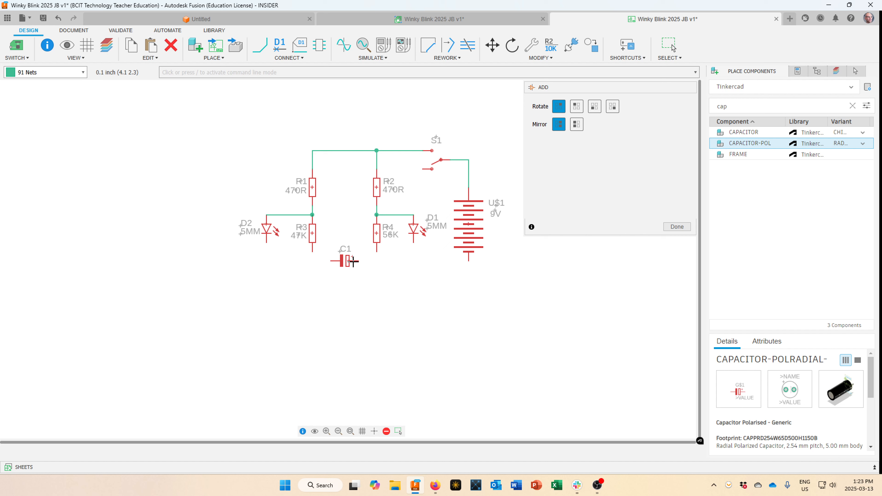
{"action": "left_click", "coordinate": [352, 260]}
{"action": "right_click", "coordinate": [348, 289]}
{"action": "right_click", "coordinate": [348, 288]}
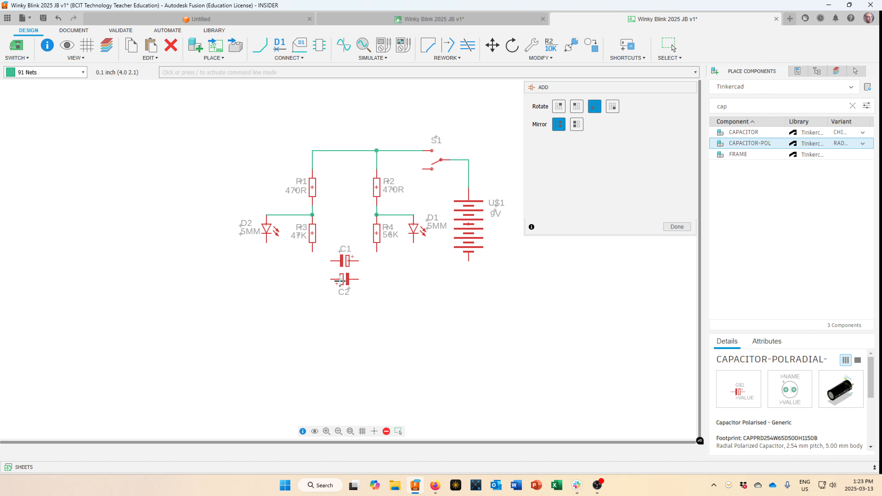
{"action": "left_click", "coordinate": [339, 280]}
{"action": "left_click", "coordinate": [677, 226]}
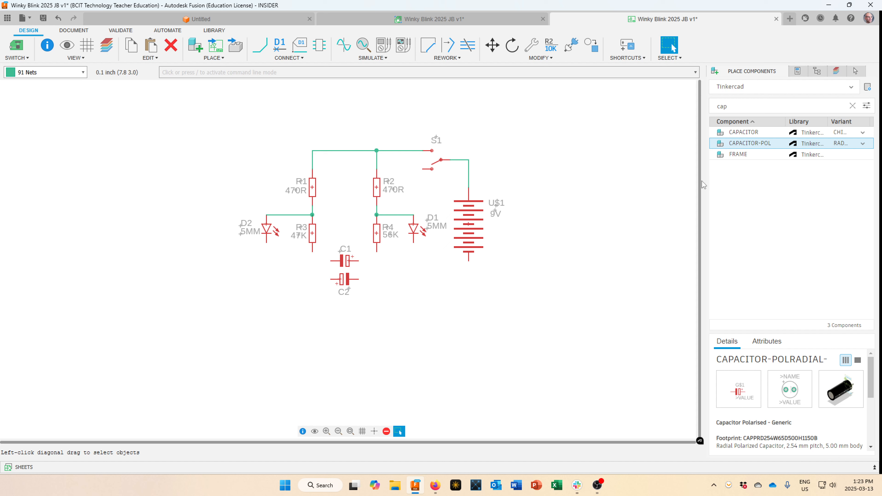
{"action": "double_click", "coordinate": [712, 107]}
Search 'diod' and place the DIODE part D3 vertically below the 9V battery.
{"action": "type", "text": "diod"}
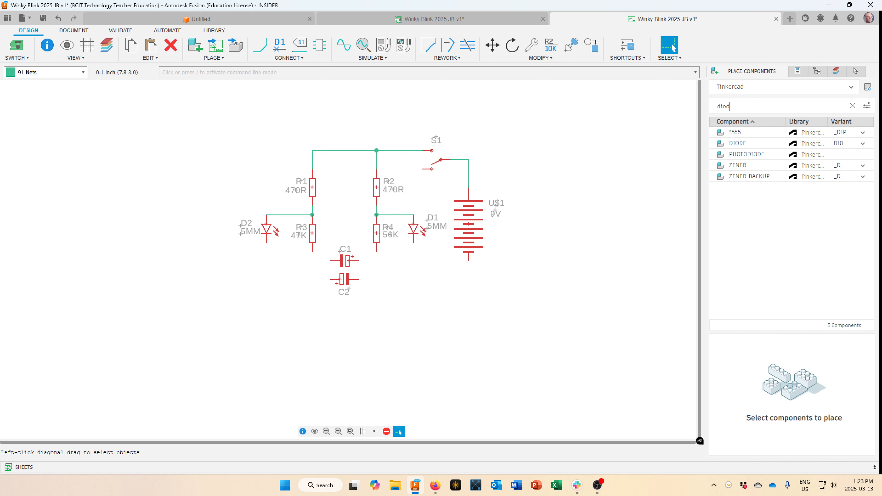
{"action": "left_click", "coordinate": [747, 144]}
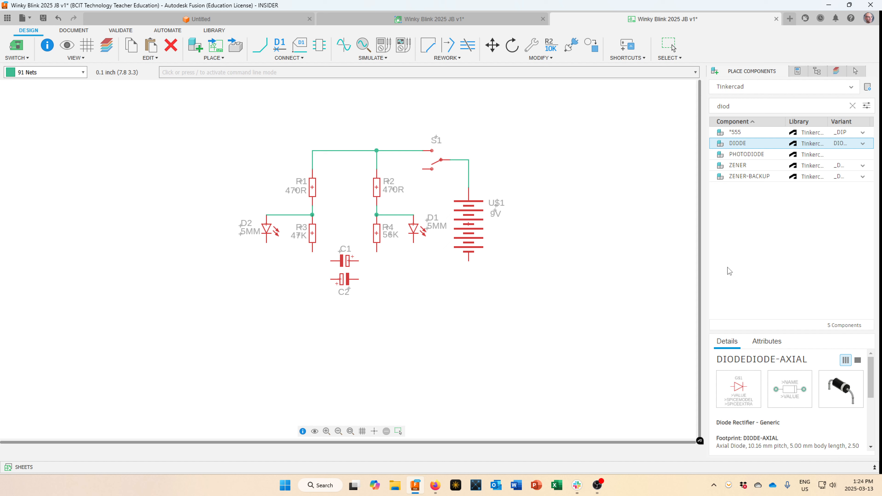
{"action": "double_click", "coordinate": [737, 143]}
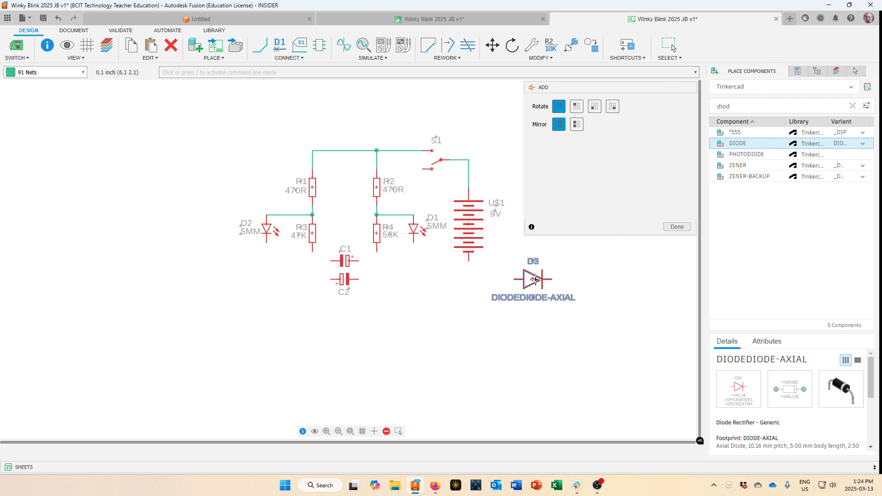
{"action": "right_click", "coordinate": [494, 295]}
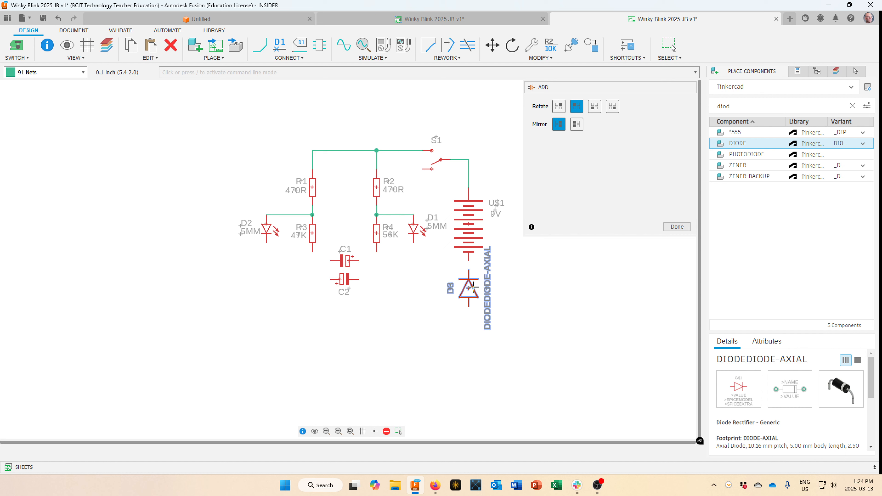
{"action": "left_click", "coordinate": [474, 285]}
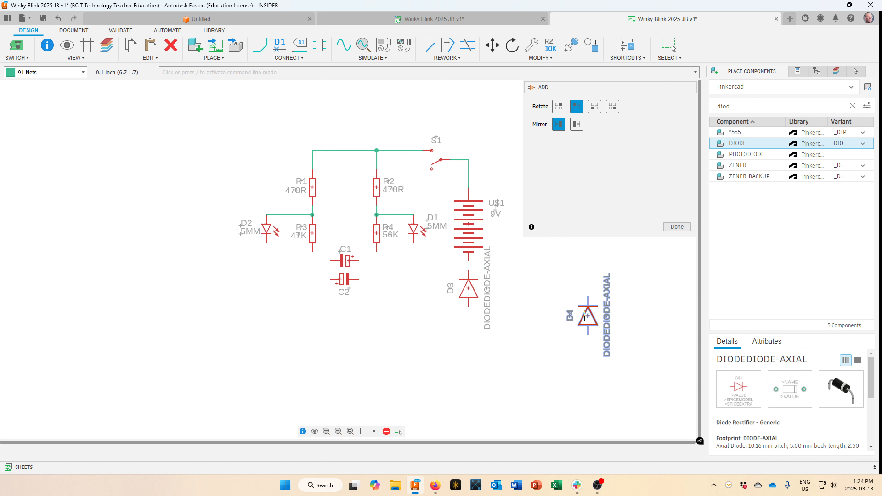
{"action": "left_click", "coordinate": [671, 229]}
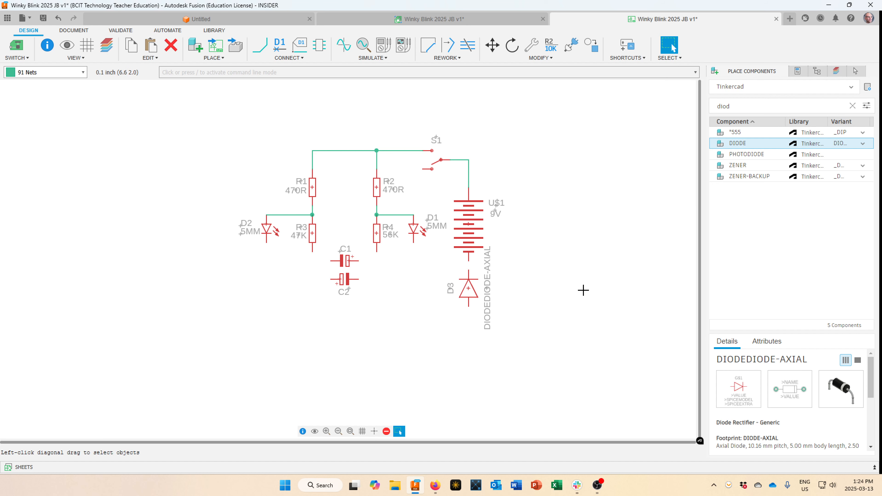
Clear diode D3's long DIODEDIODE-AXIAL value, leaving it empty.
{"action": "right_click", "coordinate": [468, 291]}
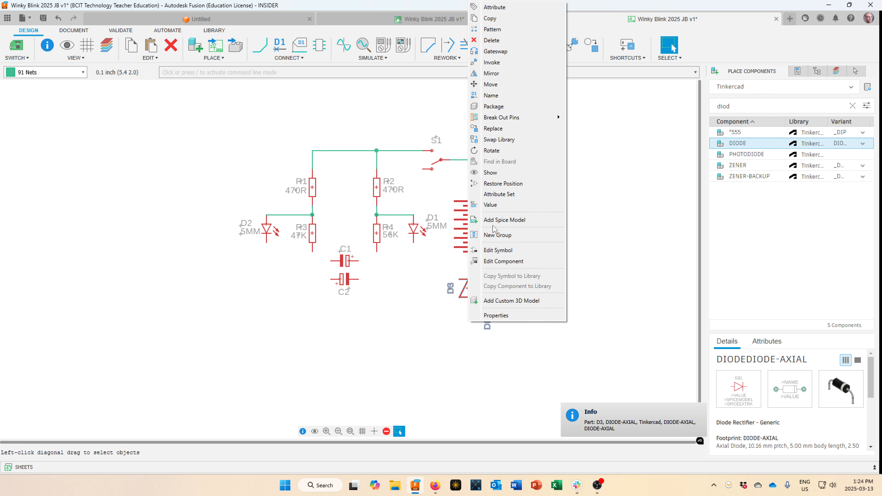
{"action": "left_click", "coordinate": [496, 205]}
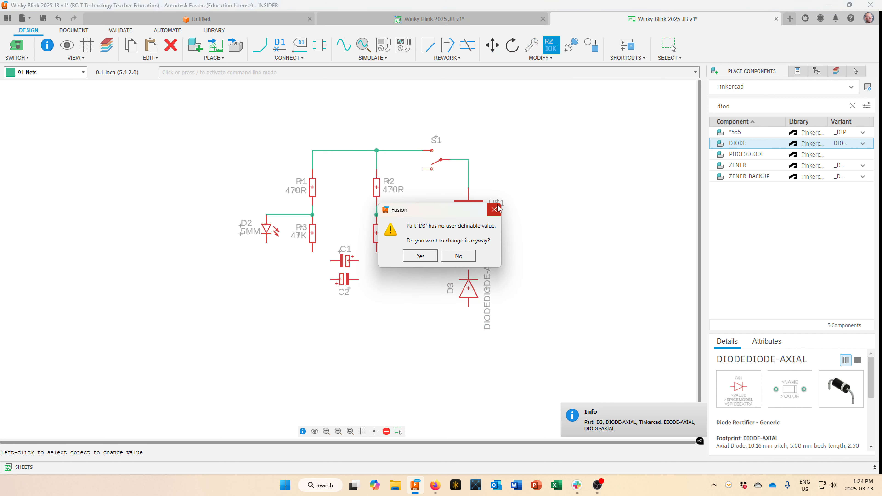
{"action": "left_click", "coordinate": [417, 256]}
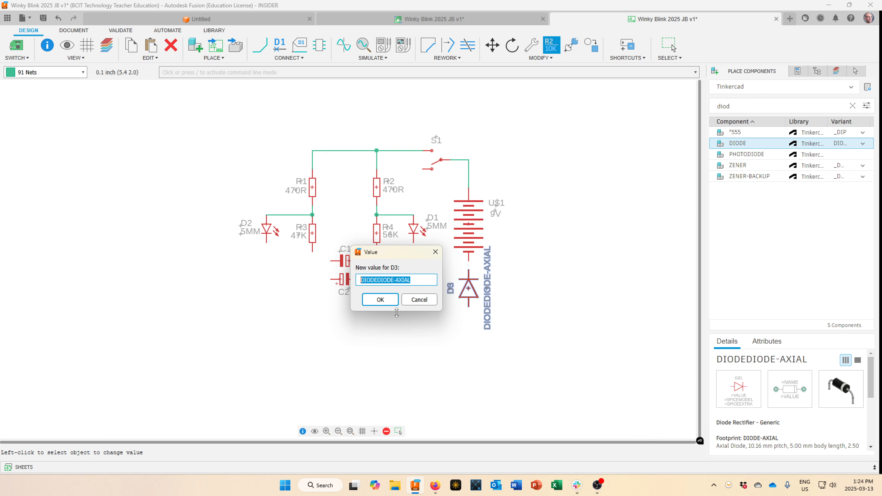
{"action": "key", "text": "BackSpace"}
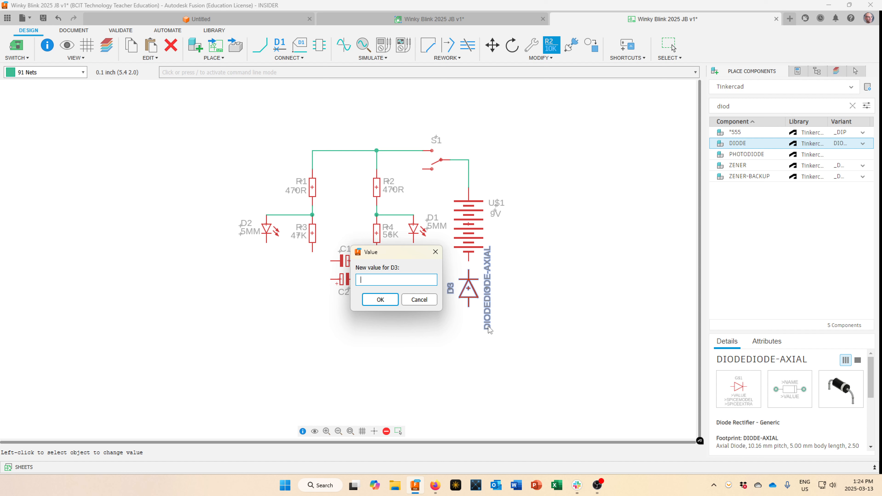
{"action": "left_click", "coordinate": [379, 300]}
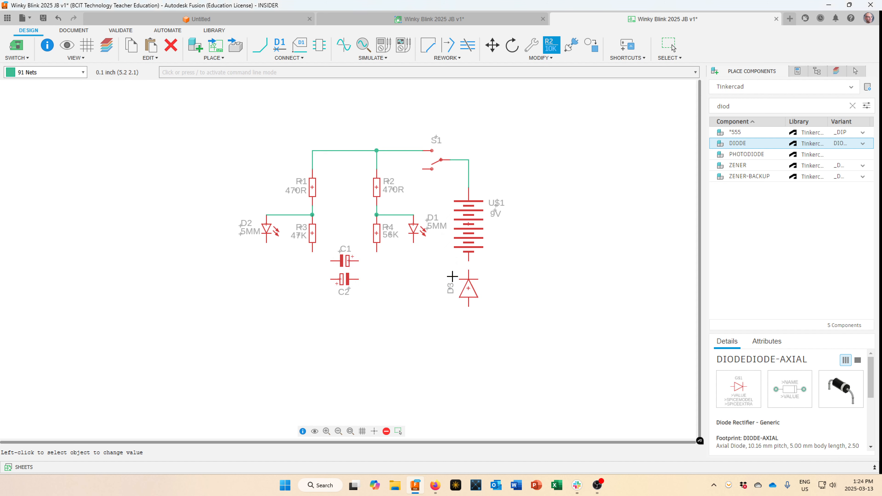
Set the D3 label horizontally just right of the diode symbol.
{"action": "key", "text": "Escape"}
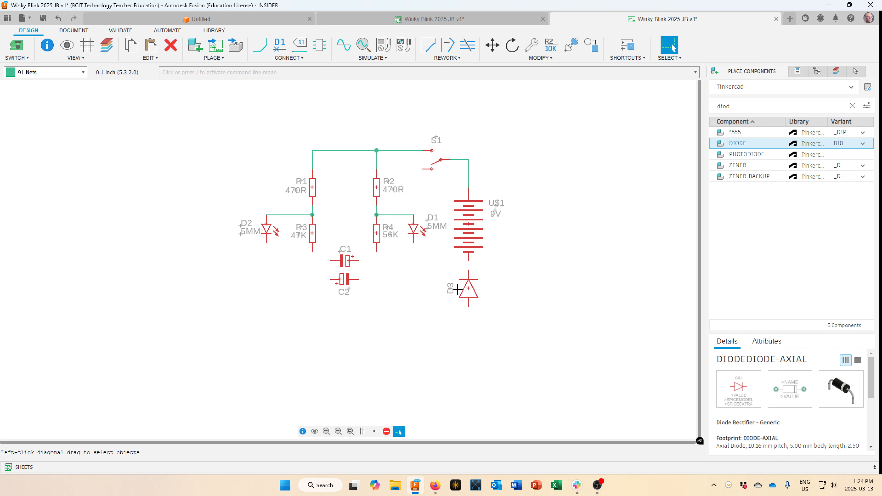
{"action": "left_click_drag", "start_coordinate": [450, 288], "coordinate": [495, 275]}
{"action": "right_click", "coordinate": [495, 275]}
{"action": "left_click", "coordinate": [494, 275]}
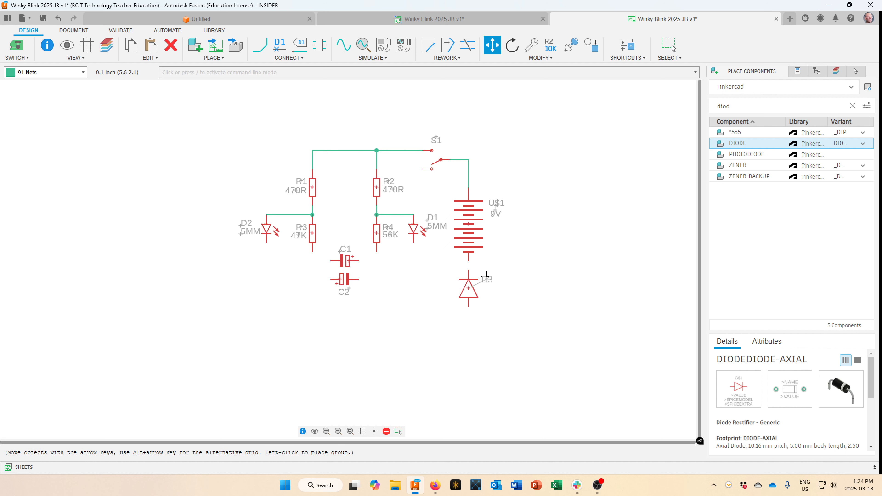
{"action": "key", "text": "Escape"}
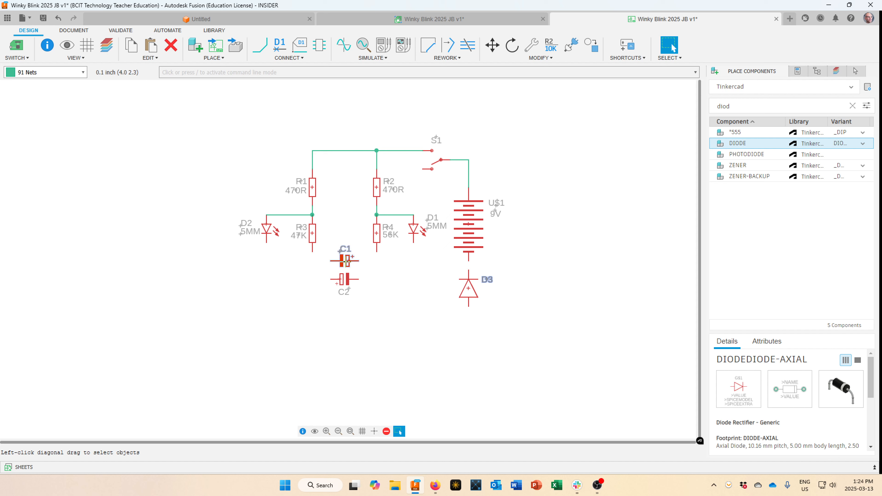
Set capacitor C1's value to 10U.
{"action": "right_click", "coordinate": [345, 261]}
{"action": "left_click", "coordinate": [370, 207]}
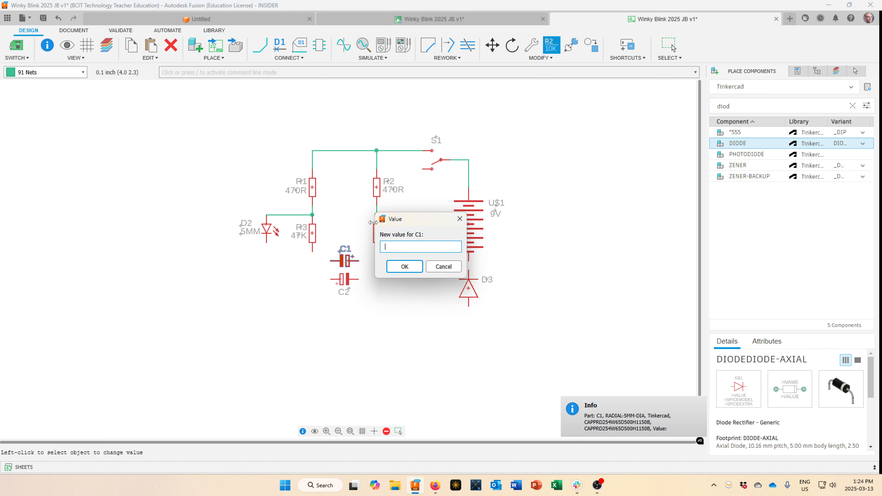
{"action": "type", "text": "10U"}
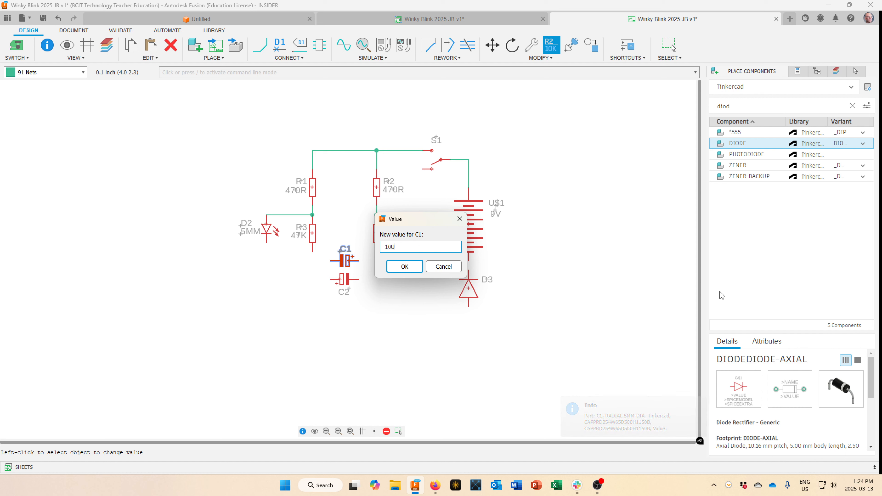
{"action": "left_click", "coordinate": [404, 266]}
{"action": "scroll", "coordinate": [346, 276], "scroll_direction": "down", "scroll_amount": 2}
{"action": "scroll", "coordinate": [351, 273], "scroll_direction": "up", "scroll_amount": 5}
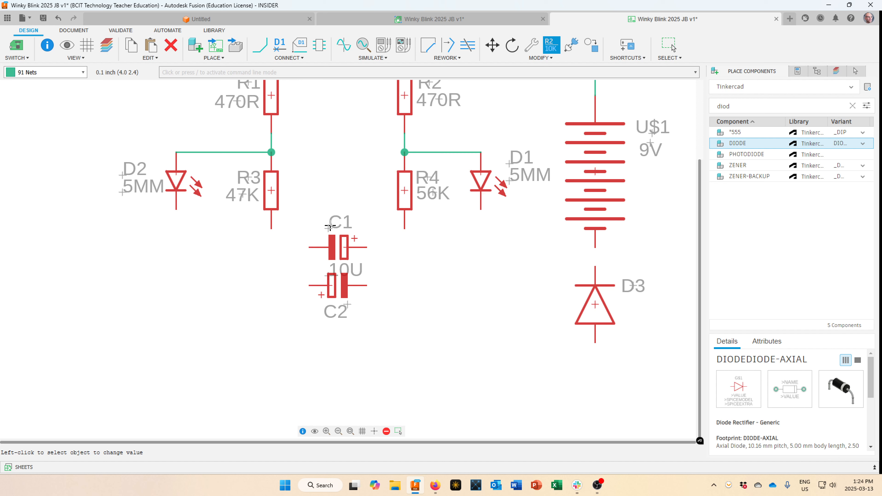
{"action": "key", "text": "Escape"}
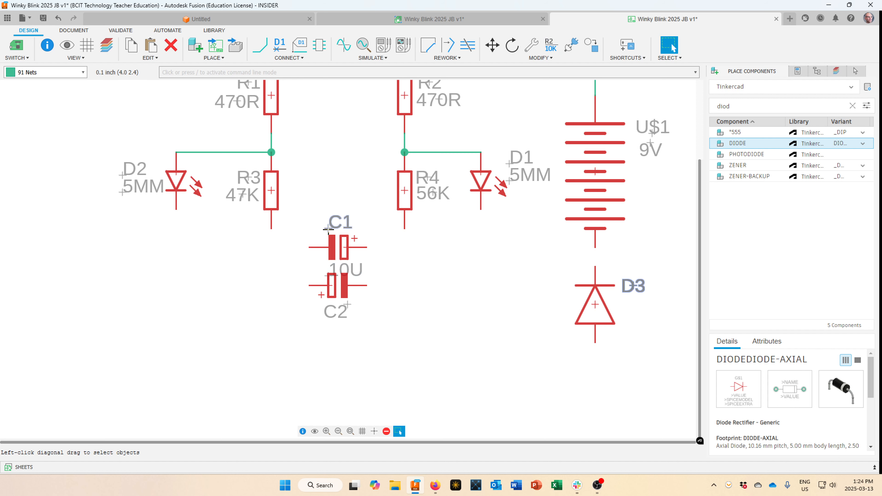
Stack C1's name and 10U value labels above the capacitor.
{"action": "key", "text": "m"}
{"action": "left_click", "coordinate": [328, 218]}
{"action": "left_click", "coordinate": [328, 211]}
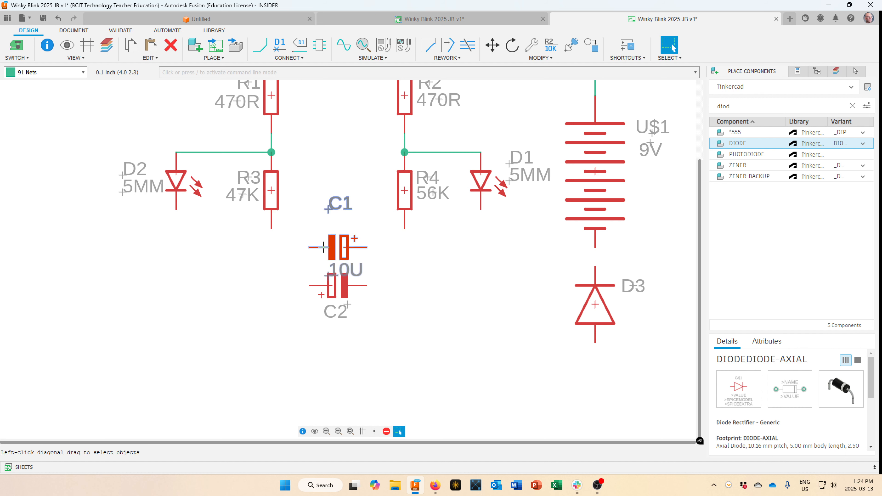
{"action": "key", "text": "m"}
{"action": "left_click", "coordinate": [327, 274]}
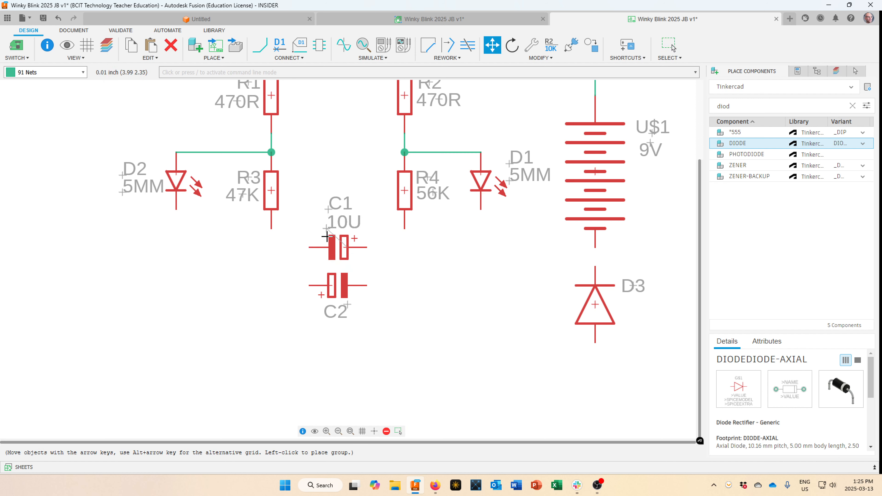
{"action": "key", "text": "Up"}
{"action": "left_click", "coordinate": [326, 237]}
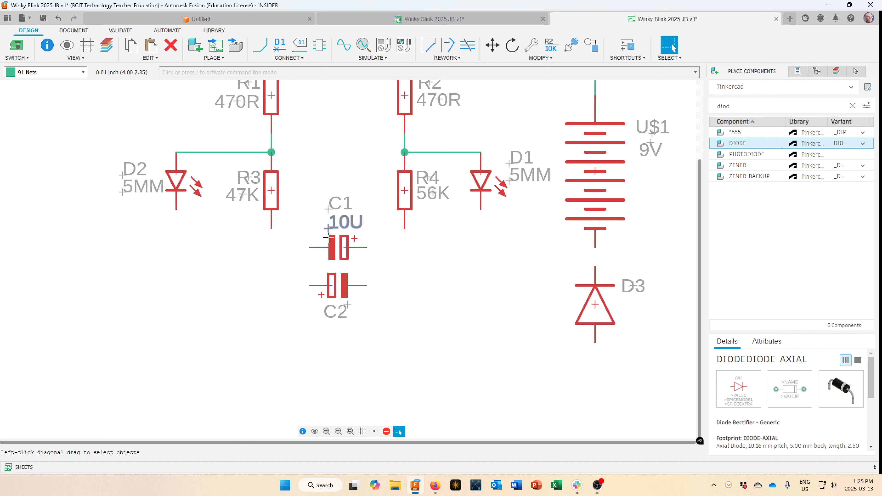
Open capacitor C2's part properties and apply them.
{"action": "right_click", "coordinate": [347, 291]}
{"action": "left_click", "coordinate": [385, 316]}
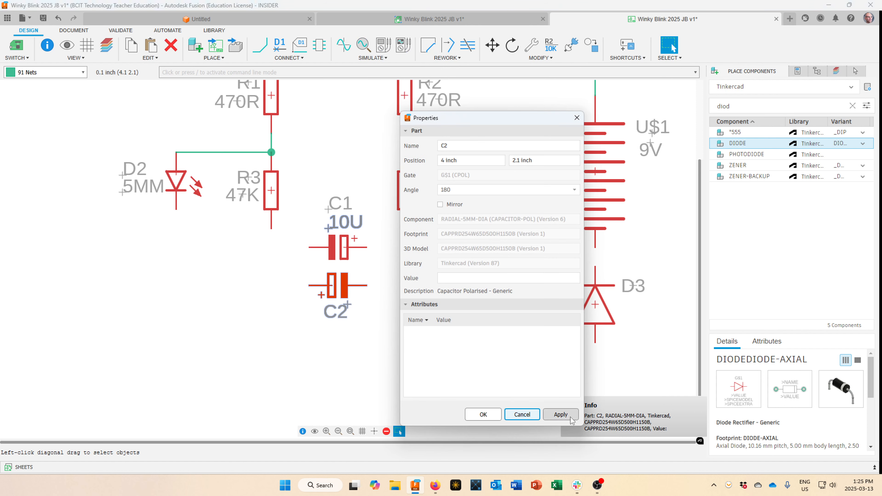
{"action": "left_click", "coordinate": [561, 415]}
Set capacitor C2's value to 10U, leaving C1's value unchanged.
{"action": "left_click", "coordinate": [521, 414]}
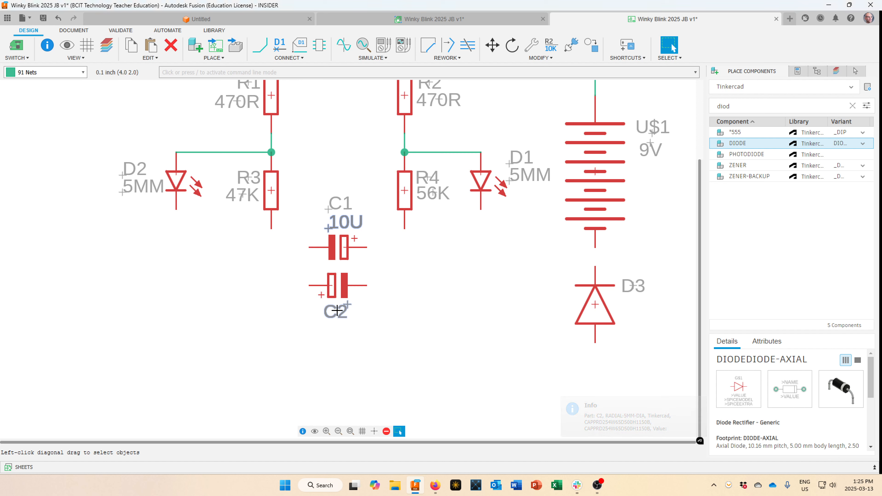
{"action": "right_click", "coordinate": [341, 291]}
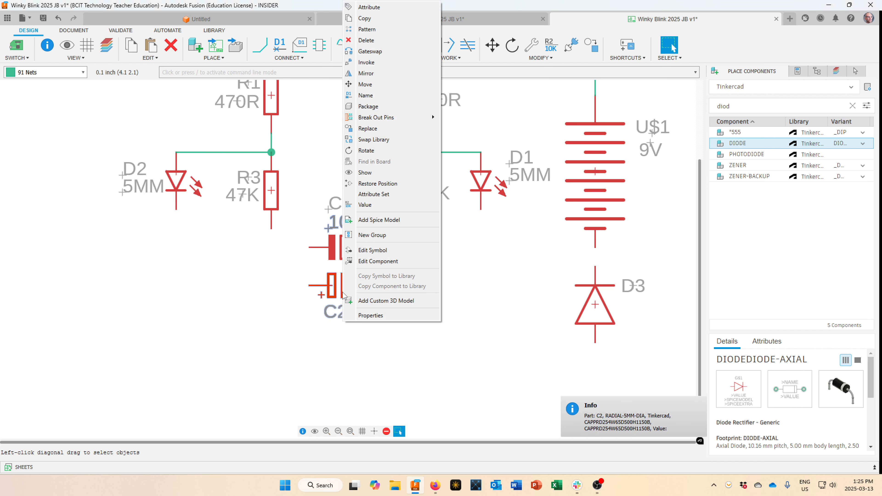
{"action": "left_click", "coordinate": [384, 210]}
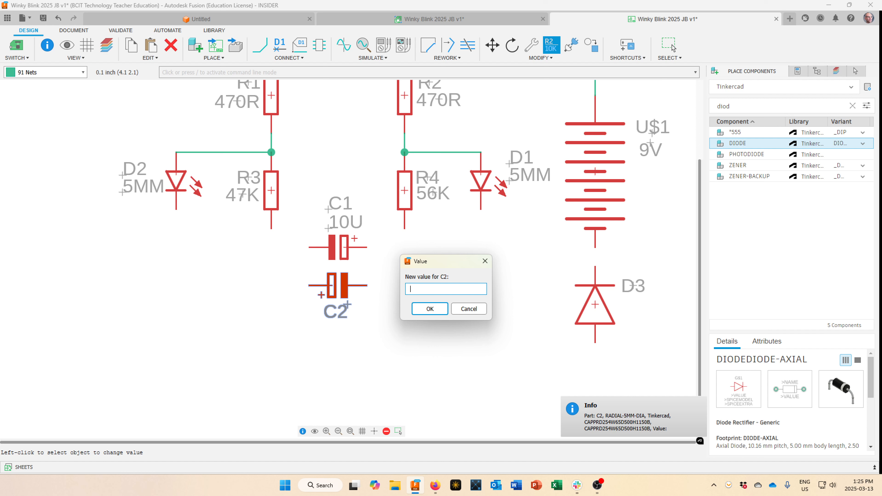
{"action": "type", "text": "10U"}
{"action": "left_click", "coordinate": [430, 308]}
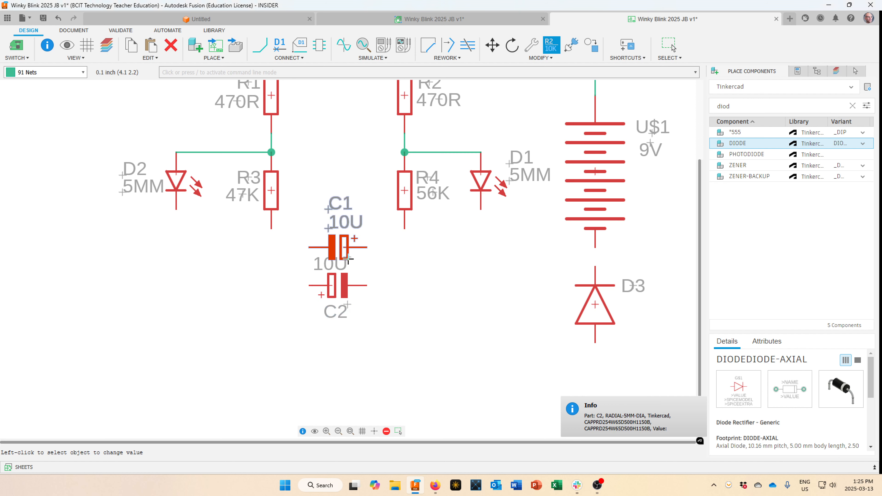
{"action": "left_click", "coordinate": [349, 259]}
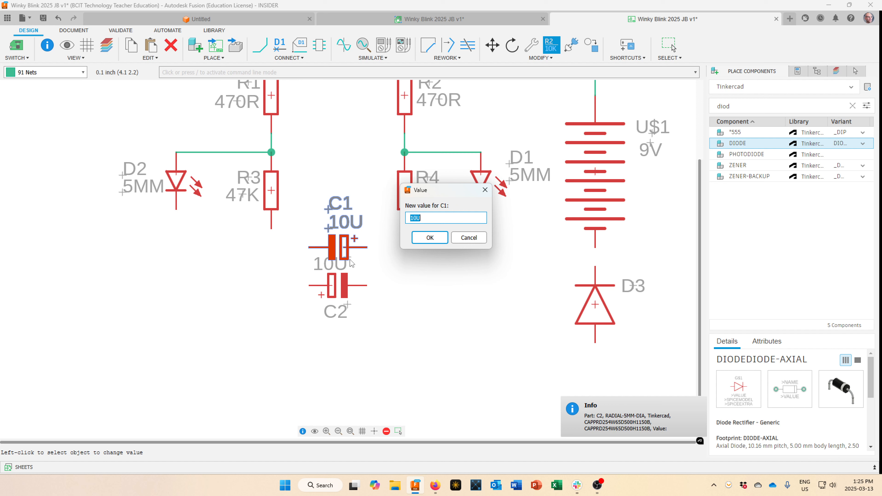
{"action": "left_click", "coordinate": [468, 240]}
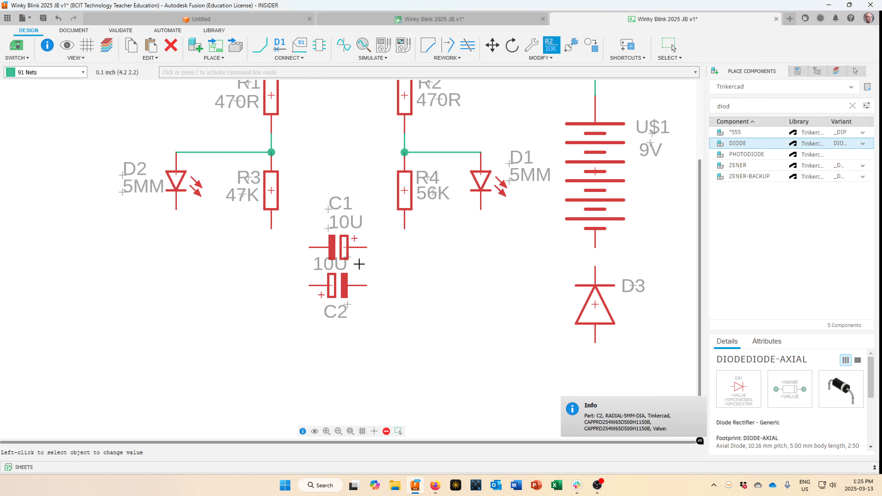
{"action": "key", "text": "Escape"}
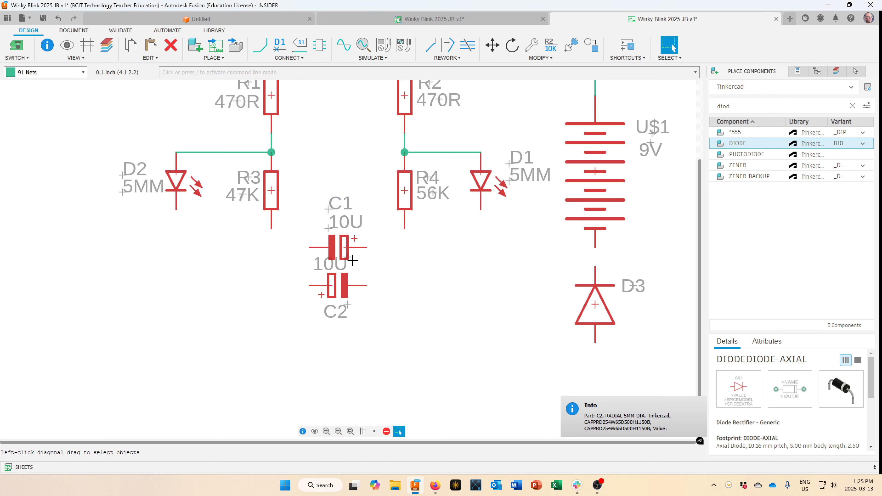
Keep C1 in place and move C2's 10U label just below the C2 name.
{"action": "mouse_move", "coordinate": [349, 259]}
{"action": "left_mouse_down"}
{"action": "mouse_move", "coordinate": [355, 291]}
{"action": "mouse_move", "coordinate": [354, 266]}
{"action": "left_mouse_up"}
{"action": "left_click", "coordinate": [349, 257]}
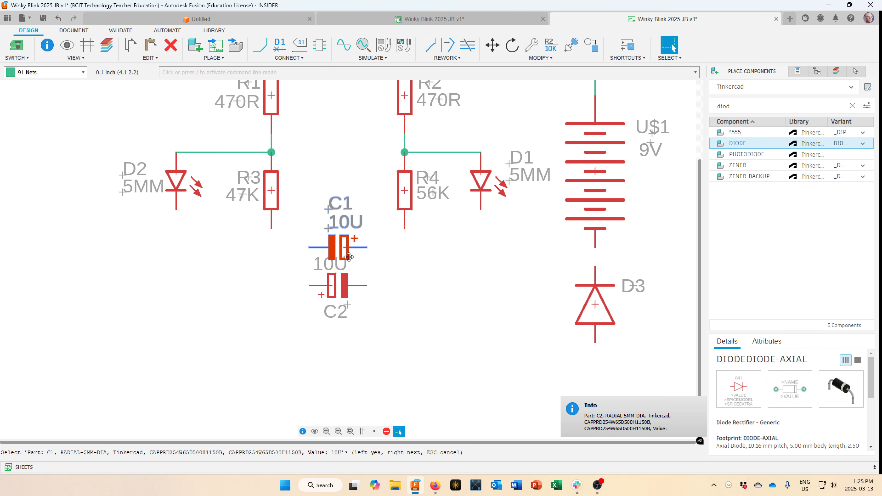
{"action": "left_click", "coordinate": [344, 265]}
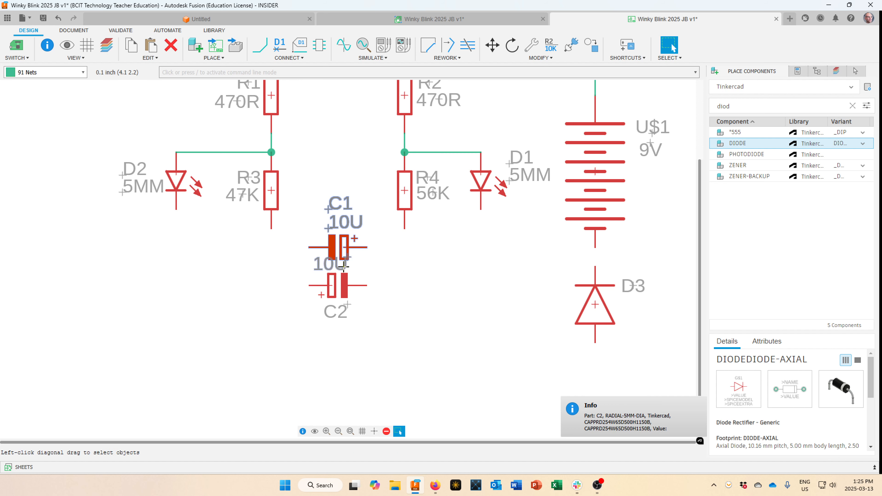
{"action": "left_click_drag", "start_coordinate": [343, 265], "coordinate": [358, 329]}
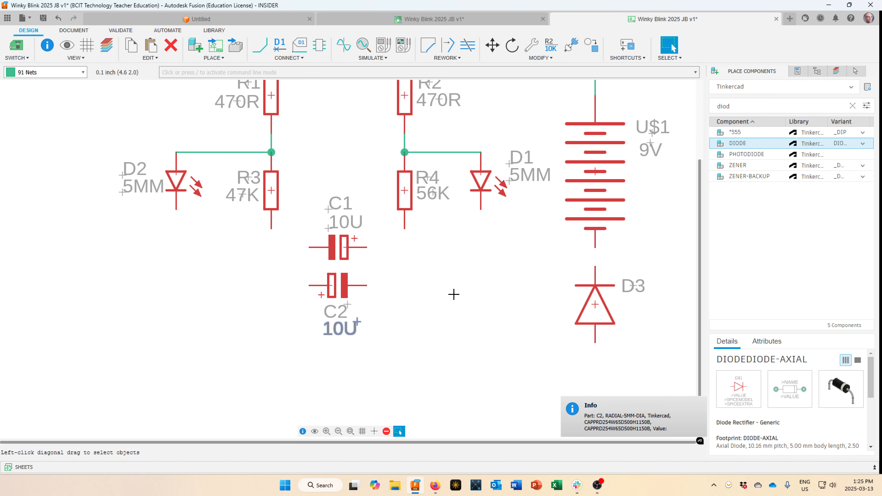
{"action": "scroll", "coordinate": [454, 294], "scroll_direction": "up", "scroll_amount": 1}
Search the parts for 'transis' and preview the 4N35, PHOTOTRANSISTOR and TIP120 details.
{"action": "scroll", "coordinate": [453, 294], "scroll_direction": "down", "scroll_amount": 2}
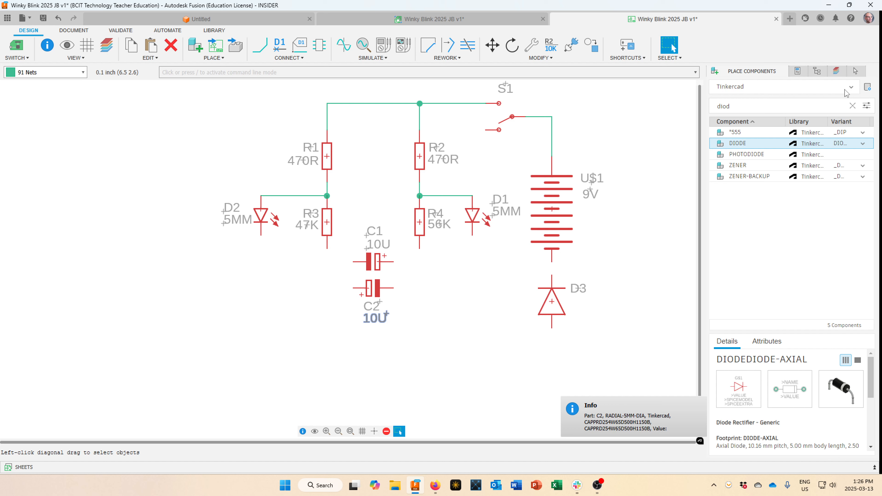
{"action": "left_click_drag", "start_coordinate": [764, 105], "coordinate": [675, 117]}
{"action": "type", "text": "transis"}
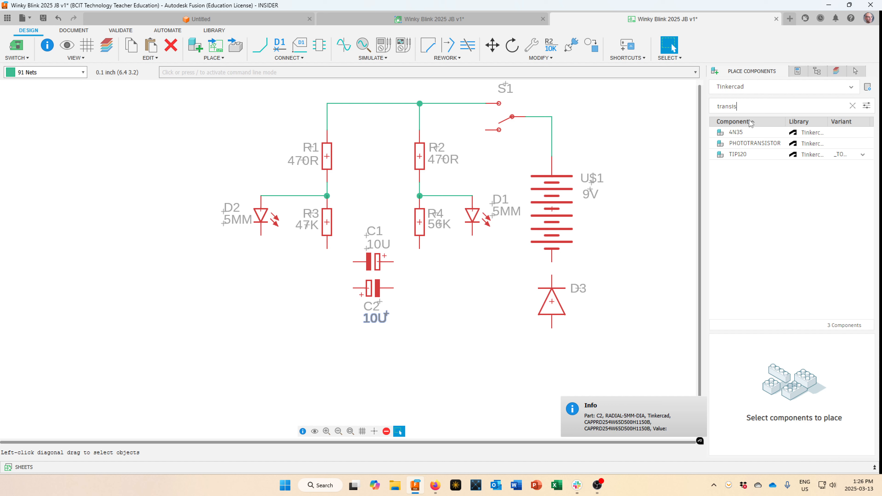
{"action": "left_click", "coordinate": [749, 134]}
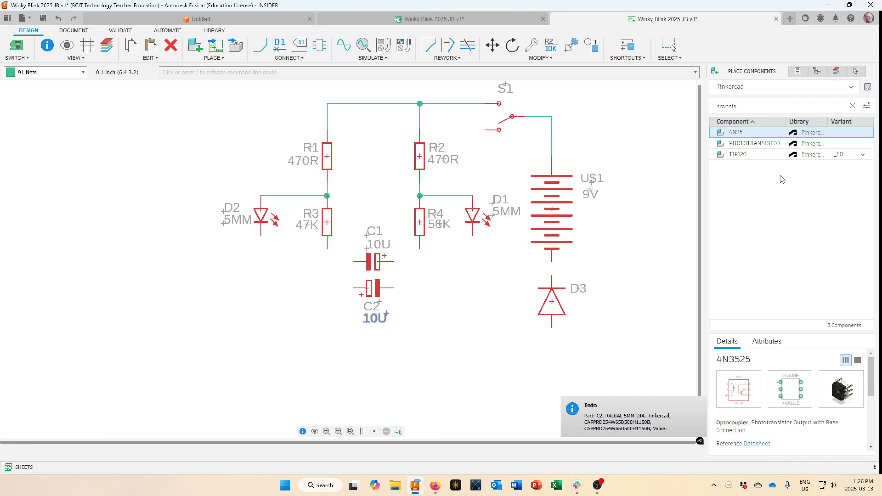
{"action": "left_click", "coordinate": [794, 144]}
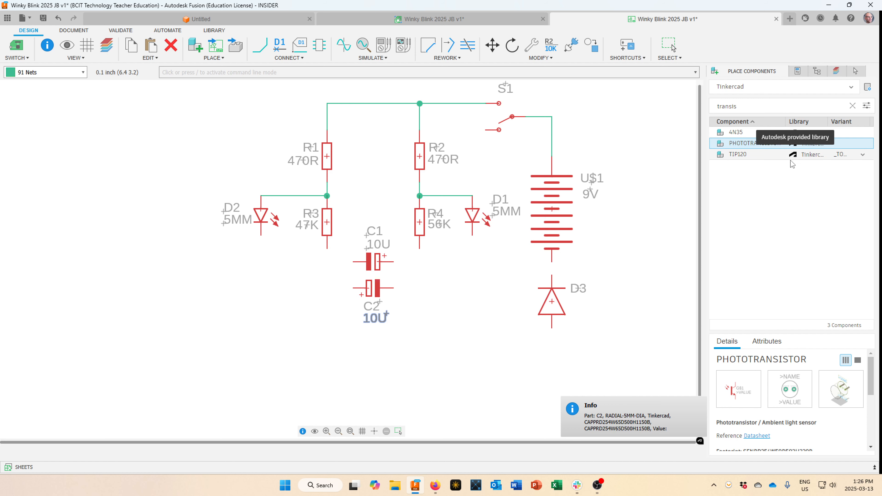
{"action": "left_click", "coordinate": [790, 156]}
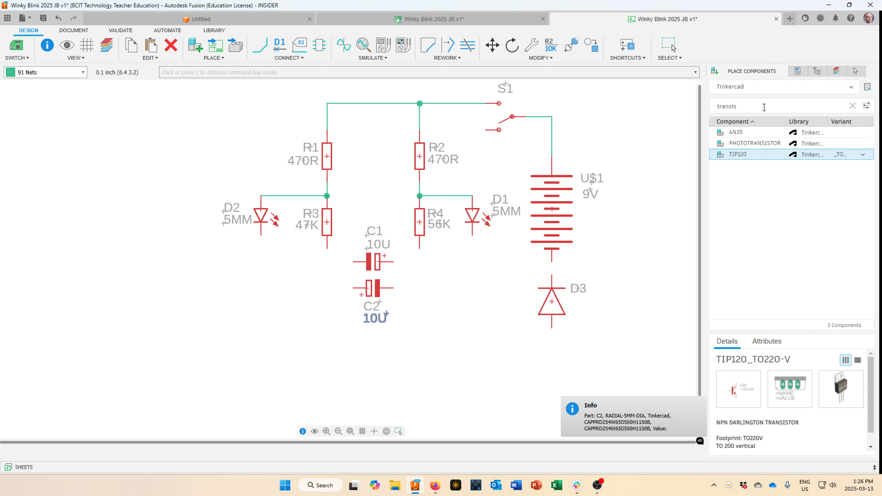
Search for 'npn', review the NPN part's package variants, and bring up the library choices.
{"action": "left_click_drag", "start_coordinate": [763, 107], "coordinate": [697, 107]}
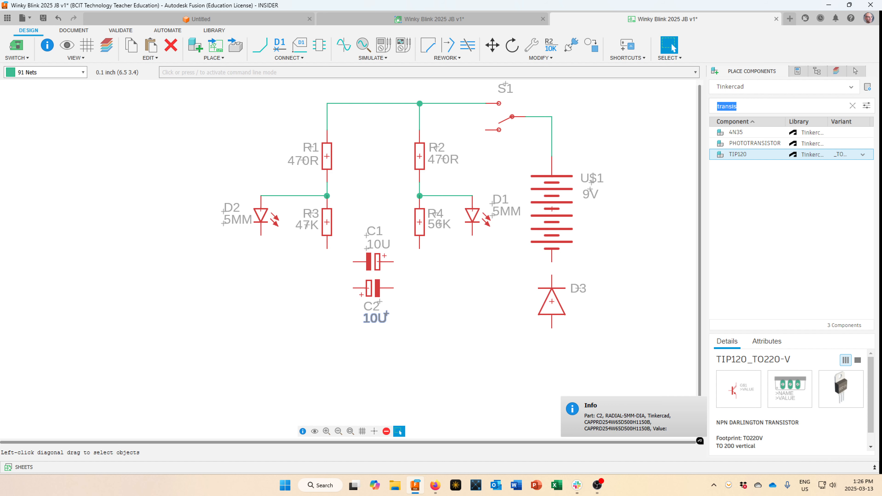
{"action": "type", "text": "npn"}
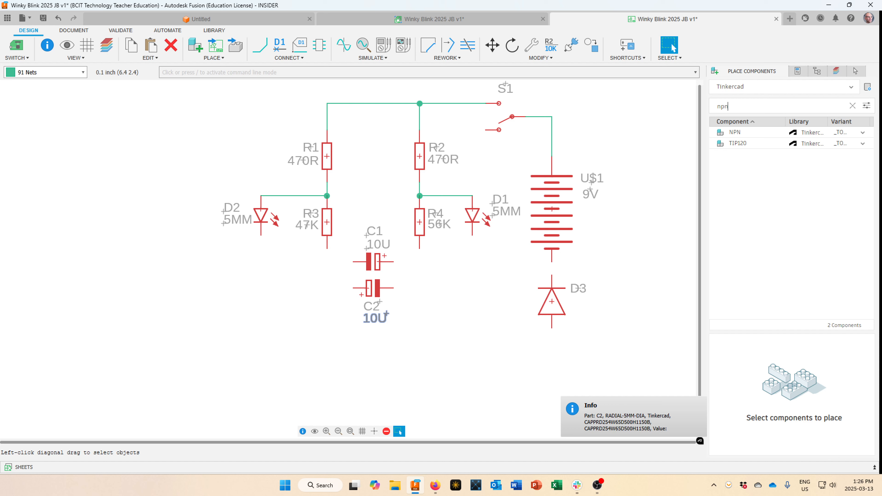
{"action": "left_click", "coordinate": [863, 132]}
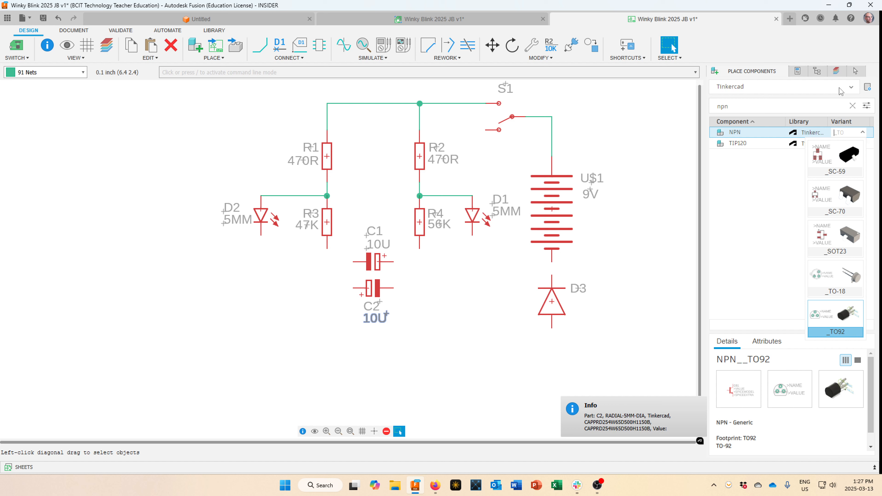
{"action": "left_click", "coordinate": [851, 88]}
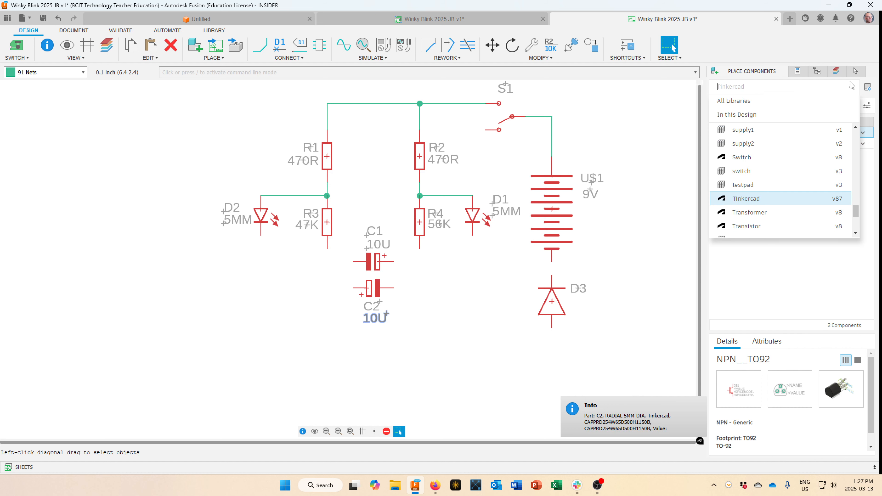
Switch the search to All Libraries and search for 'npn'.
{"action": "left_click", "coordinate": [743, 103]}
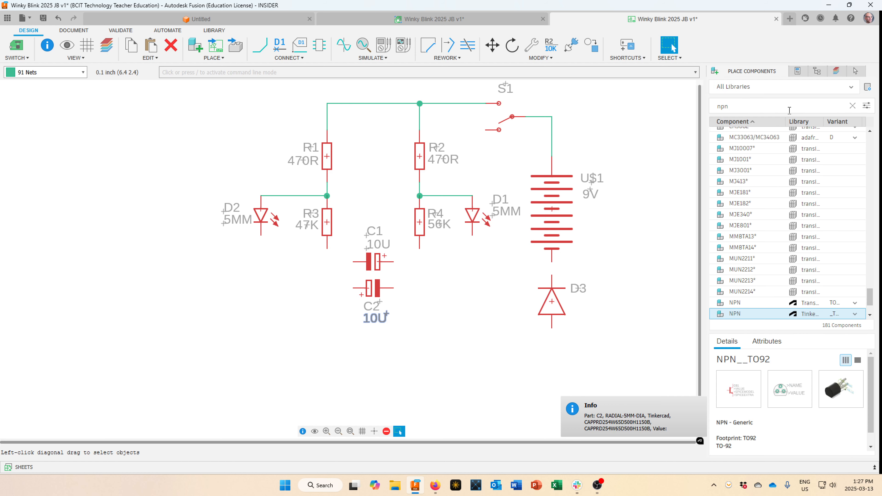
{"action": "left_click", "coordinate": [749, 106]}
{"action": "type", "text": "npn"}
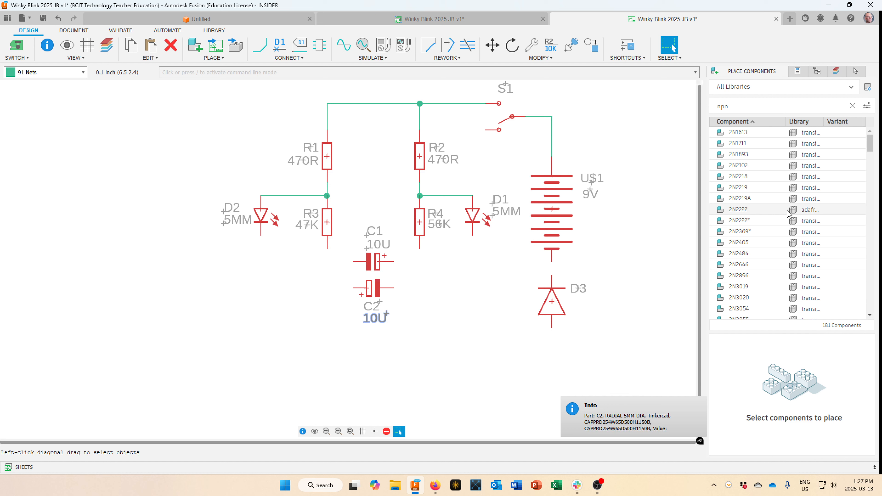
{"action": "scroll", "coordinate": [786, 213], "scroll_direction": "down", "scroll_amount": 3}
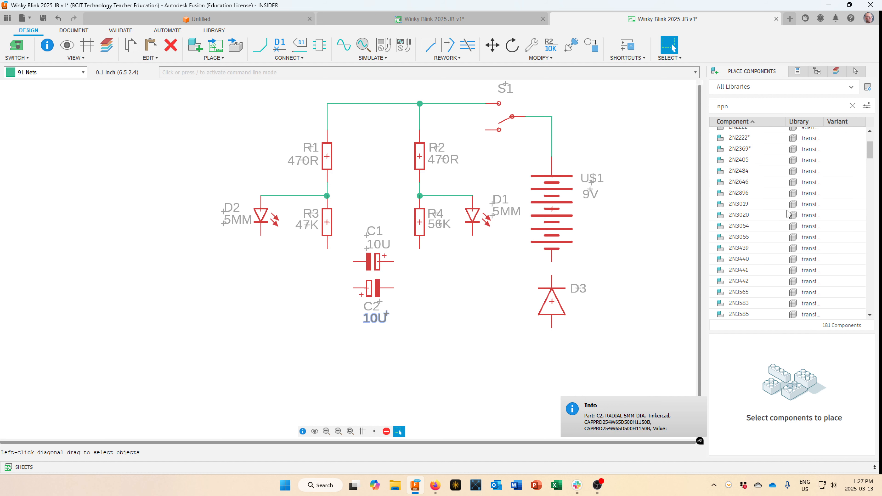
Search '3904' and compare the 2N3904 and NPN_ MMBT3904 part details.
{"action": "double_click", "coordinate": [731, 104]}
{"action": "type", "text": "3904"}
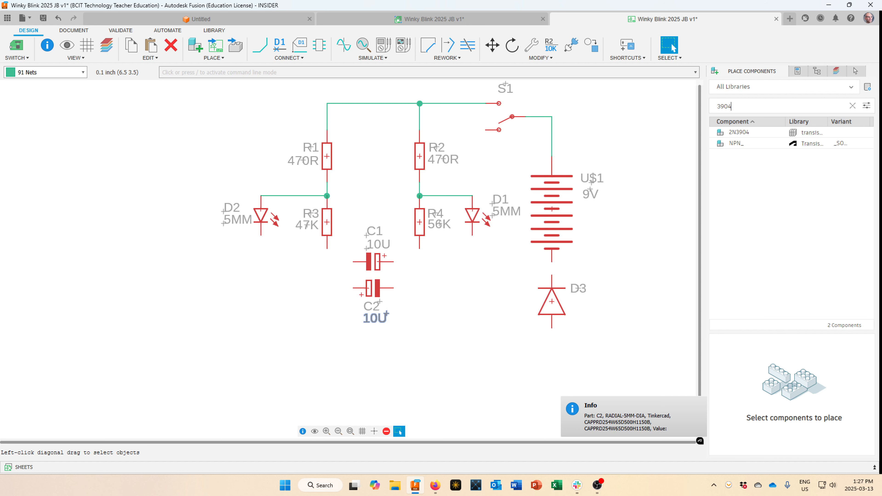
{"action": "left_click", "coordinate": [800, 135]}
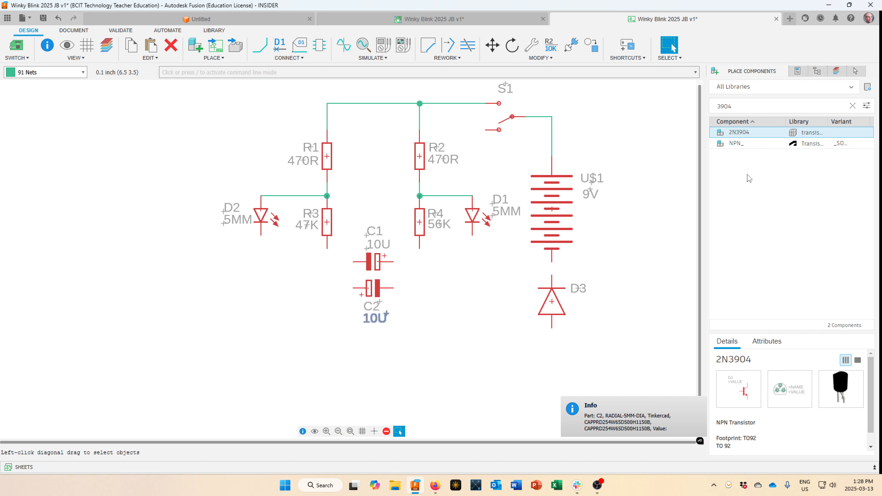
{"action": "left_click", "coordinate": [744, 144]}
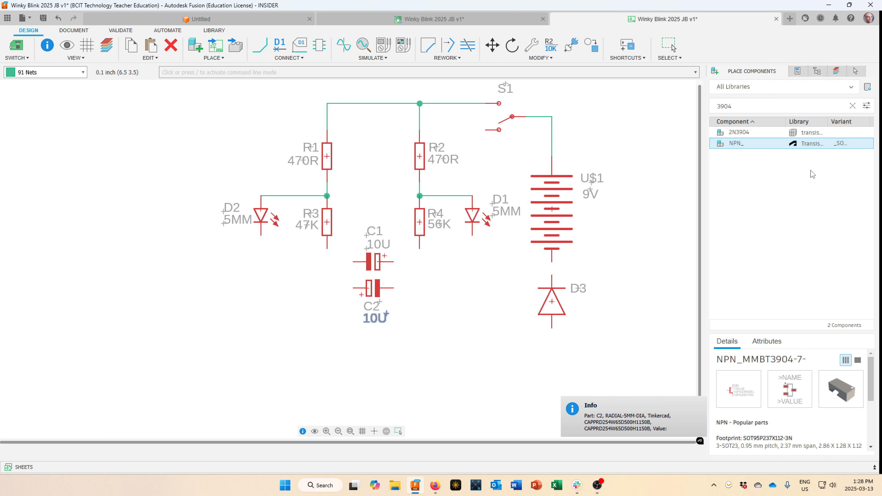
Search 'bc546' and select the NPN_ part with NPN_BC546_TO92-CBE.
{"action": "left_click_drag", "start_coordinate": [747, 104], "coordinate": [692, 100]}
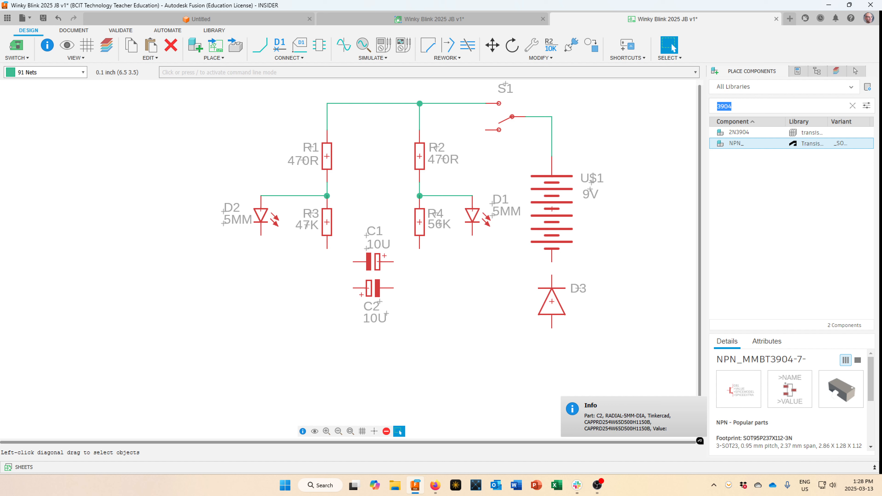
{"action": "type", "text": "b"}
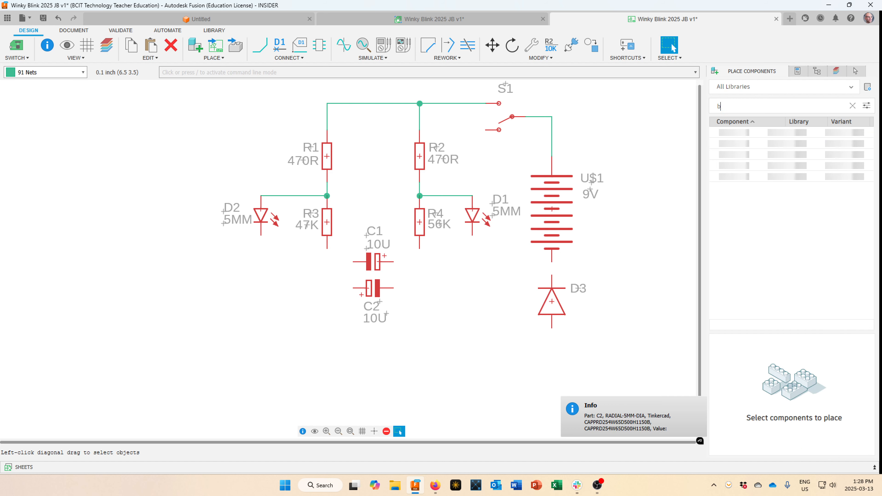
{"action": "type", "text": "c546"}
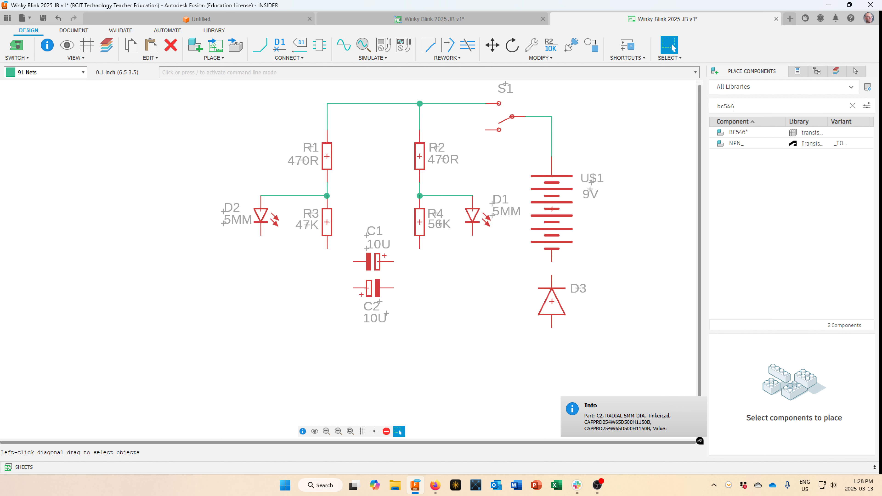
{"action": "left_click", "coordinate": [752, 135]}
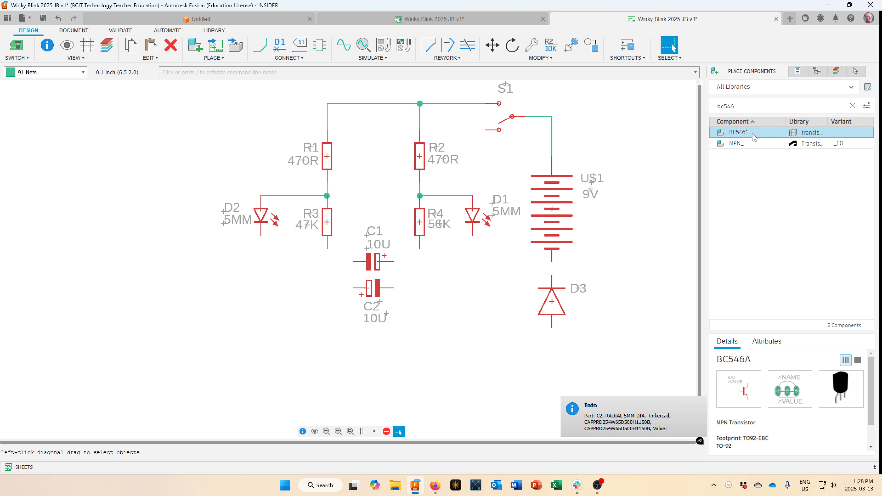
{"action": "left_click", "coordinate": [752, 144]}
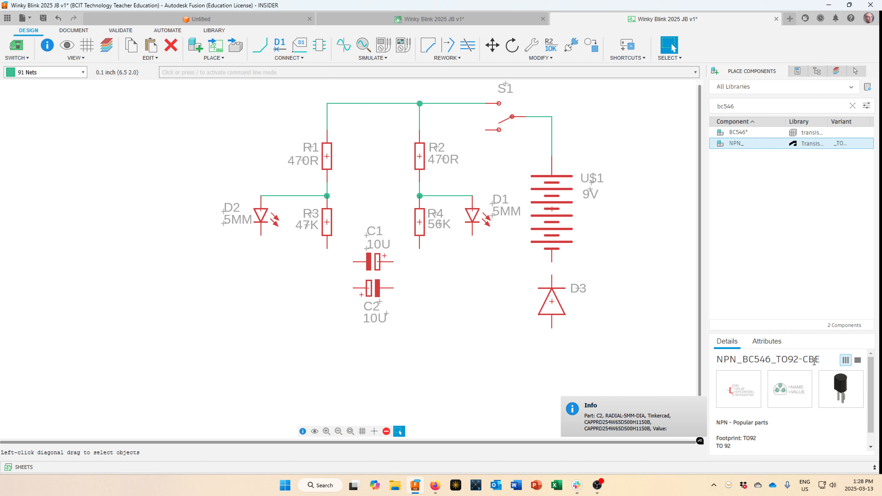
Place BC546 transistor Q1 below the right branch and a mirrored Q2 below the left branch.
{"action": "double_click", "coordinate": [742, 144]}
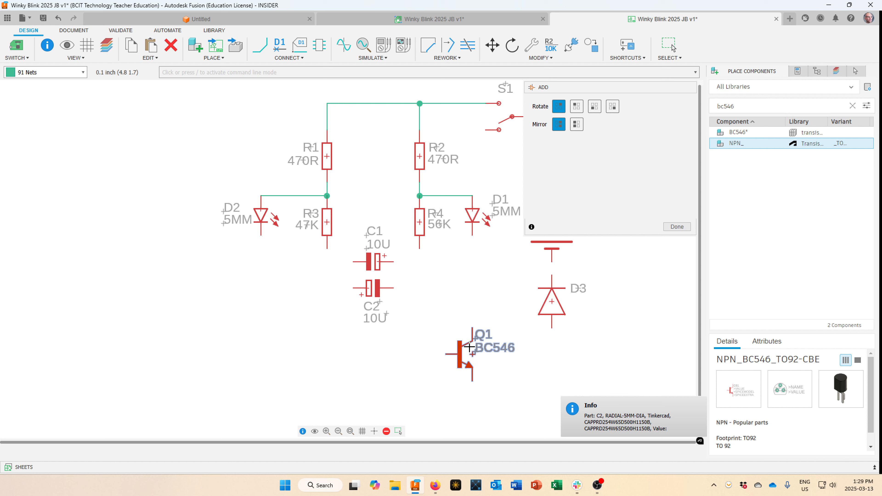
{"action": "left_click", "coordinate": [469, 348]}
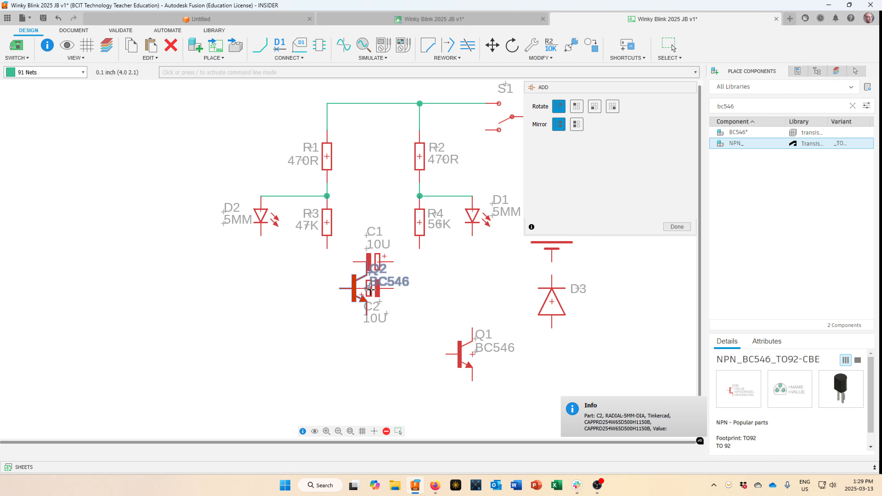
{"action": "left_click", "coordinate": [576, 125]}
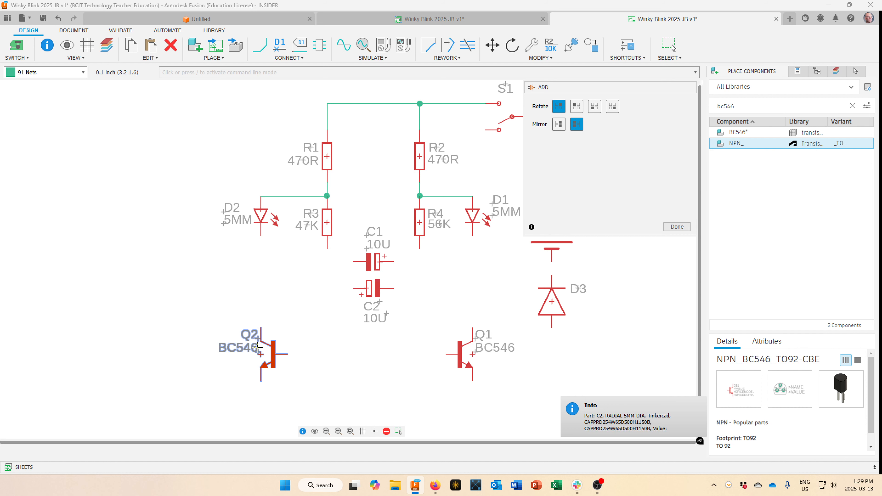
{"action": "left_click", "coordinate": [258, 346]}
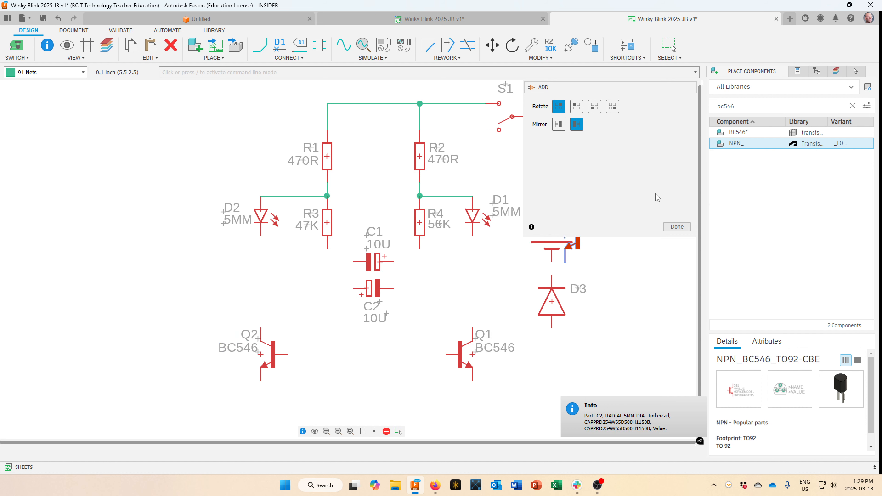
{"action": "left_click", "coordinate": [681, 227]}
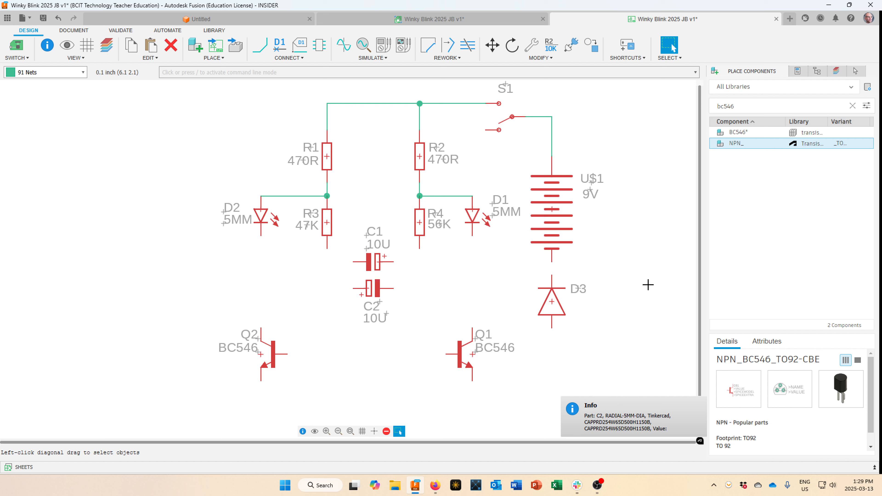
Set the value of transistors Q2 and Q1 to 2N3904 through each part's Value action.
{"action": "right_click", "coordinate": [266, 352]}
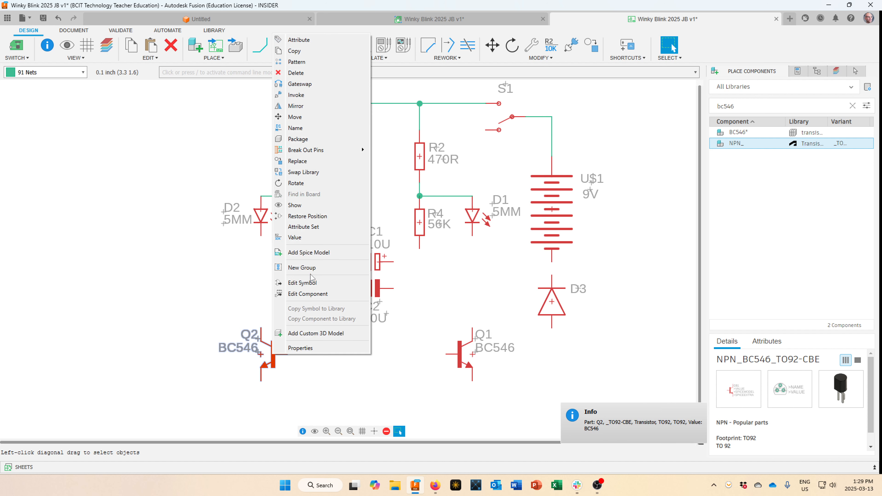
{"action": "left_click", "coordinate": [307, 237]}
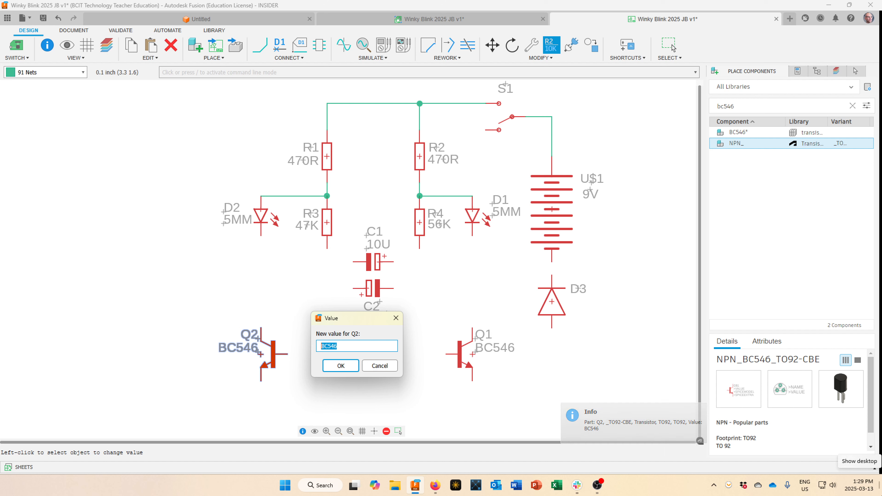
{"action": "type", "text": "@N"}
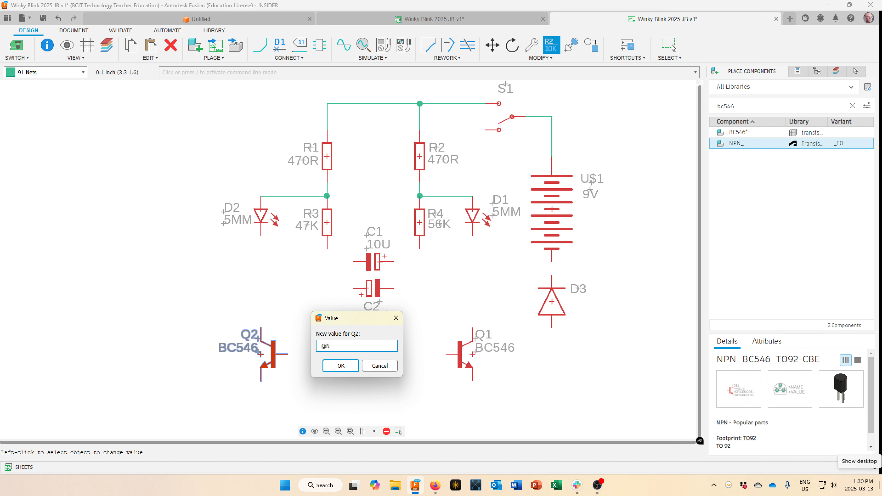
{"action": "key", "text": "BackSpace"}
{"action": "key", "text": "BackSpace"}
{"action": "type", "text": "2N3904"}
{"action": "key", "text": "Return"}
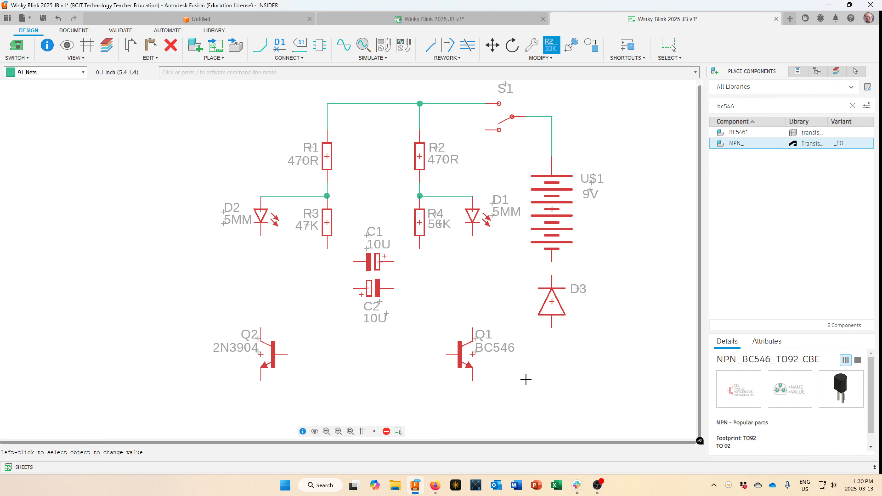
{"action": "right_click", "coordinate": [472, 349]}
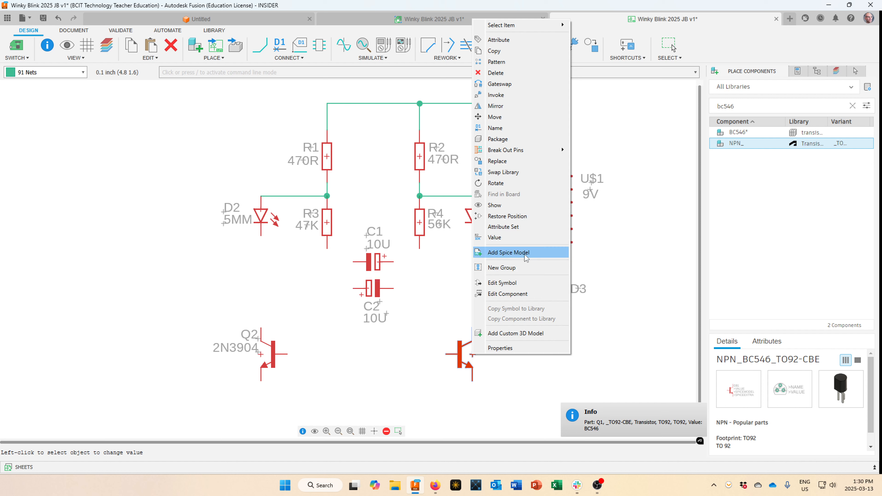
{"action": "left_click", "coordinate": [496, 238]}
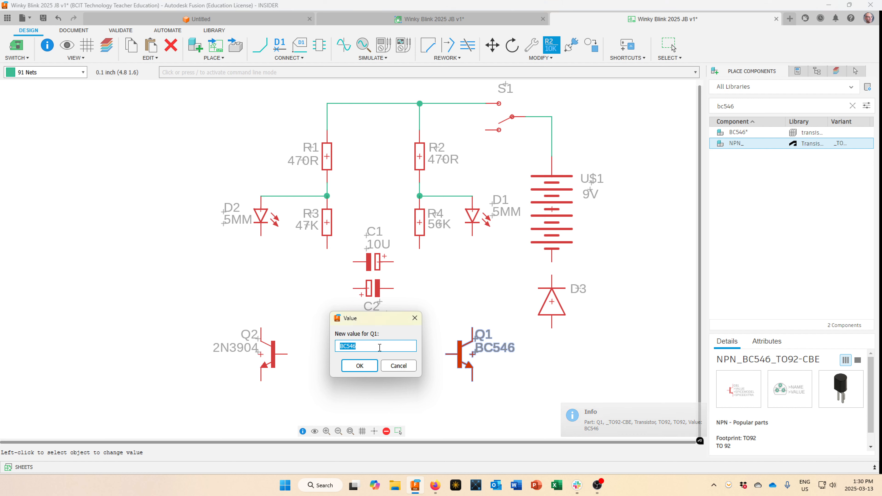
{"action": "type", "text": "2"}
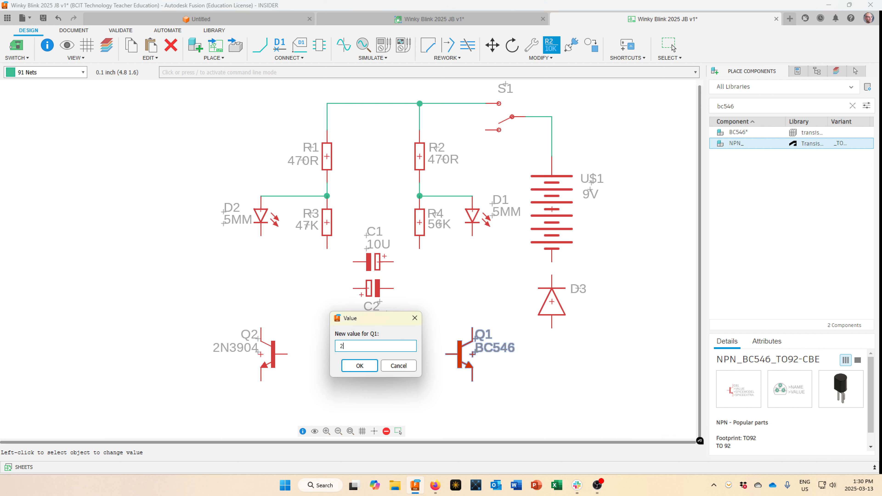
{"action": "type", "text": "N3904"}
{"action": "key", "text": "Return"}
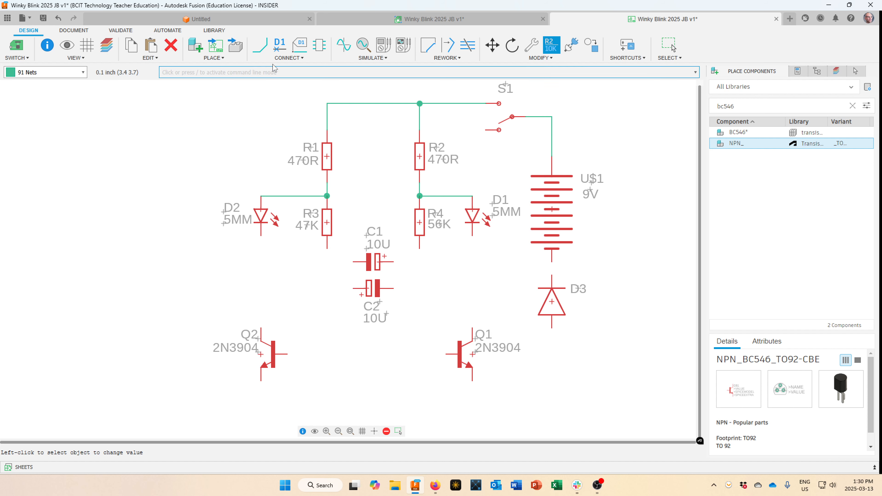
Draw a net wire joining the emitters of transistors Q1 and Q2.
{"action": "left_click", "coordinate": [262, 54]}
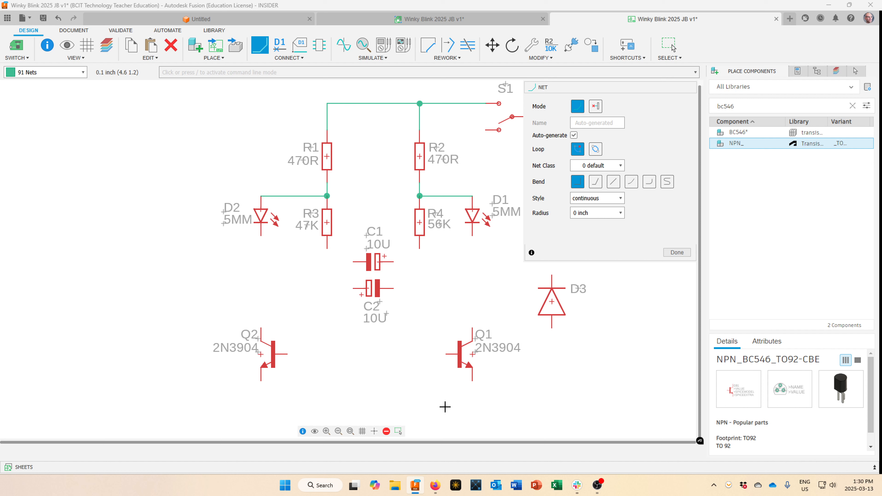
{"action": "left_click", "coordinate": [469, 380]}
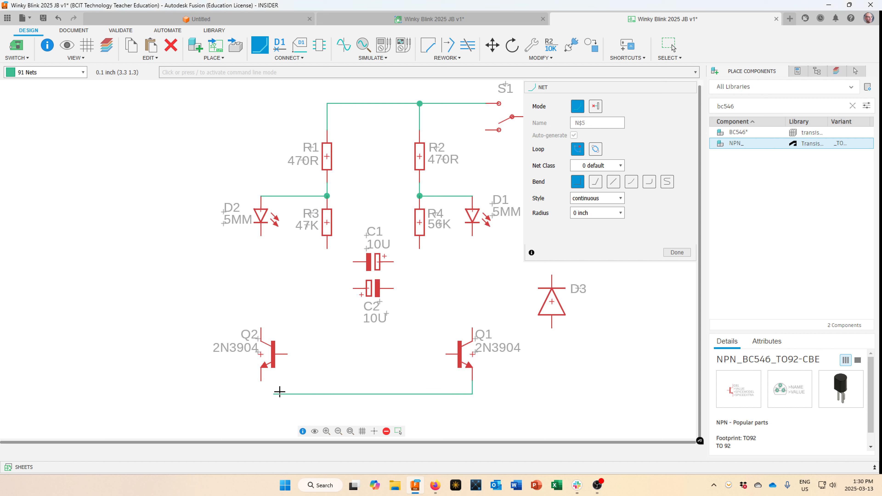
{"action": "left_click", "coordinate": [261, 381]}
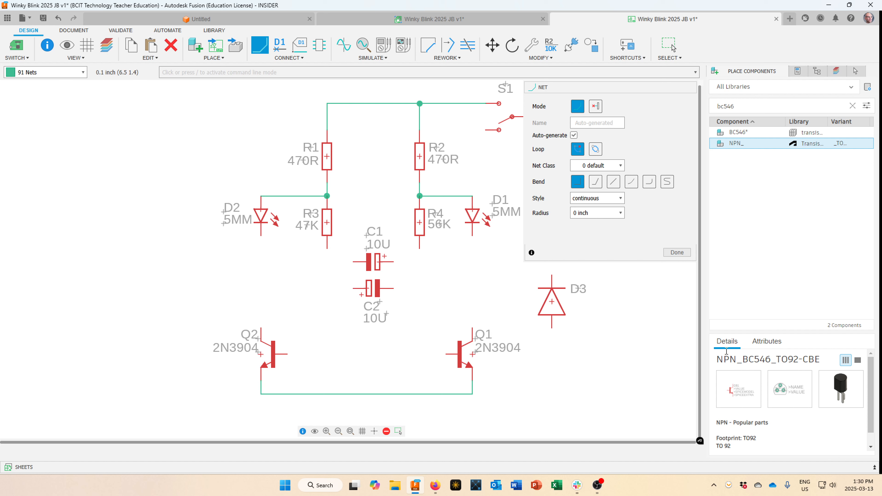
{"action": "left_click", "coordinate": [672, 253]}
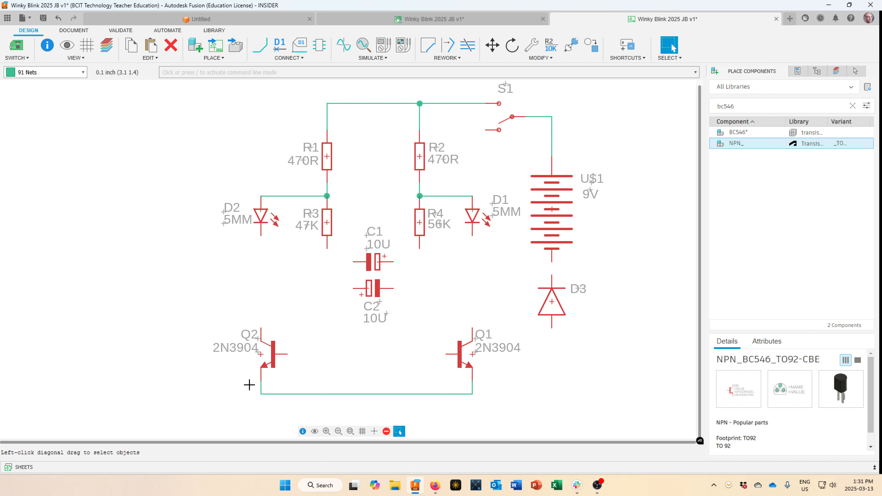
In the linked PCB layout, move transistor Q2 up above Q1, then return to the schematic.
{"action": "left_click", "coordinate": [17, 60]}
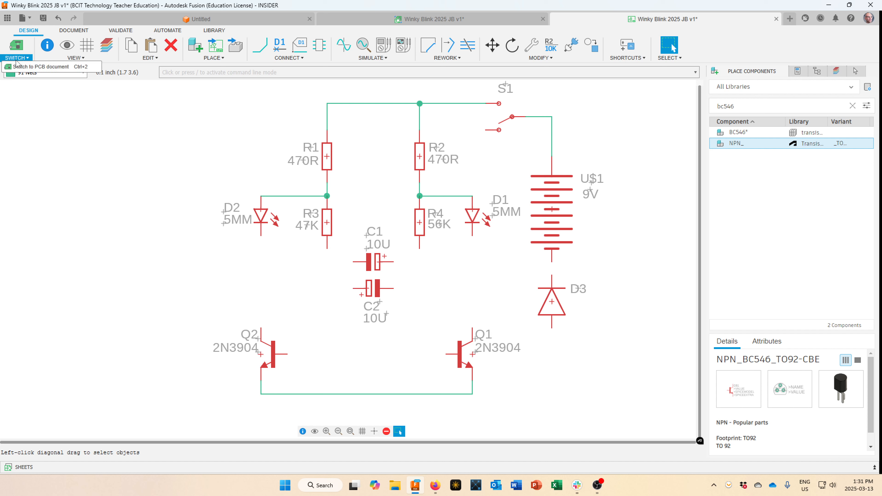
{"action": "left_click", "coordinate": [33, 67]}
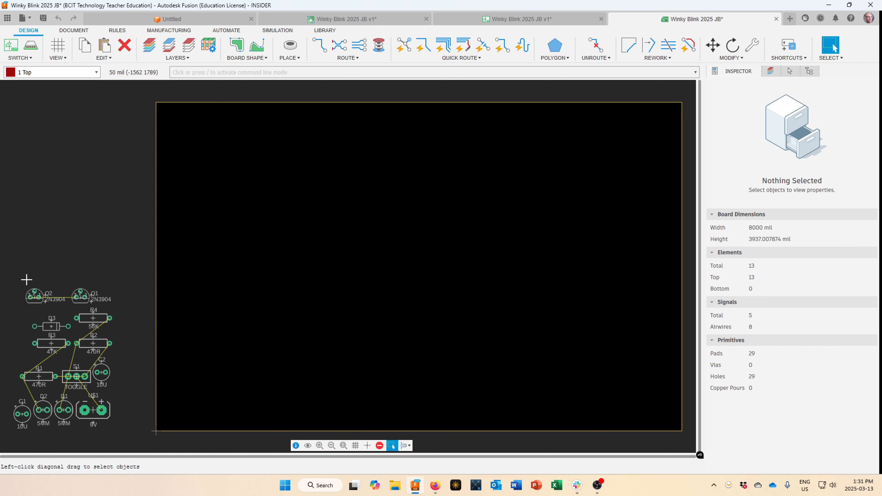
{"action": "left_click", "coordinate": [31, 296]}
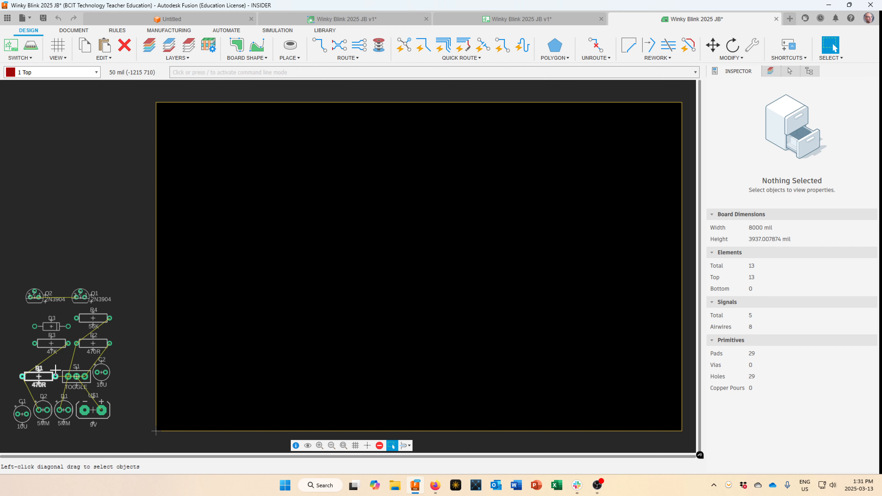
{"action": "scroll", "coordinate": [56, 339], "scroll_direction": "up", "scroll_amount": 2}
{"action": "scroll", "coordinate": [50, 287], "scroll_direction": "down", "scroll_amount": 1}
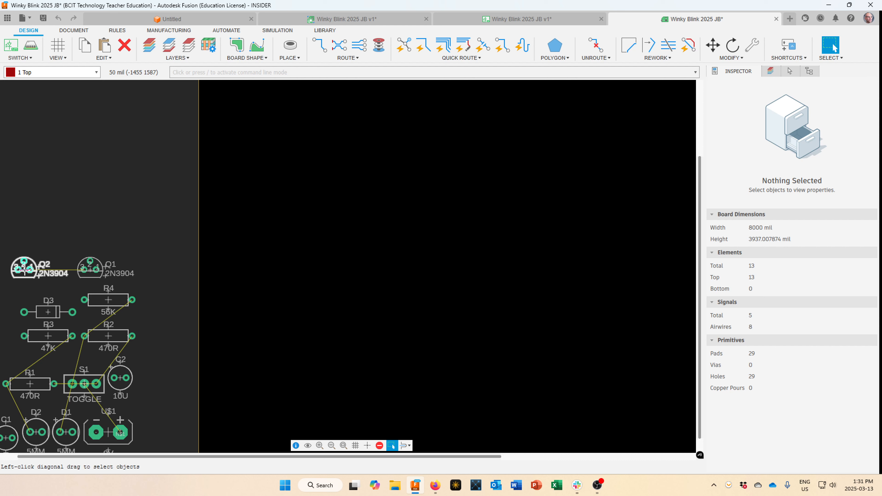
{"action": "left_click_drag", "start_coordinate": [25, 272], "coordinate": [90, 231]}
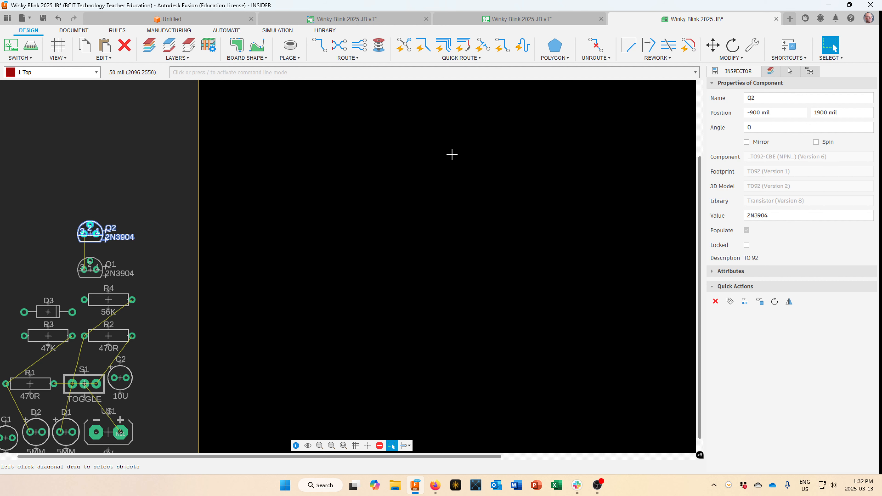
{"action": "left_click", "coordinate": [529, 19]}
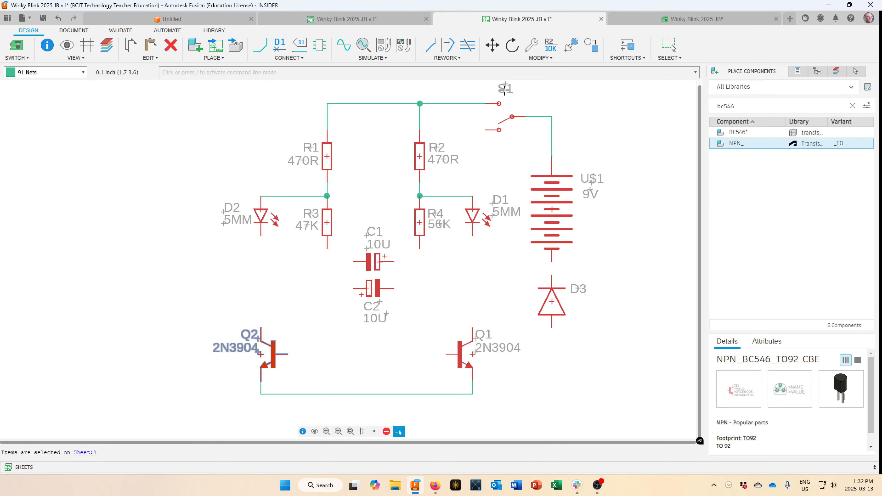
Wire LEDs D2 and D1 to the collectors of Q2 and Q1.
{"action": "left_click", "coordinate": [260, 43]}
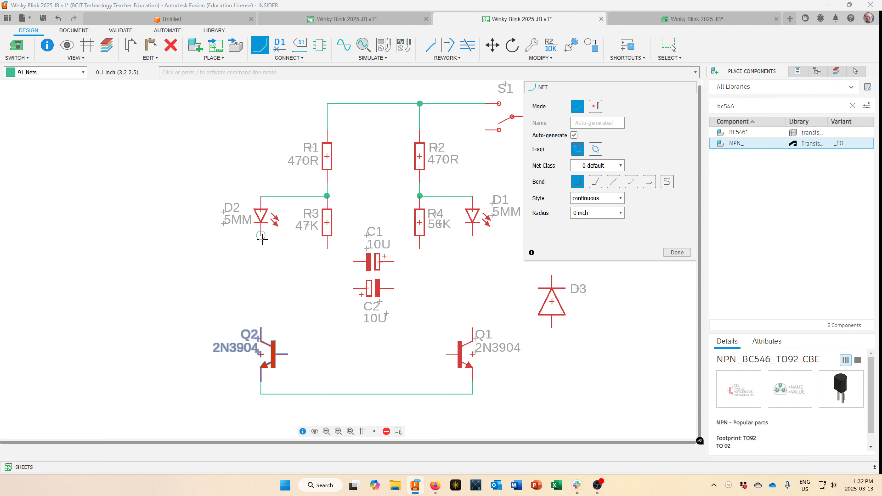
{"action": "left_click", "coordinate": [261, 236]}
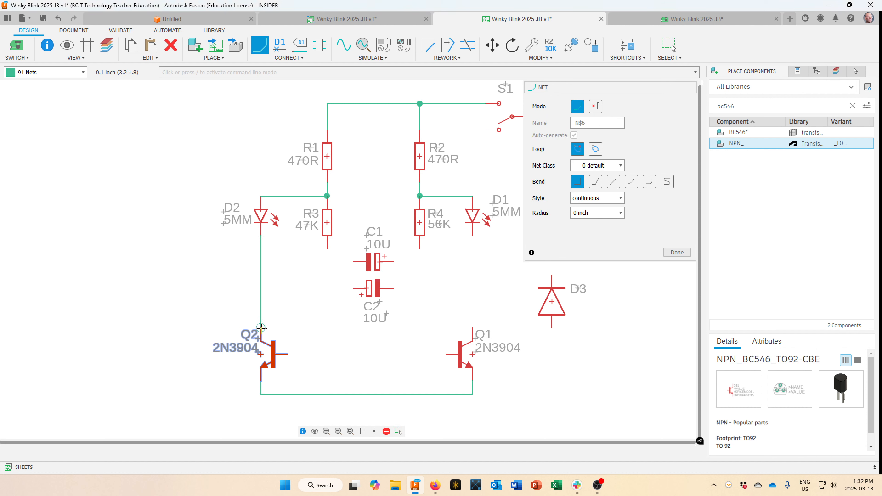
{"action": "left_click", "coordinate": [261, 327]}
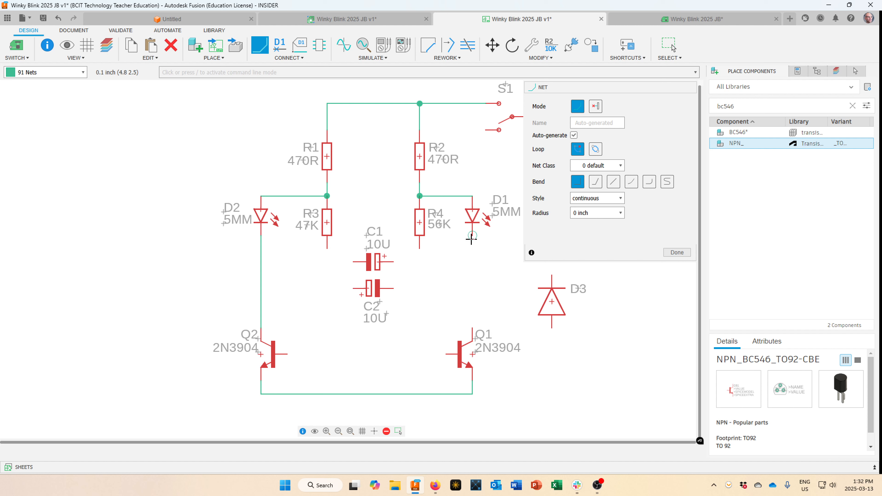
{"action": "left_click", "coordinate": [472, 235]}
{"action": "left_click", "coordinate": [472, 328]}
Wire R4 and R3 to the bases of Q1 and Q2, and C2's left pin to the D2–Q2 wire.
{"action": "left_click", "coordinate": [420, 250]}
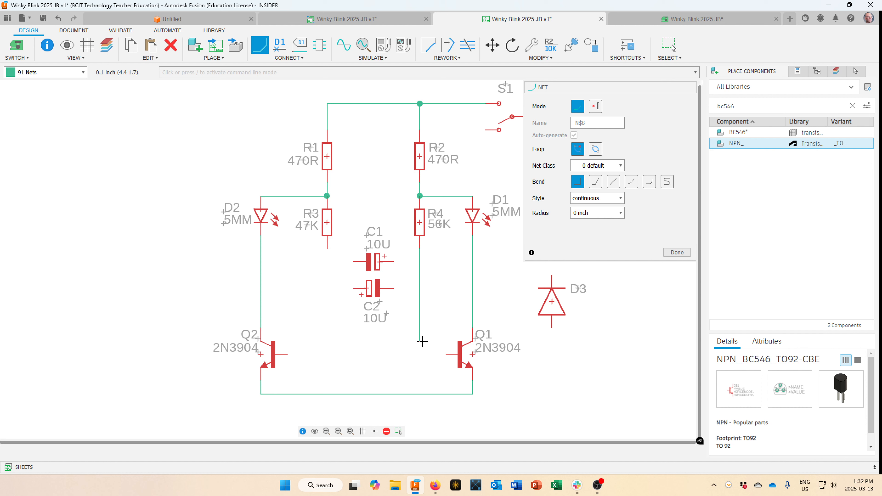
{"action": "left_click", "coordinate": [443, 354]}
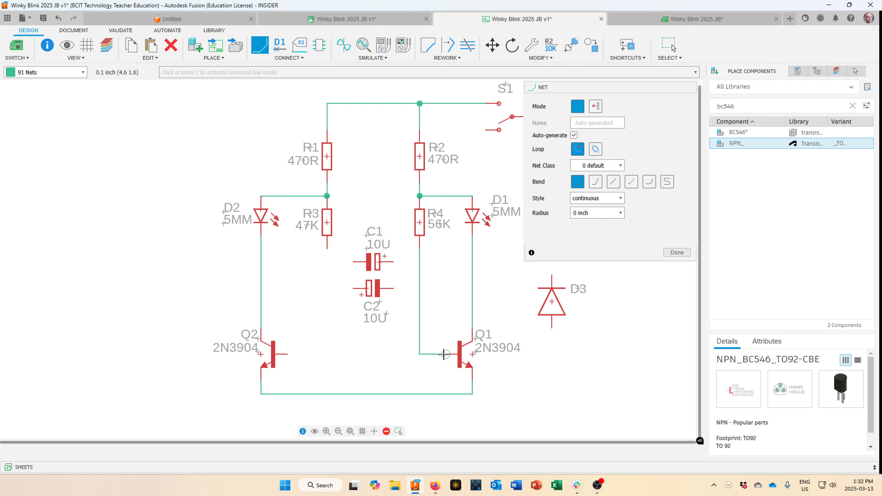
{"action": "left_click", "coordinate": [327, 250]}
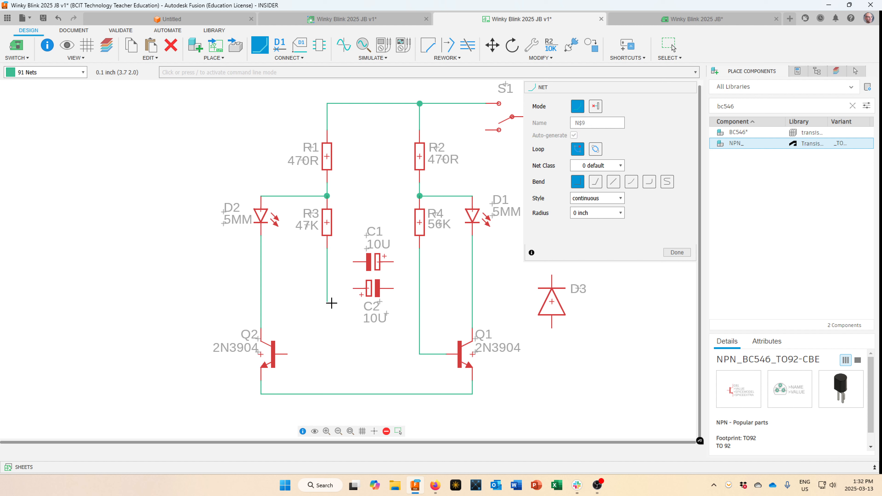
{"action": "left_click", "coordinate": [291, 353]}
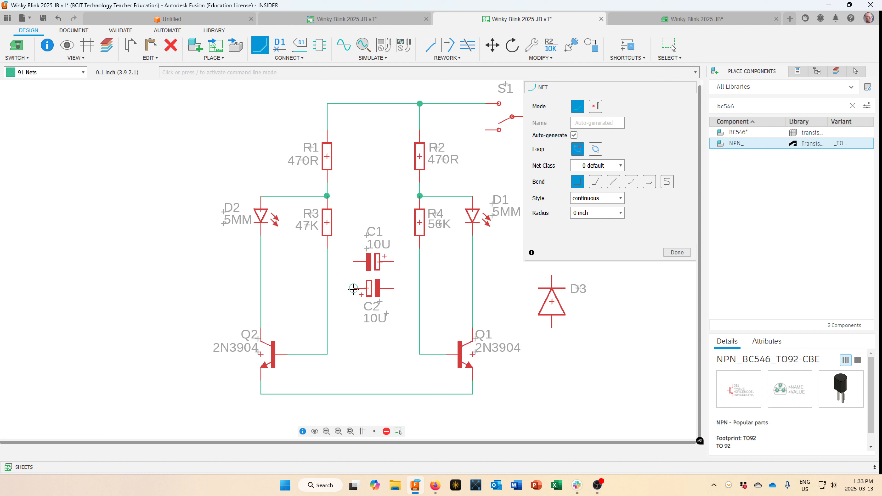
{"action": "left_click", "coordinate": [353, 289]}
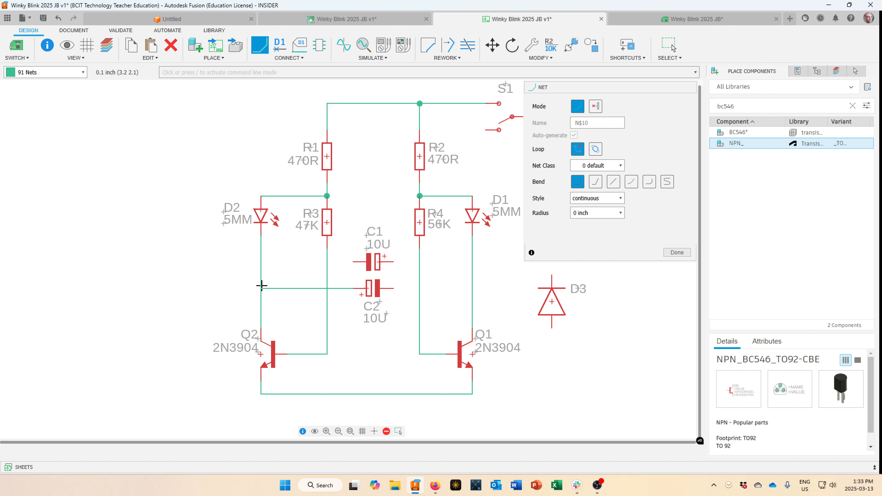
{"action": "left_click", "coordinate": [261, 286]}
{"action": "left_click", "coordinate": [671, 44]}
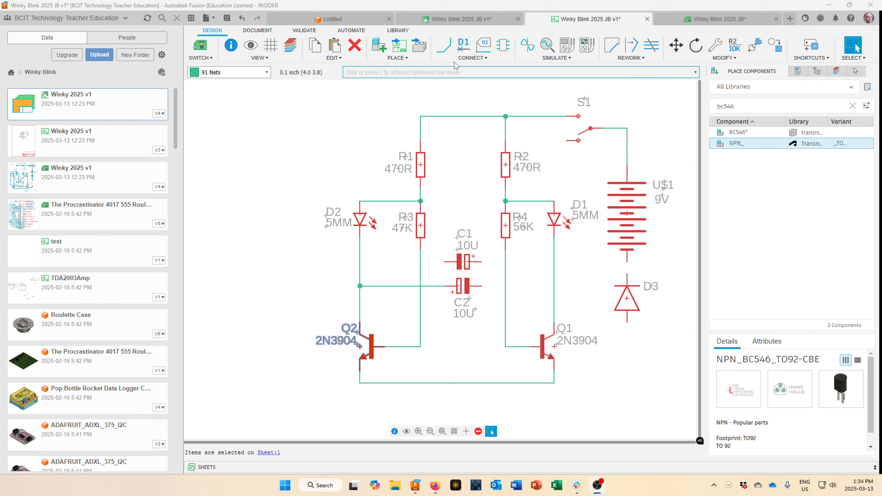
Cross-connect C2 to the R4–Q1 wire and C1 between R3's wire and the D1–Q1 wire.
{"action": "left_click", "coordinate": [451, 54]}
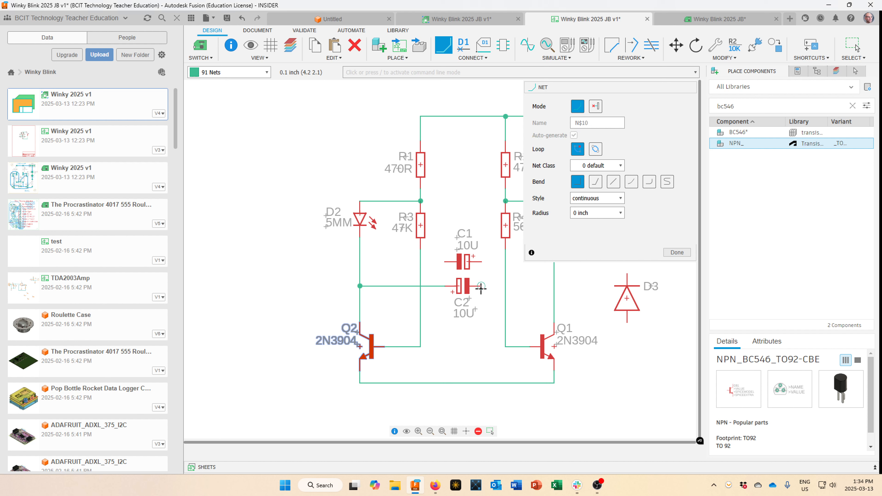
{"action": "left_click", "coordinate": [505, 285]}
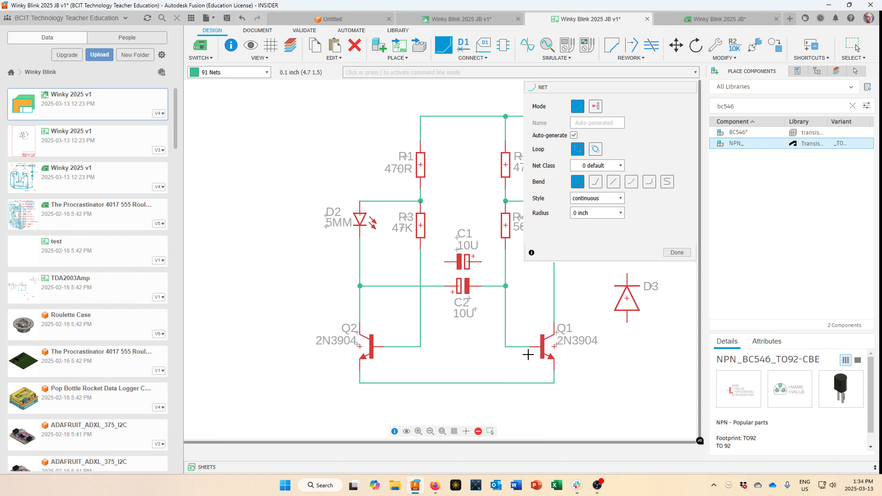
{"action": "scroll", "coordinate": [481, 277], "scroll_direction": "up", "scroll_amount": 3}
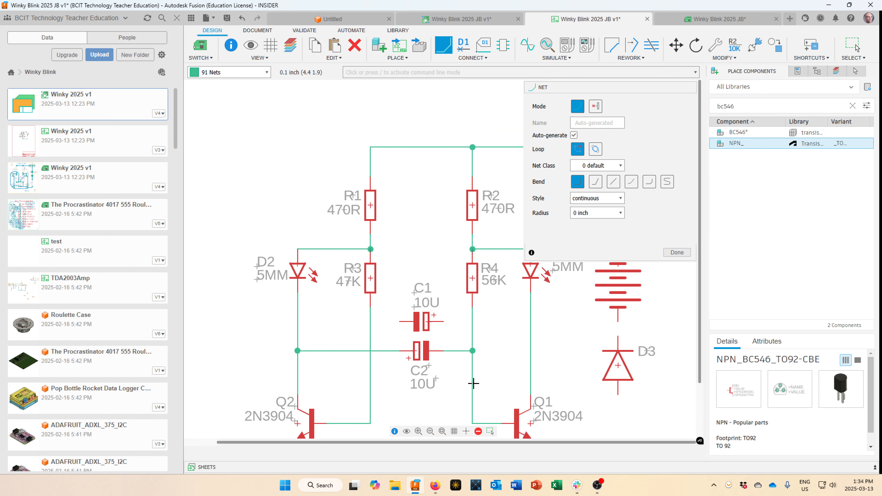
{"action": "left_click", "coordinate": [439, 310]}
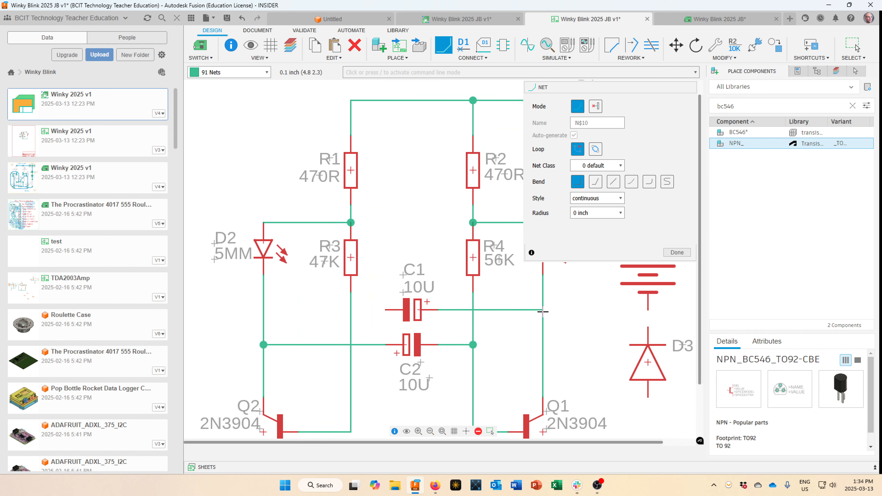
{"action": "left_click", "coordinate": [543, 309]}
{"action": "left_click", "coordinate": [385, 310]}
{"action": "left_click", "coordinate": [351, 309]}
{"action": "scroll", "coordinate": [372, 408], "scroll_direction": "down", "scroll_amount": 3}
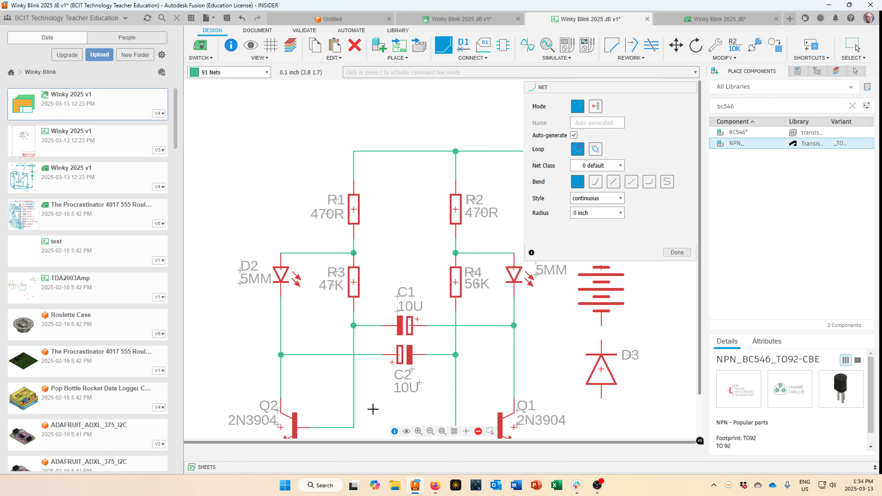
{"action": "middle_click_drag", "start_coordinate": [372, 409], "coordinate": [347, 317]}
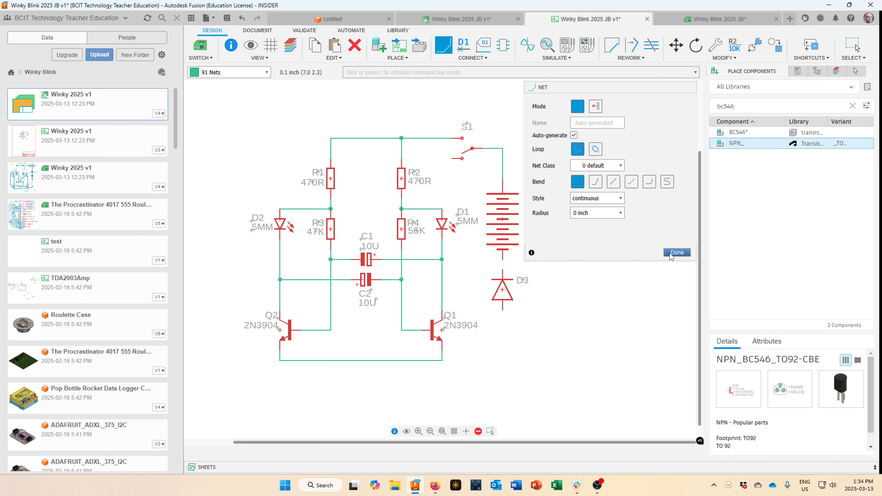
{"action": "left_click", "coordinate": [676, 252]}
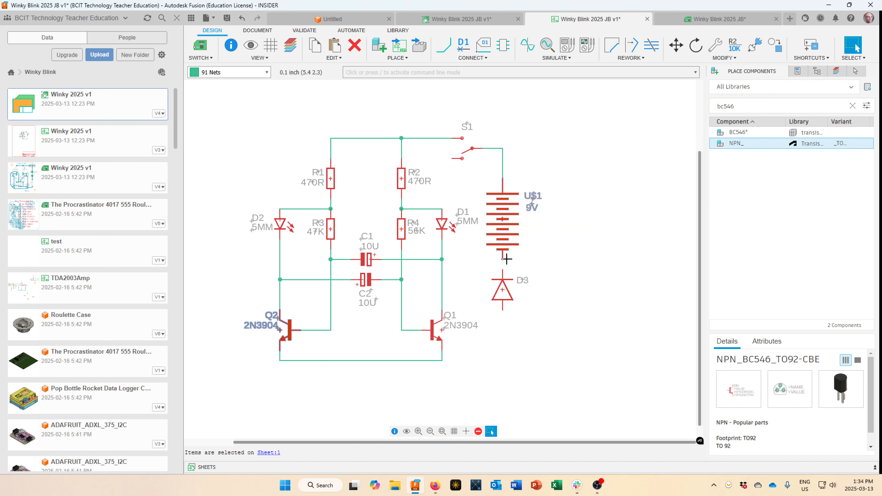
Wire the battery's bottom terminal to D3 and D3 down to the joined emitter wire.
{"action": "key", "text": "n"}
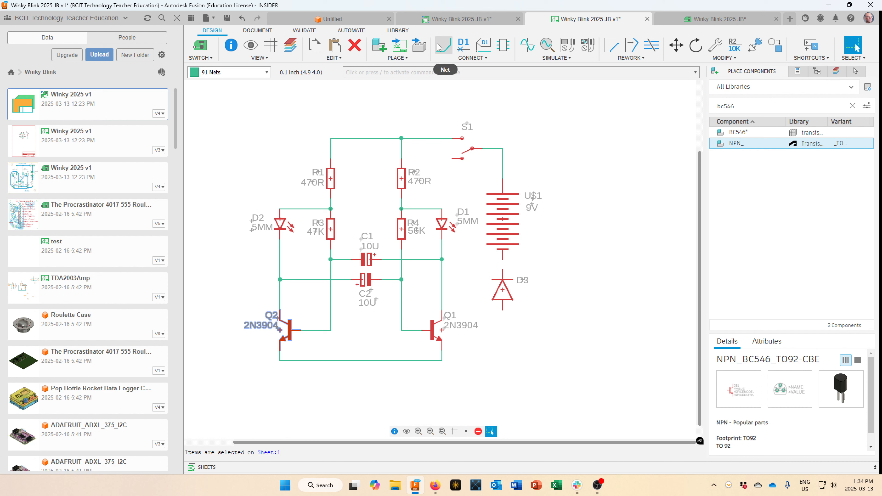
{"action": "left_click", "coordinate": [503, 259]}
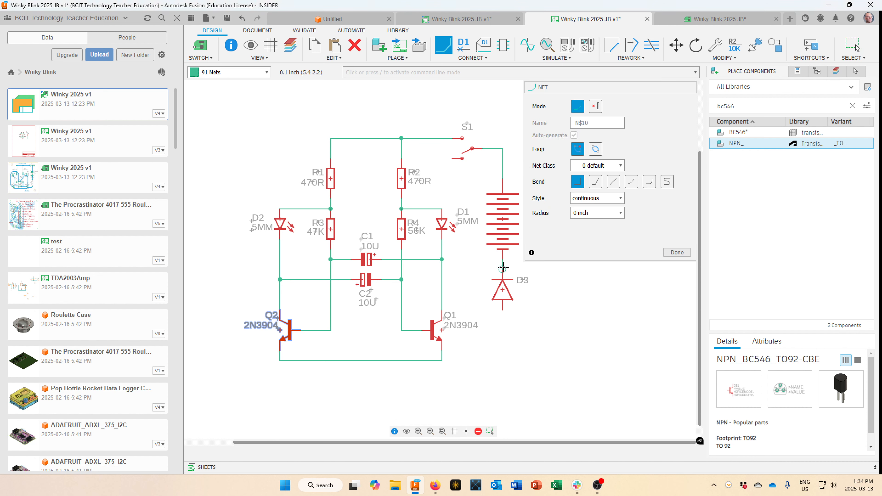
{"action": "left_click", "coordinate": [503, 272]}
{"action": "left_click", "coordinate": [502, 309]}
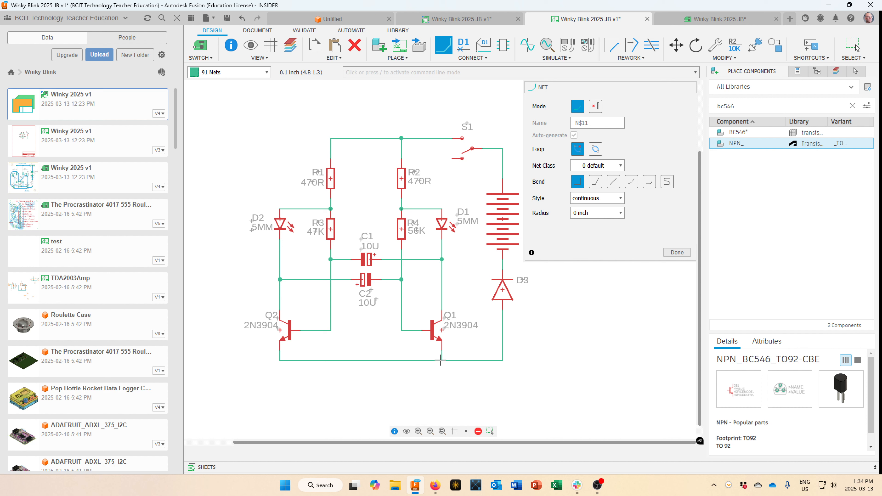
{"action": "left_click", "coordinate": [441, 360]}
{"action": "left_click", "coordinate": [672, 253]}
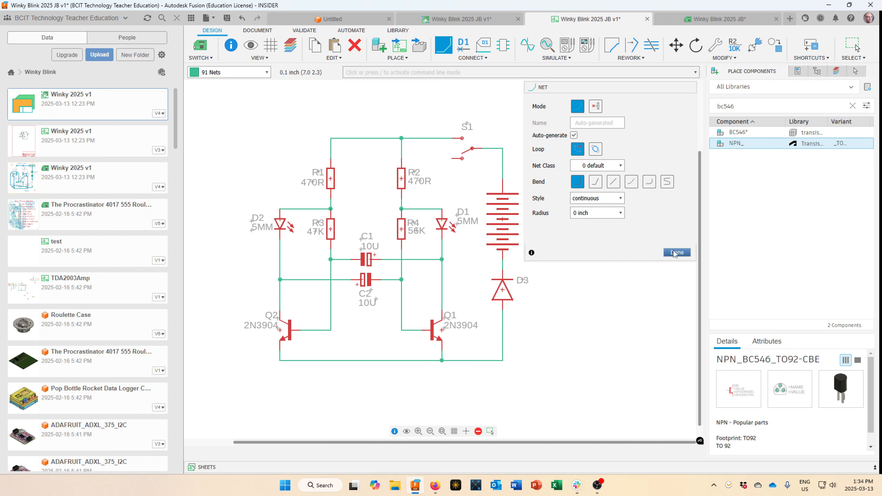
{"action": "middle_click_drag", "start_coordinate": [436, 276], "coordinate": [514, 277]}
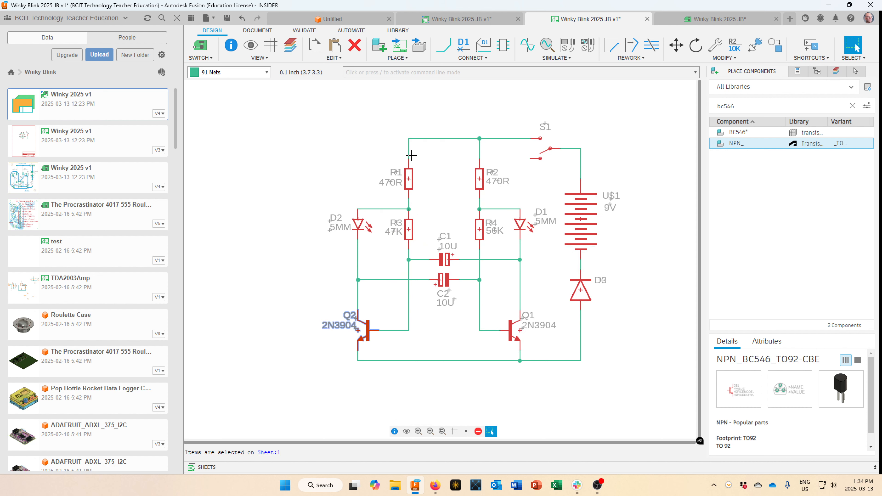
Clear the current selection in the schematic.
{"action": "key", "text": "Escape"}
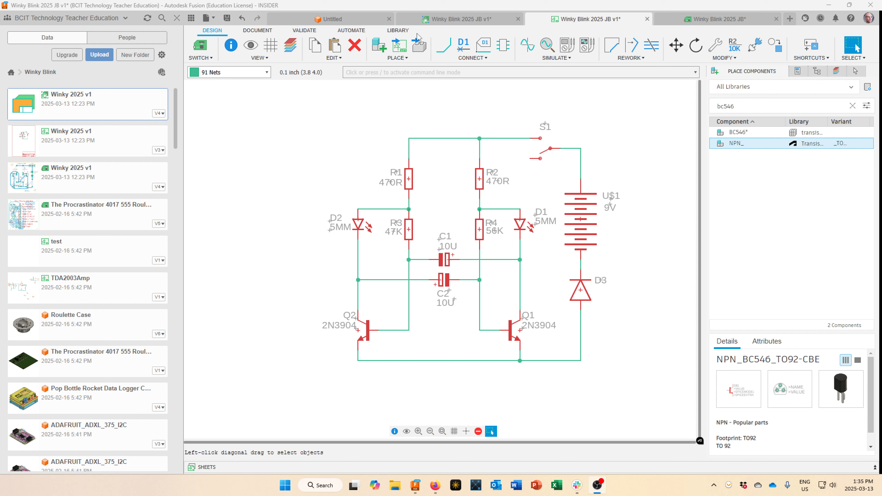
Start PLACE > Insert Design Block, then dismiss its Select File dialog.
{"action": "left_click", "coordinate": [397, 58]}
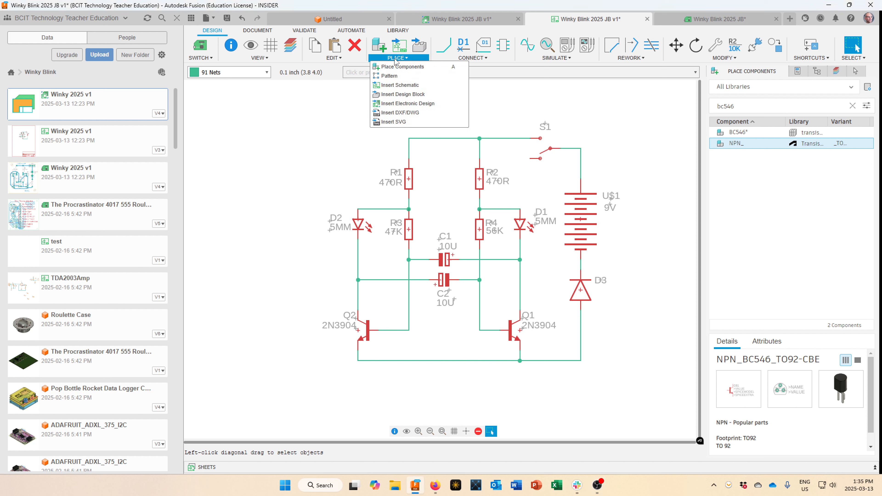
{"action": "left_click", "coordinate": [399, 95]}
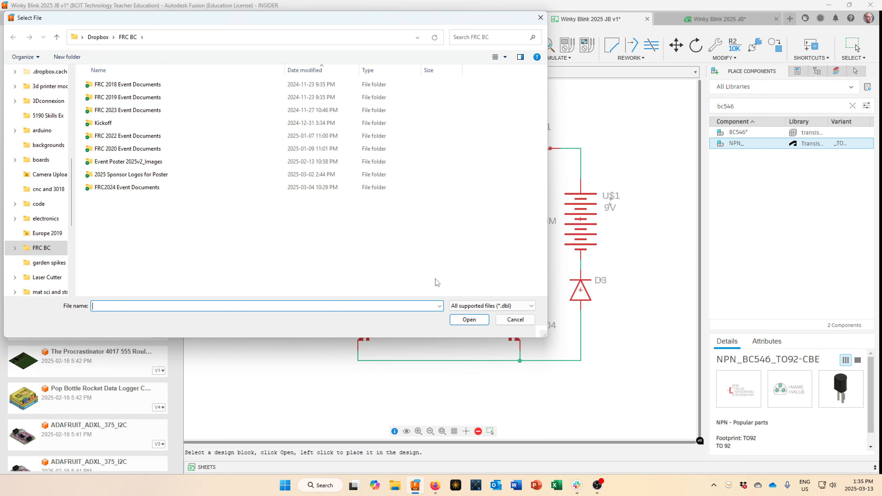
{"action": "left_click", "coordinate": [514, 322]}
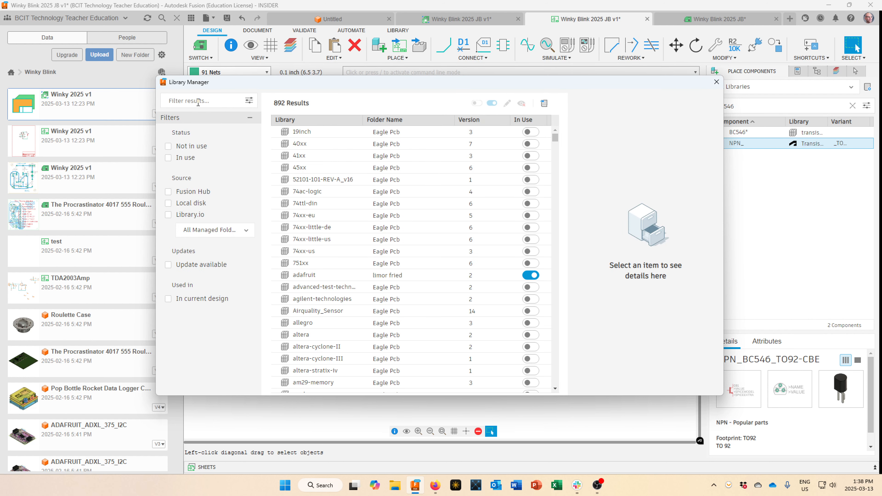
Filter the Library Manager for 'frames', confirm the Fusion Electronics frames library is in use, and close it.
{"action": "type", "text": "frames"}
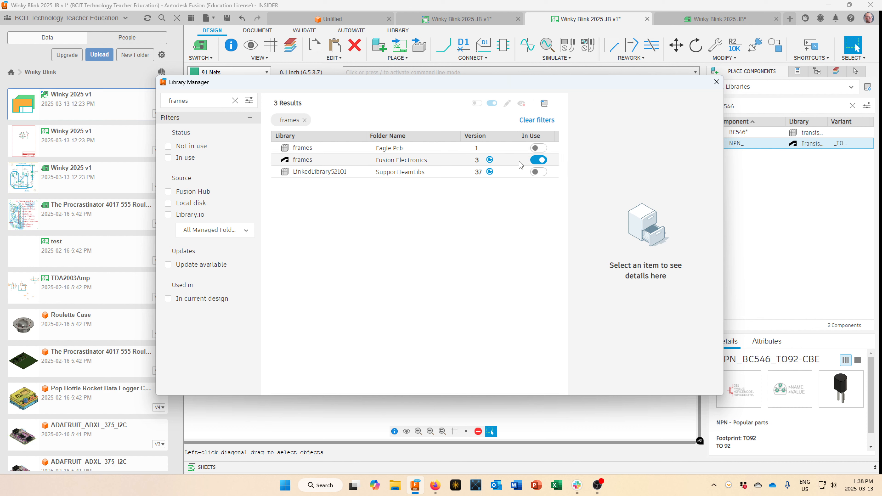
{"action": "left_click", "coordinate": [462, 164]}
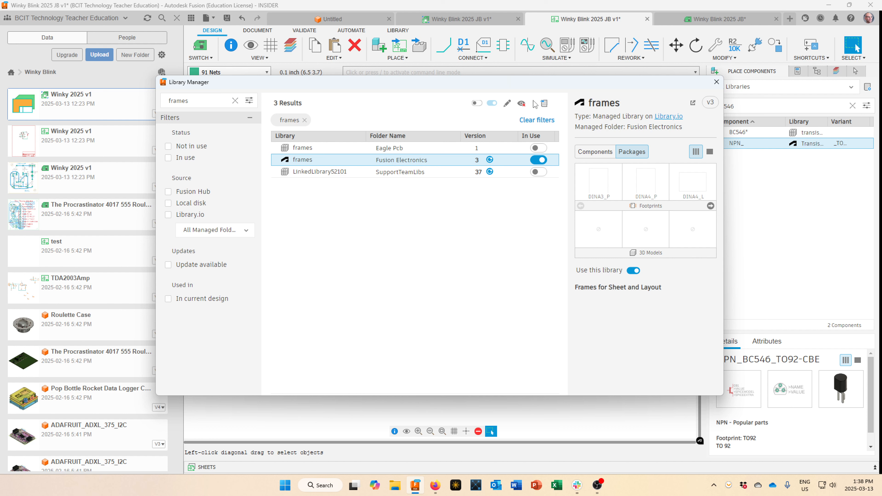
{"action": "left_click", "coordinate": [715, 82]}
{"action": "left_click_drag", "start_coordinate": [752, 106], "coordinate": [719, 106]}
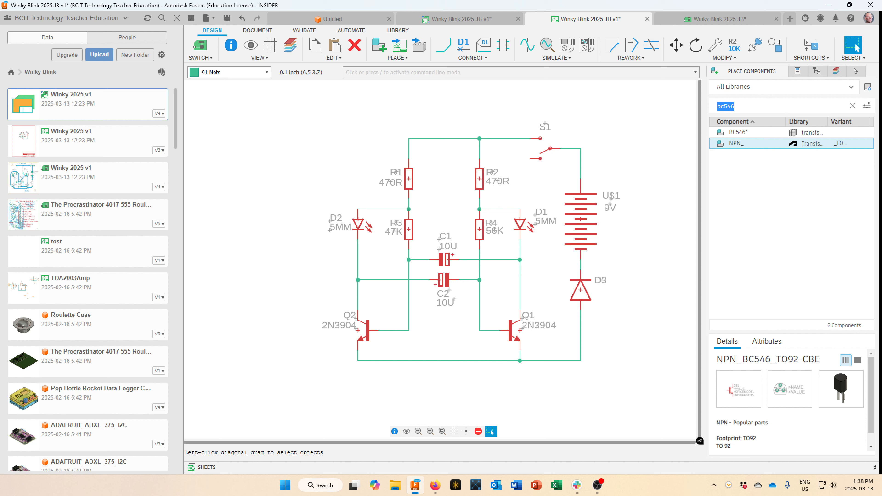
Search parts for 'frame', compare the A4 frames, and start placing the A4L-LOC landscape frame.
{"action": "type", "text": "frame"}
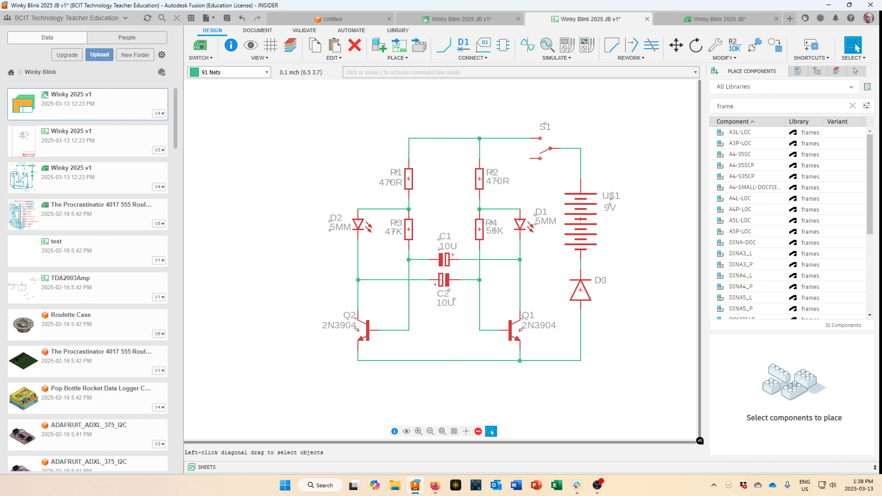
{"action": "left_click", "coordinate": [753, 154]}
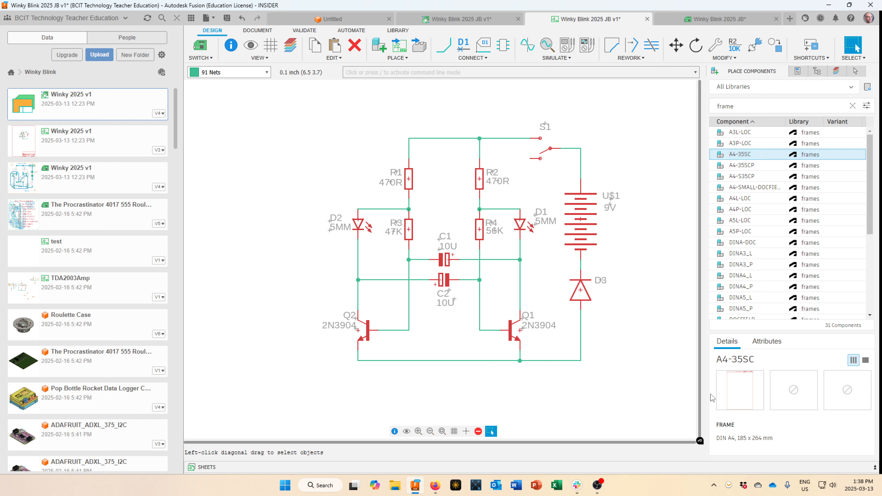
{"action": "left_click", "coordinate": [752, 169]}
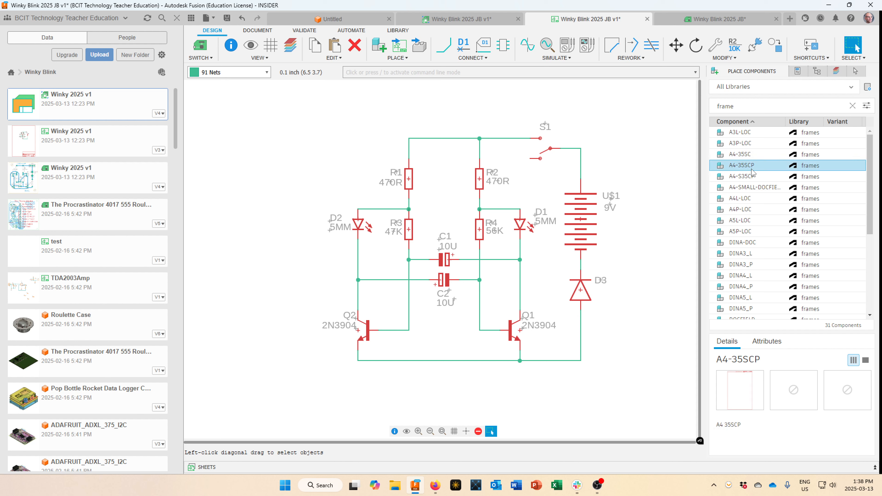
{"action": "left_click", "coordinate": [753, 176]}
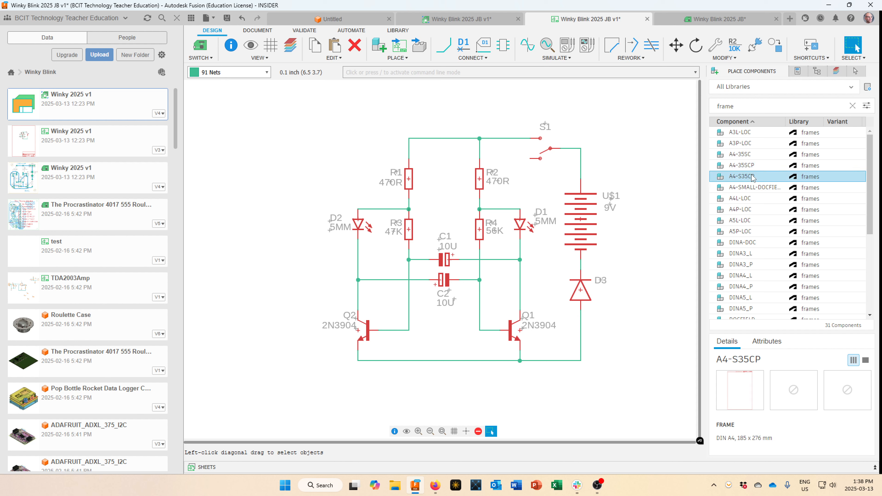
{"action": "left_click", "coordinate": [751, 189]}
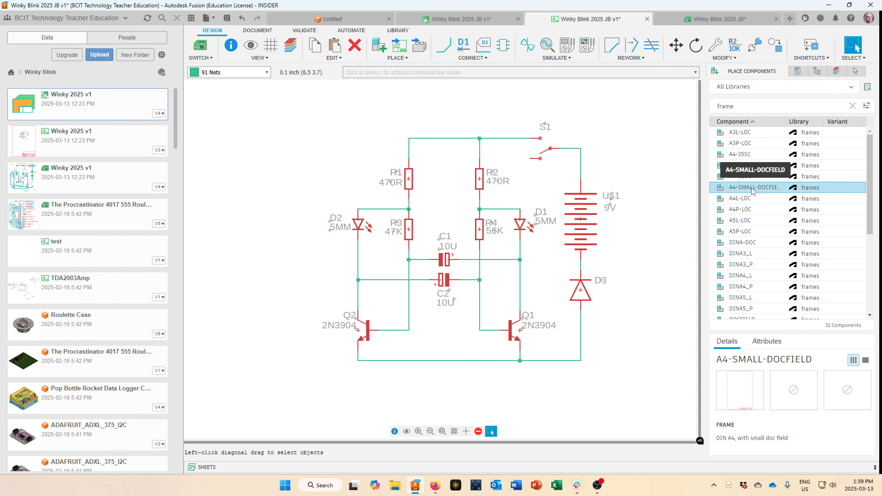
{"action": "left_click", "coordinate": [750, 199]}
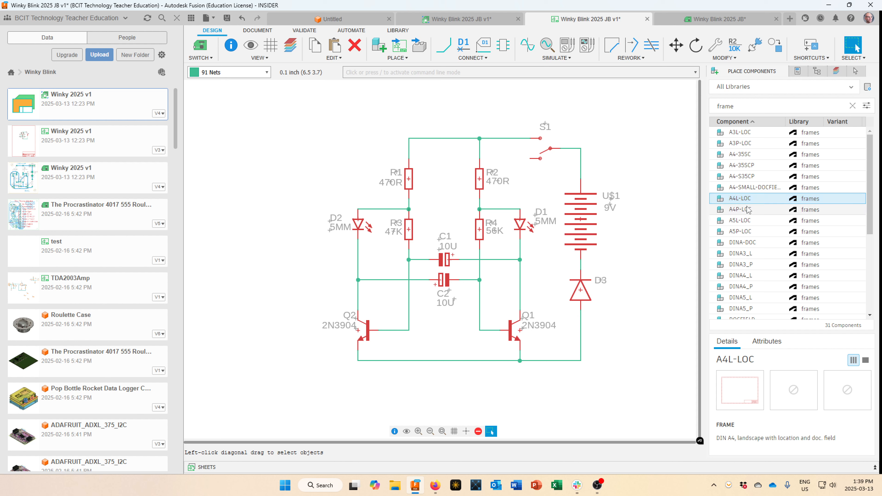
{"action": "left_click", "coordinate": [748, 209]}
{"action": "left_click", "coordinate": [746, 200]}
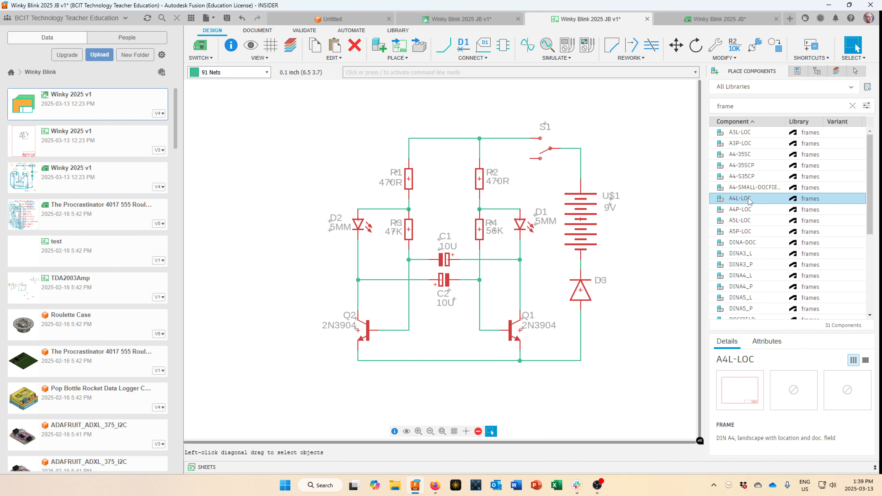
{"action": "double_click", "coordinate": [748, 200]}
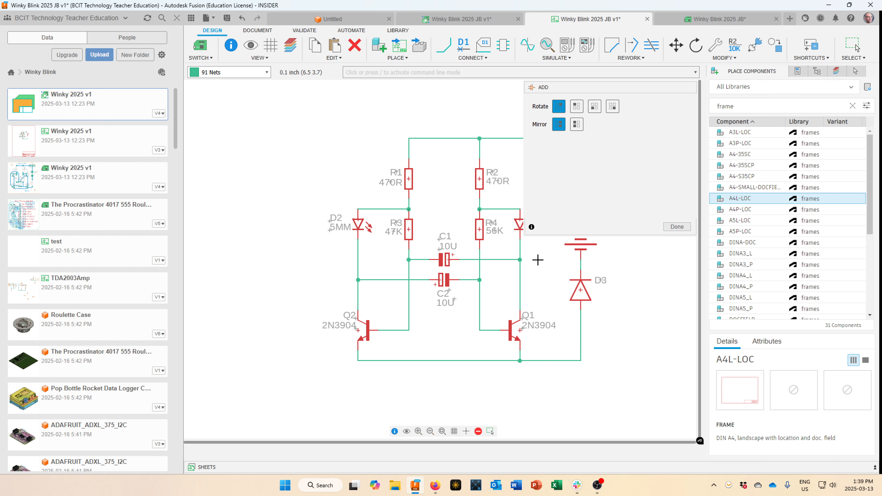
Place the A4L-LOC frame around the circuit and zoom into its 'Winky Blink 2025 JB v1' title block.
{"action": "scroll", "coordinate": [537, 260], "scroll_direction": "up", "scroll_amount": 3}
{"action": "scroll", "coordinate": [514, 295], "scroll_direction": "down", "scroll_amount": 8}
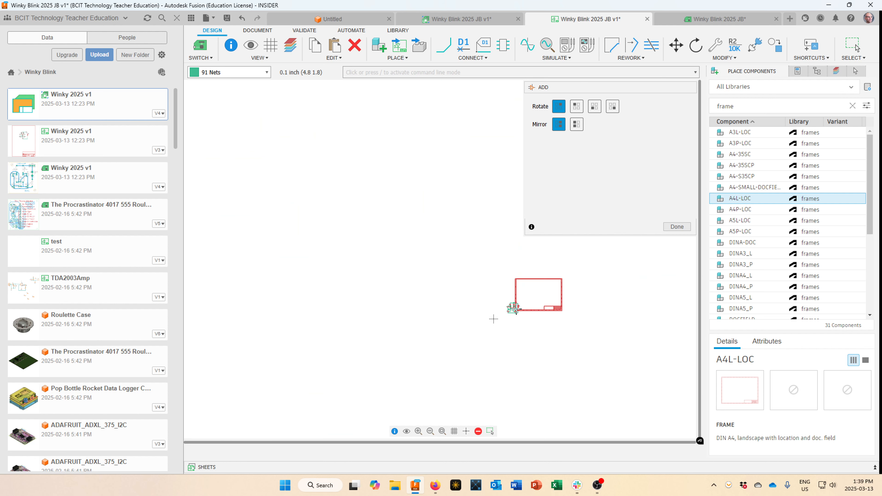
{"action": "scroll", "coordinate": [493, 318], "scroll_direction": "up", "scroll_amount": 5}
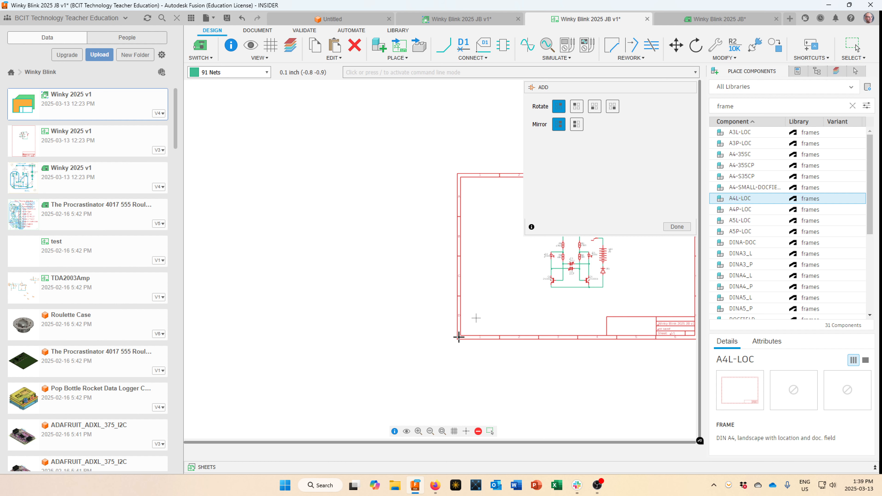
{"action": "left_click", "coordinate": [459, 336]}
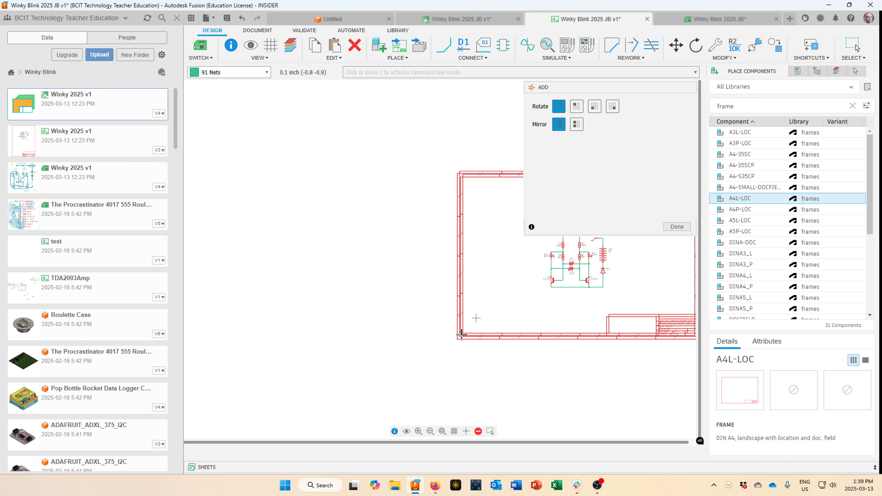
{"action": "left_click", "coordinate": [675, 228]}
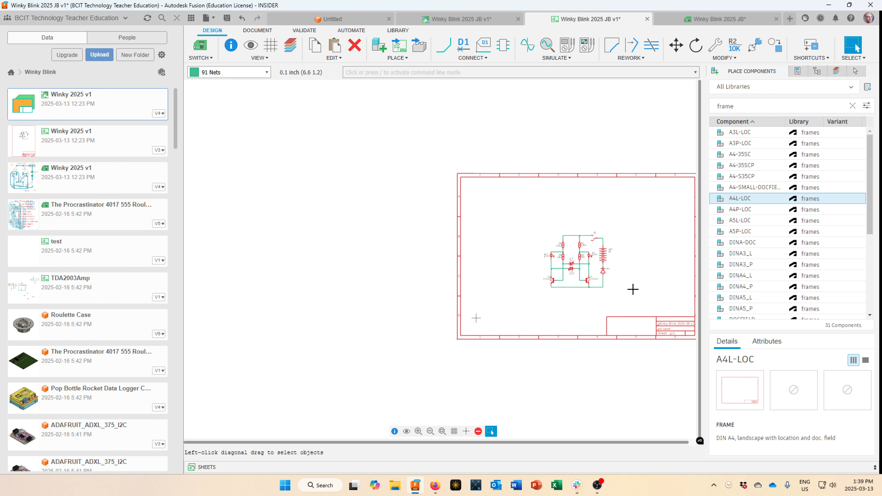
{"action": "scroll", "coordinate": [632, 289], "scroll_direction": "up", "scroll_amount": 3}
{"action": "scroll", "coordinate": [515, 250], "scroll_direction": "down", "scroll_amount": 2}
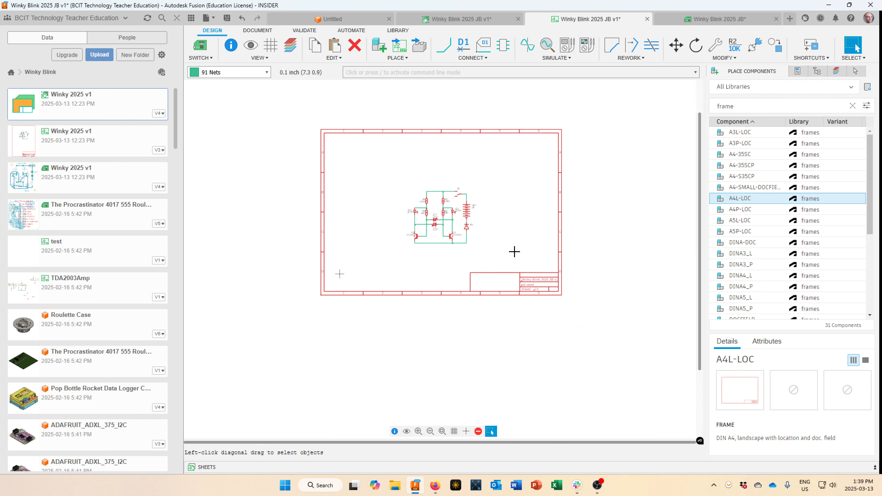
{"action": "scroll", "coordinate": [551, 274], "scroll_direction": "up", "scroll_amount": 3}
{"action": "scroll", "coordinate": [551, 274], "scroll_direction": "up", "scroll_amount": 2}
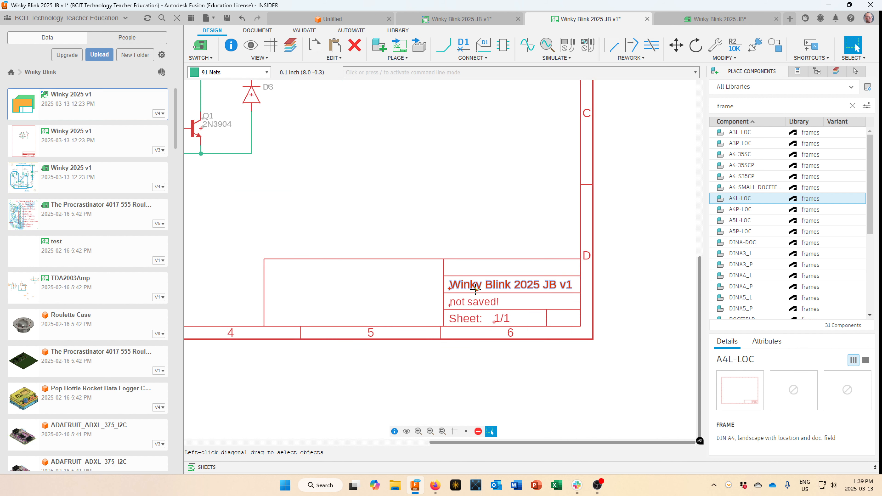
{"action": "scroll", "coordinate": [475, 288], "scroll_direction": "up", "scroll_amount": 1}
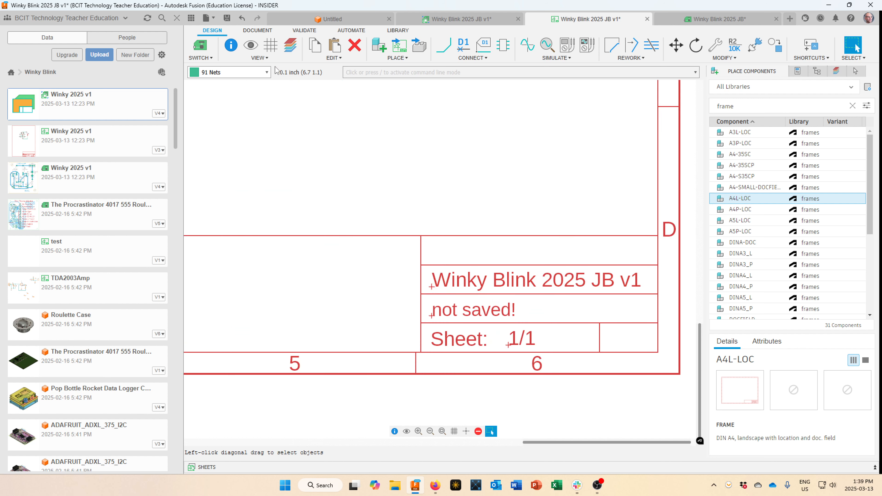
Save a new version so the title block reads v2, then start the Document Text tool.
{"action": "left_click", "coordinate": [227, 18]}
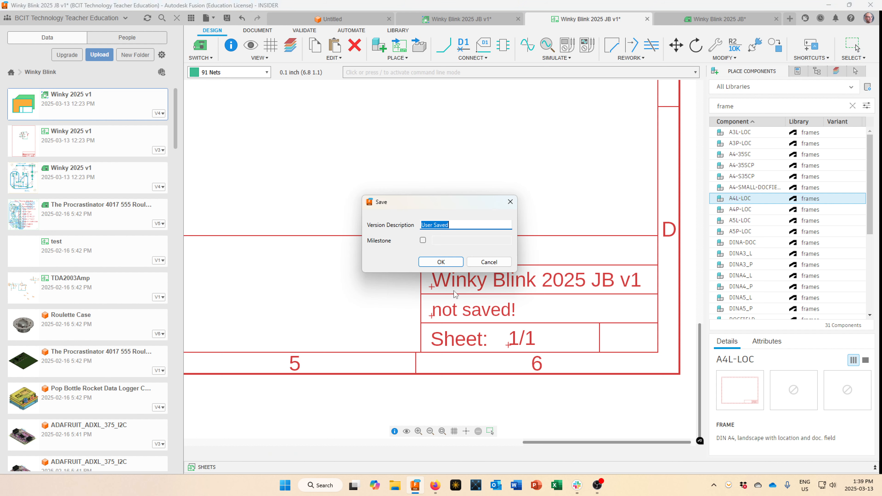
{"action": "left_click", "coordinate": [447, 260]}
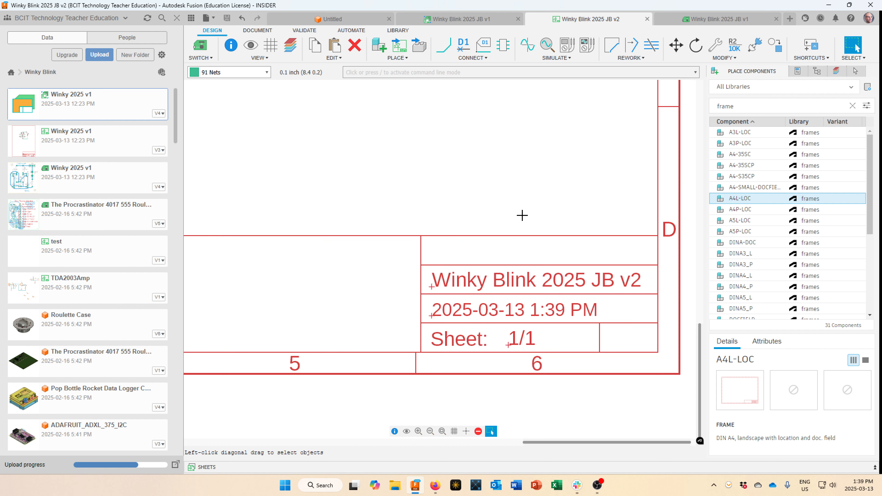
{"action": "scroll", "coordinate": [522, 215], "scroll_direction": "down", "scroll_amount": 6}
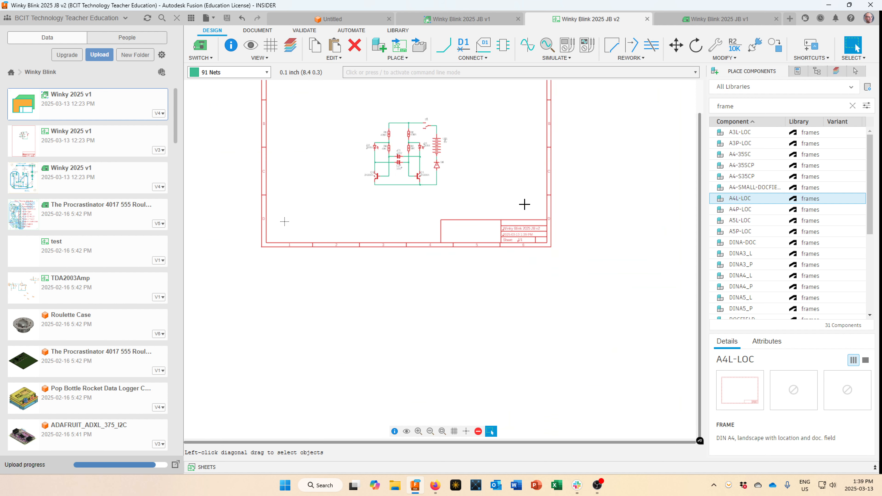
{"action": "scroll", "coordinate": [581, 240], "scroll_direction": "up", "scroll_amount": 5}
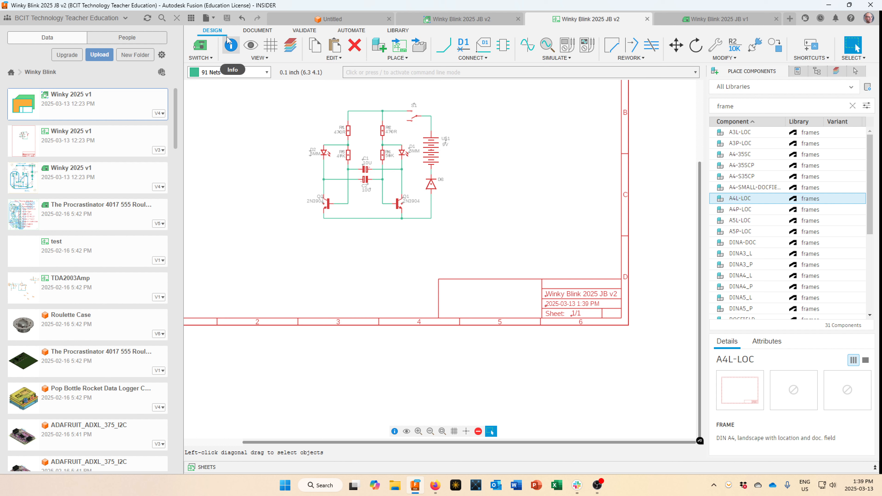
{"action": "left_click", "coordinate": [259, 33]}
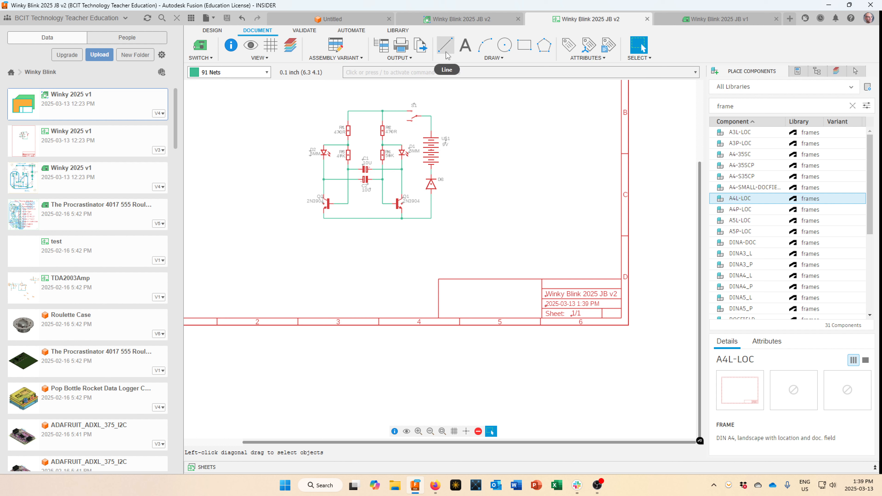
{"action": "left_click", "coordinate": [465, 47]}
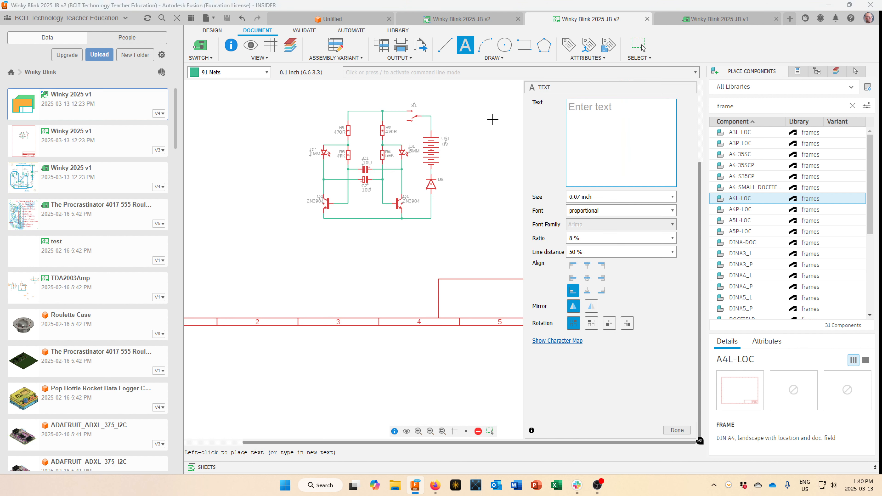
Add the author's name as 0.1-inch text on the fine grid, above the title-block design title.
{"action": "type", "text": "Jason Brett"}
{"action": "left_click_drag", "start_coordinate": [621, 89], "coordinate": [763, 86]}
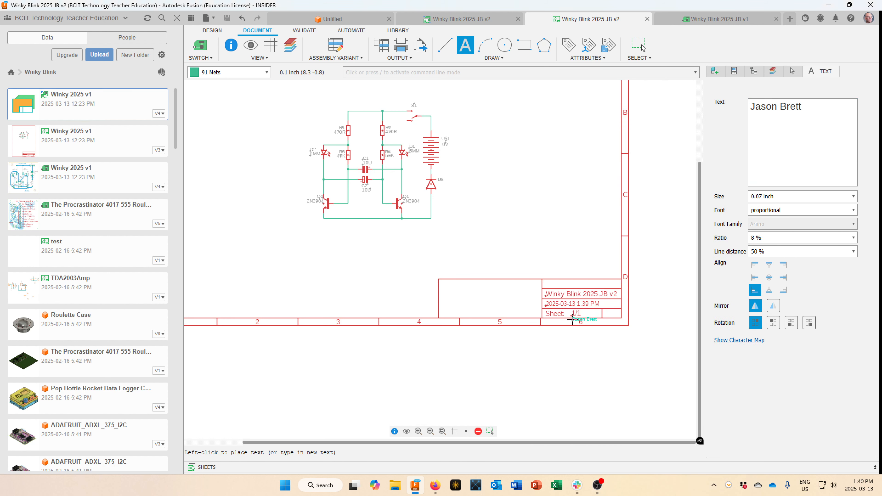
{"action": "scroll", "coordinate": [574, 298], "scroll_direction": "up", "scroll_amount": 3}
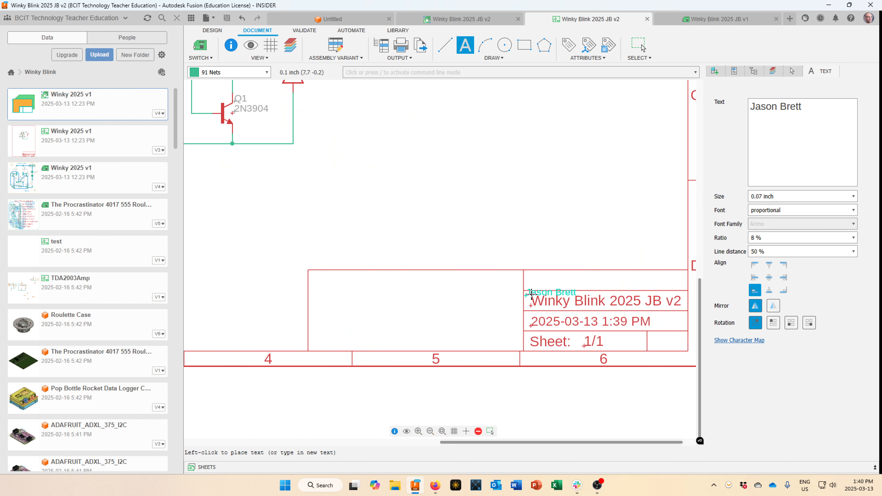
{"action": "left_click", "coordinate": [853, 197]}
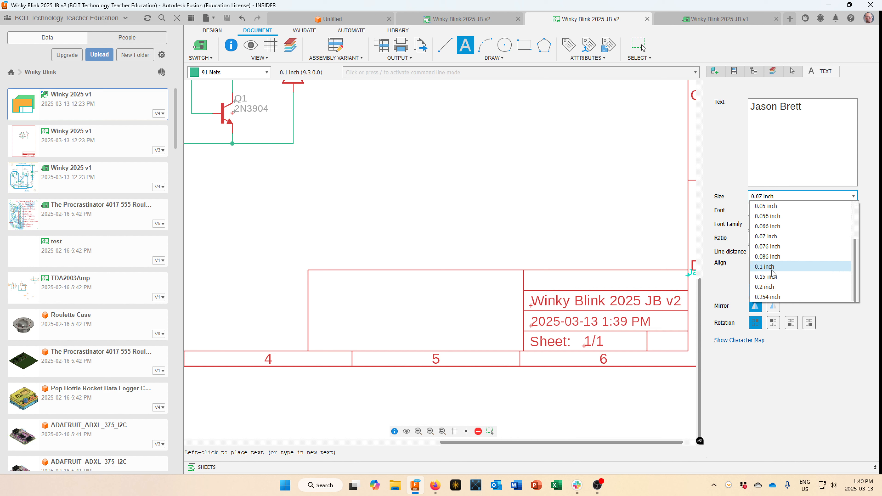
{"action": "left_click", "coordinate": [767, 267]}
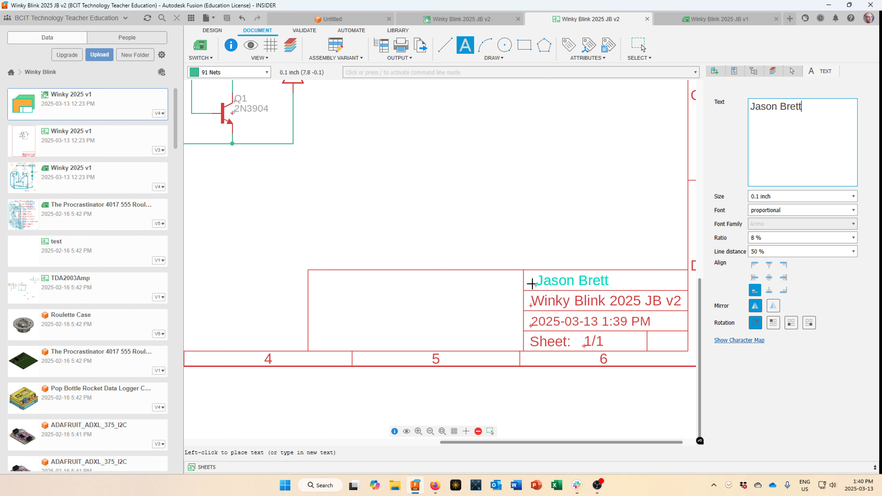
{"action": "key", "text": "alt"}
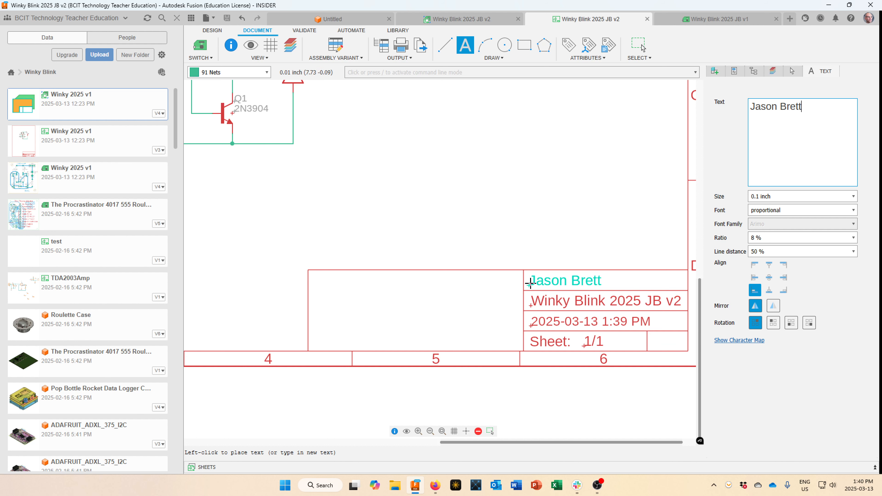
{"action": "left_click", "coordinate": [531, 284]}
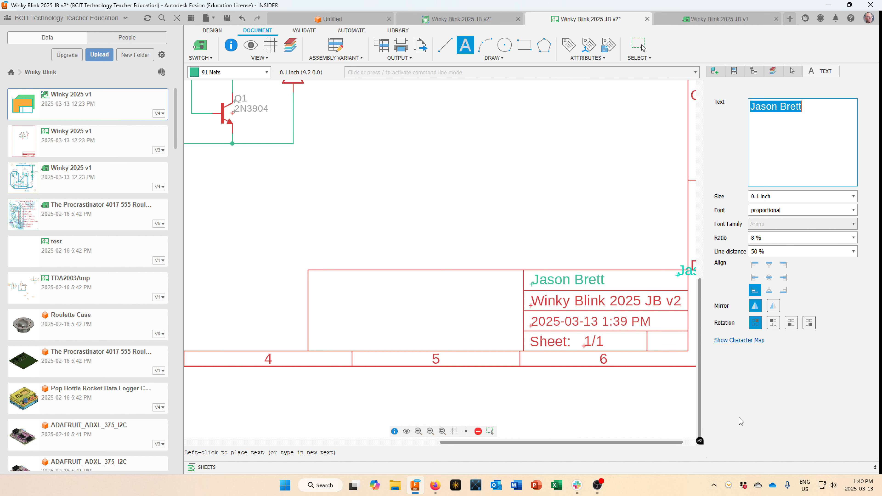
{"action": "key", "text": "Escape"}
{"action": "scroll", "coordinate": [597, 298], "scroll_direction": "up", "scroll_amount": 3}
Save the schematic as version v3 with the 'User Saved' description and switch to the PCB layout.
{"action": "scroll", "coordinate": [596, 303], "scroll_direction": "down", "scroll_amount": 5}
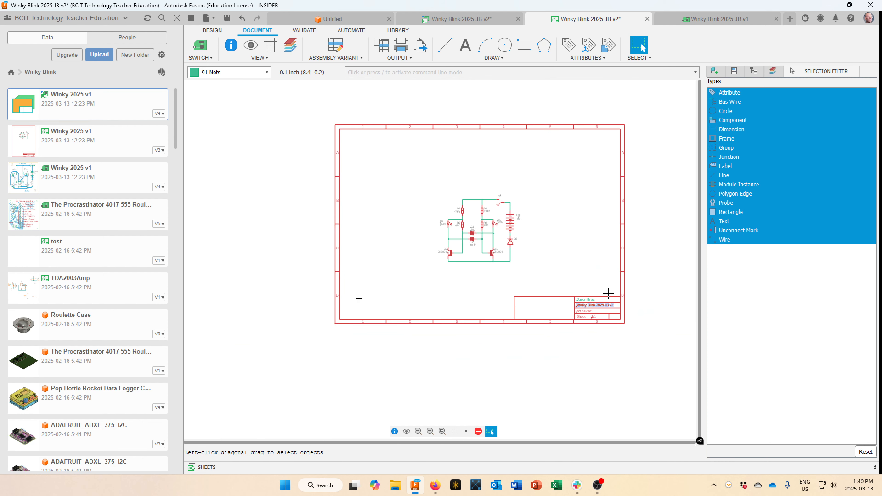
{"action": "scroll", "coordinate": [672, 264], "scroll_direction": "up", "scroll_amount": 1}
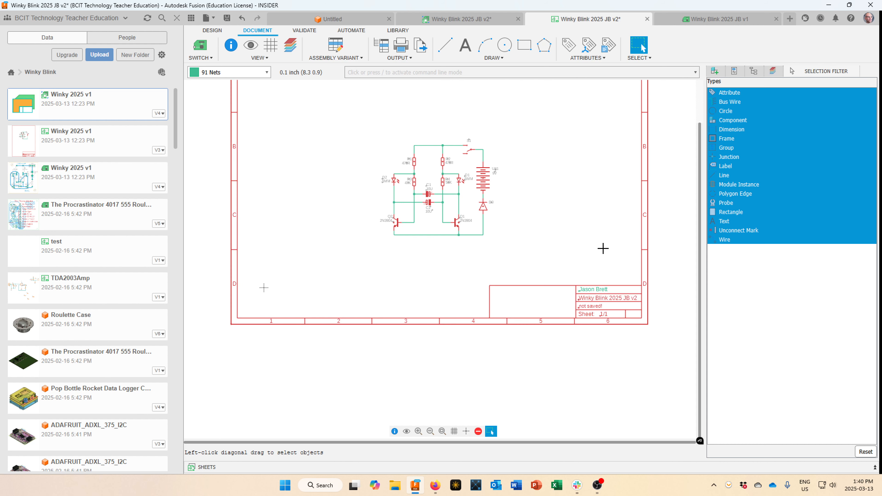
{"action": "key", "text": "Escape"}
{"action": "scroll", "coordinate": [613, 270], "scroll_direction": "up", "scroll_amount": 4}
{"action": "scroll", "coordinate": [613, 269], "scroll_direction": "down", "scroll_amount": 6}
{"action": "scroll", "coordinate": [565, 175], "scroll_direction": "down", "scroll_amount": 1}
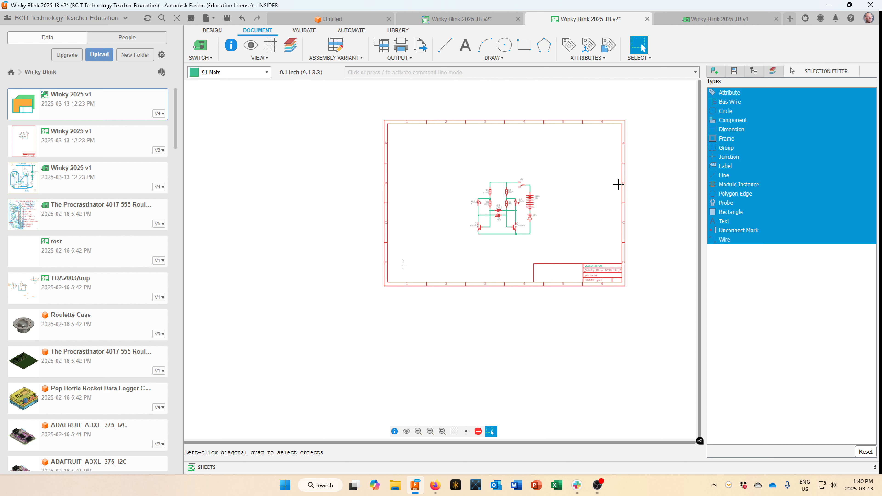
{"action": "left_click", "coordinate": [227, 18]}
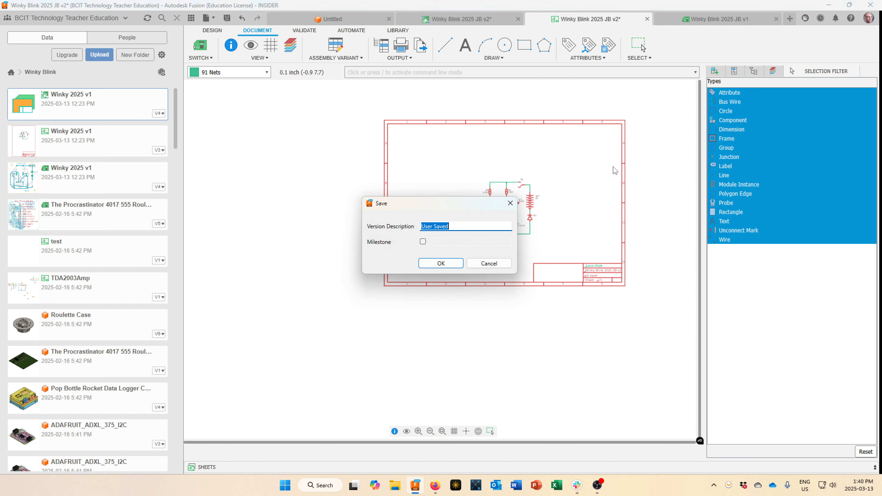
{"action": "left_click", "coordinate": [448, 263]}
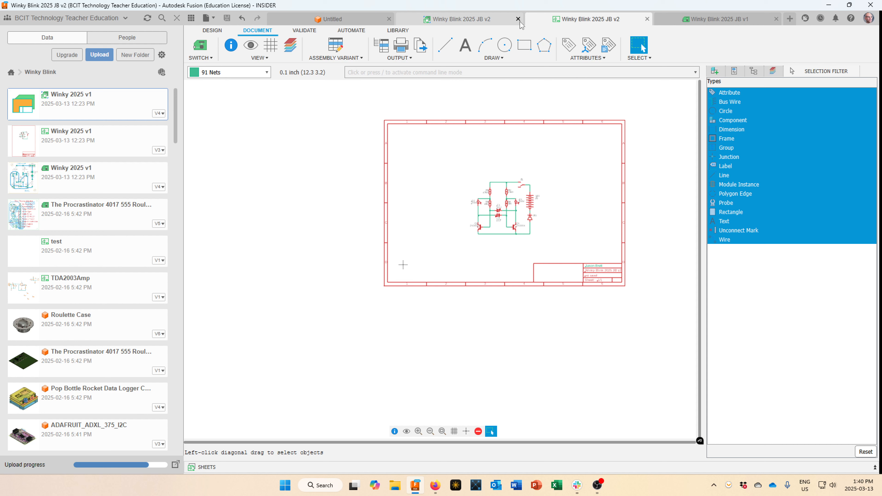
{"action": "left_click", "coordinate": [204, 59]}
{"action": "left_click", "coordinate": [207, 68]}
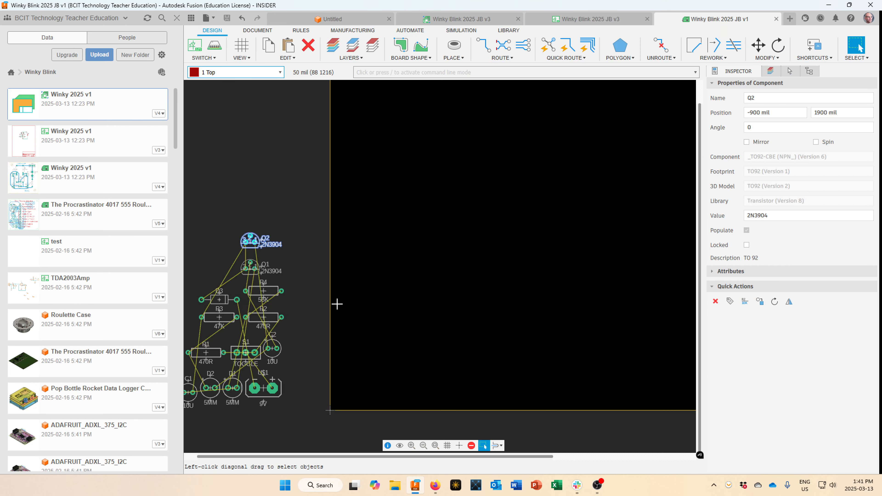
Drag the board's right edge left and top edge down to about 3800 × 2024 mil.
{"action": "scroll", "coordinate": [291, 343], "scroll_direction": "up", "scroll_amount": 1}
{"action": "scroll", "coordinate": [291, 342], "scroll_direction": "down", "scroll_amount": 2}
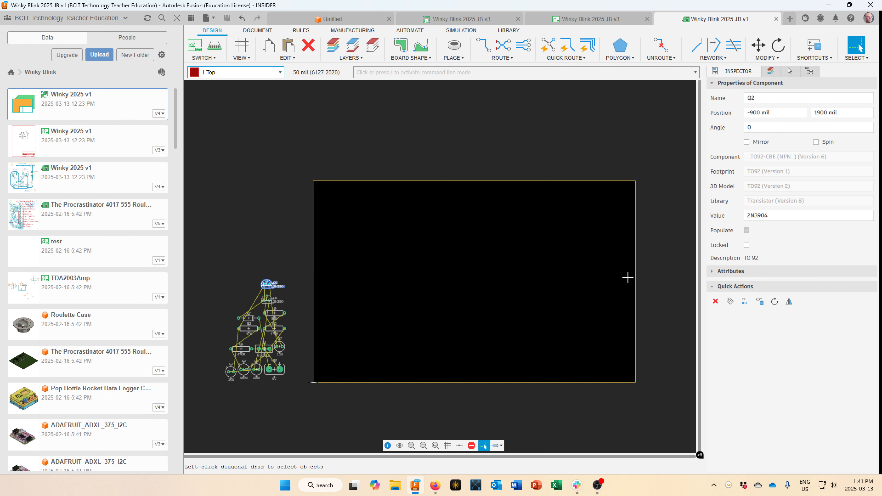
{"action": "left_click_drag", "start_coordinate": [636, 279], "coordinate": [420, 279]}
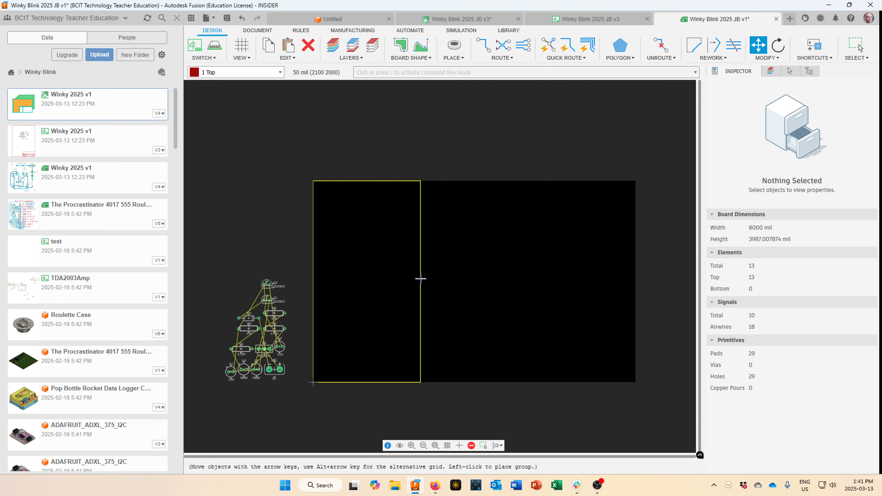
{"action": "left_click", "coordinate": [420, 278]}
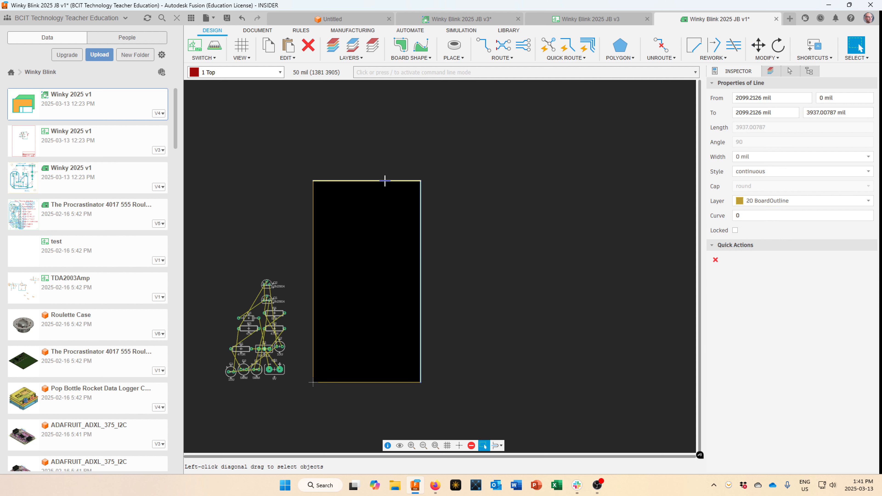
{"action": "left_click_drag", "start_coordinate": [384, 181], "coordinate": [386, 315]}
{"action": "left_click", "coordinate": [386, 316]}
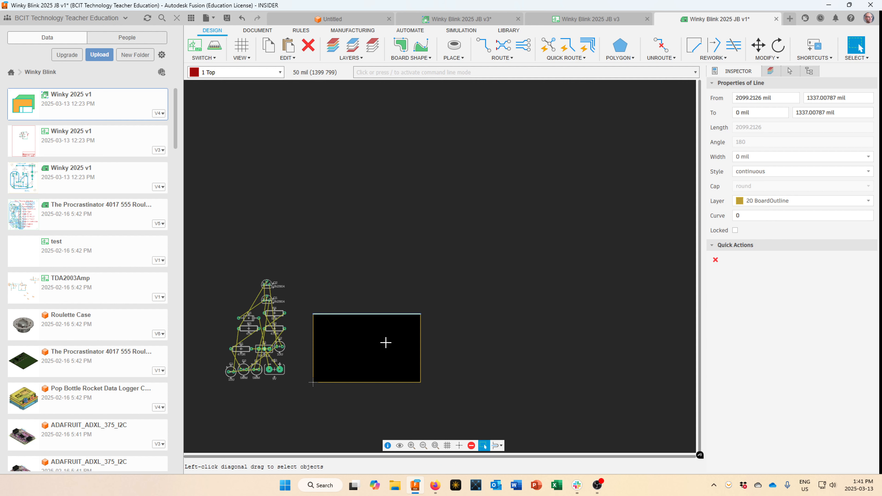
Pick up the 9V battery U$1 beside the board and rotate it a quarter turn.
{"action": "scroll", "coordinate": [378, 350], "scroll_direction": "down", "scroll_amount": 1}
{"action": "middle_click_drag", "start_coordinate": [378, 351], "coordinate": [557, 264]}
{"action": "scroll", "coordinate": [452, 306], "scroll_direction": "down", "scroll_amount": 2}
{"action": "scroll", "coordinate": [465, 287], "scroll_direction": "up", "scroll_amount": 5}
{"action": "scroll", "coordinate": [558, 264], "scroll_direction": "down", "scroll_amount": 3}
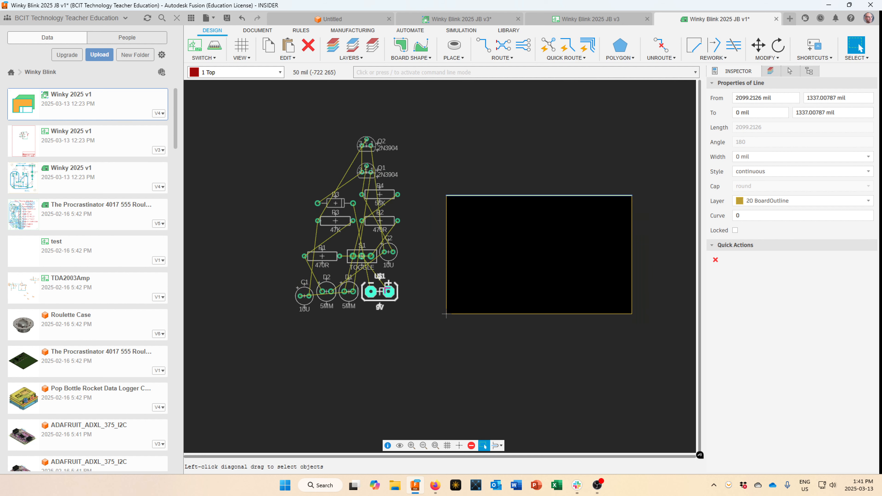
{"action": "left_click_drag", "start_coordinate": [378, 292], "coordinate": [398, 296]}
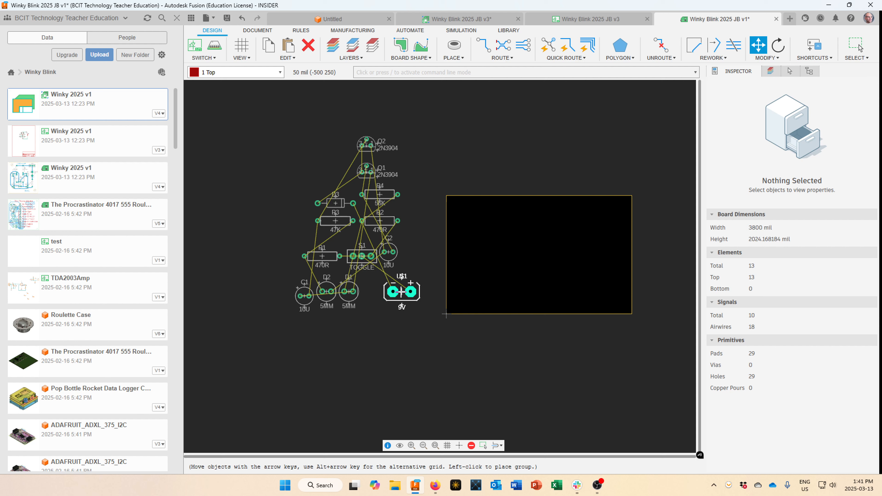
{"action": "right_click", "coordinate": [398, 296]}
Place the 9V battery near the board's top-right corner, nudged slightly inward.
{"action": "left_click_drag", "start_coordinate": [398, 296], "coordinate": [614, 221]}
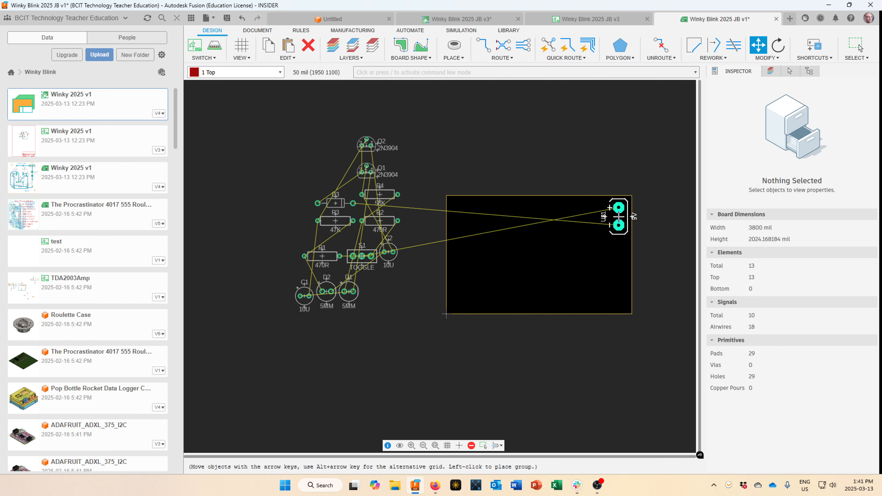
{"action": "left_click", "coordinate": [618, 216]}
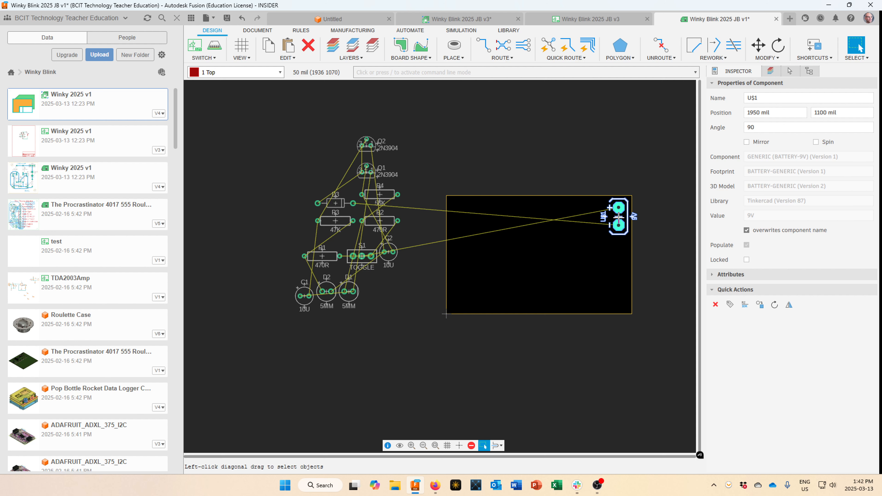
{"action": "key", "text": "m"}
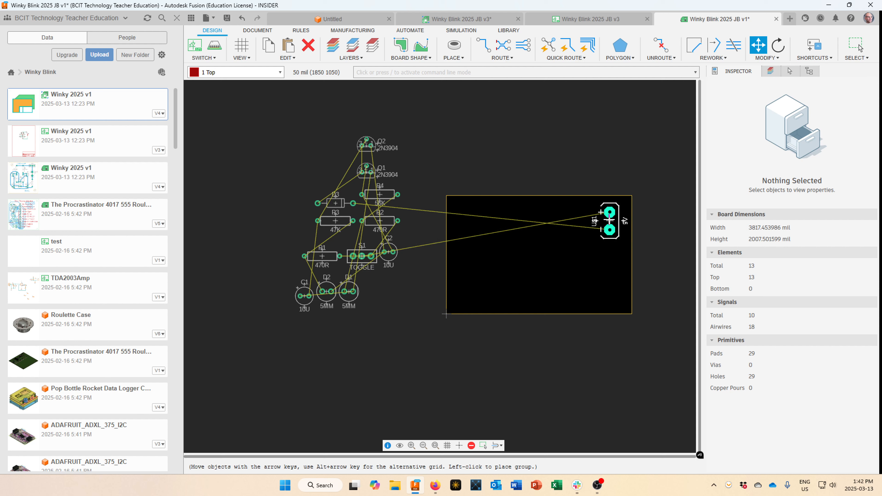
{"action": "left_click", "coordinate": [605, 220]}
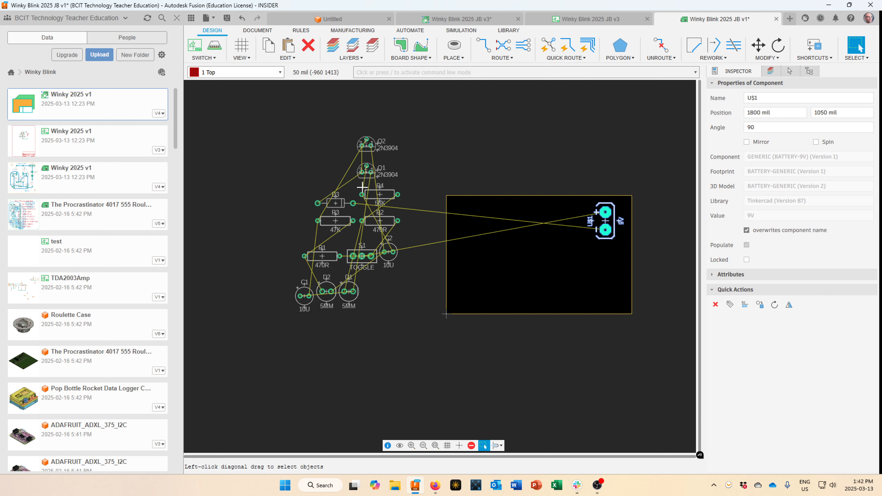
Bring diode D3 onto the board, turned upright, just below the battery.
{"action": "key", "text": "m"}
{"action": "left_click", "coordinate": [335, 203]}
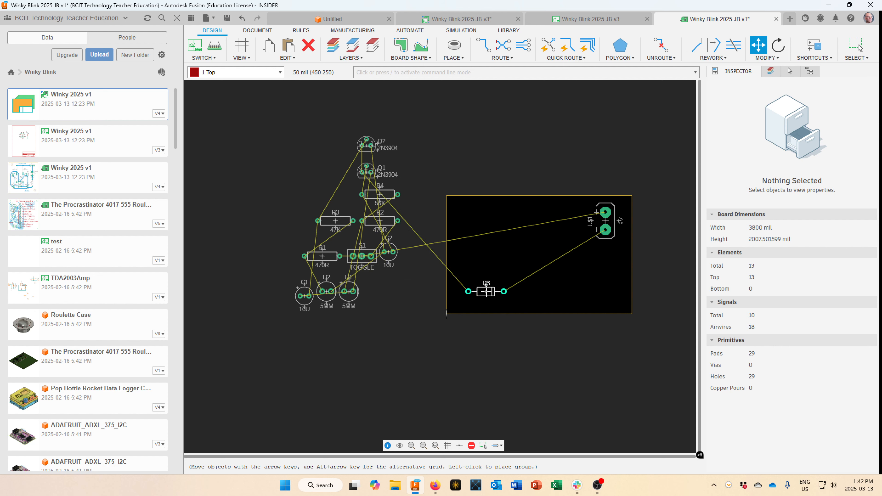
{"action": "right_click", "coordinate": [590, 257]}
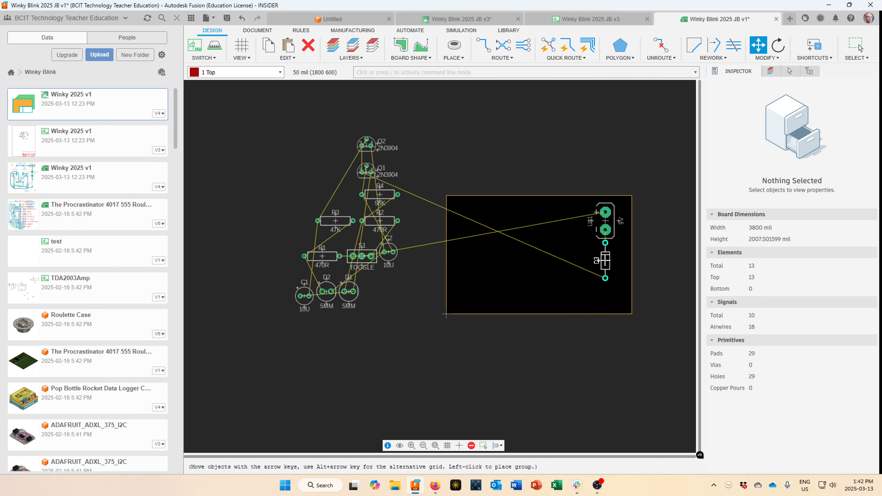
{"action": "left_click", "coordinate": [604, 260]}
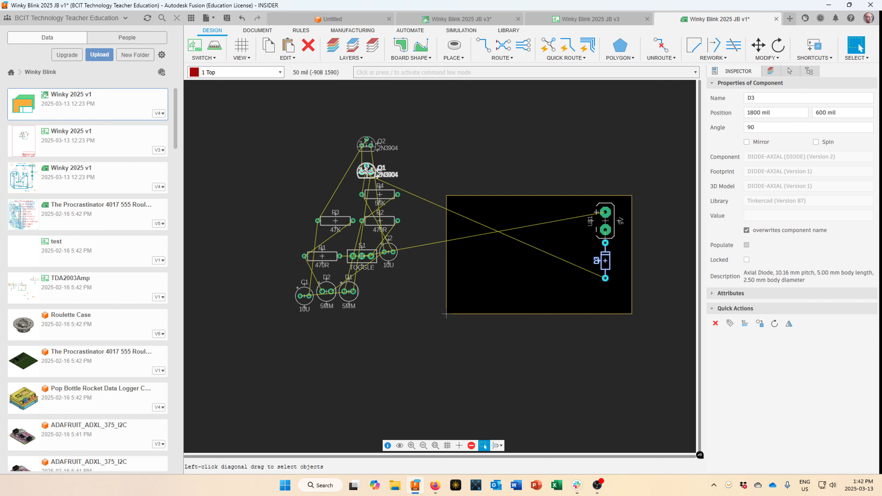
Pick up transistor Q1 and rotate it a quarter turn over the board.
{"action": "key", "text": "m"}
{"action": "left_click", "coordinate": [366, 170]}
{"action": "right_click", "coordinate": [457, 296]}
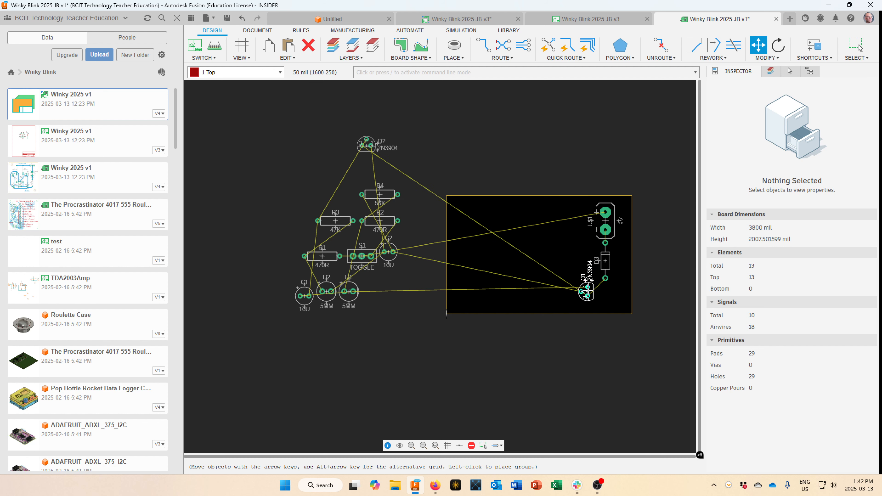
Rotate Q1 so its labels sit above, drop it inside the board, and place Q2 beside it.
{"action": "right_click", "coordinate": [588, 291]}
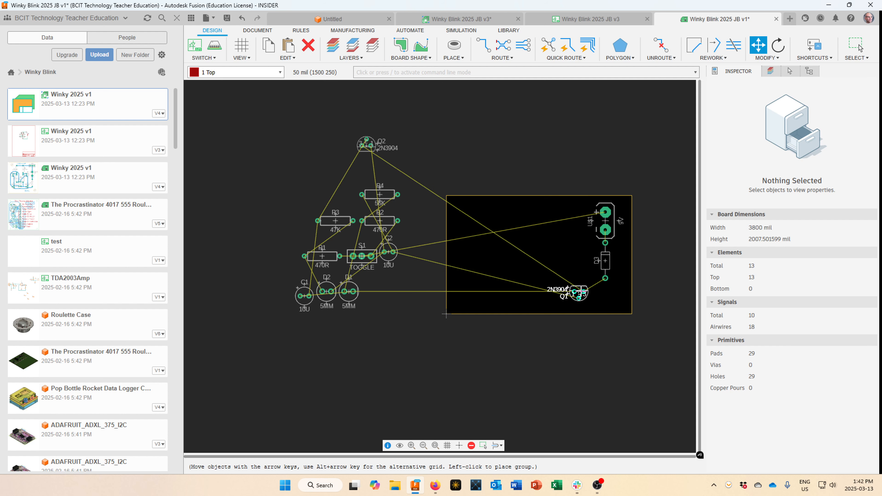
{"action": "scroll", "coordinate": [578, 296], "scroll_direction": "up", "scroll_amount": 4}
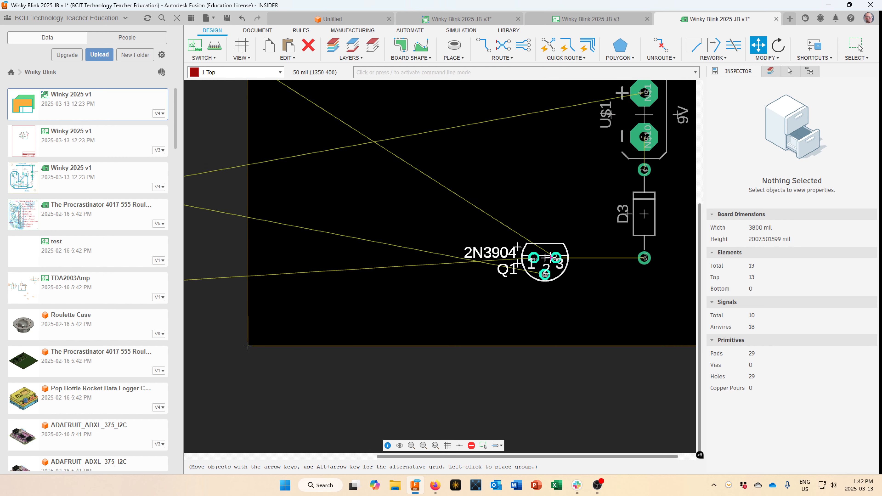
{"action": "right_click", "coordinate": [545, 257]}
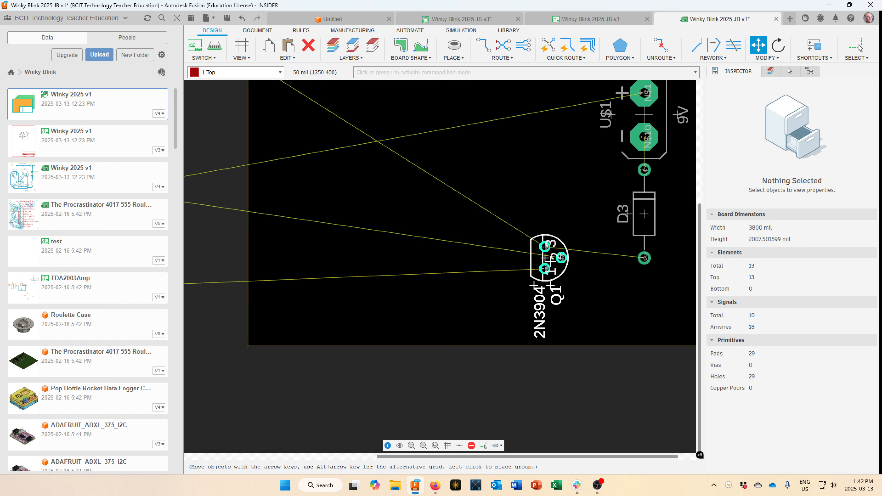
{"action": "right_click", "coordinate": [553, 267]}
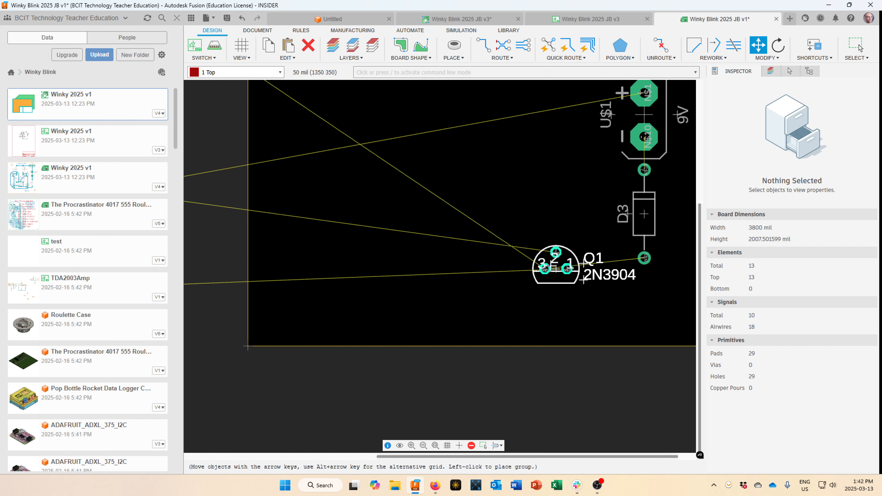
{"action": "right_click", "coordinate": [558, 271]}
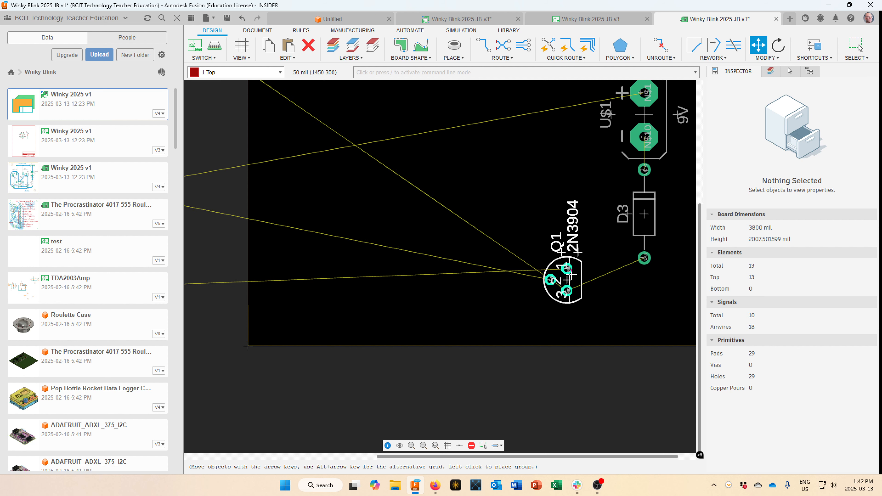
{"action": "left_click", "coordinate": [534, 279]}
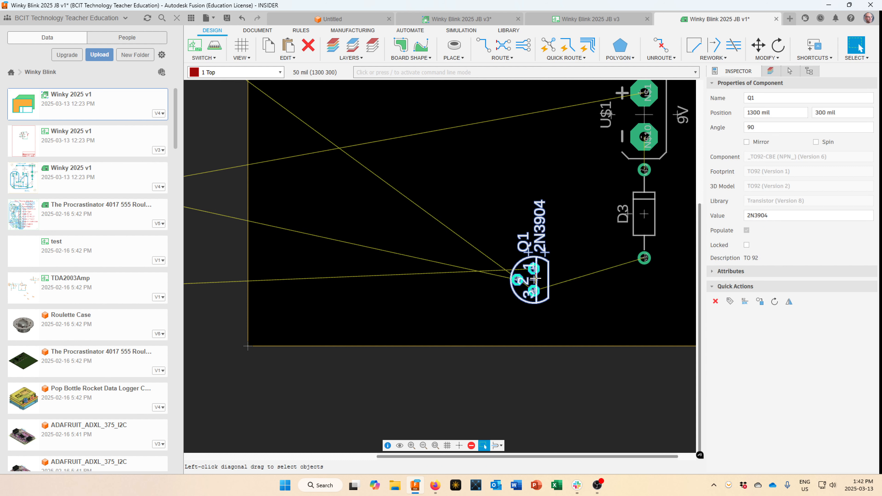
{"action": "scroll", "coordinate": [451, 292], "scroll_direction": "down", "scroll_amount": 6}
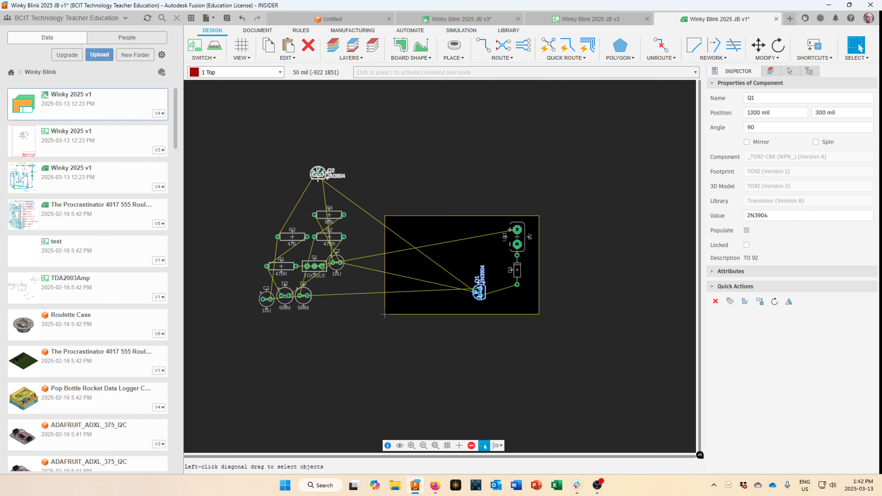
{"action": "key", "text": "m"}
{"action": "left_click", "coordinate": [318, 173]}
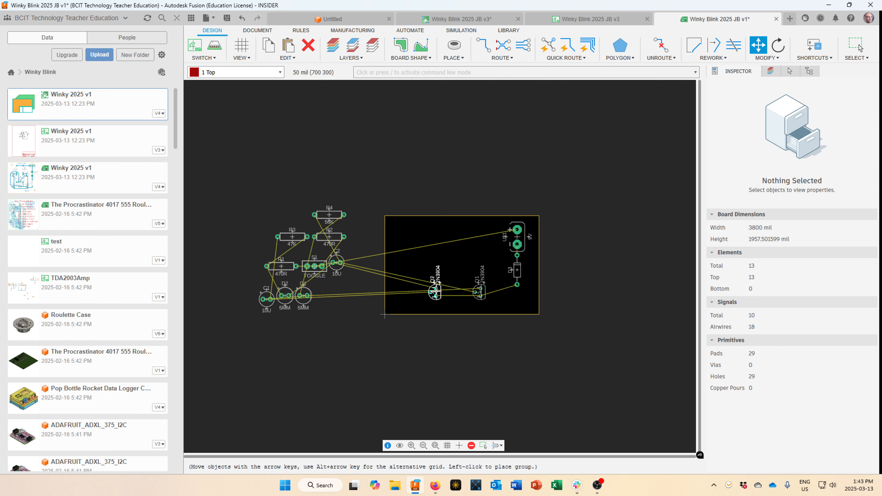
{"action": "left_click", "coordinate": [435, 288]}
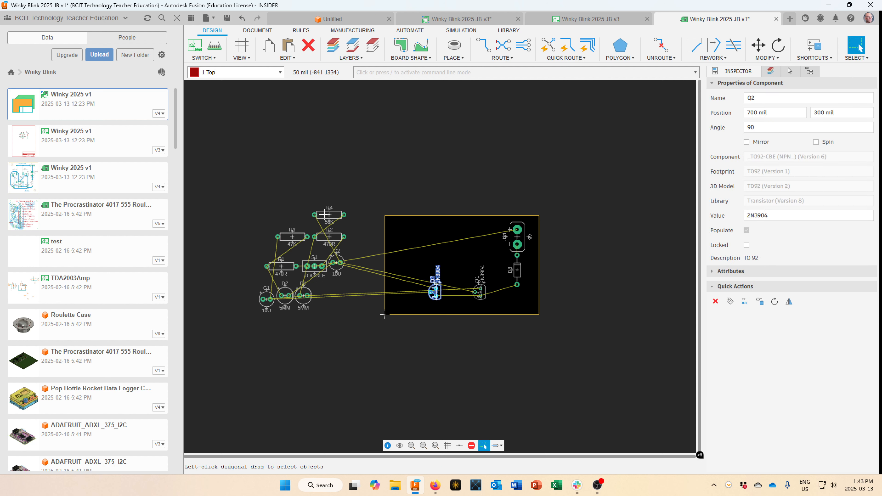
Place toggle switch S1 vertically, turned 180°, next to the battery.
{"action": "key", "text": "m"}
{"action": "left_click", "coordinate": [315, 266]}
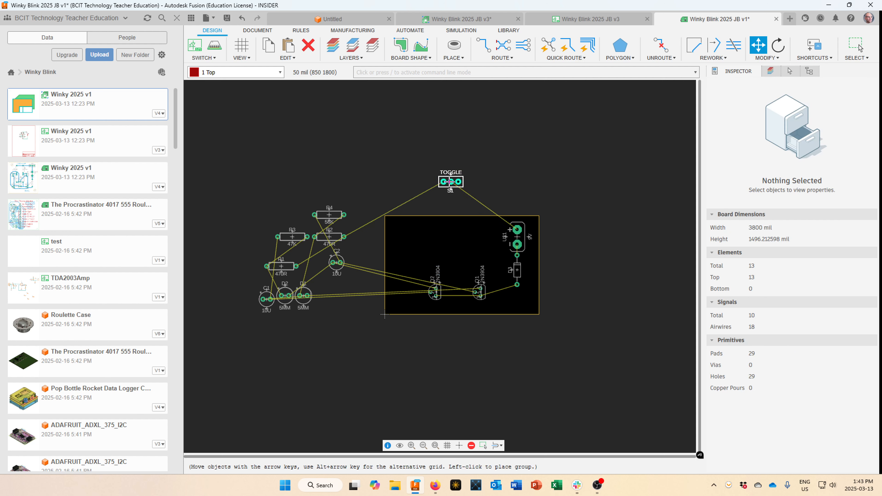
{"action": "scroll", "coordinate": [451, 208], "scroll_direction": "up", "scroll_amount": 3}
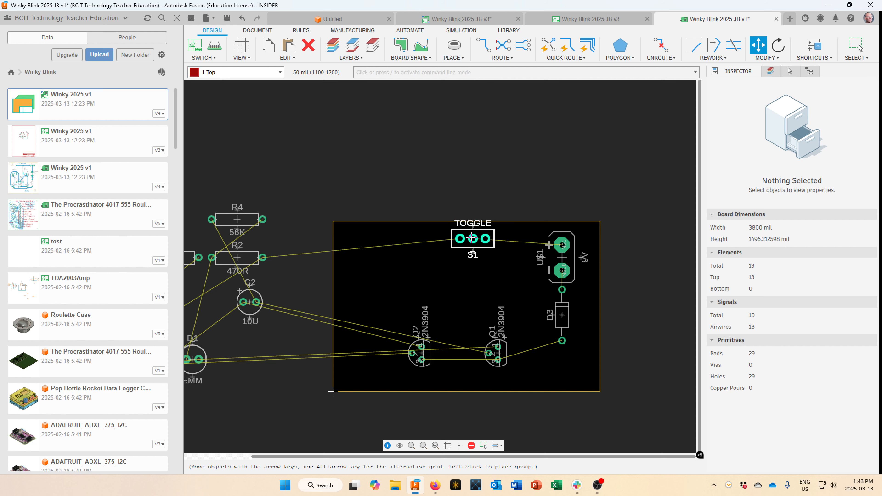
{"action": "right_click", "coordinate": [472, 239]}
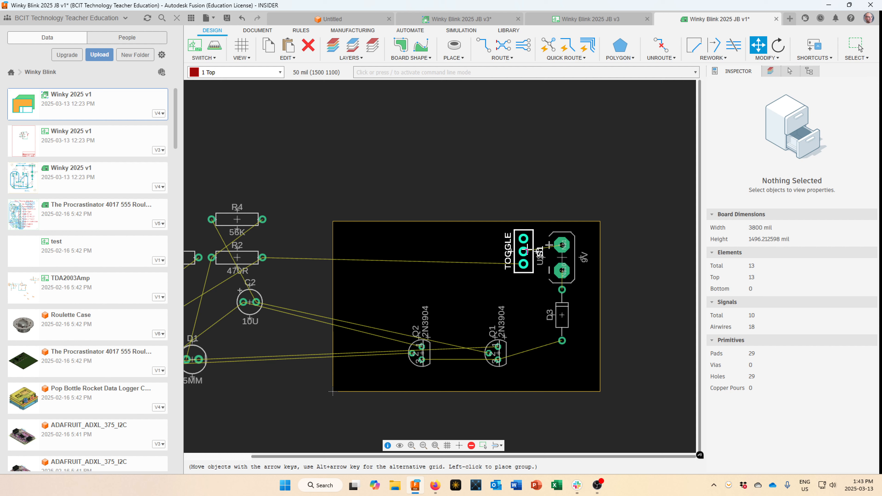
{"action": "right_click", "coordinate": [527, 250]}
{"action": "right_click", "coordinate": [527, 250]}
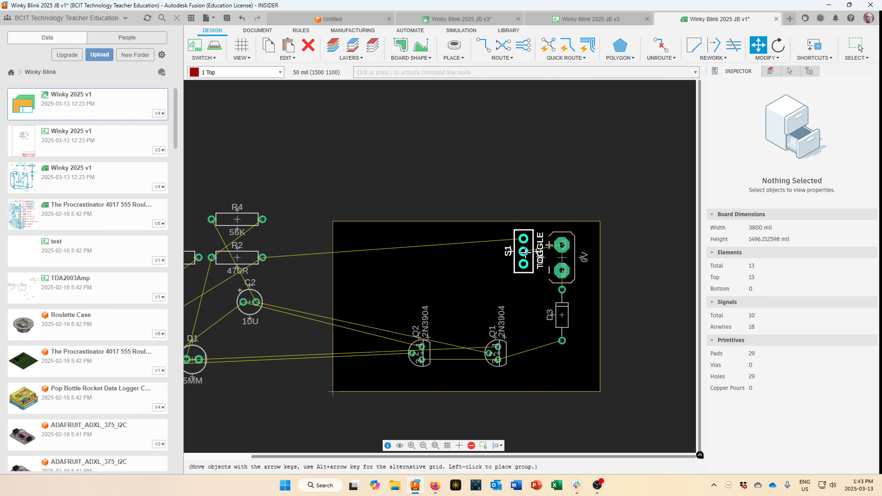
{"action": "left_click", "coordinate": [525, 252]}
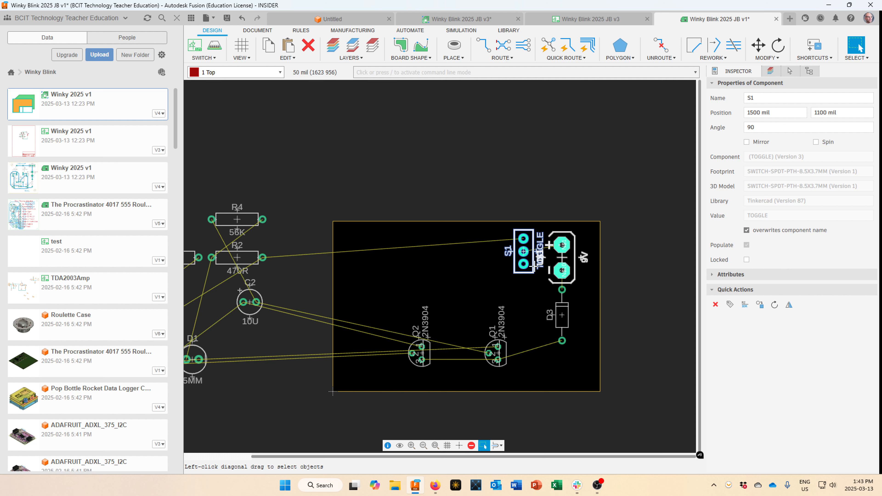
Carry resistor R1 onto the board and rotate it vertical.
{"action": "scroll", "coordinate": [271, 219], "scroll_direction": "down", "scroll_amount": 3}
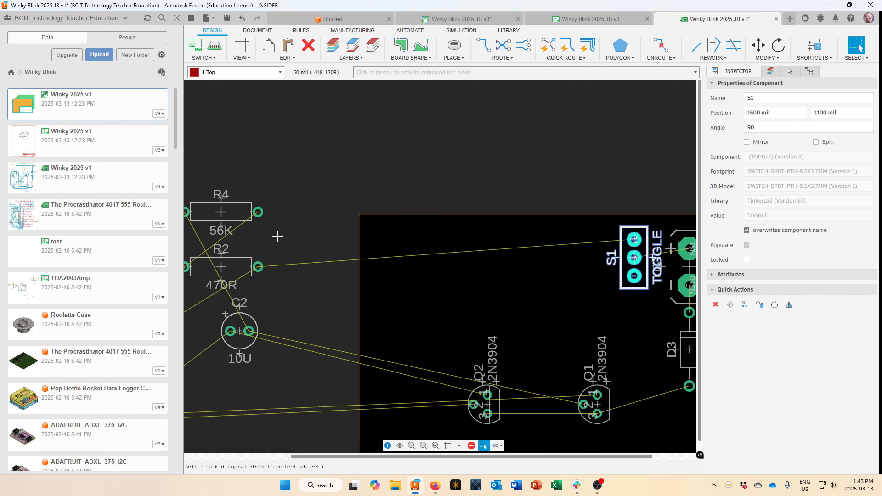
{"action": "middle_click_drag", "start_coordinate": [314, 210], "coordinate": [328, 216]}
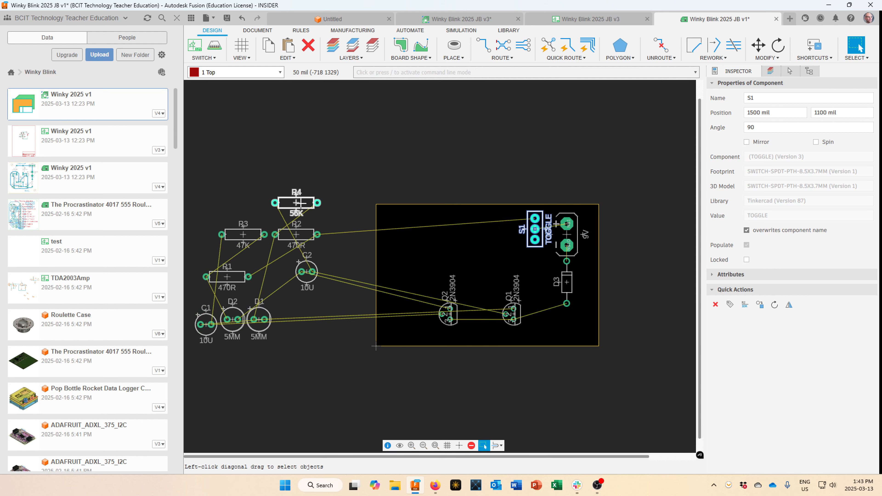
{"action": "left_click_drag", "start_coordinate": [227, 277], "coordinate": [448, 235]}
{"action": "right_click", "coordinate": [447, 235]}
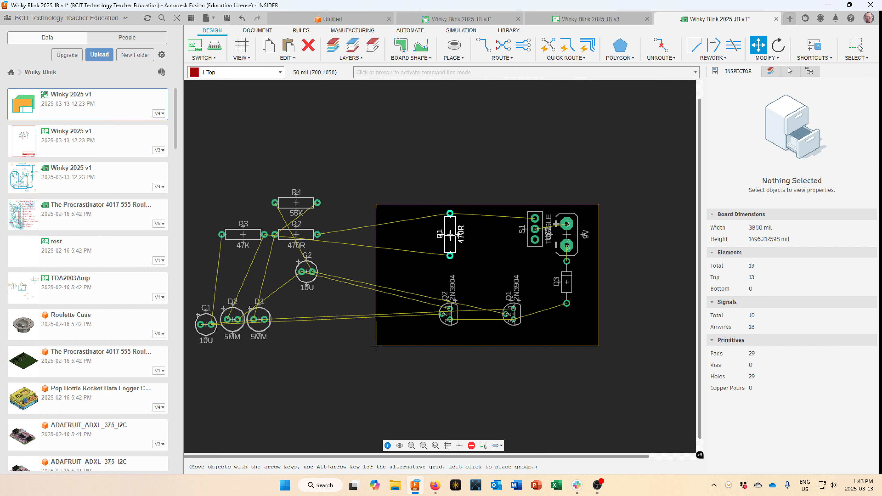
Set R1 upright near the board's top and place R2 vertically beside it, matching orientation.
{"action": "key", "text": "Down"}
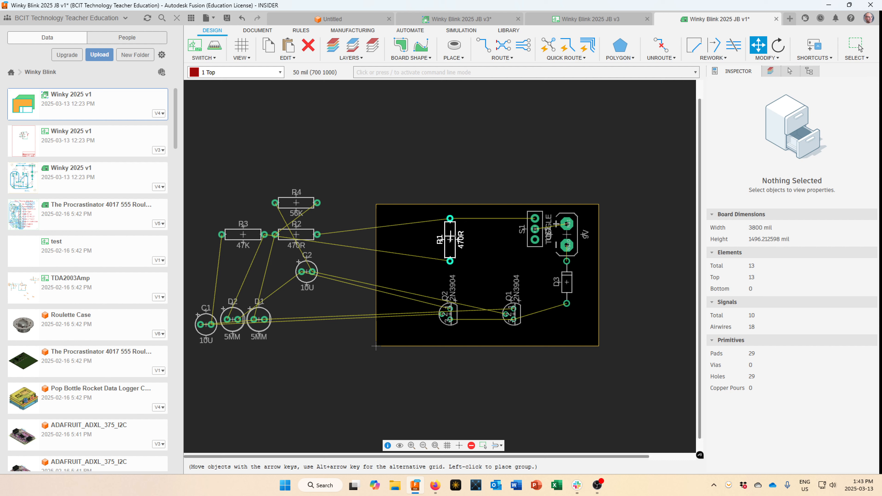
{"action": "left_click", "coordinate": [449, 238]}
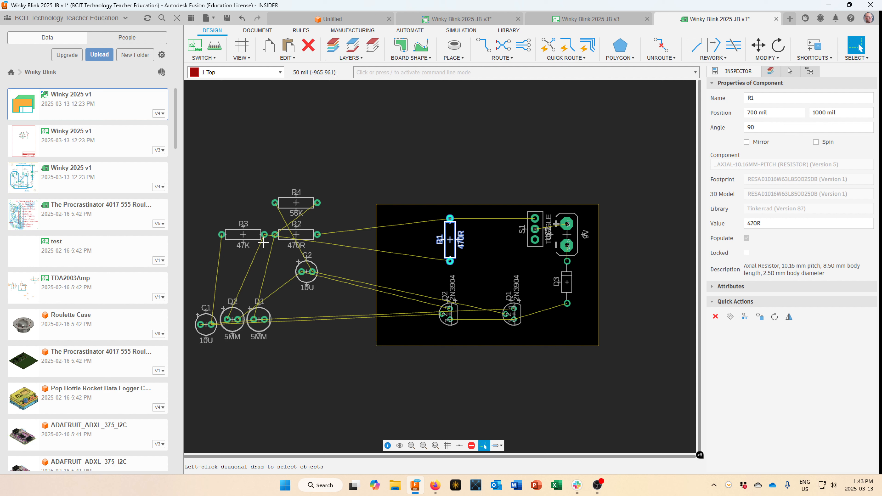
{"action": "left_click", "coordinate": [296, 235]}
{"action": "right_click", "coordinate": [447, 203]}
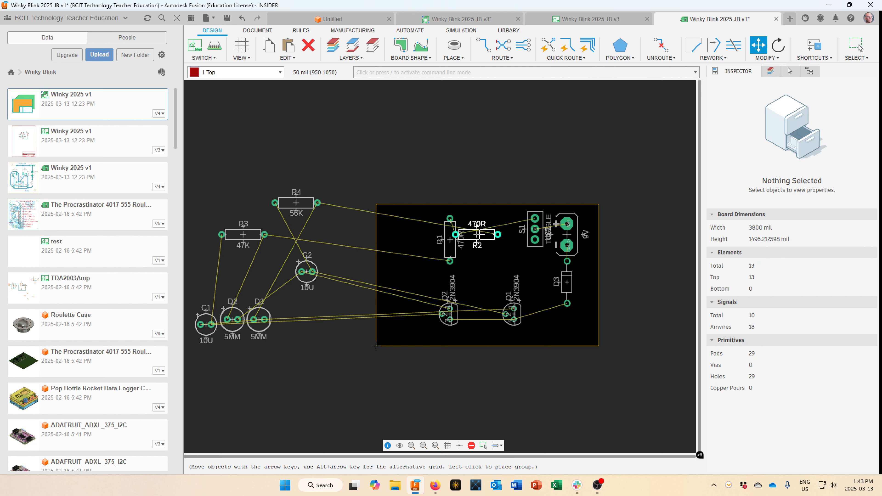
{"action": "key", "text": "Down"}
{"action": "right_click", "coordinate": [481, 239]}
{"action": "right_click", "coordinate": [481, 239]}
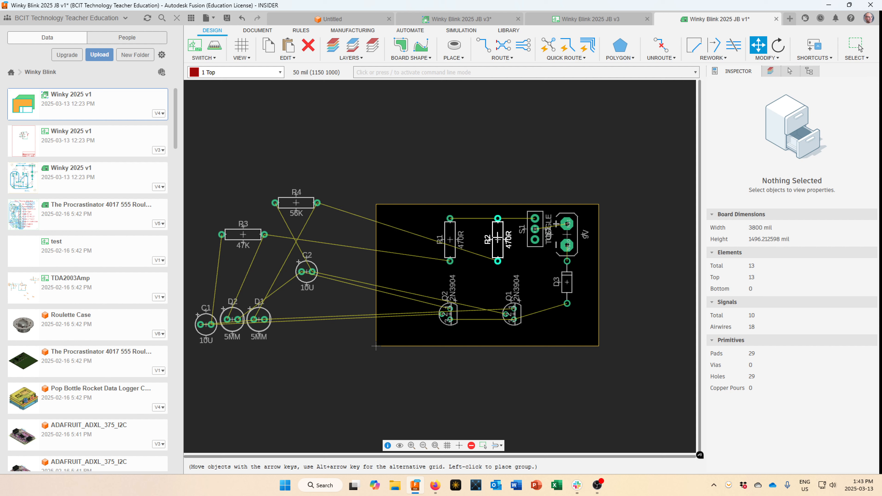
{"action": "left_click", "coordinate": [498, 239]}
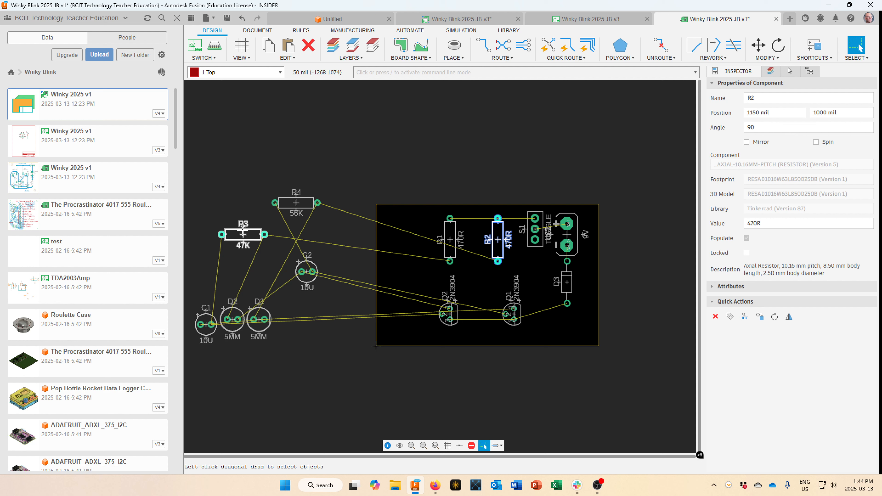
Using the finer 5 mil grid, place R3 directly under R1 and shift Q2 down-left.
{"action": "left_click_drag", "start_coordinate": [243, 235], "coordinate": [453, 292]}
{"action": "scroll", "coordinate": [453, 292], "scroll_direction": "up", "scroll_amount": 3}
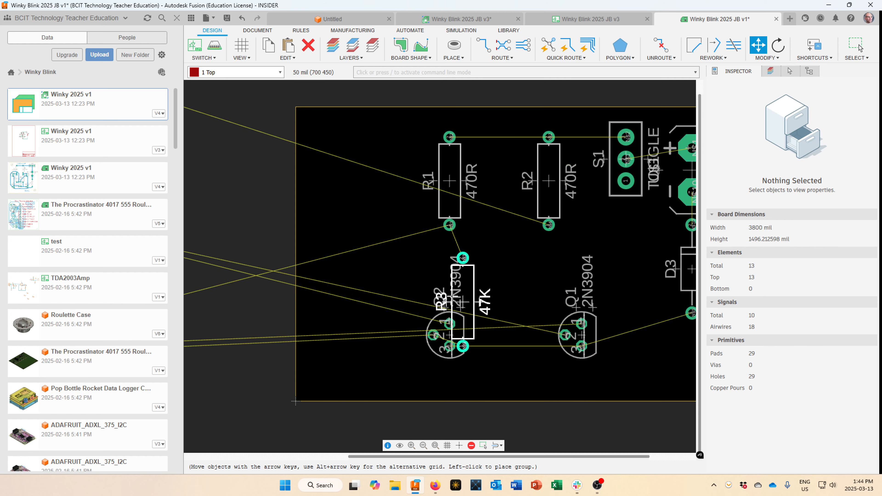
{"action": "left_click_drag", "start_coordinate": [449, 292], "coordinate": [450, 304]}
{"action": "key", "text": "alt"}
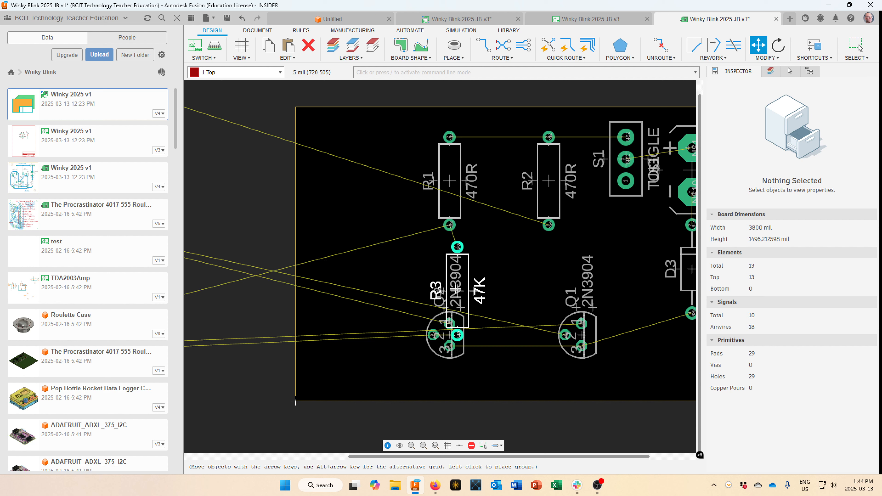
{"action": "left_click_drag", "start_coordinate": [455, 289], "coordinate": [456, 289], "text": "alt"}
{"action": "left_click_drag", "start_coordinate": [449, 337], "coordinate": [385, 371]}
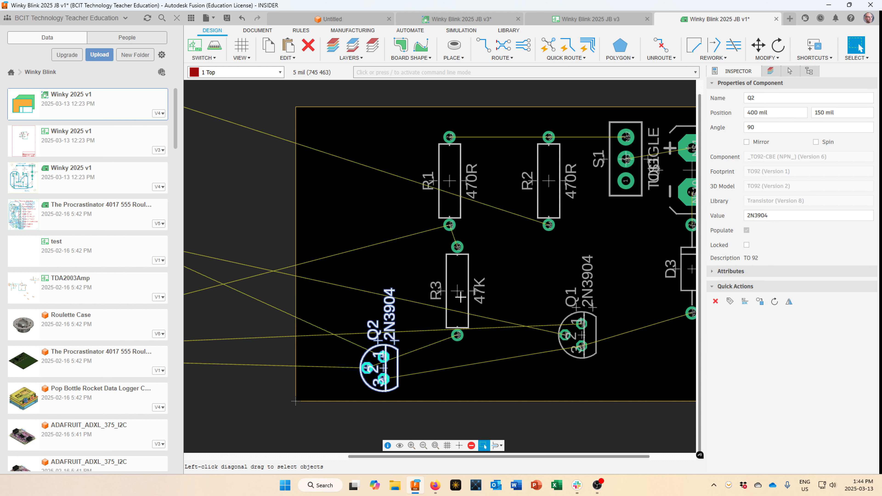
{"action": "left_click_drag", "start_coordinate": [461, 297], "coordinate": [454, 281]}
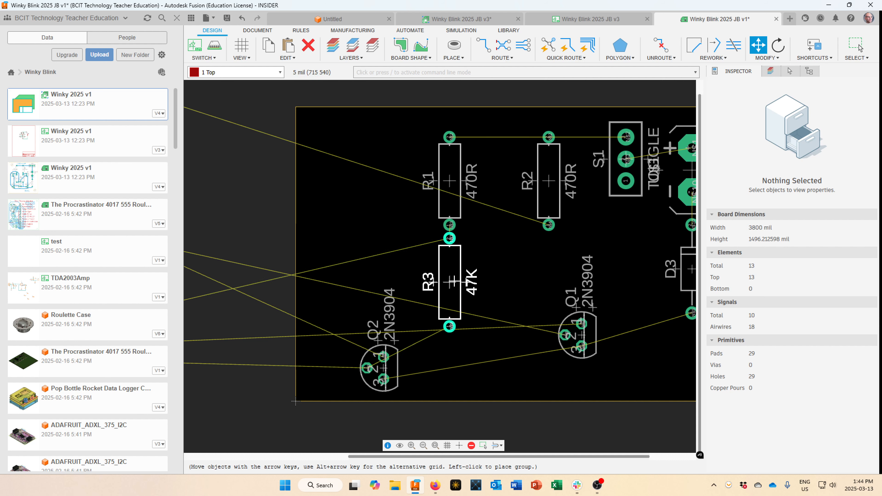
{"action": "left_click", "coordinate": [452, 281]}
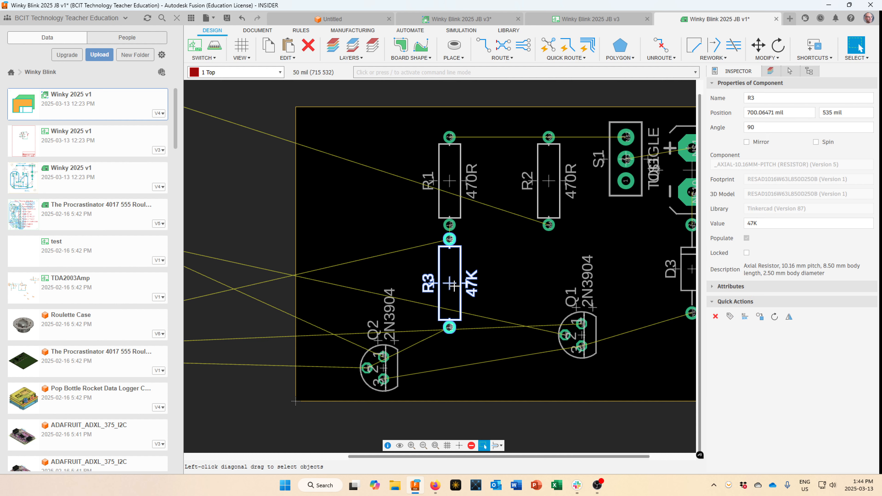
{"action": "scroll", "coordinate": [452, 306], "scroll_direction": "up", "scroll_amount": 3}
{"action": "scroll", "coordinate": [452, 308], "scroll_direction": "down", "scroll_amount": 5}
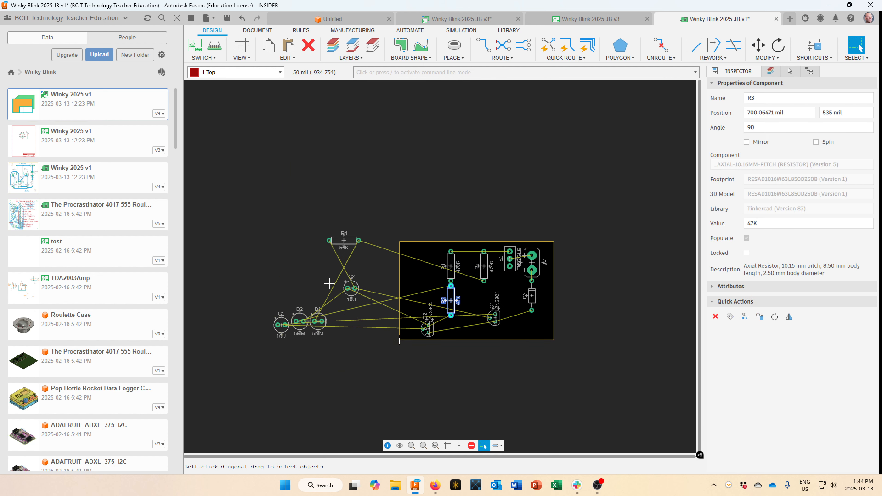
Place resistor R4 (56K) on the board directly under R2, fine-tuned on the grid.
{"action": "left_click_drag", "start_coordinate": [353, 243], "coordinate": [489, 300]}
{"action": "scroll", "coordinate": [488, 299], "scroll_direction": "up", "scroll_amount": 3}
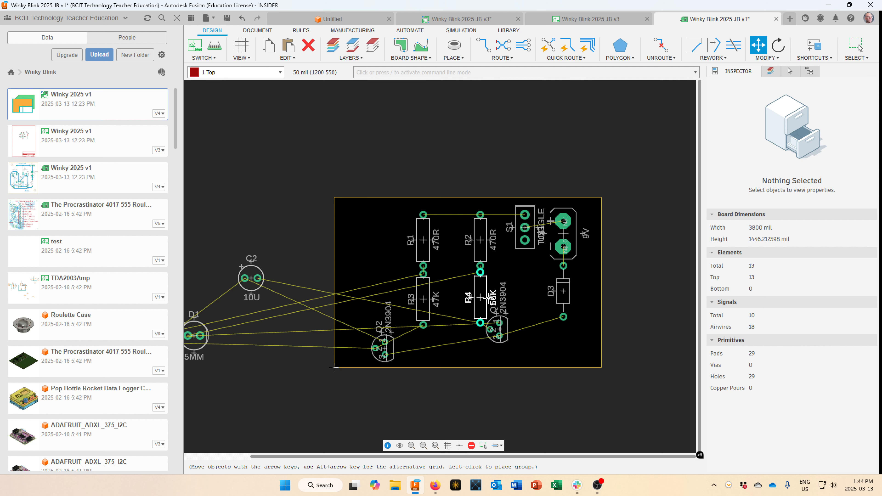
{"action": "left_click_drag", "start_coordinate": [488, 298], "coordinate": [488, 298], "text": "alt"}
{"action": "scroll", "coordinate": [486, 299], "scroll_direction": "up", "scroll_amount": 4}
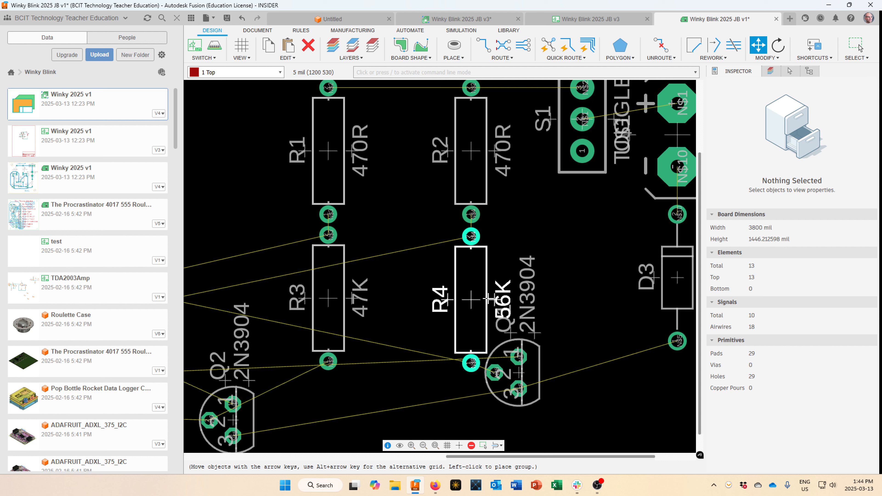
{"action": "key", "text": "alt+Up"}
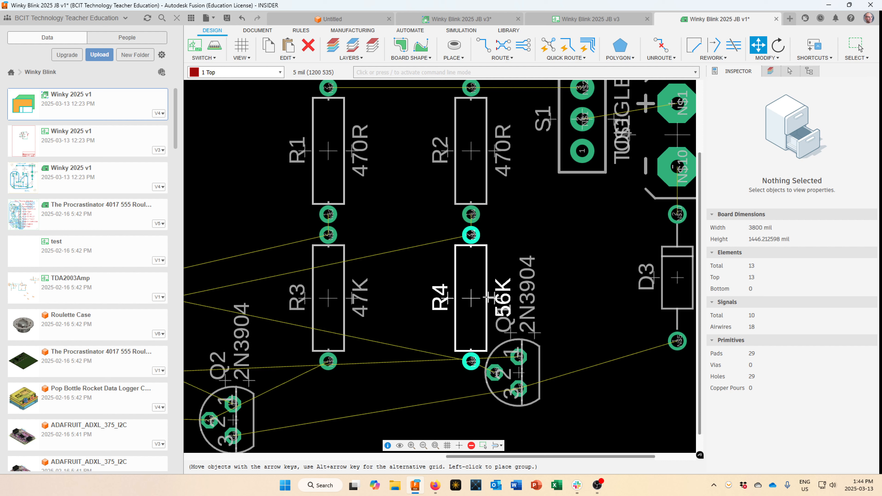
{"action": "left_click", "coordinate": [488, 298]}
Drag the board outline's bottom edge lower to enlarge the board.
{"action": "scroll", "coordinate": [508, 357], "scroll_direction": "down", "scroll_amount": 5}
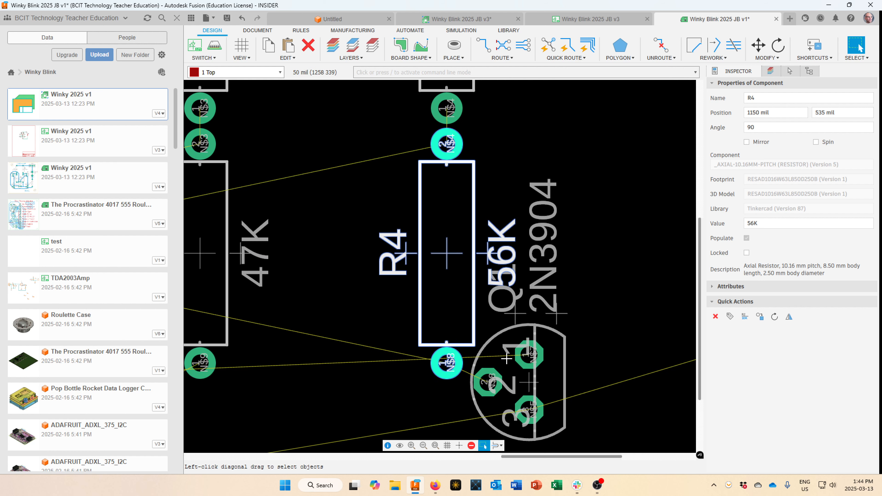
{"action": "middle_click_drag", "start_coordinate": [508, 357], "coordinate": [505, 264]}
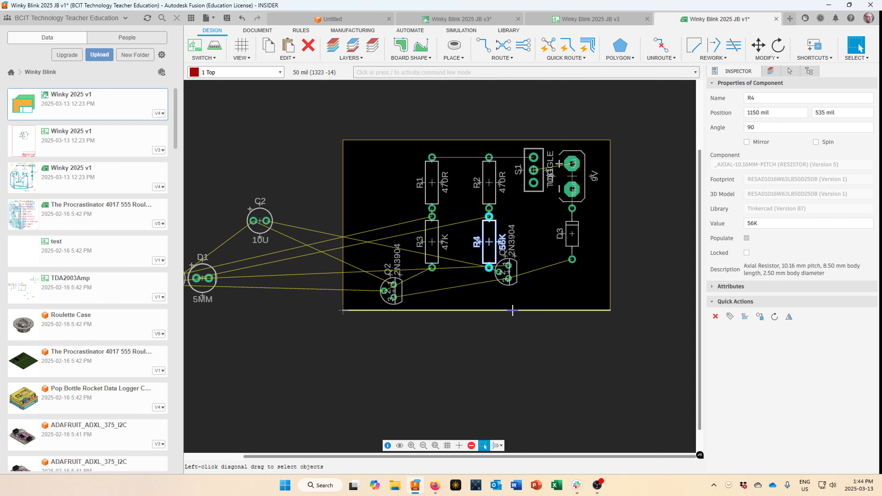
{"action": "left_click_drag", "start_coordinate": [512, 310], "coordinate": [511, 330]}
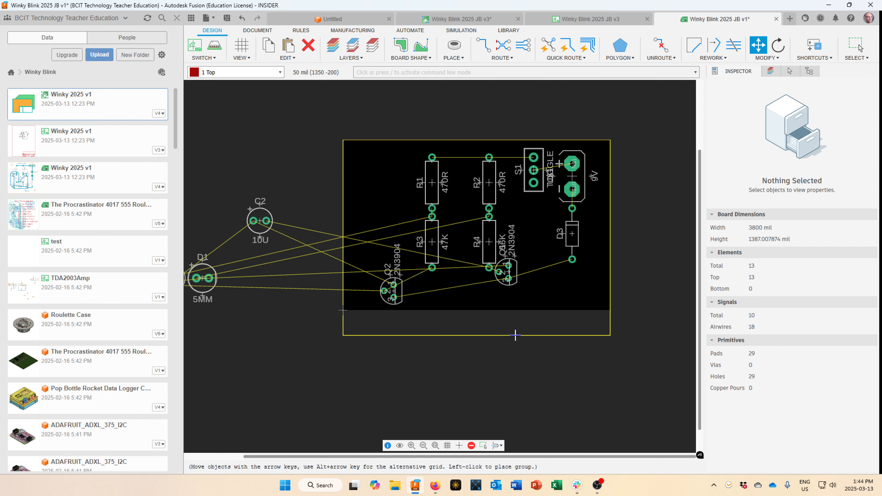
{"action": "left_click", "coordinate": [515, 341]}
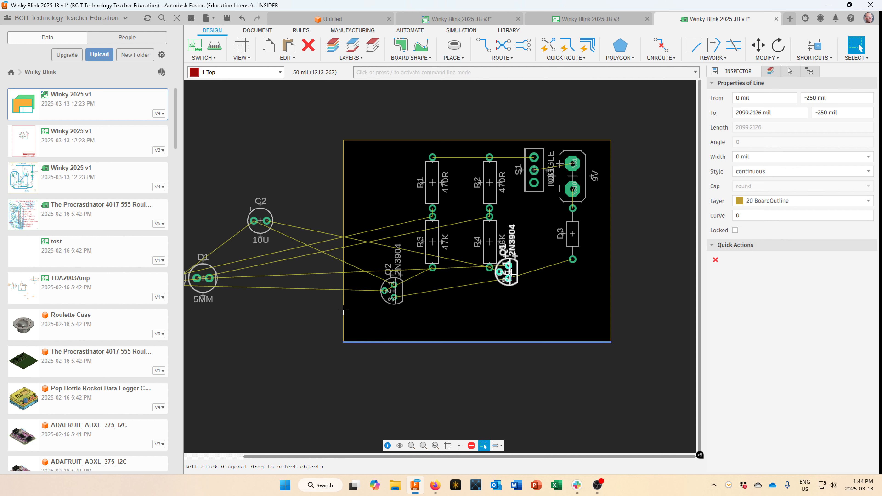
Lower transistors Q1 and Q2 to line up near the bottom edge, and carry LED D1 onto the board.
{"action": "left_click_drag", "start_coordinate": [512, 274], "coordinate": [520, 316]}
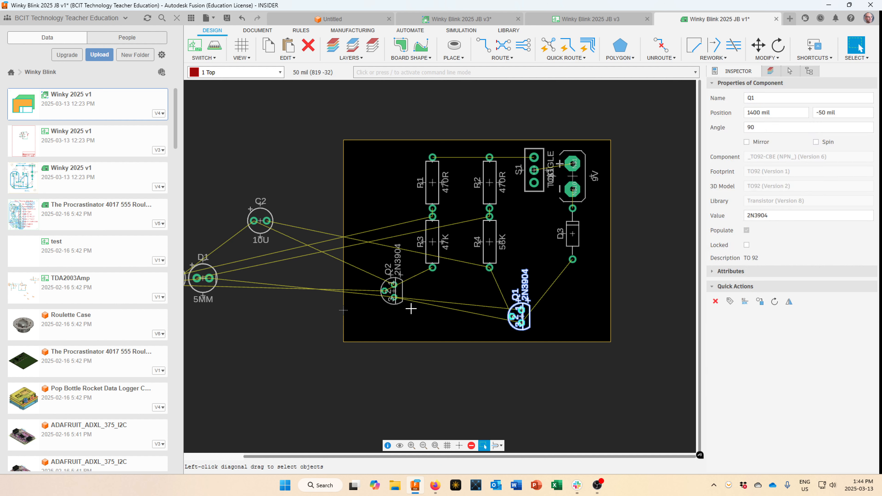
{"action": "left_click_drag", "start_coordinate": [394, 296], "coordinate": [398, 317]}
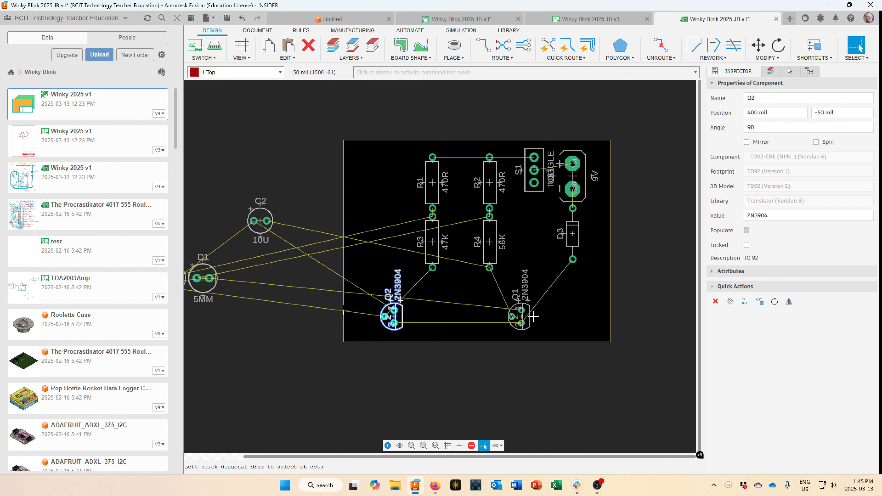
{"action": "scroll", "coordinate": [235, 251], "scroll_direction": "up", "scroll_amount": 2}
{"action": "scroll", "coordinate": [235, 251], "scroll_direction": "down", "scroll_amount": 3}
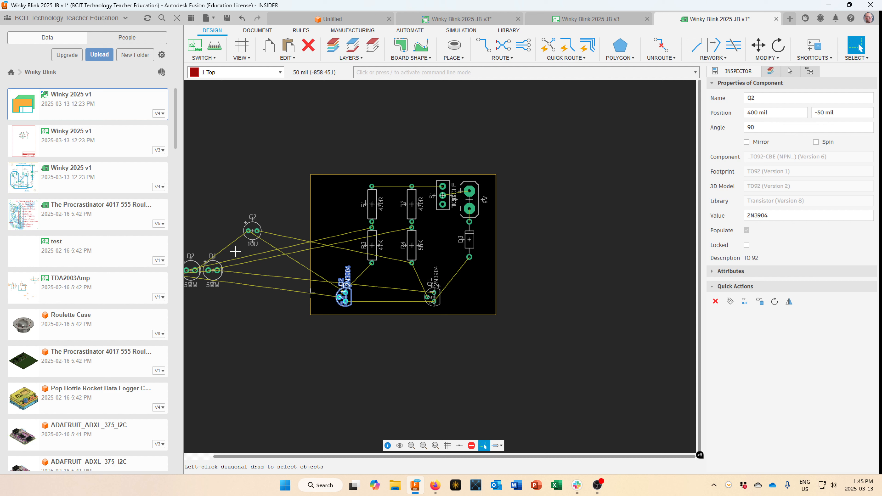
{"action": "scroll", "coordinate": [243, 266], "scroll_direction": "down", "scroll_amount": 1}
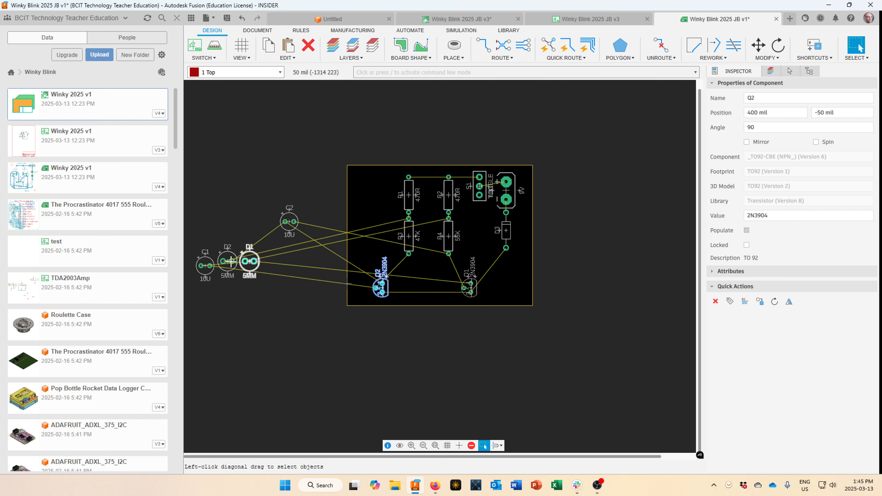
{"action": "left_click_drag", "start_coordinate": [244, 261], "coordinate": [492, 220]}
Rotate LED D1 upright with its first pad on top and place it beside R4.
{"action": "scroll", "coordinate": [438, 226], "scroll_direction": "up", "scroll_amount": 3}
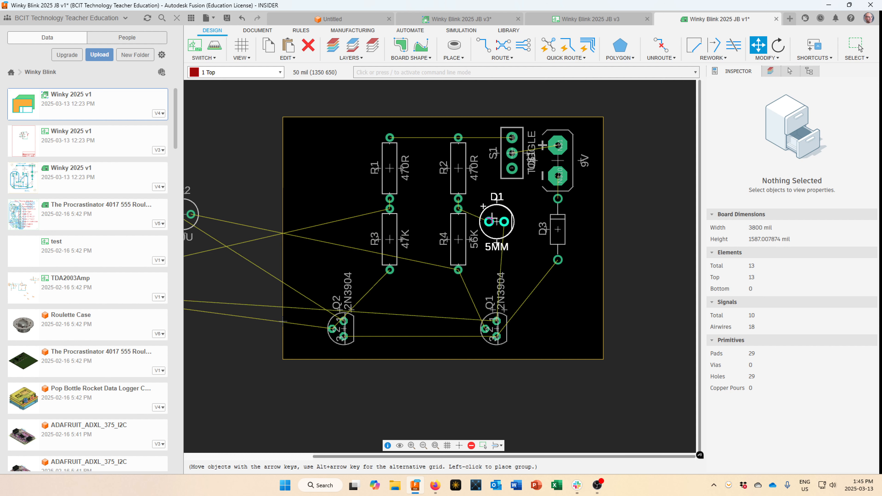
{"action": "right_click", "coordinate": [492, 218]}
{"action": "right_click", "coordinate": [514, 223]}
{"action": "right_click", "coordinate": [514, 223]}
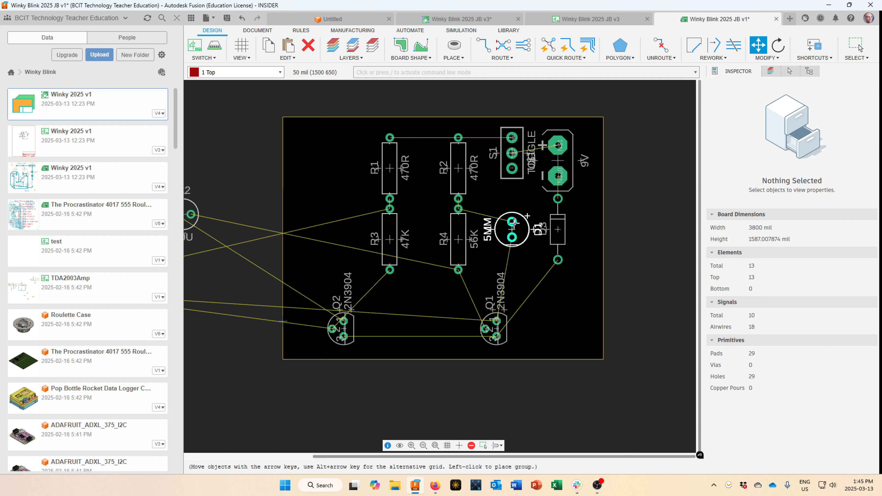
{"action": "right_click", "coordinate": [514, 223]}
{"action": "right_click", "coordinate": [514, 223]}
{"action": "scroll", "coordinate": [523, 234], "scroll_direction": "up", "scroll_amount": 4}
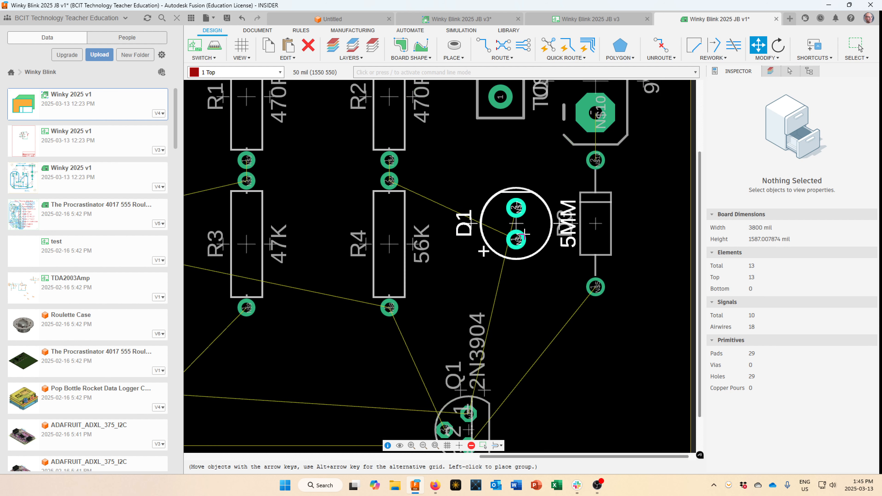
{"action": "scroll", "coordinate": [523, 235], "scroll_direction": "up", "scroll_amount": 1}
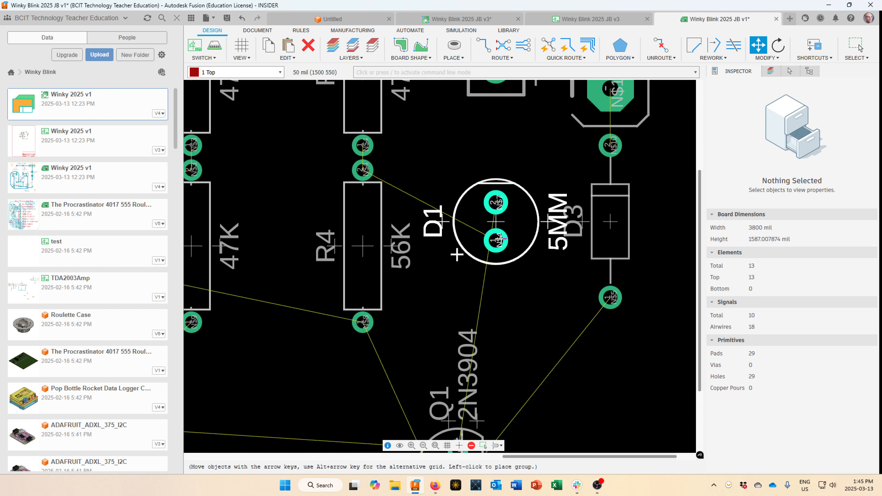
{"action": "right_click", "coordinate": [499, 234]}
{"action": "right_click", "coordinate": [498, 218]}
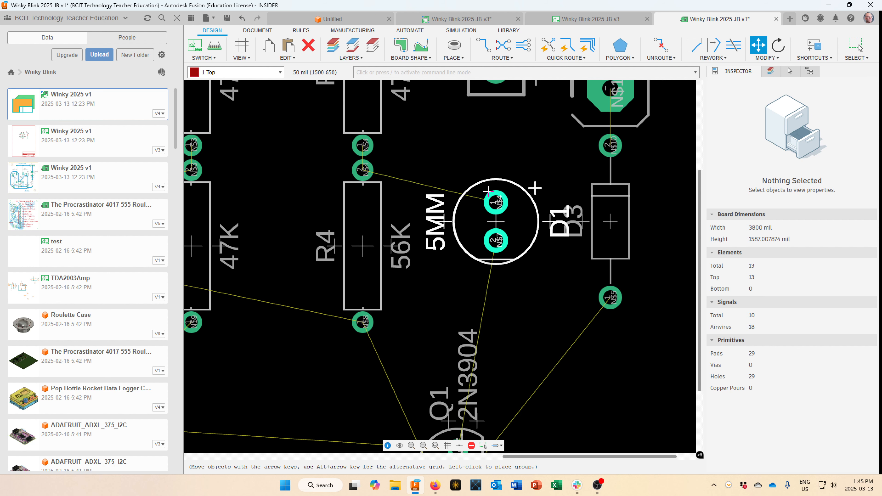
{"action": "scroll", "coordinate": [493, 197], "scroll_direction": "down", "scroll_amount": 4}
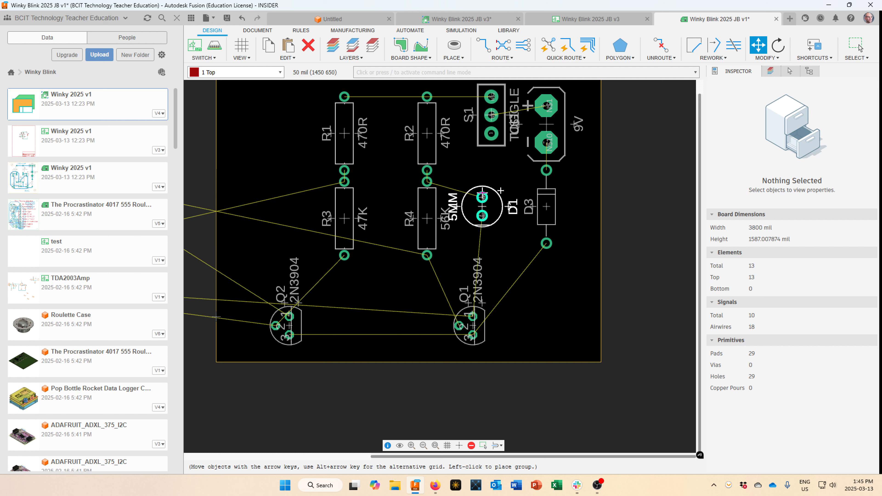
{"action": "left_click", "coordinate": [859, 45]}
Place capacitor C2 (10U) on the board between the resistors and the transistors.
{"action": "scroll", "coordinate": [236, 315], "scroll_direction": "up", "scroll_amount": 4}
{"action": "scroll", "coordinate": [243, 309], "scroll_direction": "down", "scroll_amount": 2}
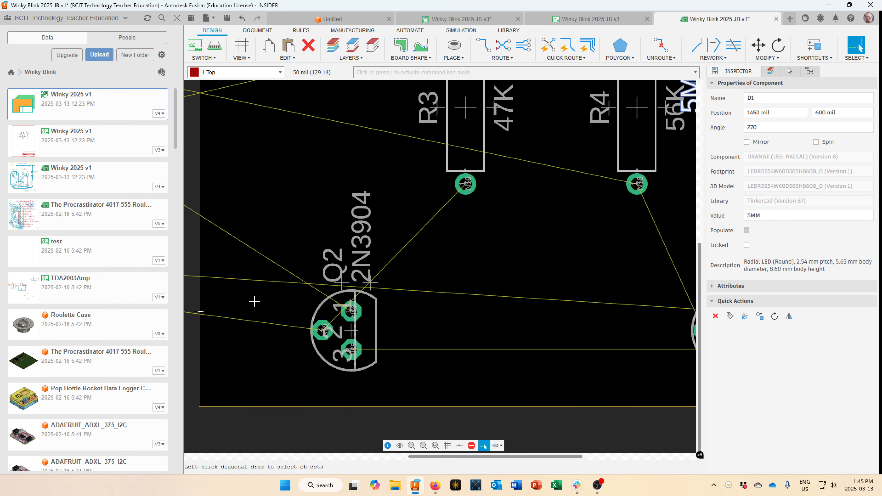
{"action": "middle_click_drag", "start_coordinate": [256, 302], "coordinate": [469, 262]}
{"action": "scroll", "coordinate": [466, 267], "scroll_direction": "down", "scroll_amount": 4}
{"action": "scroll", "coordinate": [461, 274], "scroll_direction": "down", "scroll_amount": 3}
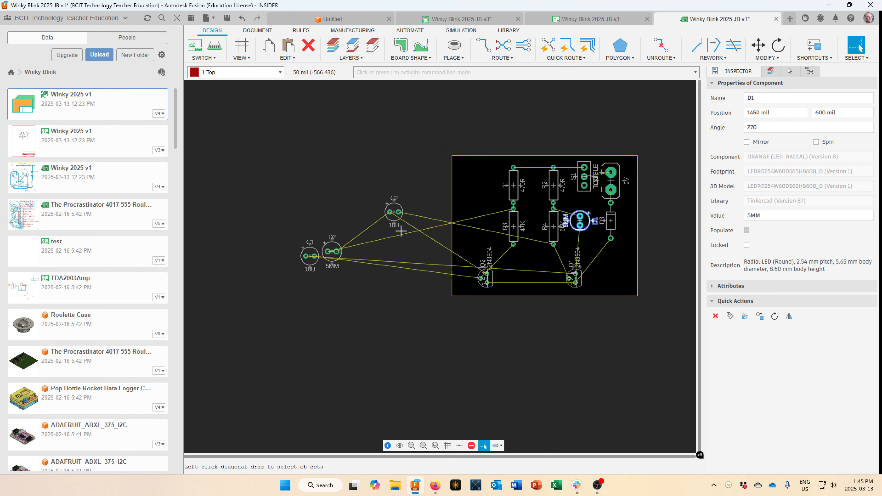
{"action": "left_click_drag", "start_coordinate": [395, 212], "coordinate": [536, 251]}
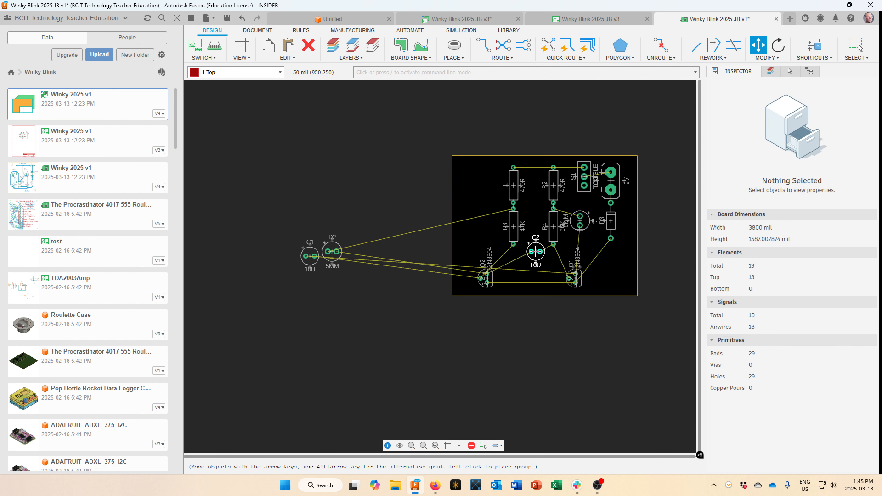
{"action": "left_click", "coordinate": [533, 251]}
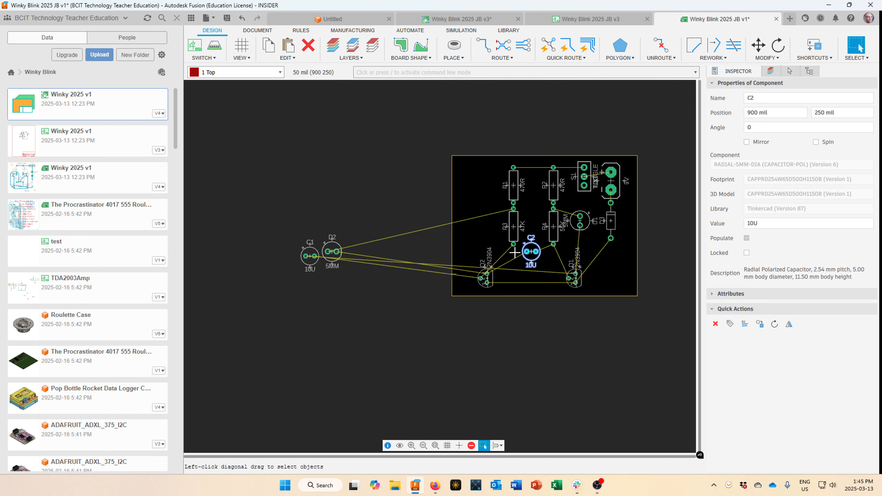
Bring LED D2 onto the board beside R3, rotated to match D1.
{"action": "left_click_drag", "start_coordinate": [336, 246], "coordinate": [483, 214]}
{"action": "scroll", "coordinate": [468, 202], "scroll_direction": "up", "scroll_amount": 3}
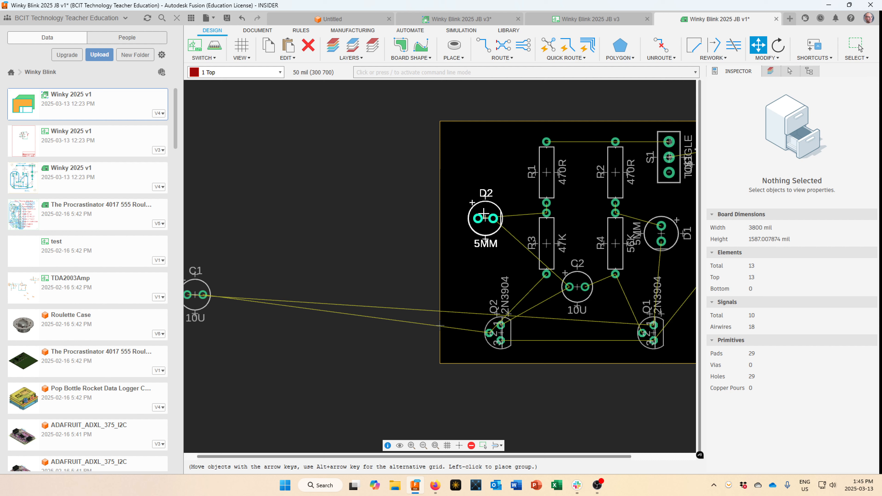
{"action": "right_click", "coordinate": [484, 214]}
{"action": "right_click", "coordinate": [485, 214]}
{"action": "right_click", "coordinate": [485, 214]}
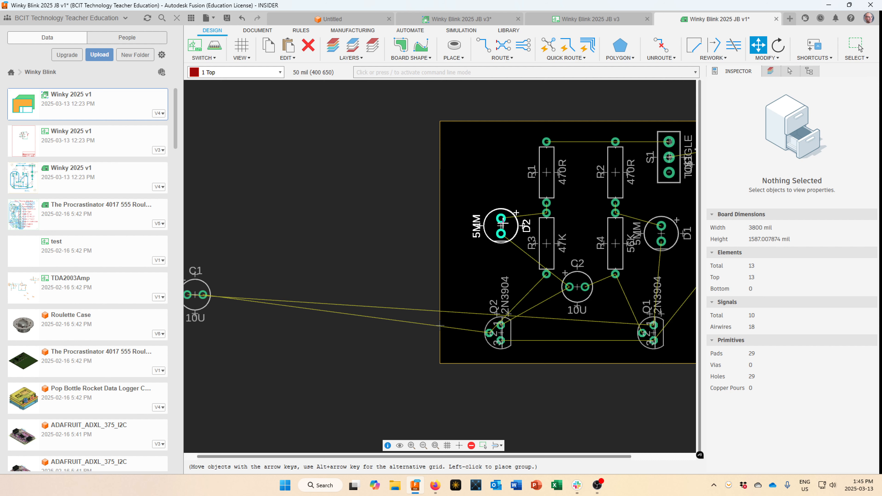
Align LED D2 level with D1 at 450, 600 mil, comparing both LEDs' positions.
{"action": "left_click", "coordinate": [858, 45]}
{"action": "scroll", "coordinate": [476, 263], "scroll_direction": "down", "scroll_amount": 3}
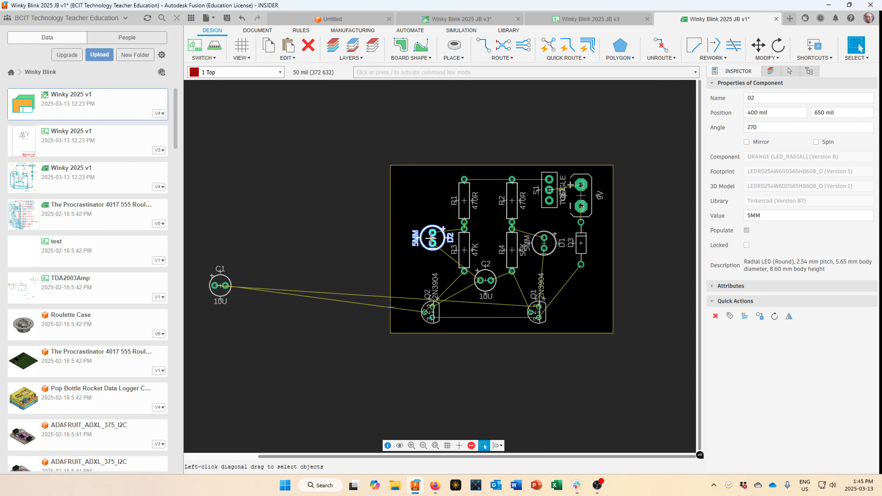
{"action": "left_click_drag", "start_coordinate": [431, 239], "coordinate": [432, 243]}
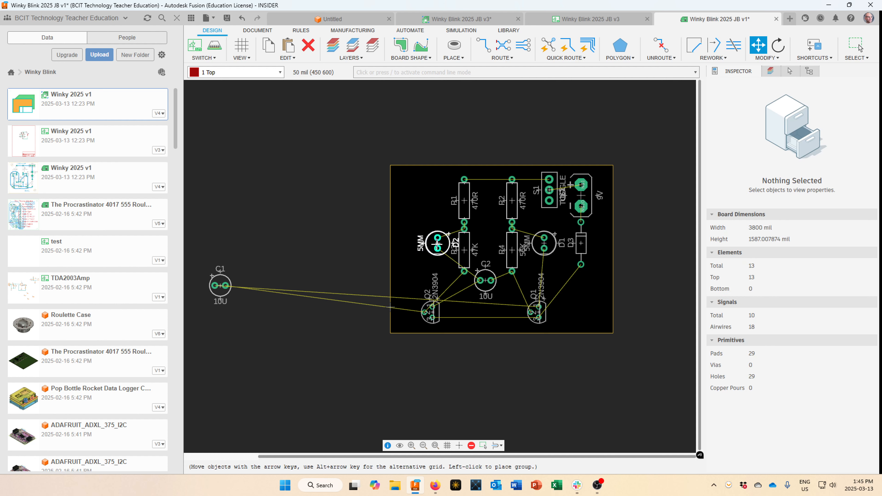
{"action": "left_click_drag", "start_coordinate": [436, 244], "coordinate": [437, 240]}
{"action": "left_click", "coordinate": [438, 244]}
{"action": "left_click", "coordinate": [543, 242]}
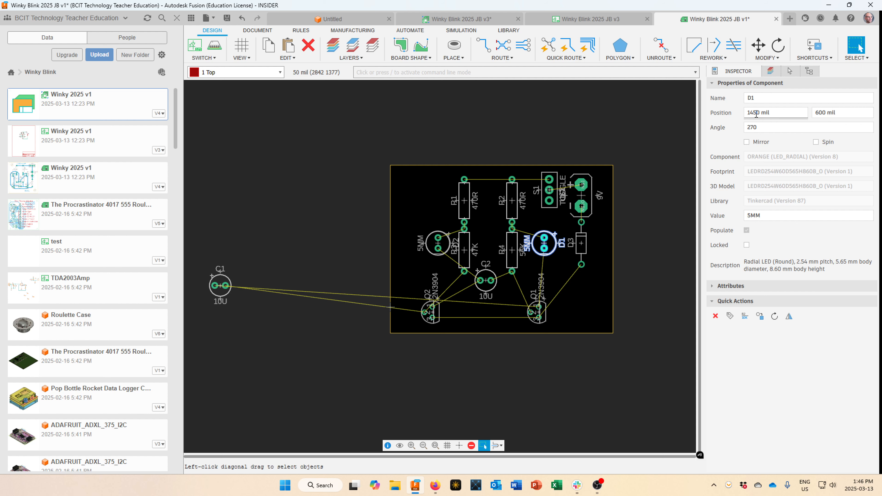
{"action": "left_click", "coordinate": [437, 245]}
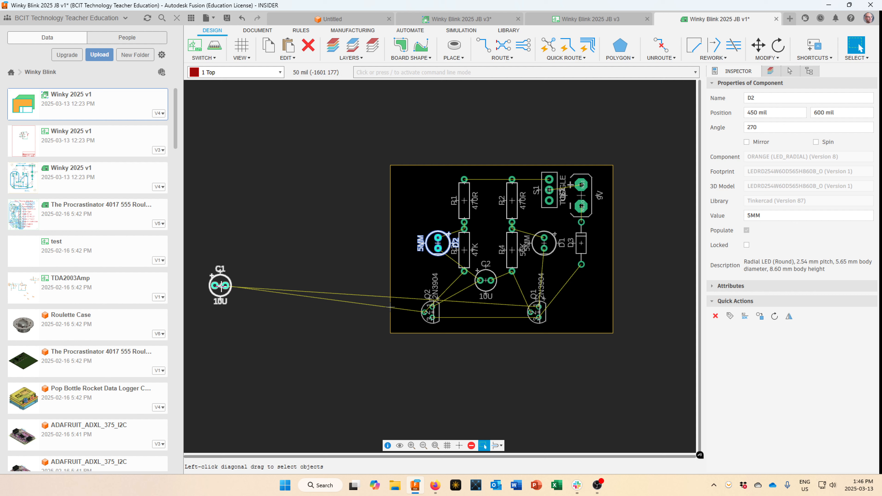
Move capacitor C1 onto the board, rotated 180°, just below C2 between the transistors.
{"action": "key", "text": "m"}
{"action": "left_click", "coordinate": [214, 290]}
{"action": "right_click", "coordinate": [480, 316]}
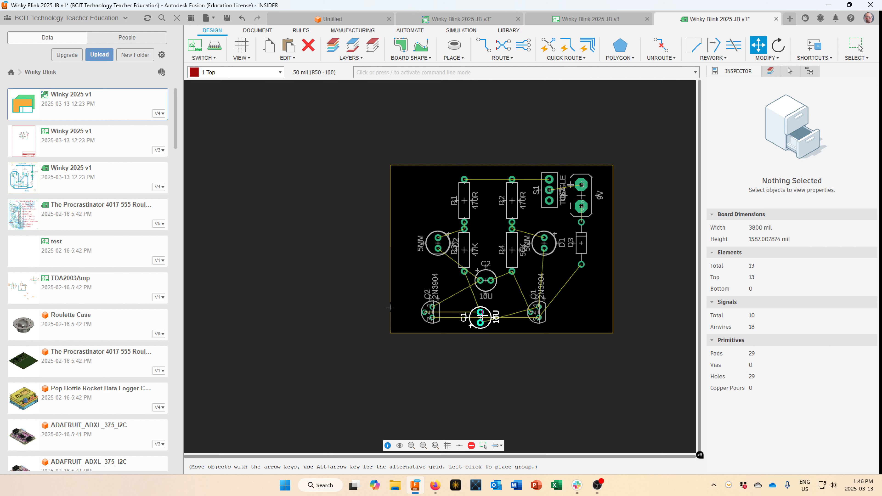
{"action": "right_click", "coordinate": [483, 310]}
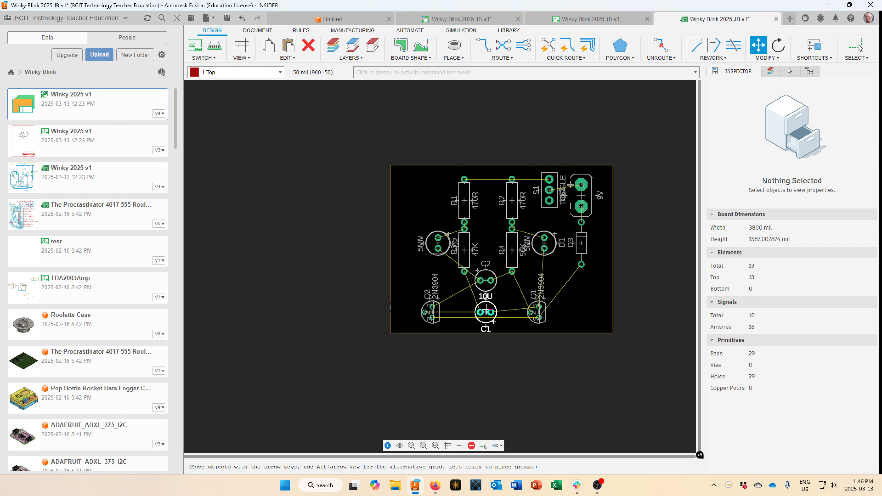
{"action": "left_click", "coordinate": [858, 44]}
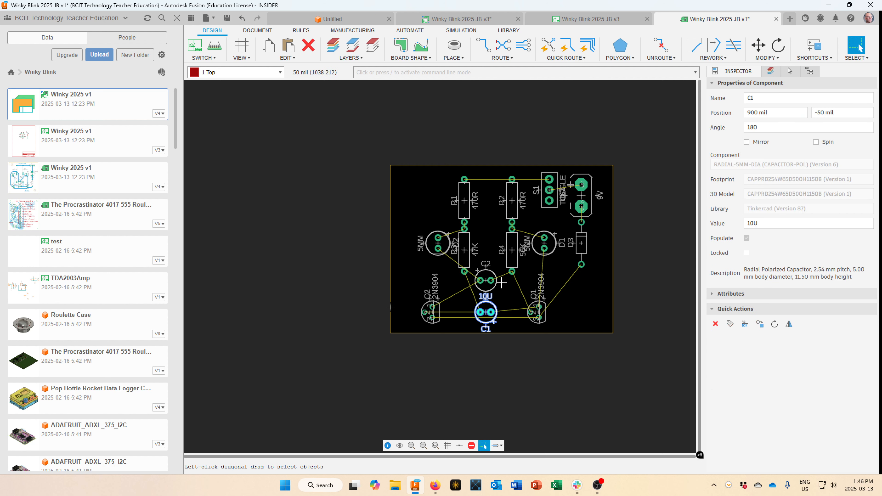
{"action": "scroll", "coordinate": [501, 283], "scroll_direction": "up", "scroll_amount": 1}
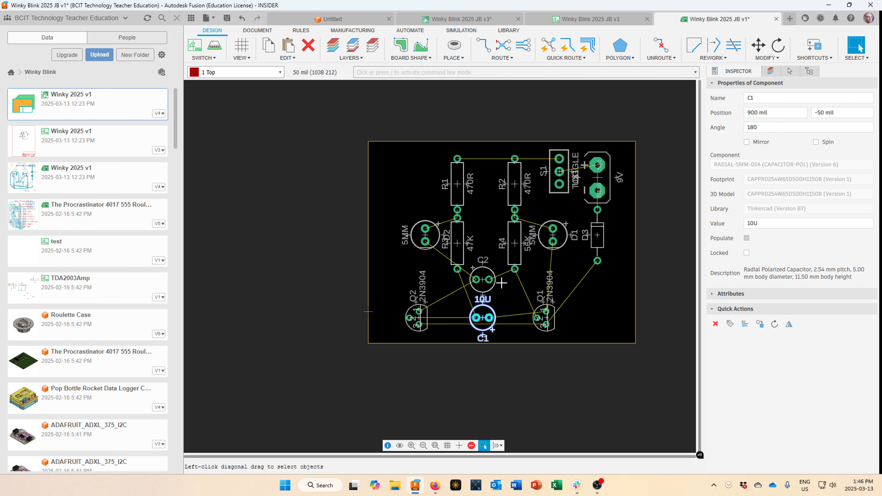
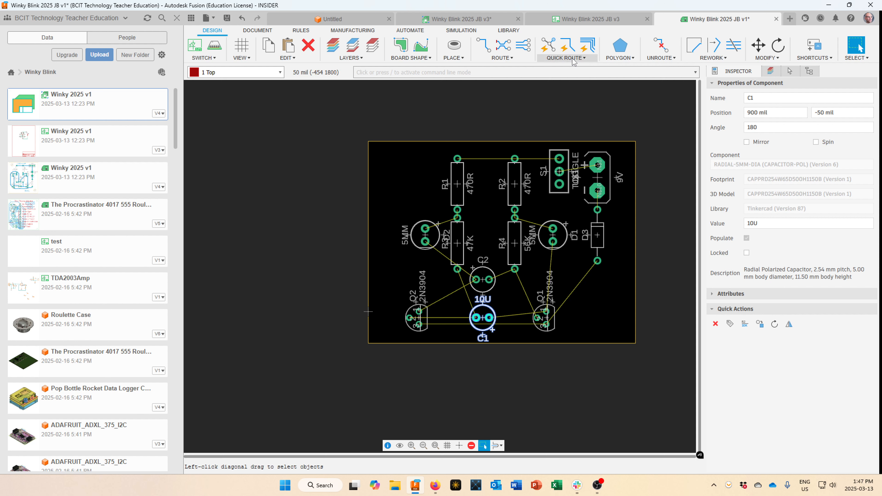
Start a manual trace at the via below the 9V connector, then cancel it and zoom out.
{"action": "left_click", "coordinate": [484, 49]}
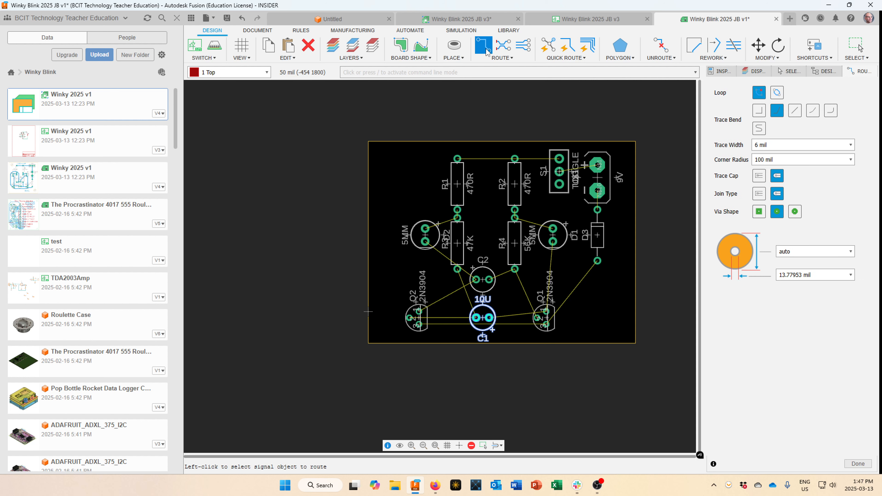
{"action": "scroll", "coordinate": [597, 208], "scroll_direction": "up", "scroll_amount": 4}
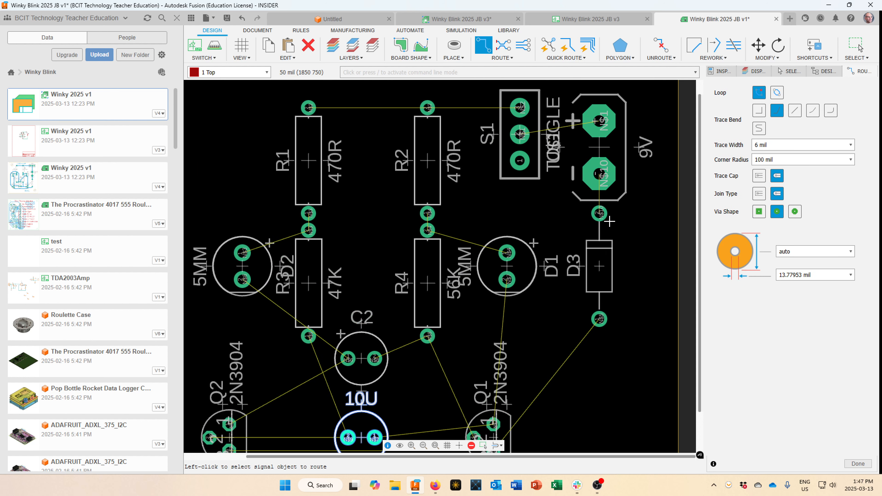
{"action": "left_click", "coordinate": [600, 213]}
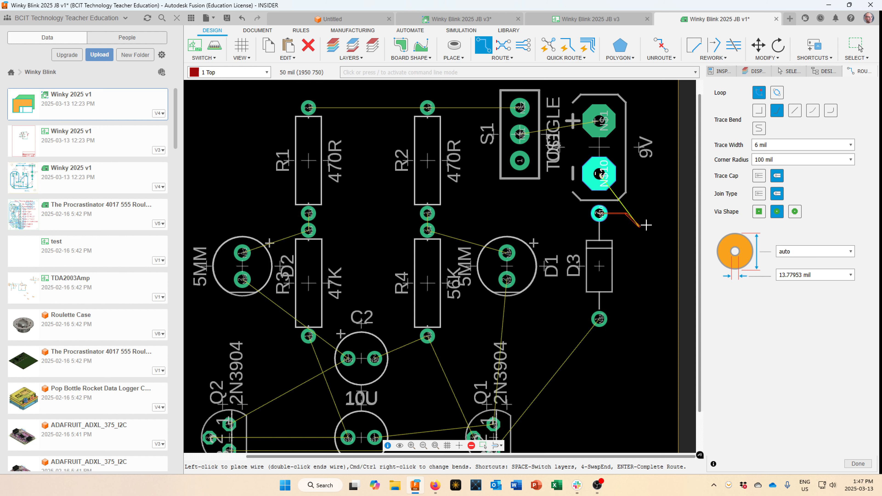
{"action": "scroll", "coordinate": [645, 234], "scroll_direction": "up", "scroll_amount": 3}
{"action": "scroll", "coordinate": [631, 217], "scroll_direction": "up", "scroll_amount": 3}
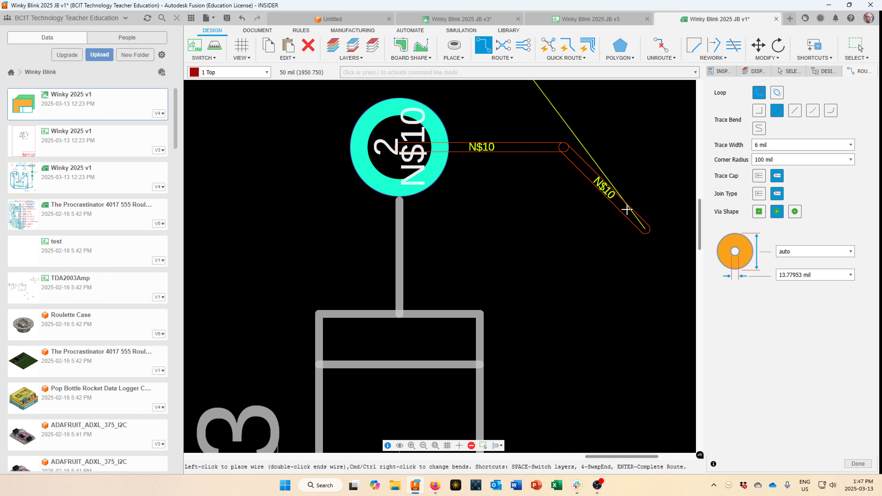
{"action": "scroll", "coordinate": [584, 208], "scroll_direction": "down", "scroll_amount": 4}
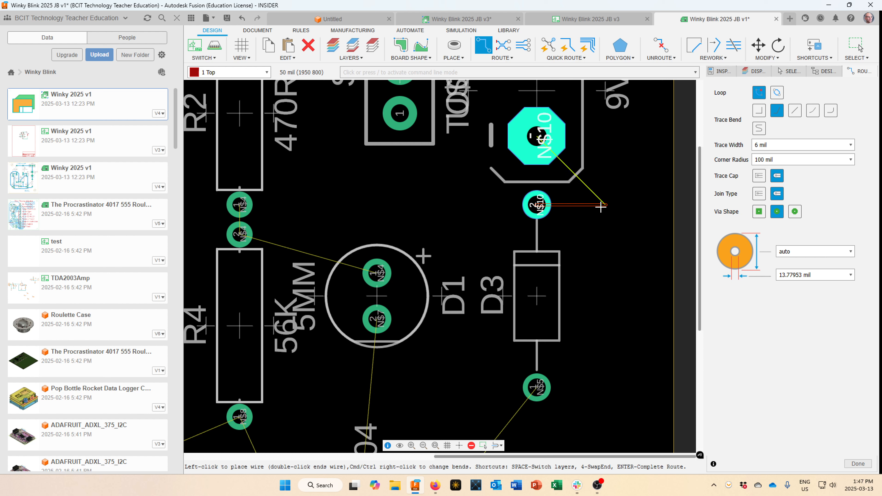
{"action": "key", "text": "Escape"}
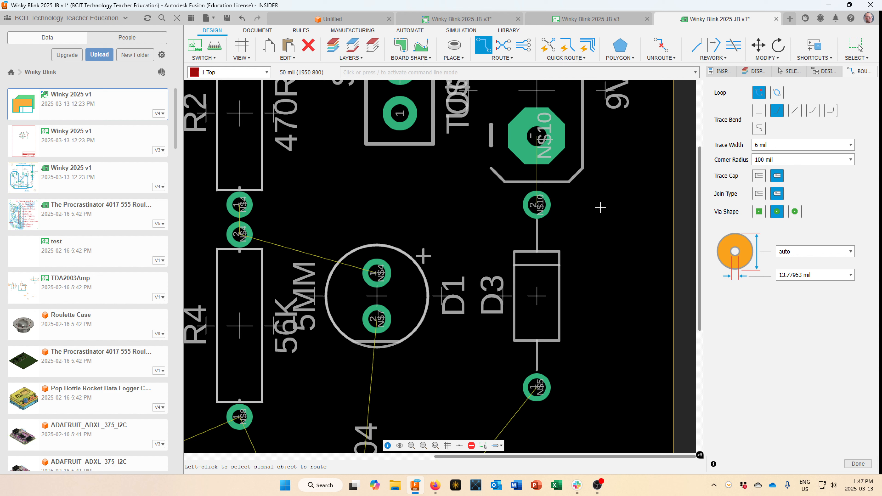
{"action": "scroll", "coordinate": [548, 175], "scroll_direction": "down", "scroll_amount": 3}
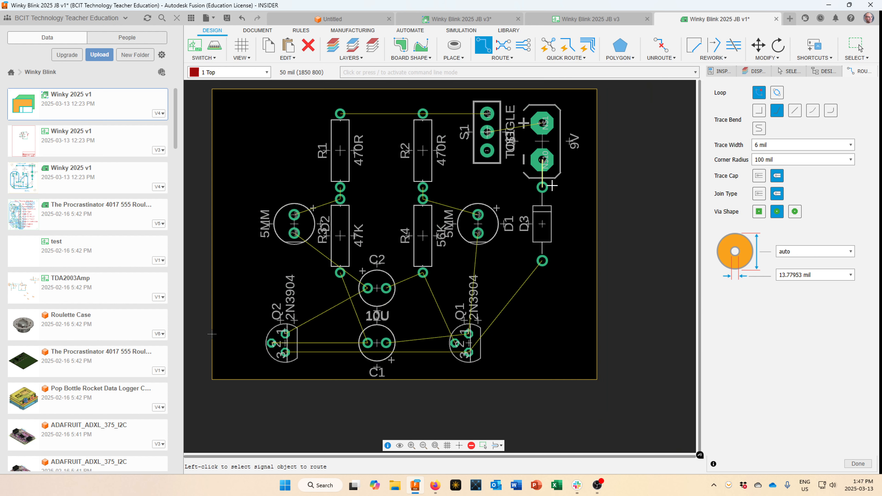
Recentre the board and open the RULES tab's rule-commands dropdown.
{"action": "middle_click_drag", "start_coordinate": [552, 186], "coordinate": [571, 226]}
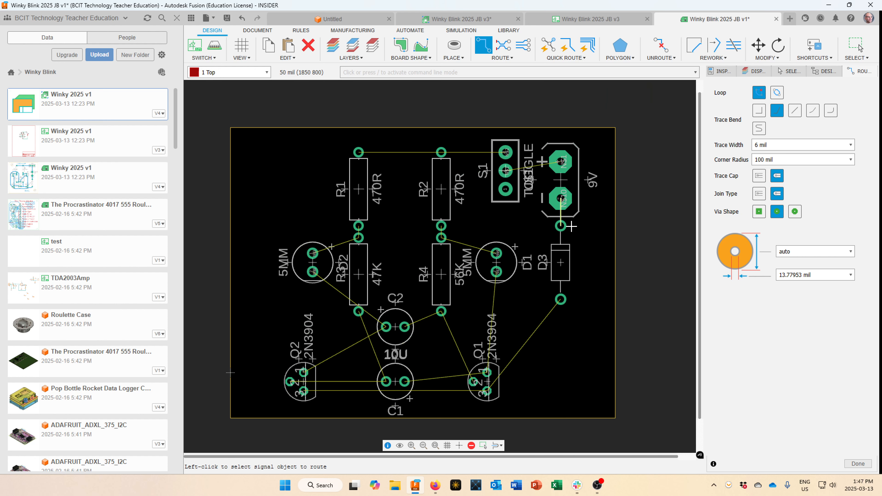
{"action": "scroll", "coordinate": [571, 226], "scroll_direction": "up", "scroll_amount": 1}
{"action": "scroll", "coordinate": [573, 232], "scroll_direction": "down", "scroll_amount": 2}
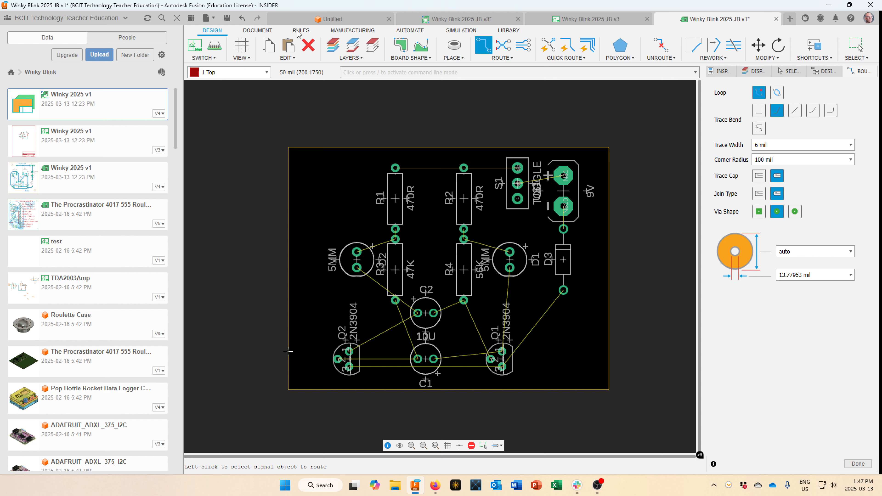
{"action": "left_click", "coordinate": [300, 31]}
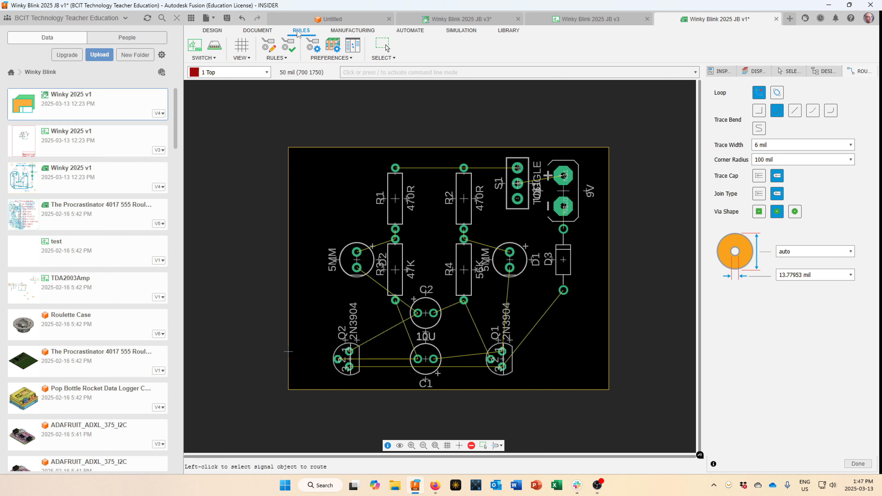
{"action": "left_click", "coordinate": [282, 60]}
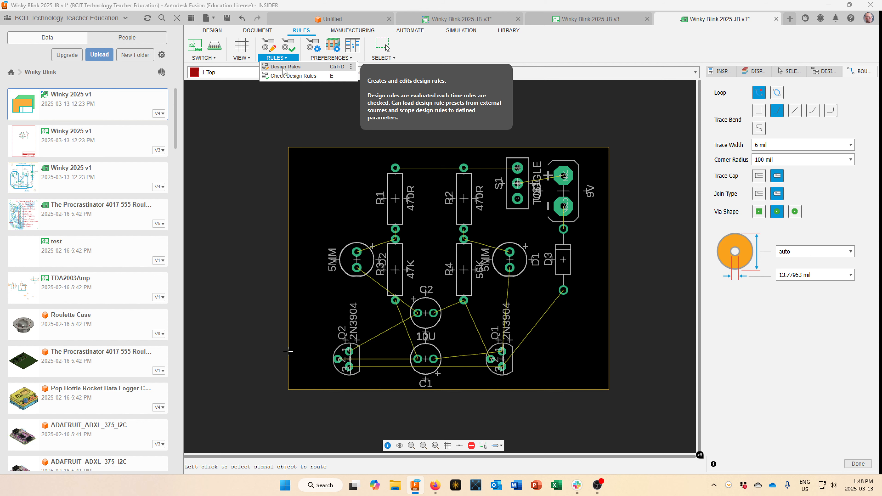
Open Design Rules and set the Wire–Wire minimum clearance to 15 mil.
{"action": "left_click", "coordinate": [283, 68]}
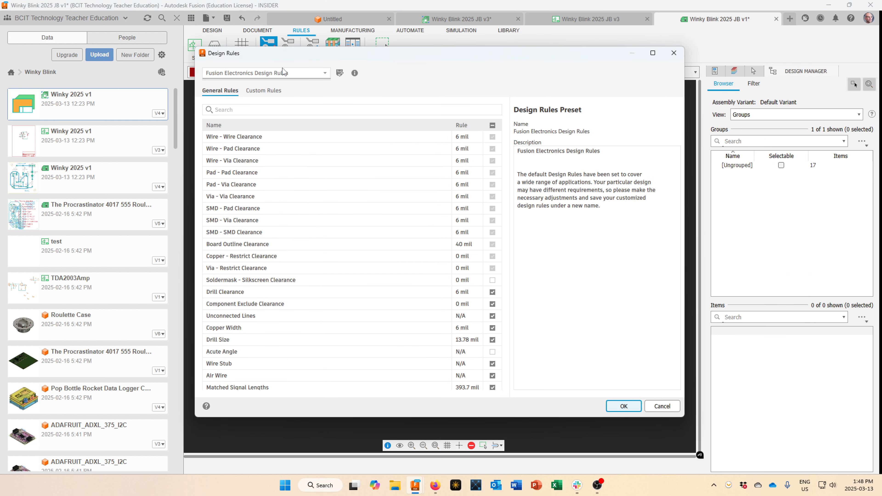
{"action": "left_click_drag", "start_coordinate": [465, 52], "coordinate": [458, 54]}
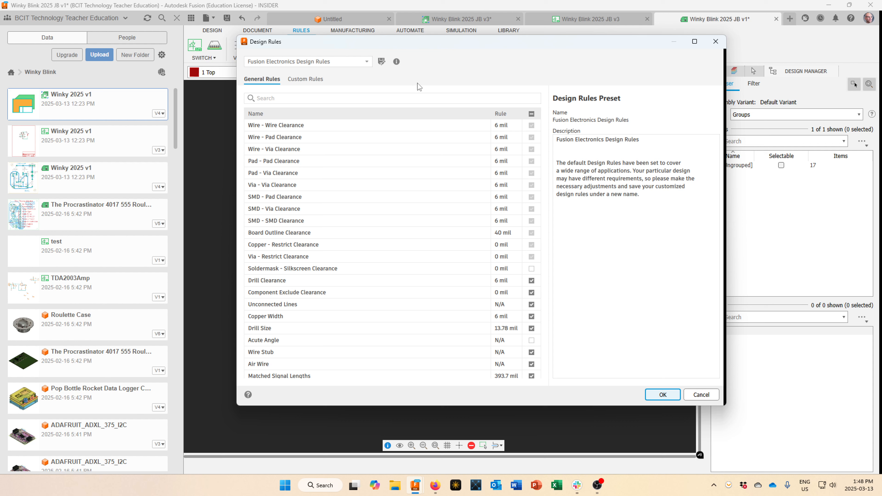
{"action": "left_click", "coordinate": [354, 128]}
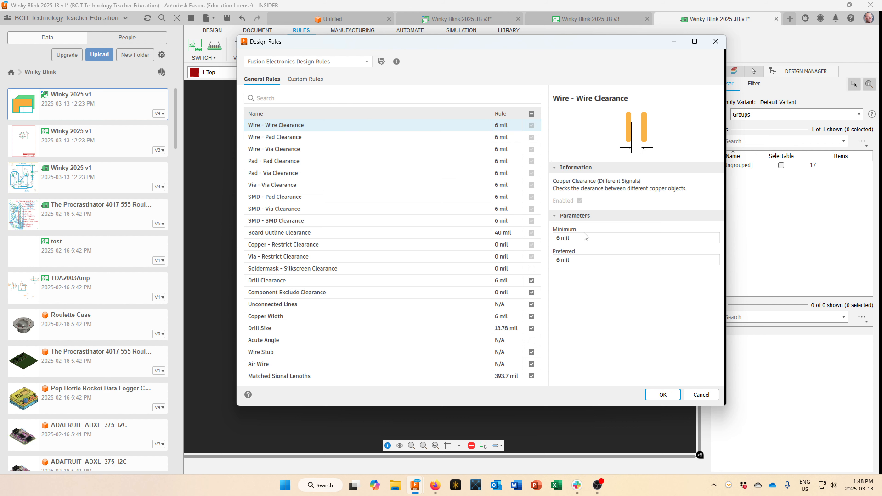
{"action": "left_click_drag", "start_coordinate": [580, 237], "coordinate": [550, 240]}
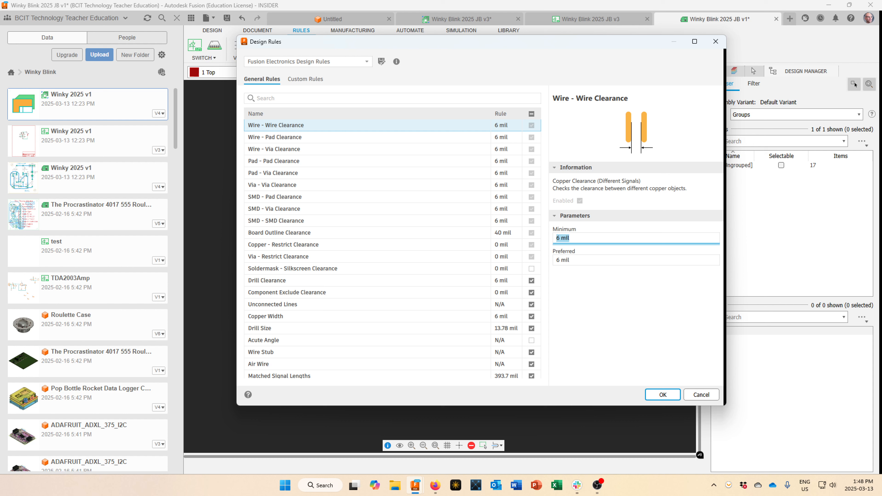
{"action": "type", "text": "15"}
{"action": "key", "text": "Return"}
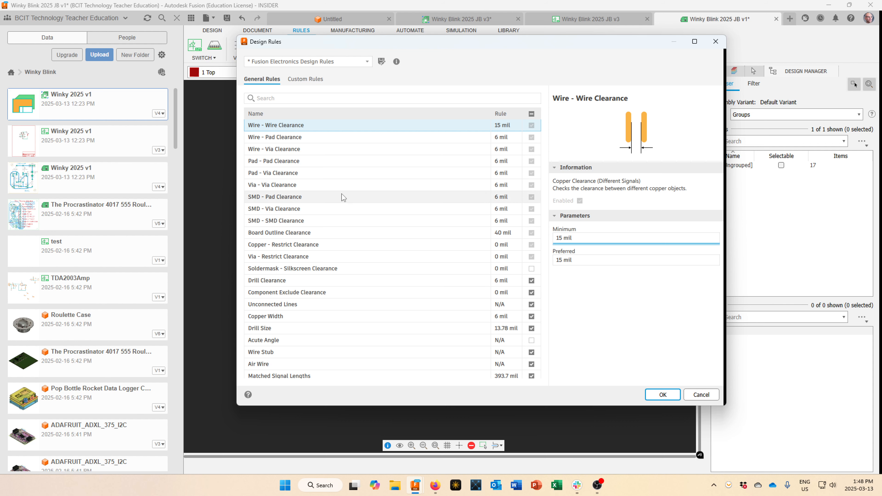
Set Wire–Pad clearance to 15 mil and Pad–Pad clearance to 20 mil, then apply.
{"action": "left_click", "coordinate": [320, 142]}
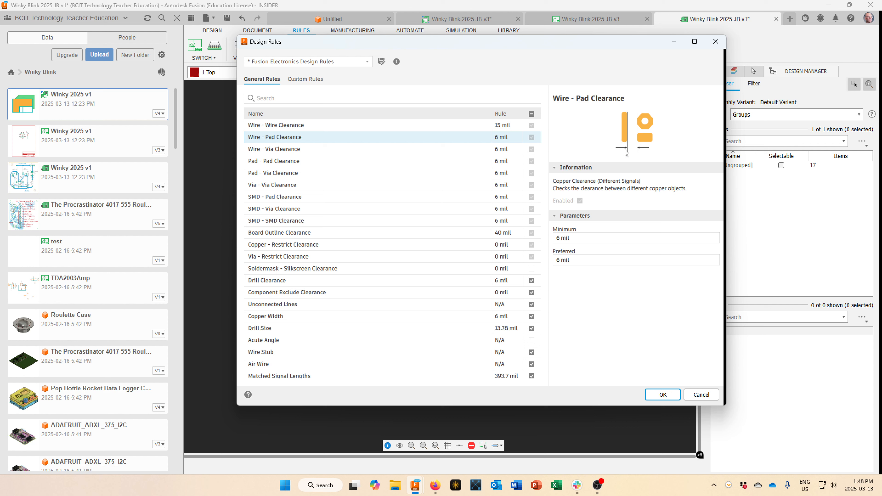
{"action": "left_click", "coordinate": [556, 238]}
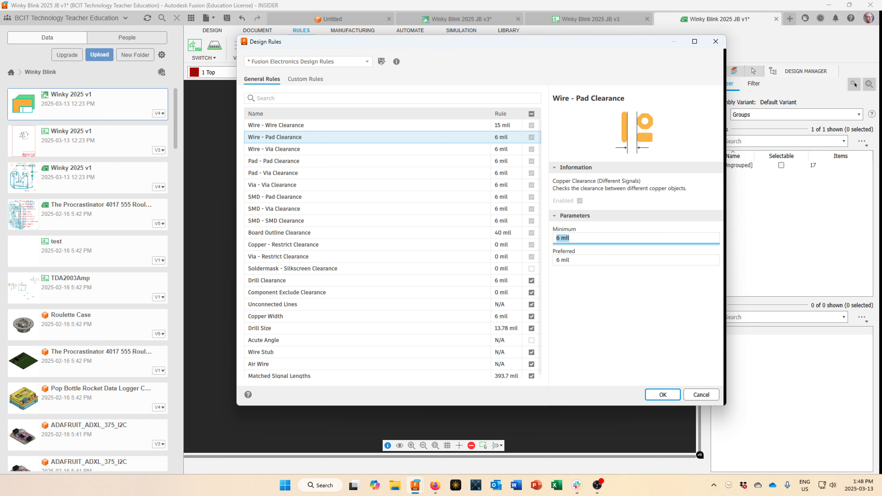
{"action": "type", "text": "15"}
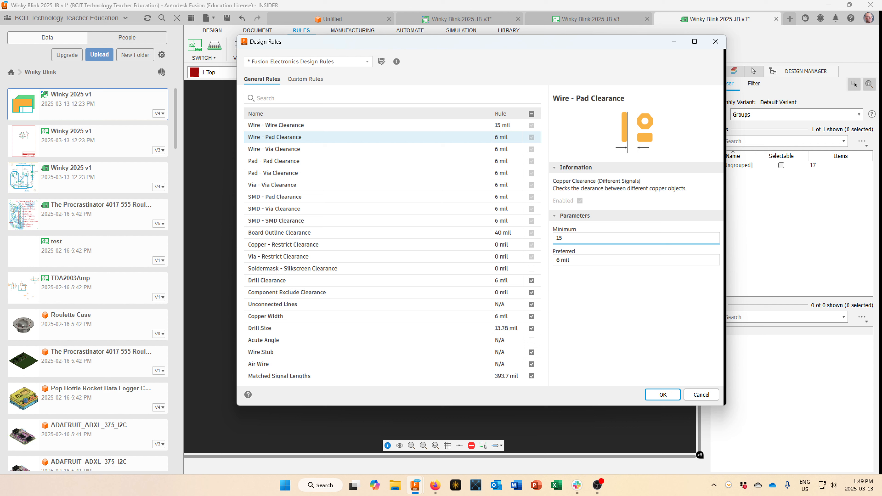
{"action": "key", "text": "Return"}
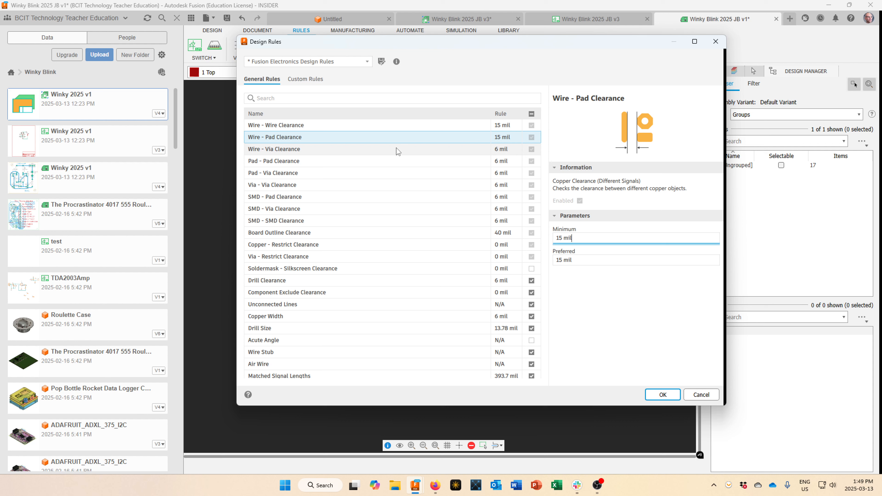
{"action": "left_click", "coordinate": [286, 162]}
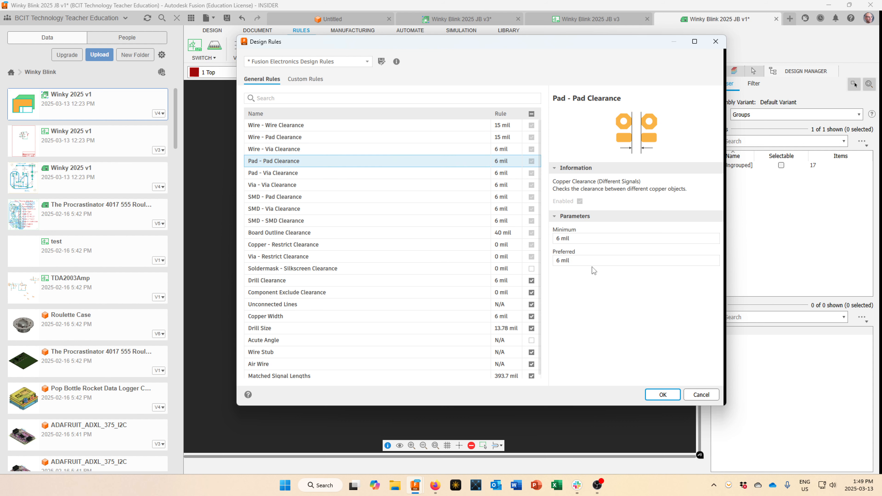
{"action": "left_click", "coordinate": [573, 239]}
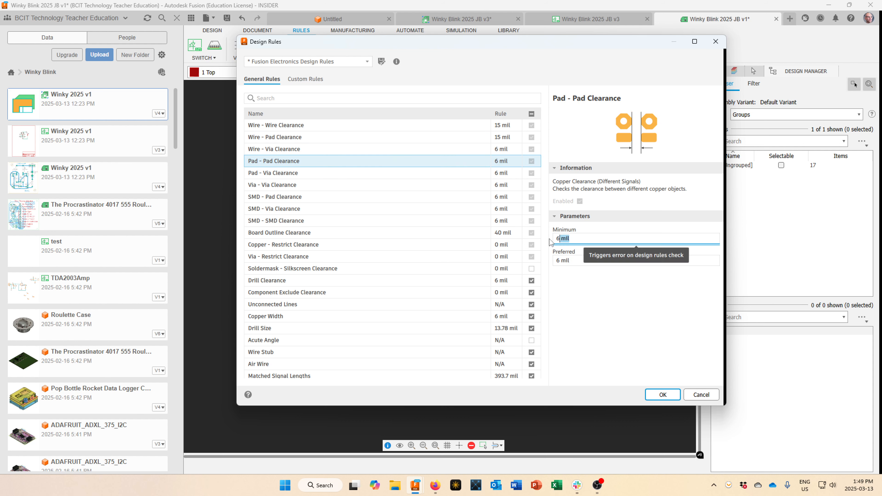
{"action": "type", "text": "20"}
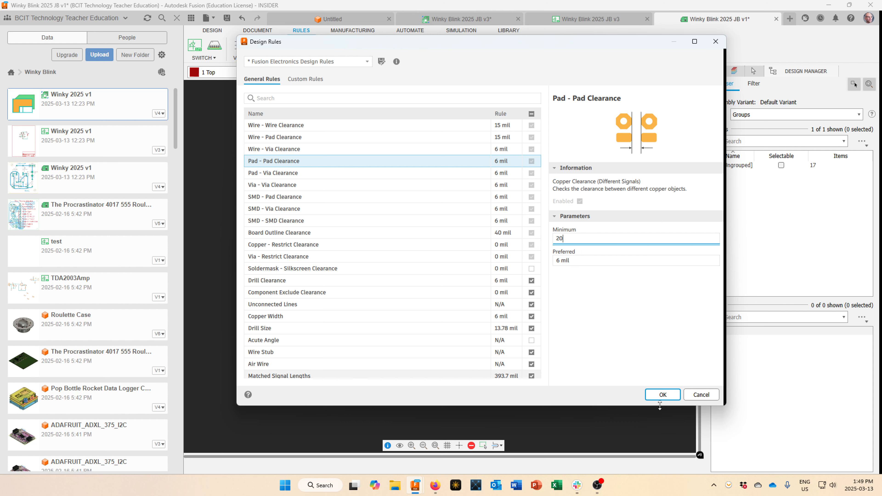
{"action": "left_click", "coordinate": [661, 396]}
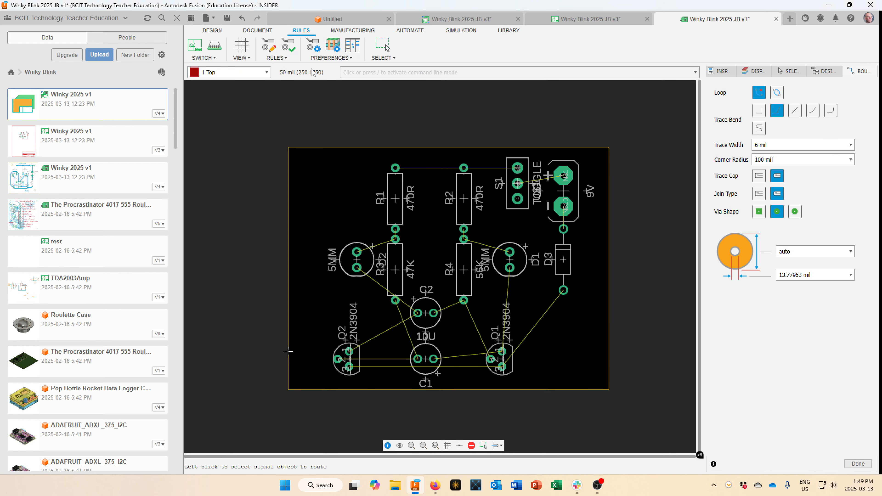
Reopen the RULES dropdown to return to the Design Rules.
{"action": "left_click", "coordinate": [277, 57]}
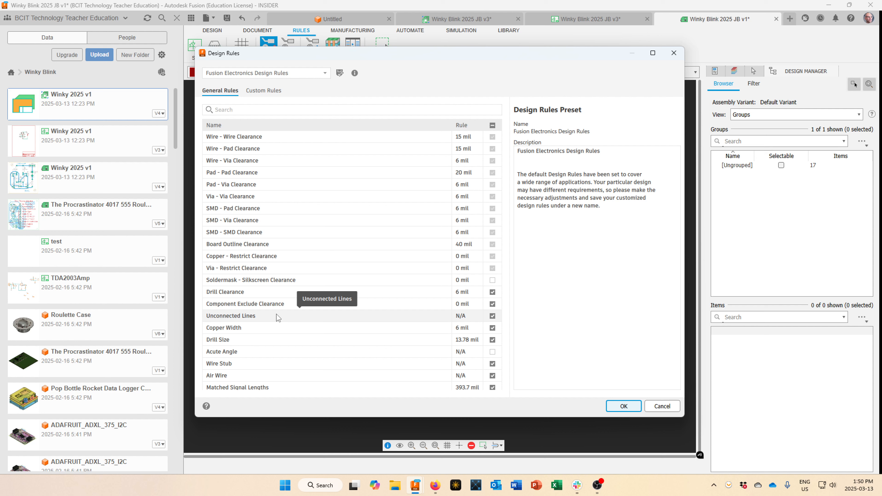
Set the Copper Width minimum to 20 mil, review Drill Size, and apply the rules.
{"action": "left_click", "coordinate": [277, 327]}
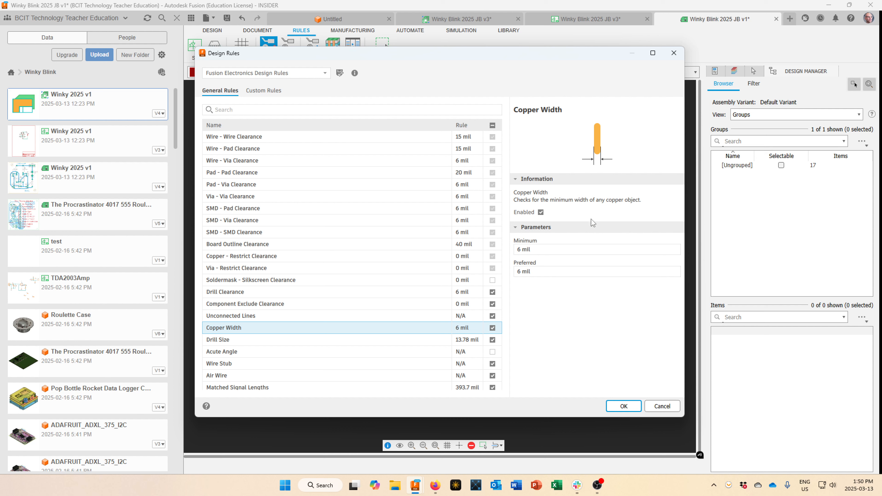
{"action": "left_click", "coordinate": [542, 251]}
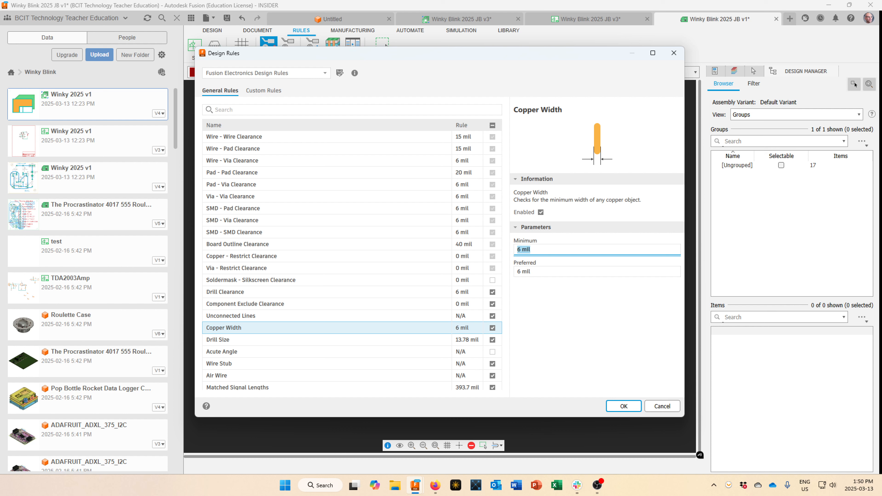
{"action": "type", "text": "20"}
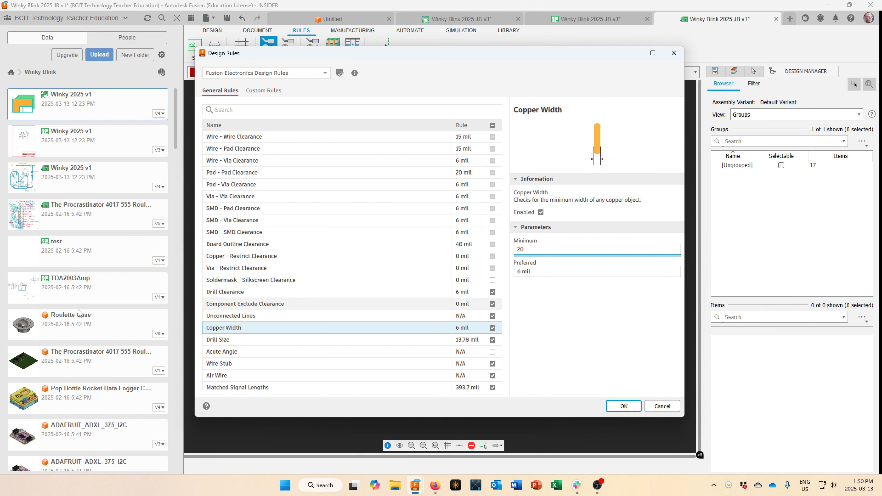
{"action": "left_click", "coordinate": [316, 340]}
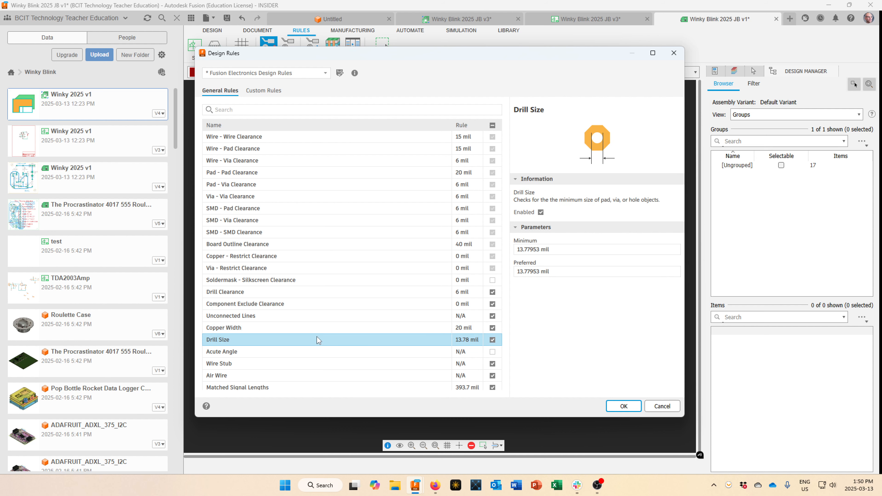
{"action": "left_click", "coordinate": [318, 329]}
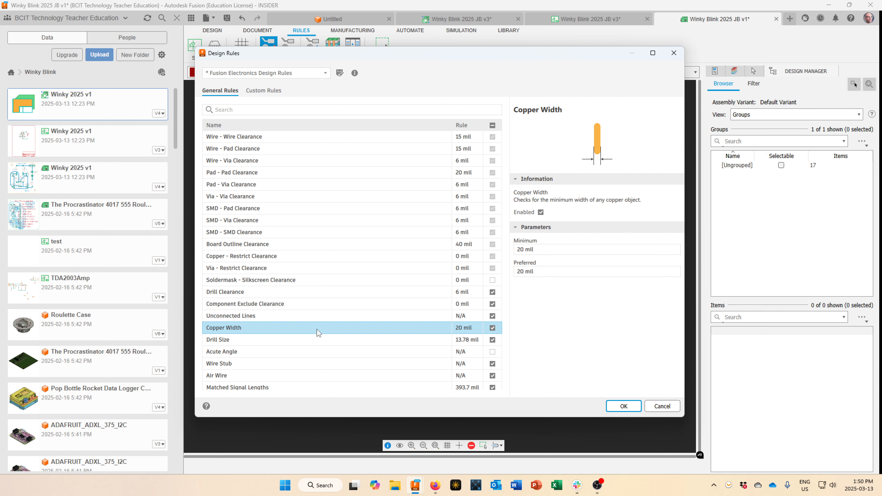
{"action": "left_click", "coordinate": [317, 341]}
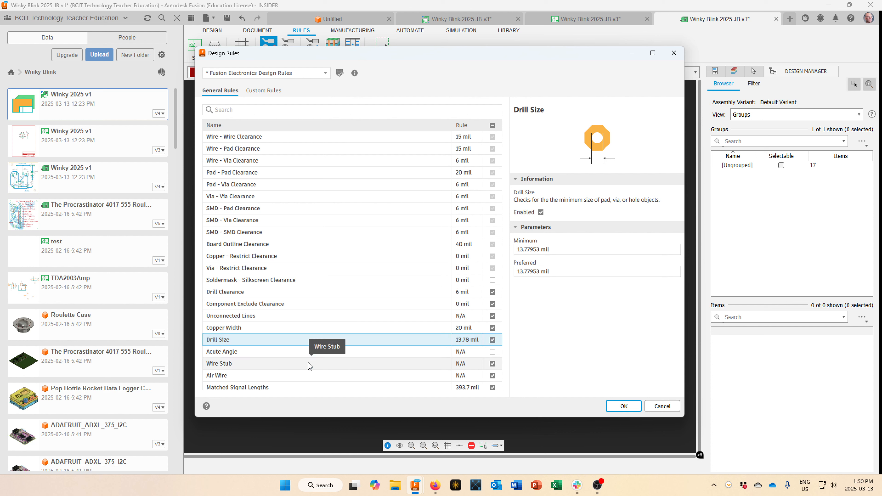
{"action": "scroll", "coordinate": [309, 363], "scroll_direction": "down", "scroll_amount": 1}
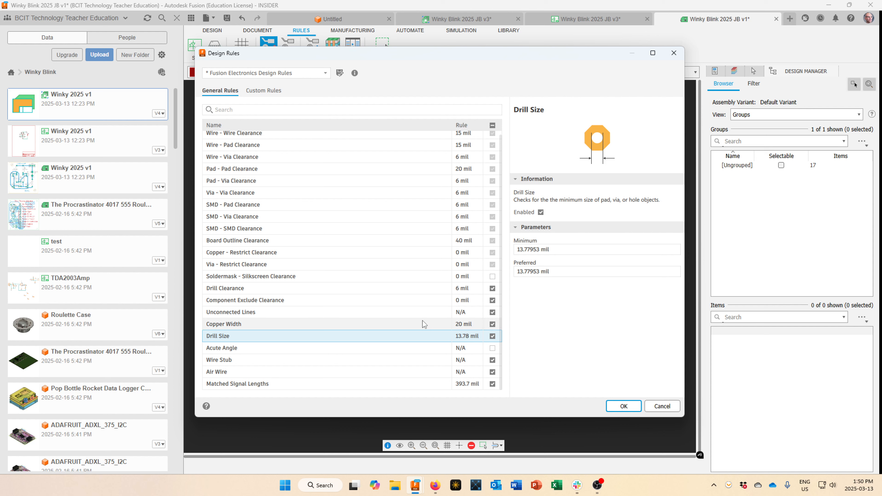
{"action": "scroll", "coordinate": [365, 285], "scroll_direction": "up", "scroll_amount": 1}
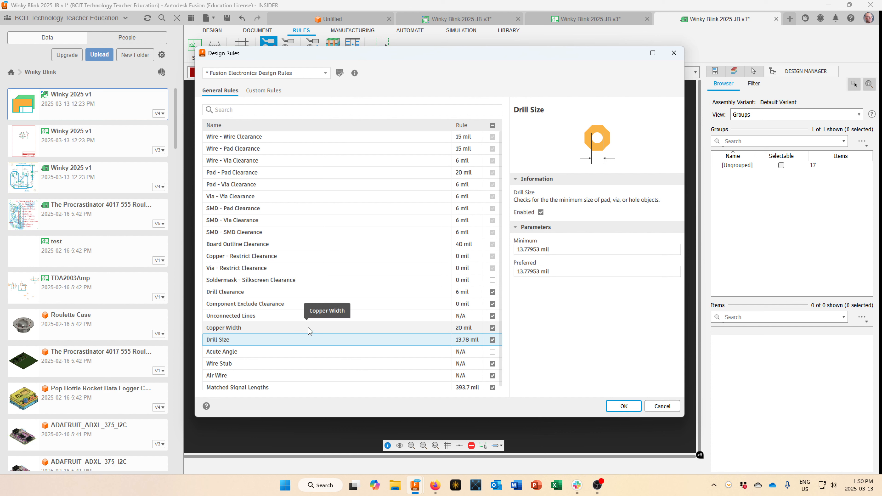
{"action": "scroll", "coordinate": [309, 331], "scroll_direction": "down", "scroll_amount": 1}
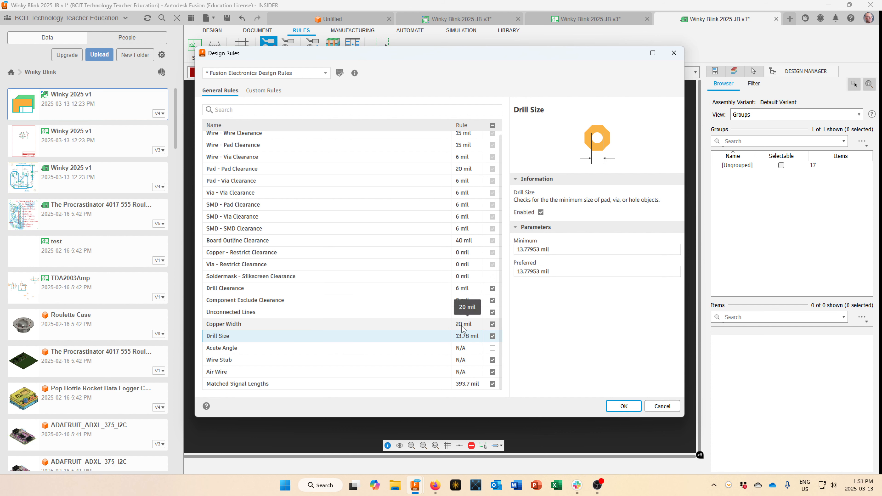
{"action": "left_click", "coordinate": [623, 406]}
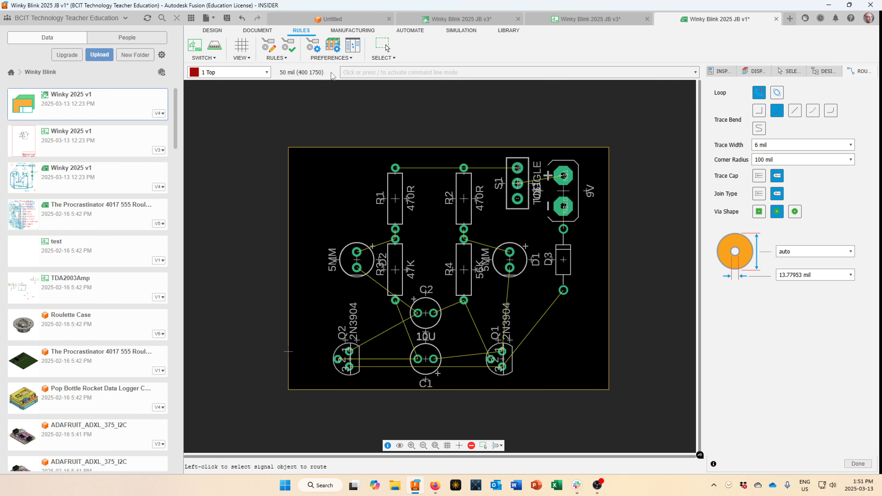
Start Route Manual from the DESIGN tab at pad N$10, abandoning two trial routes.
{"action": "left_click", "coordinate": [213, 30]}
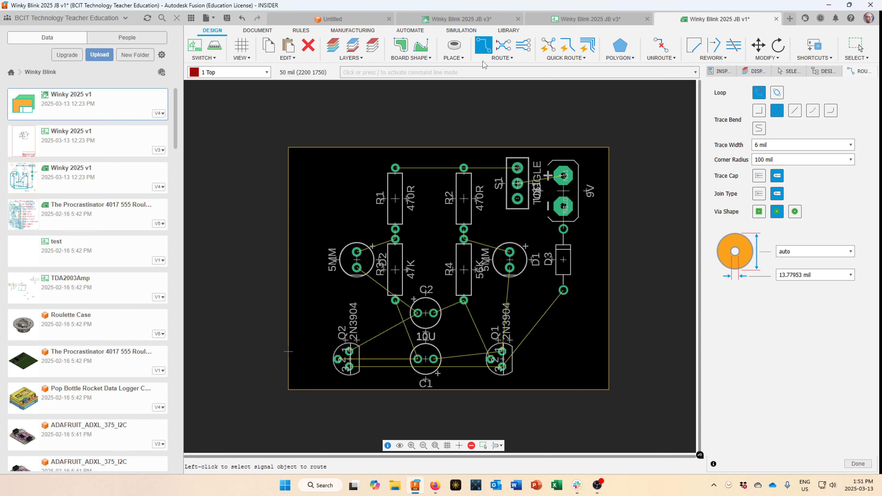
{"action": "scroll", "coordinate": [559, 219], "scroll_direction": "up", "scroll_amount": 4}
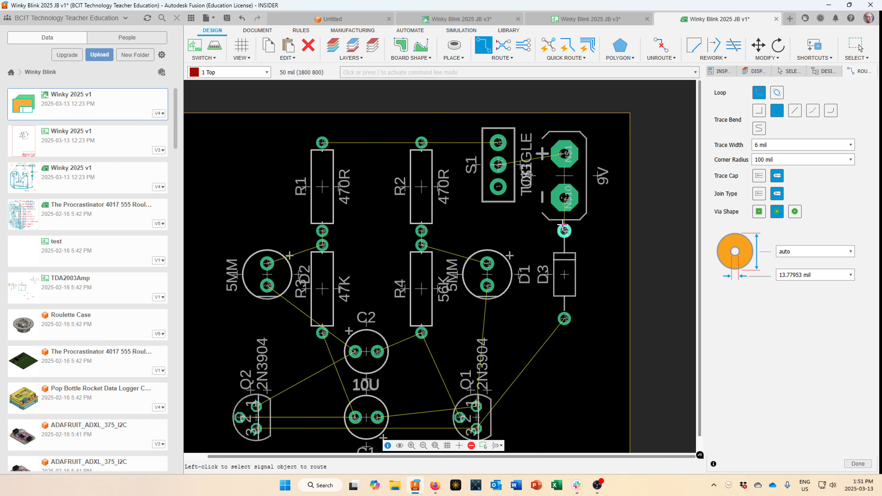
{"action": "left_click", "coordinate": [561, 224]}
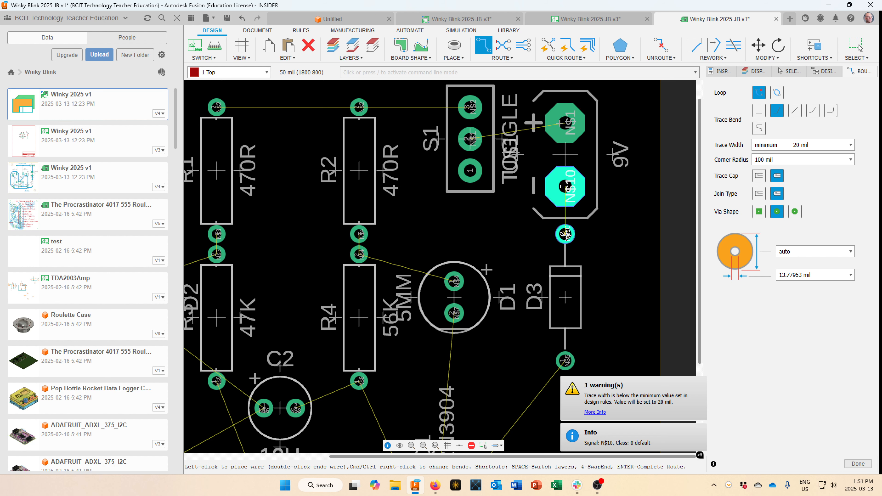
{"action": "scroll", "coordinate": [574, 205], "scroll_direction": "up", "scroll_amount": 3}
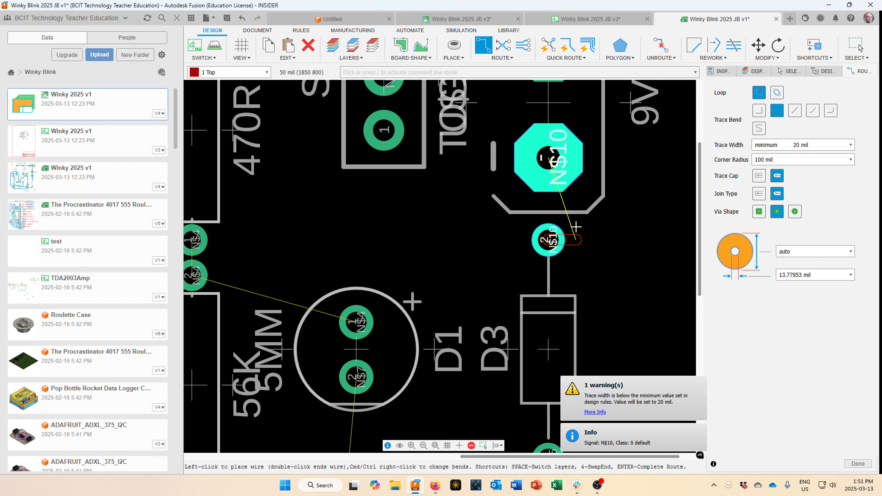
{"action": "key", "text": "Escape"}
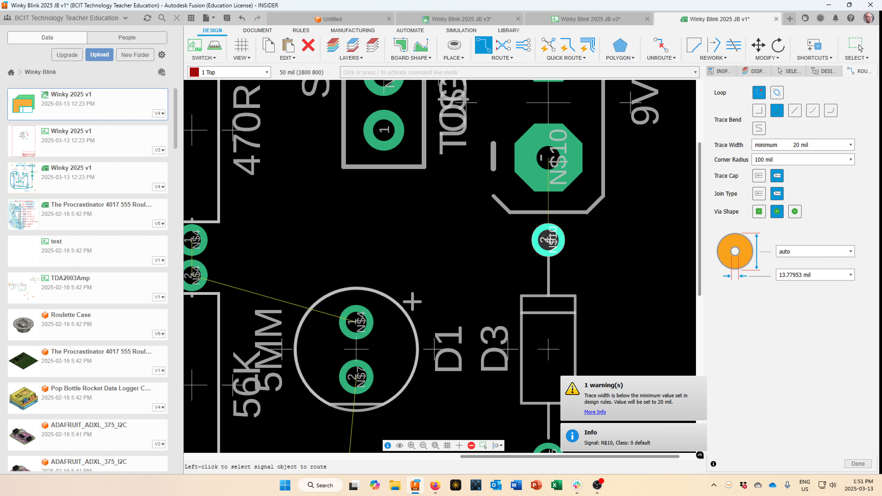
{"action": "left_click", "coordinate": [548, 239]}
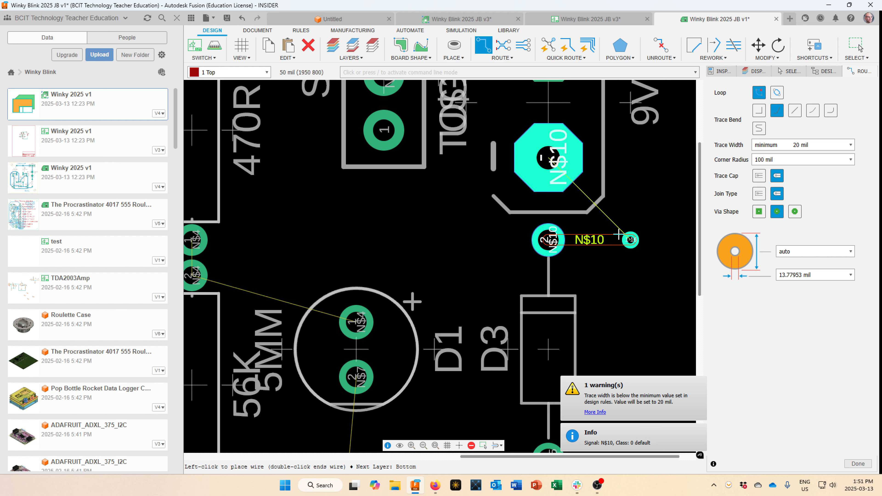
{"action": "key", "text": "Escape"}
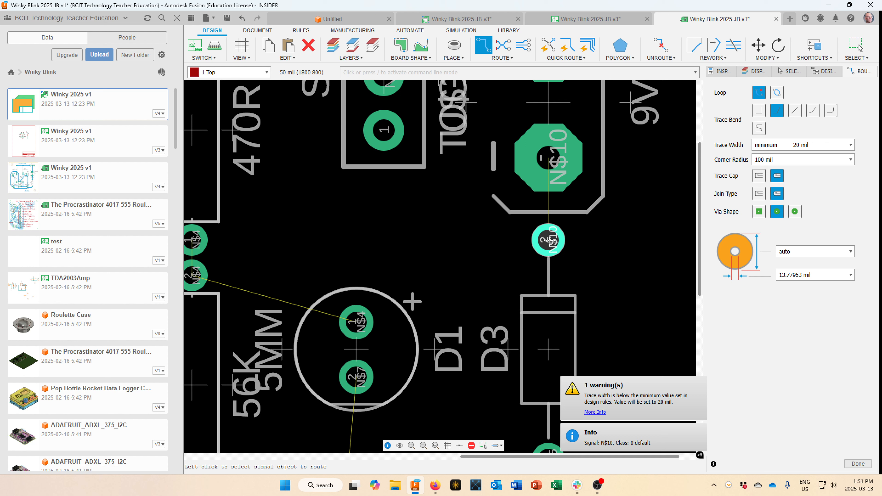
Switch to layer 16 Bottom and route a trace between the D3 pad and pad N$10.
{"action": "key", "text": "space"}
{"action": "left_click", "coordinate": [548, 240]}
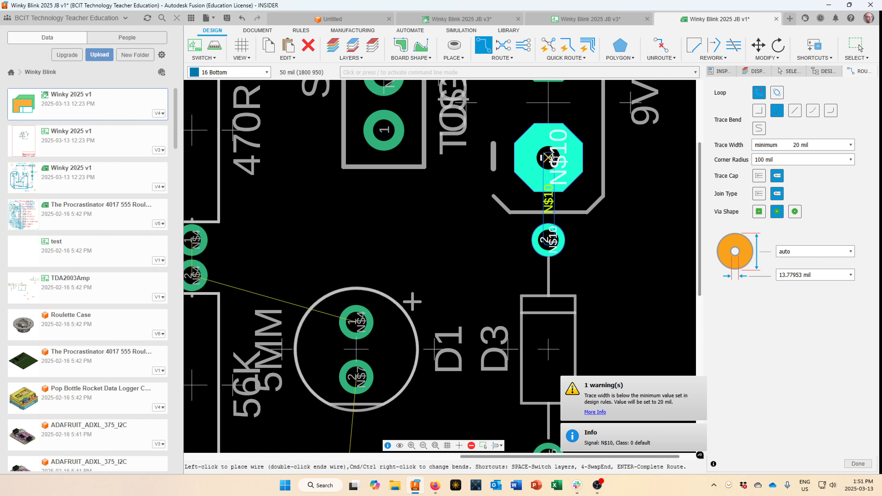
{"action": "left_click", "coordinate": [549, 158]}
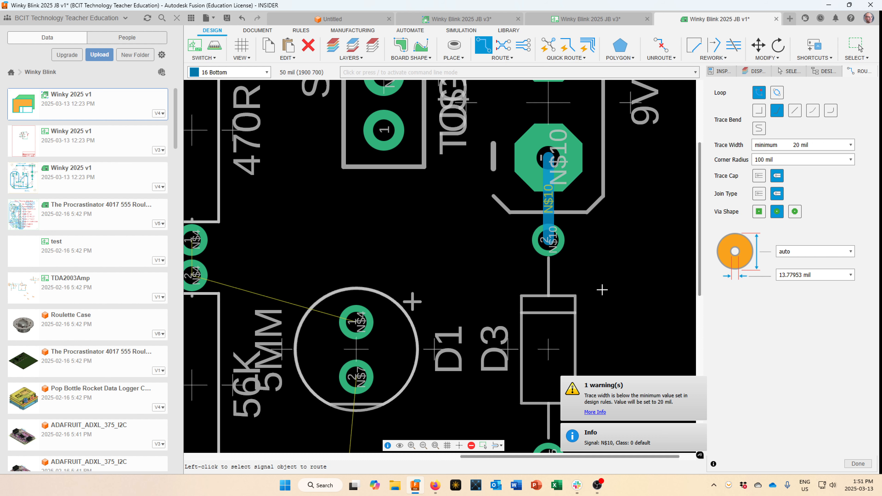
{"action": "scroll", "coordinate": [602, 290], "scroll_direction": "down", "scroll_amount": 4}
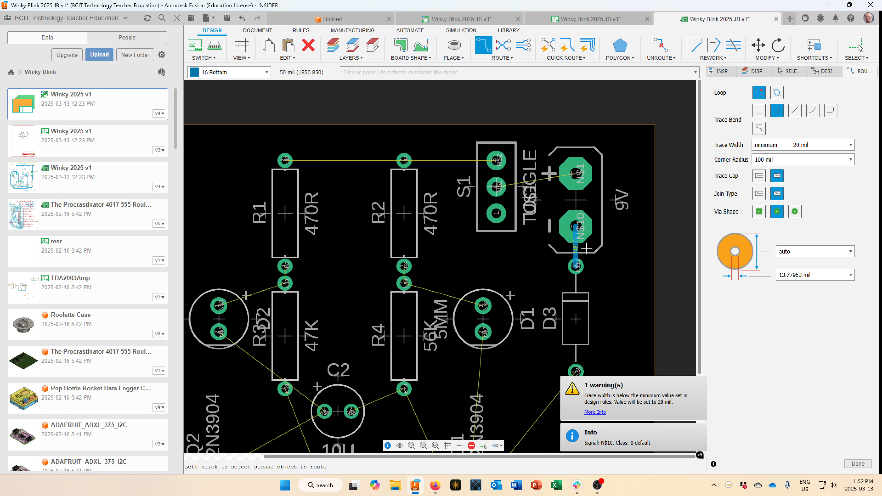
{"action": "scroll", "coordinate": [584, 243], "scroll_direction": "up", "scroll_amount": 2}
{"action": "left_click", "coordinate": [583, 230]}
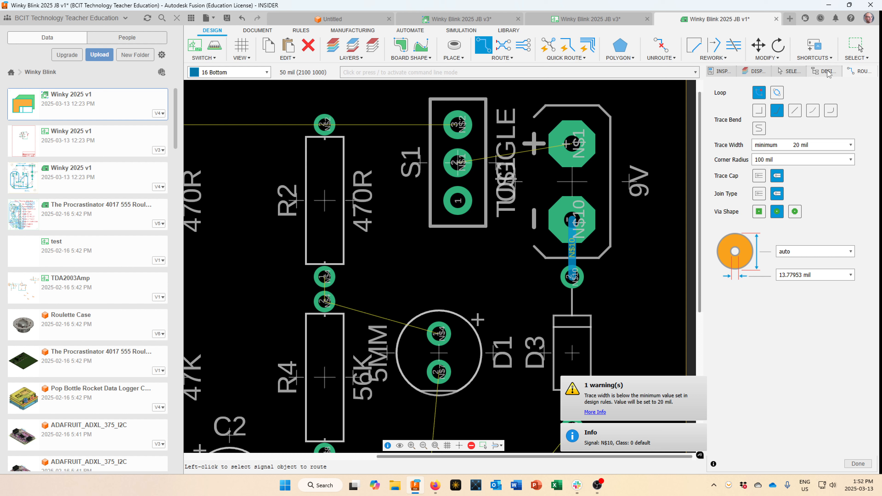
Open the Display layer list and inspect the Top and Bottom layers.
{"action": "left_click", "coordinate": [757, 72]}
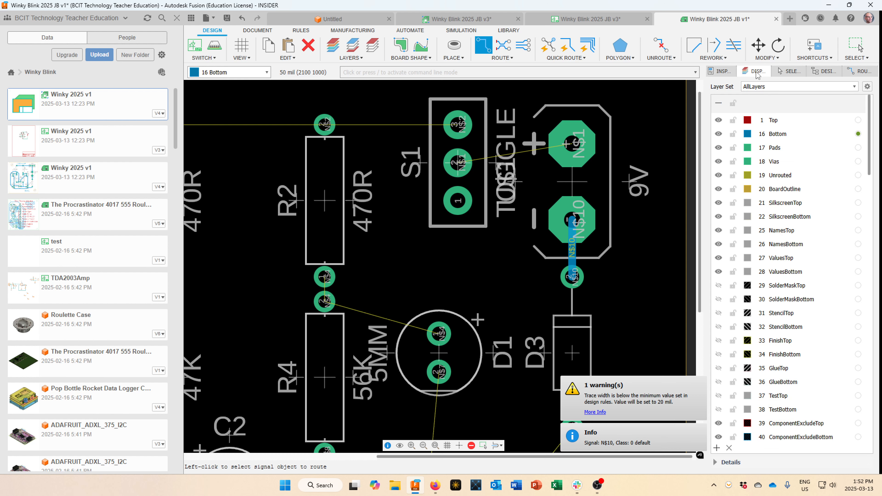
{"action": "left_click", "coordinate": [768, 122]}
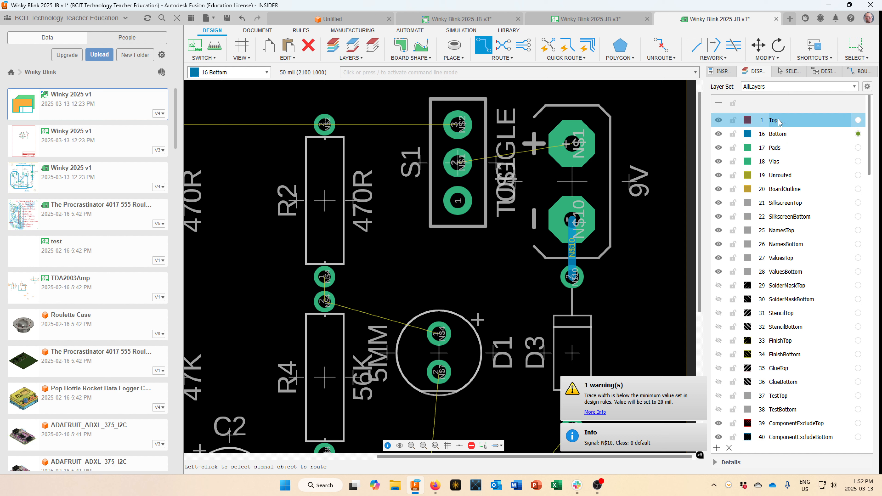
{"action": "left_click", "coordinate": [778, 135]}
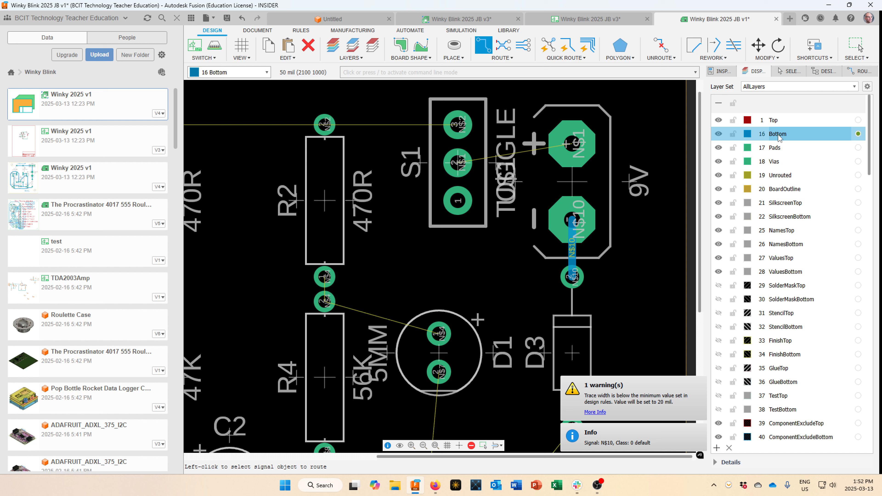
{"action": "left_click", "coordinate": [769, 120]}
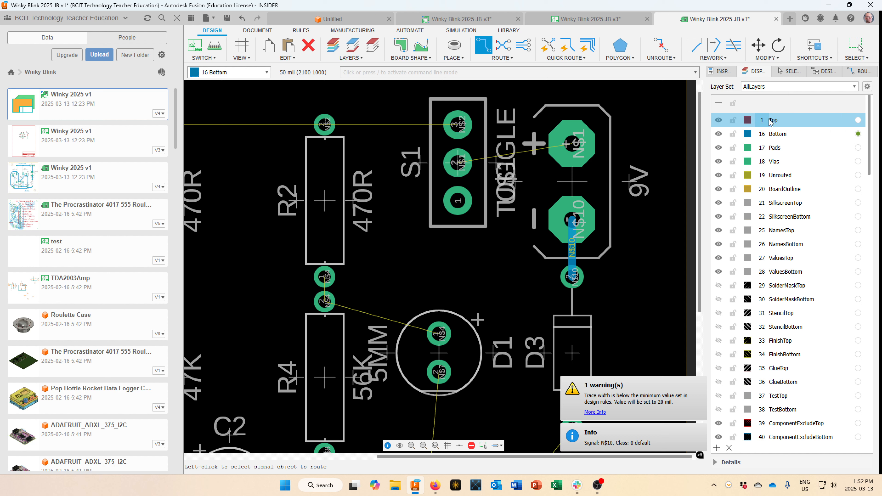
{"action": "left_click", "coordinate": [770, 135]}
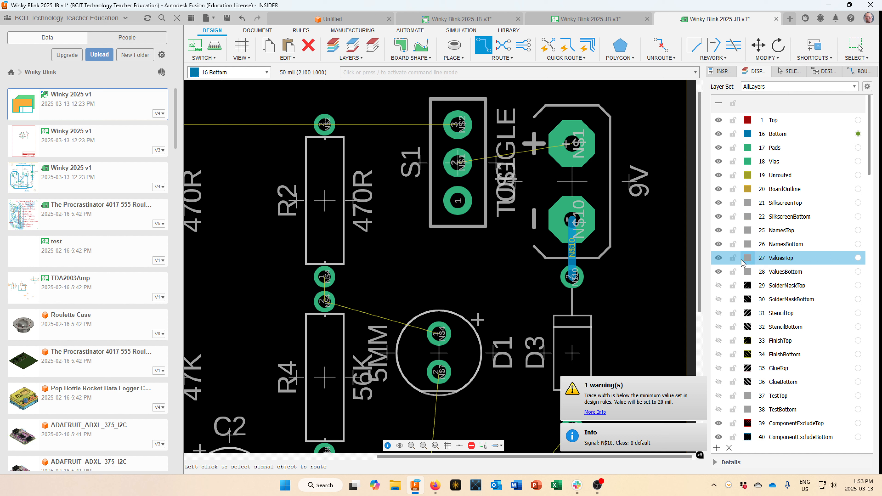
Toggle the ValuesTop layer off and on, leaving component values visible.
{"action": "left_click", "coordinate": [718, 257]}
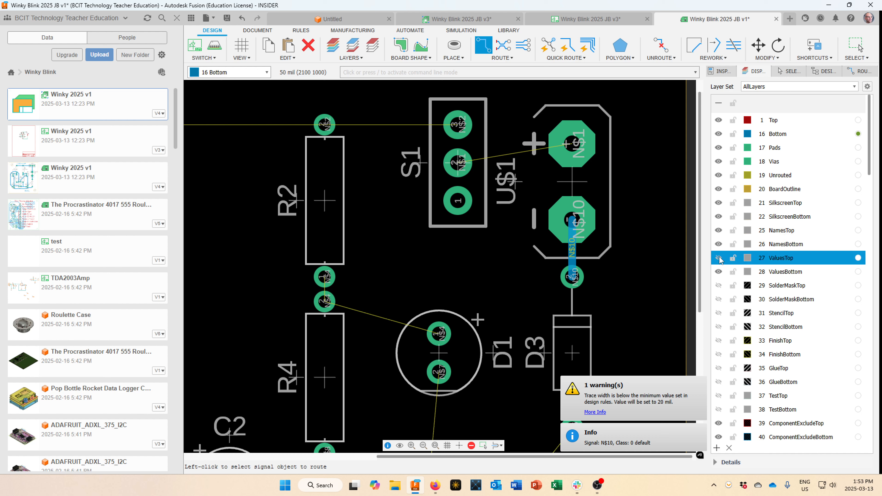
{"action": "left_click", "coordinate": [718, 258]}
{"action": "left_click", "coordinate": [719, 257]}
{"action": "left_click", "coordinate": [718, 258]}
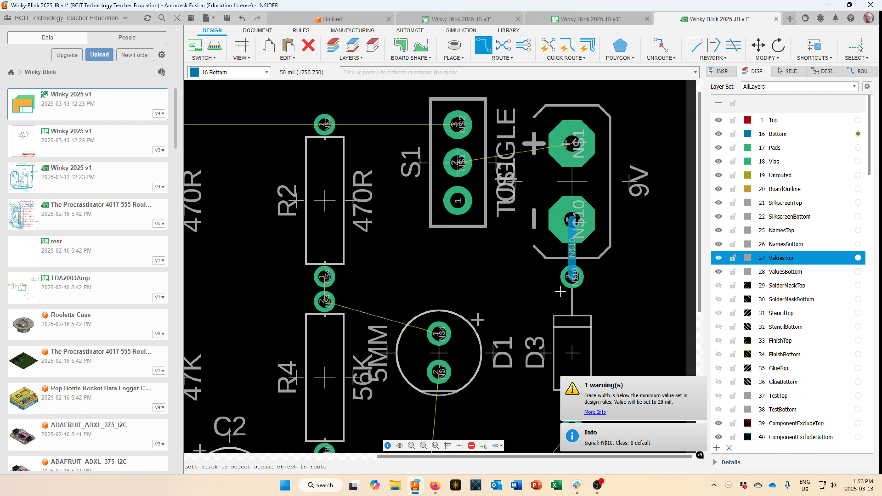
{"action": "scroll", "coordinate": [561, 291], "scroll_direction": "up", "scroll_amount": 3}
{"action": "scroll", "coordinate": [560, 292], "scroll_direction": "down", "scroll_amount": 5}
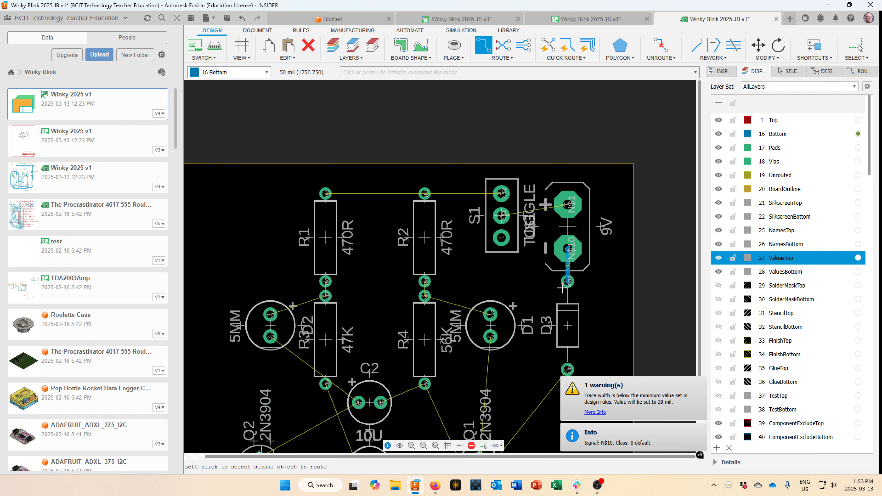
Try the top and bottom layer-set presets, then settle on PresetStandard and zoom around U$1.
{"action": "left_click", "coordinate": [854, 87]}
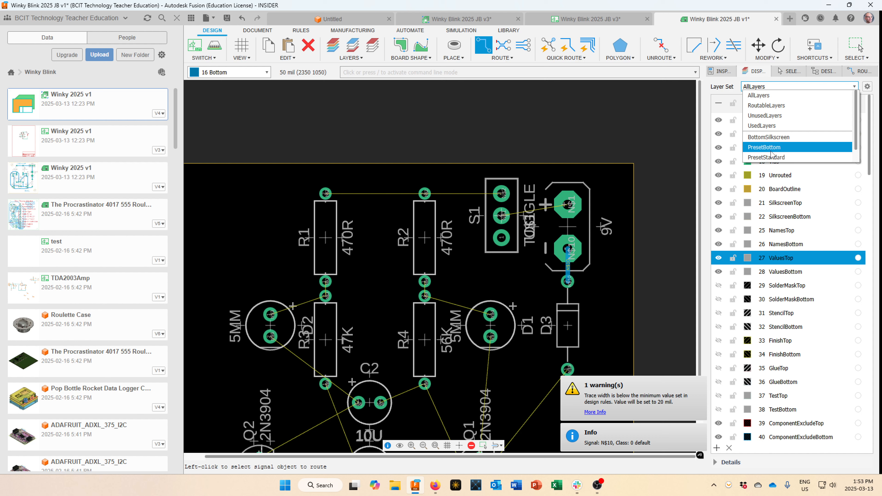
{"action": "scroll", "coordinate": [788, 139], "scroll_direction": "down", "scroll_amount": 1}
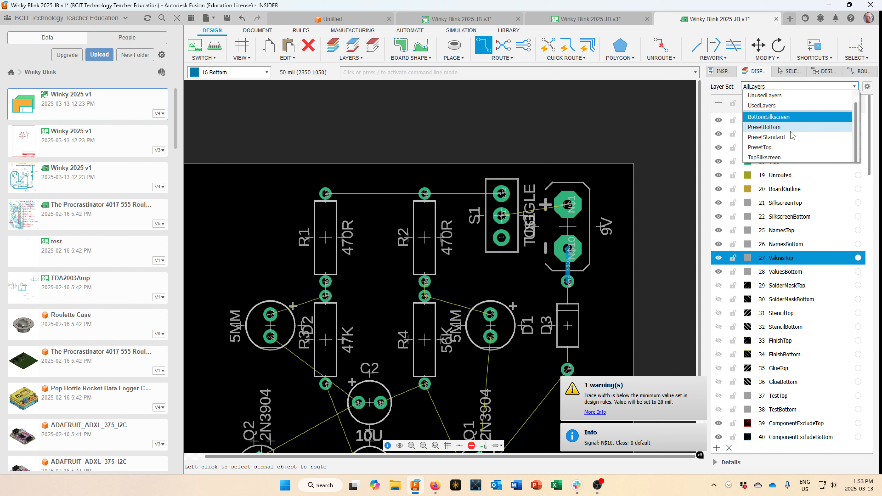
{"action": "left_click", "coordinate": [781, 147]}
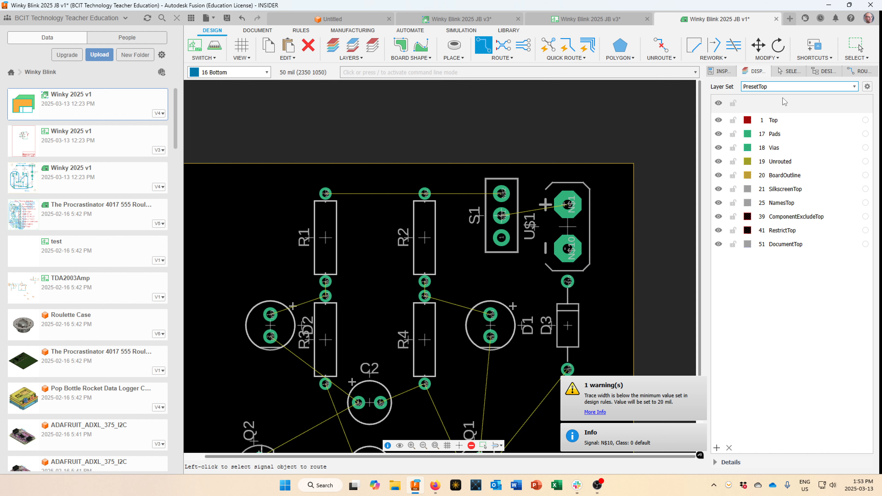
{"action": "left_click", "coordinate": [813, 89]}
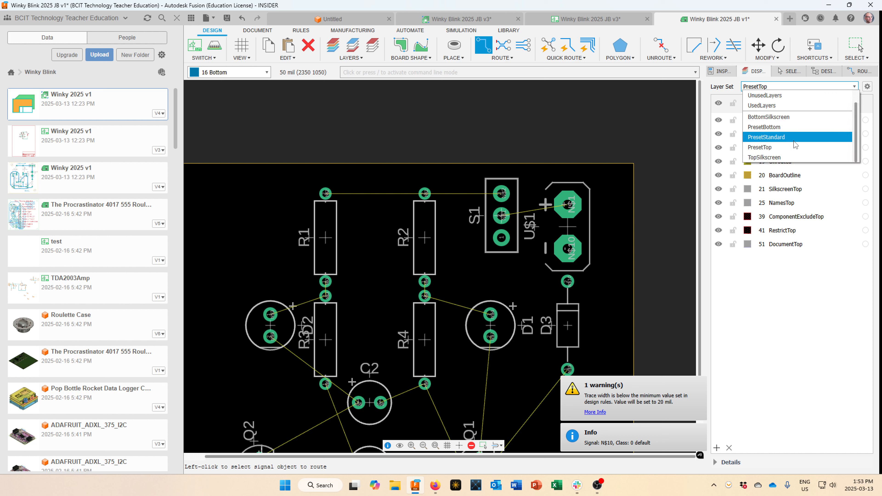
{"action": "left_click", "coordinate": [791, 127]}
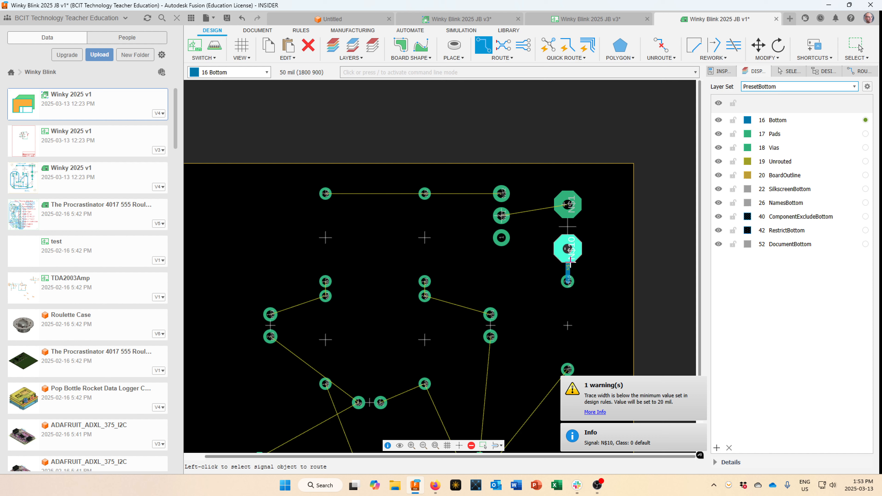
{"action": "left_click", "coordinate": [782, 87]}
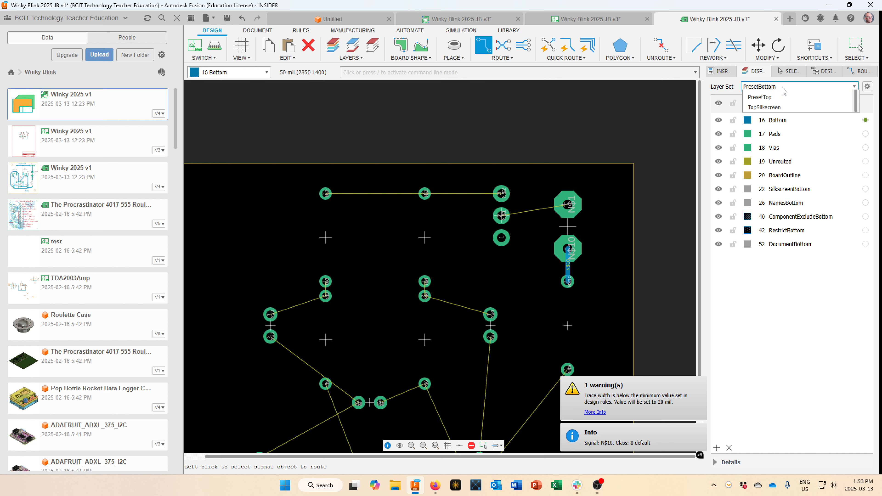
{"action": "left_click", "coordinate": [766, 137]}
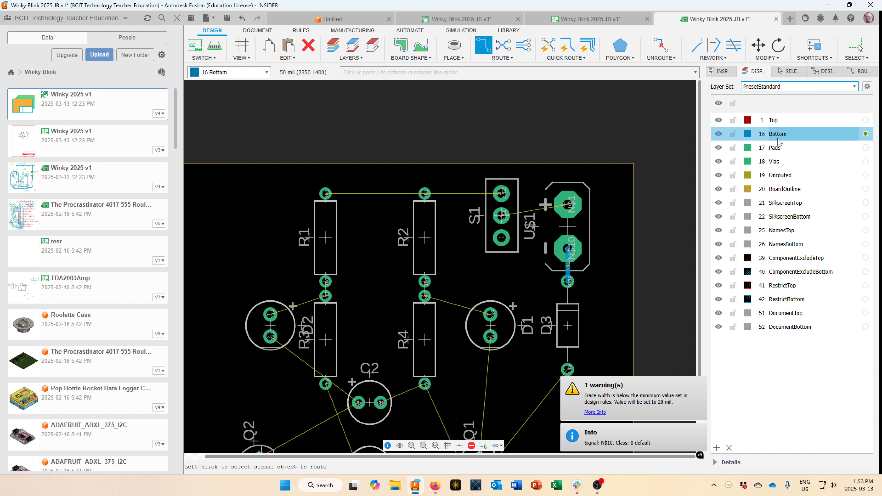
{"action": "scroll", "coordinate": [565, 201], "scroll_direction": "up", "scroll_amount": 3}
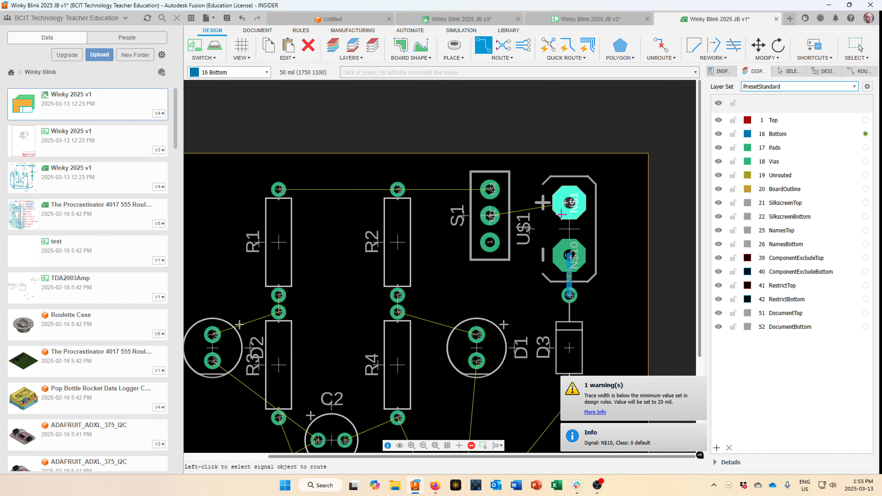
{"action": "scroll", "coordinate": [561, 181], "scroll_direction": "up", "scroll_amount": 1}
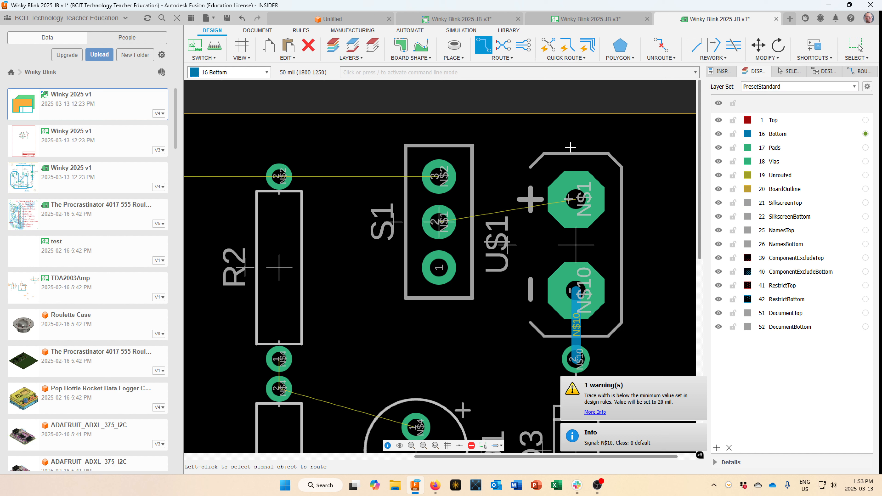
Route bottom-layer traces for N$1 (U$1–S1), N$2 (S1–R2–R1) and N$3 (D2–R1).
{"action": "left_click", "coordinate": [574, 199]}
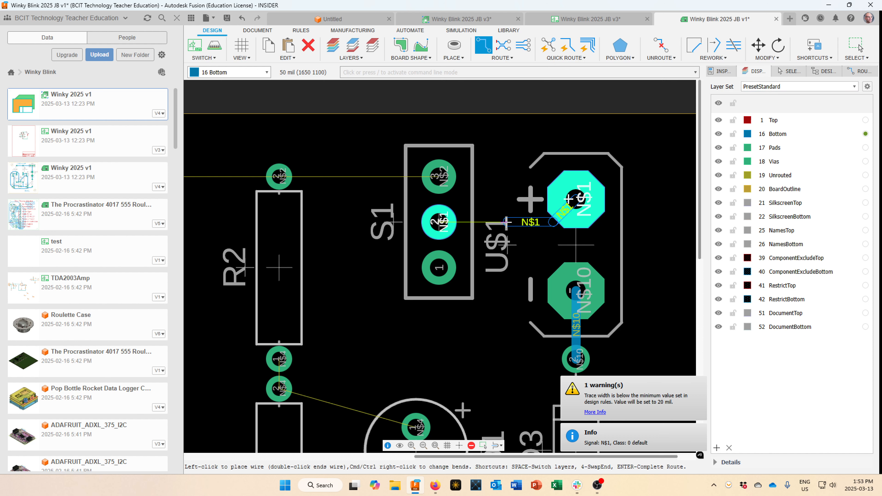
{"action": "left_click", "coordinate": [439, 222]}
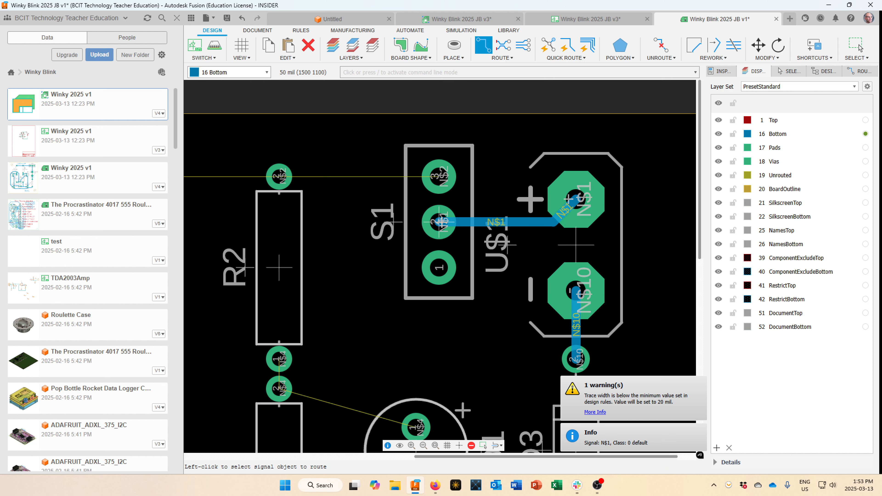
{"action": "scroll", "coordinate": [431, 255], "scroll_direction": "down", "scroll_amount": 2}
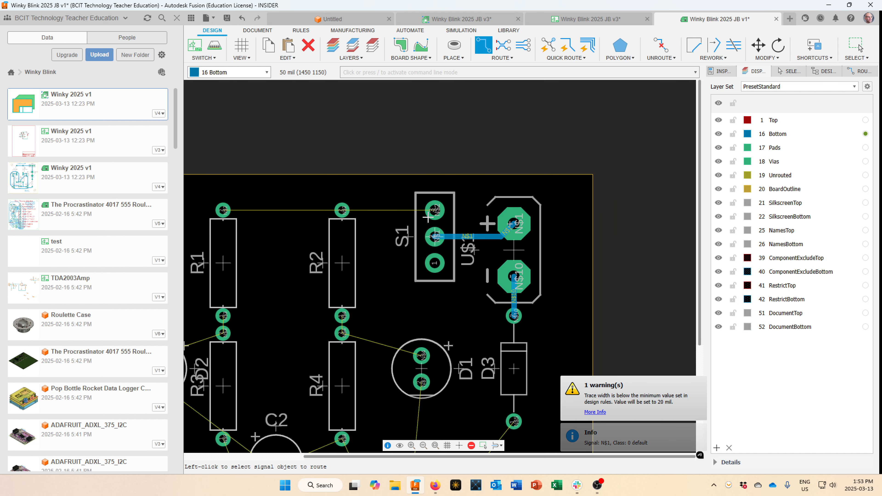
{"action": "left_click", "coordinate": [434, 209]}
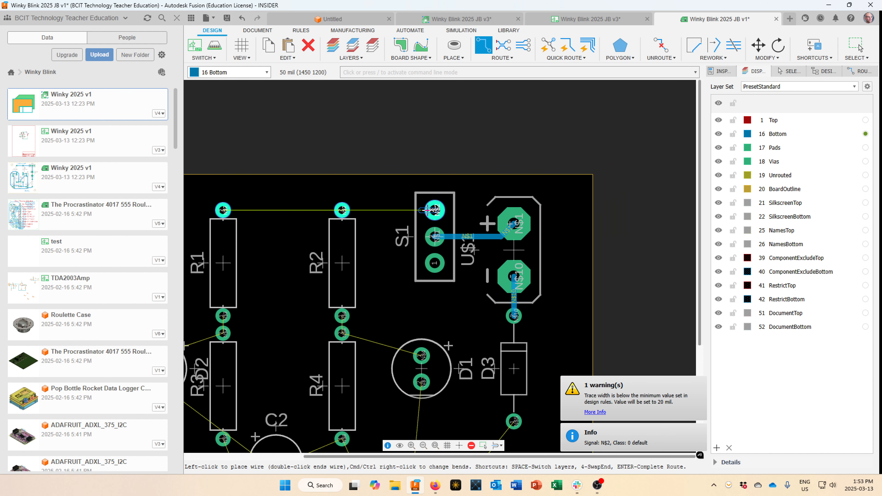
{"action": "left_click", "coordinate": [342, 209]}
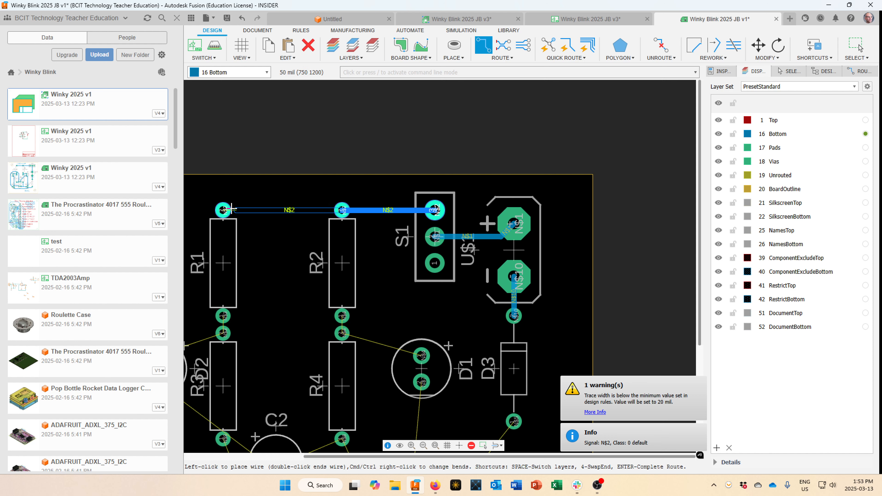
{"action": "left_click", "coordinate": [223, 209]}
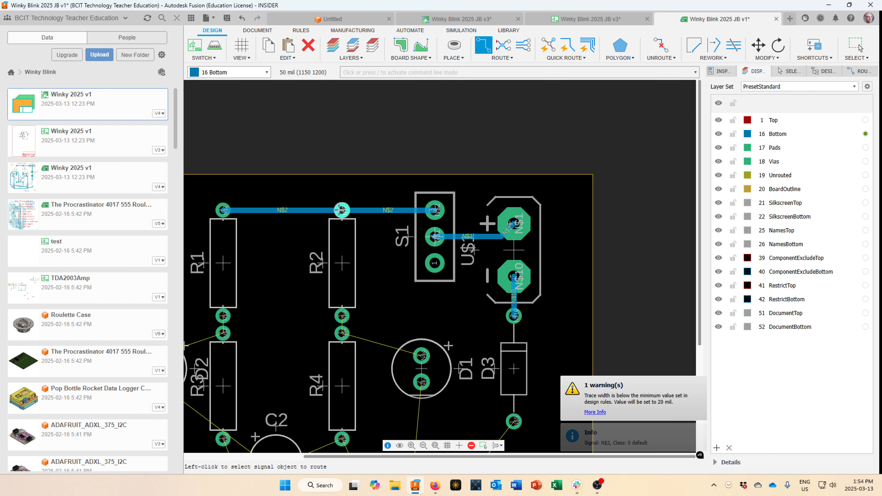
{"action": "middle_click_drag", "start_coordinate": [326, 288], "coordinate": [463, 183]}
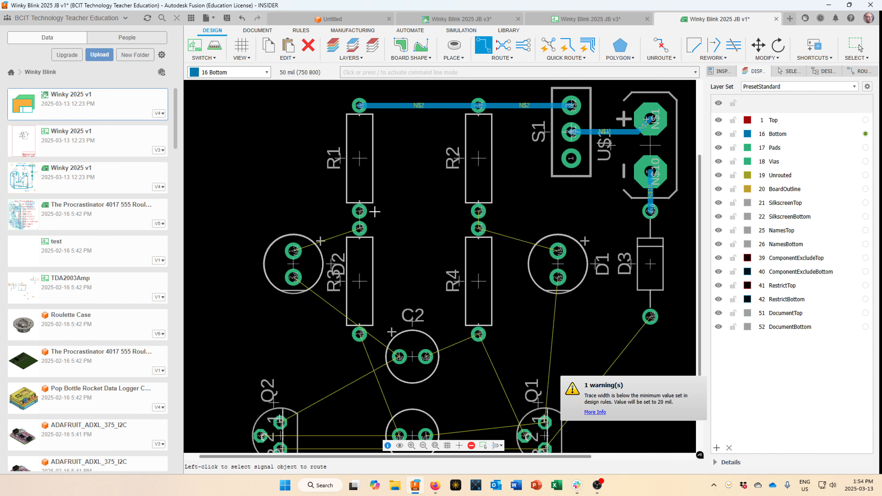
{"action": "scroll", "coordinate": [370, 209], "scroll_direction": "up", "scroll_amount": 1}
{"action": "left_click", "coordinate": [355, 227]}
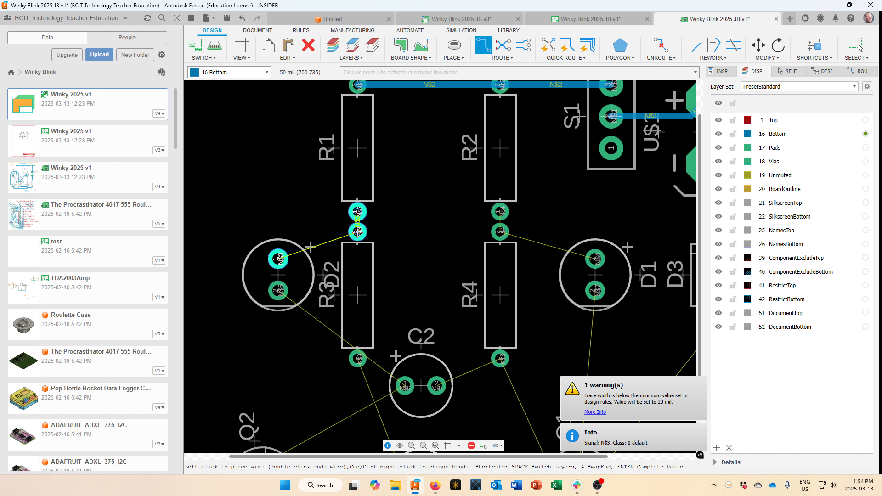
{"action": "left_click", "coordinate": [357, 212]}
{"action": "left_click", "coordinate": [278, 259]}
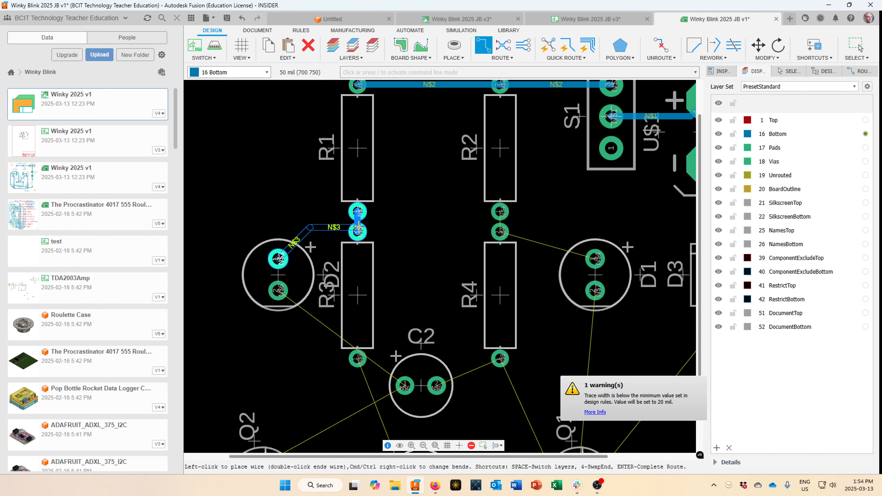
{"action": "left_click", "coordinate": [358, 226]}
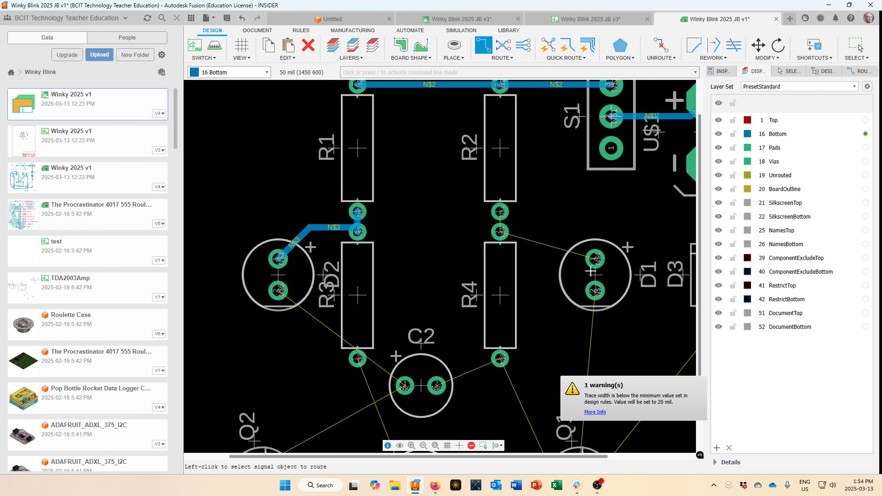
Route net N$4 from R2 to D1 and net N$5 from D3 down to Q1.
{"action": "left_click", "coordinate": [499, 213]}
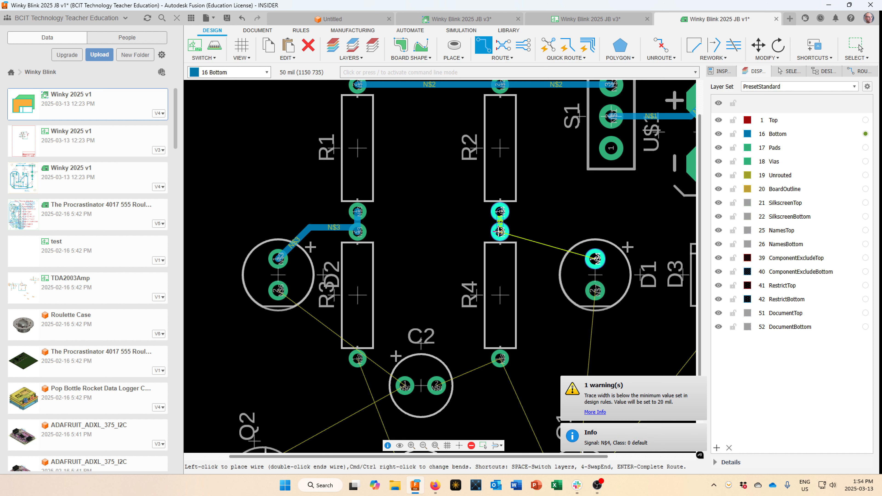
{"action": "left_click", "coordinate": [587, 256]}
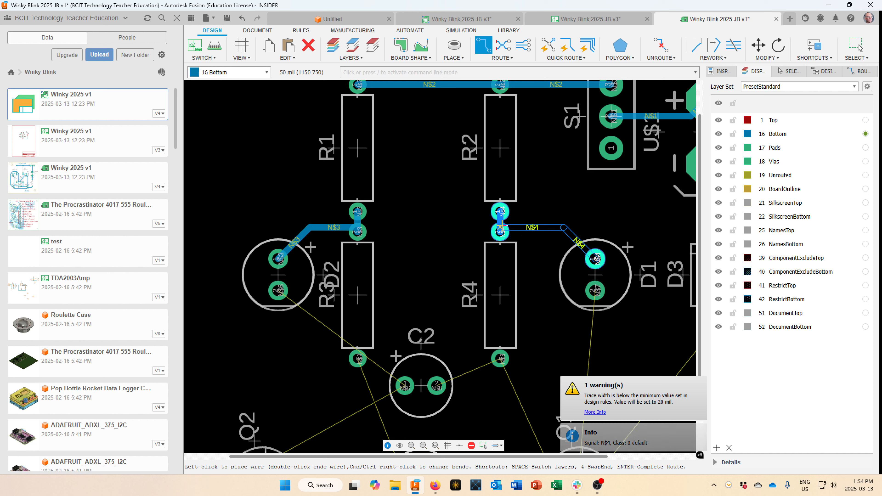
{"action": "left_click", "coordinate": [500, 231]}
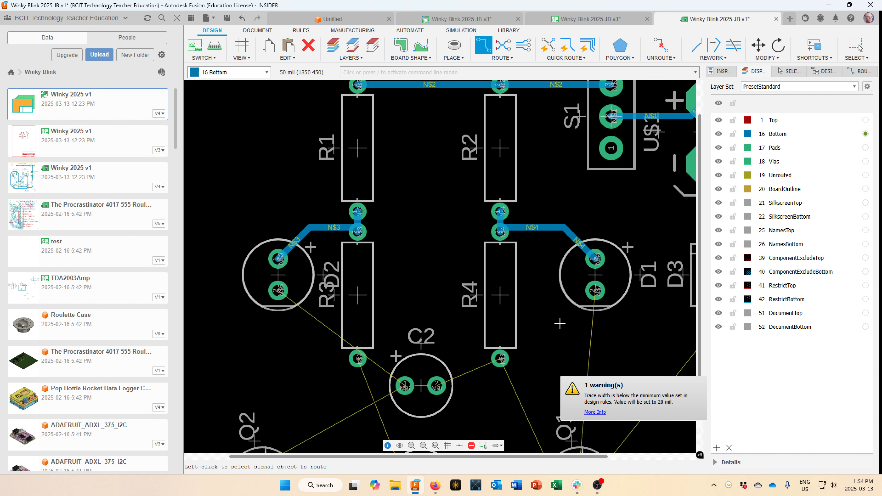
{"action": "scroll", "coordinate": [560, 323], "scroll_direction": "down", "scroll_amount": 5}
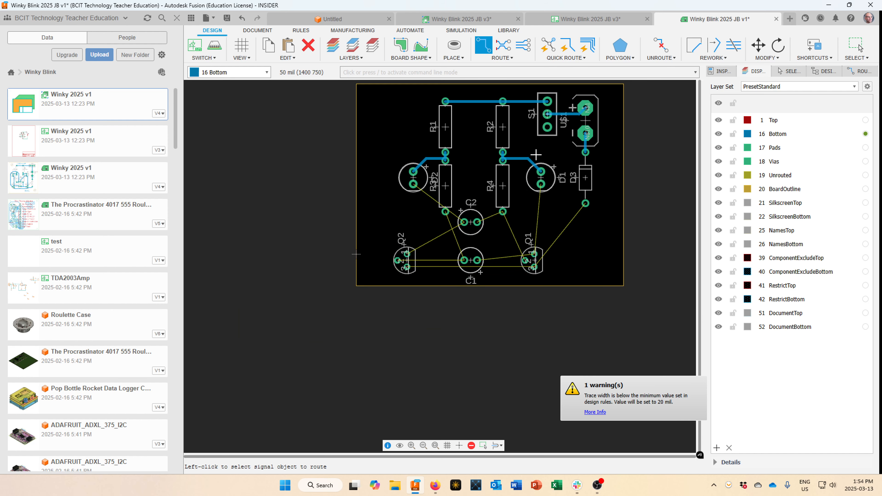
{"action": "scroll", "coordinate": [536, 144], "scroll_direction": "up", "scroll_amount": 1}
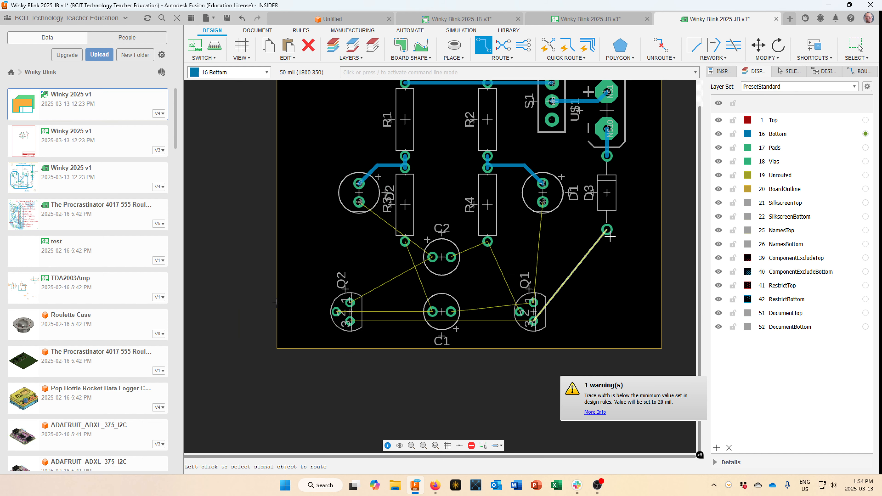
{"action": "left_click", "coordinate": [607, 231]}
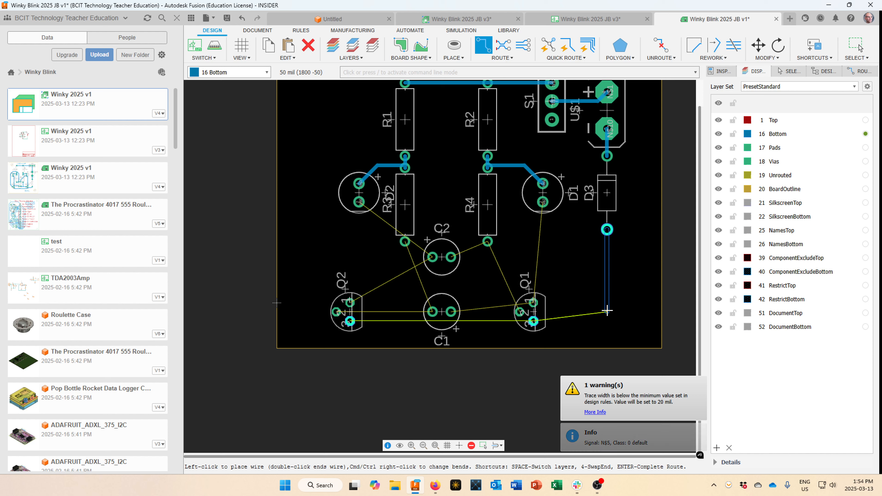
{"action": "left_click", "coordinate": [607, 310]}
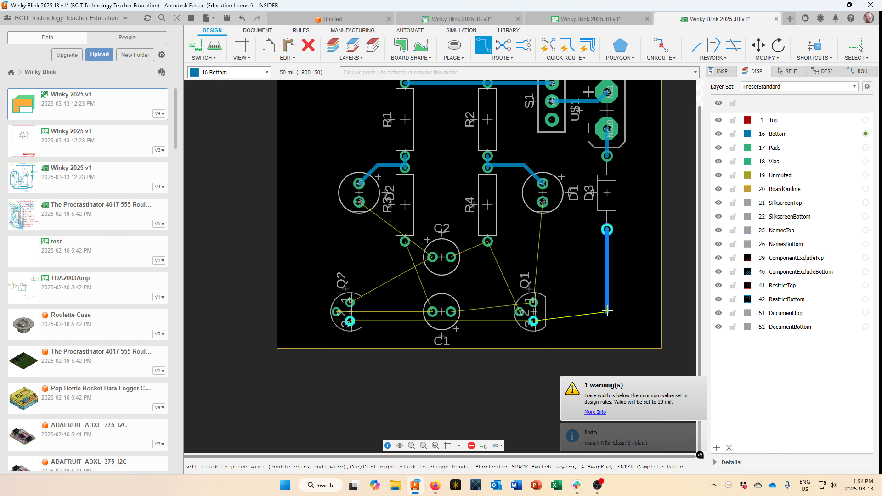
{"action": "left_click", "coordinate": [534, 321]}
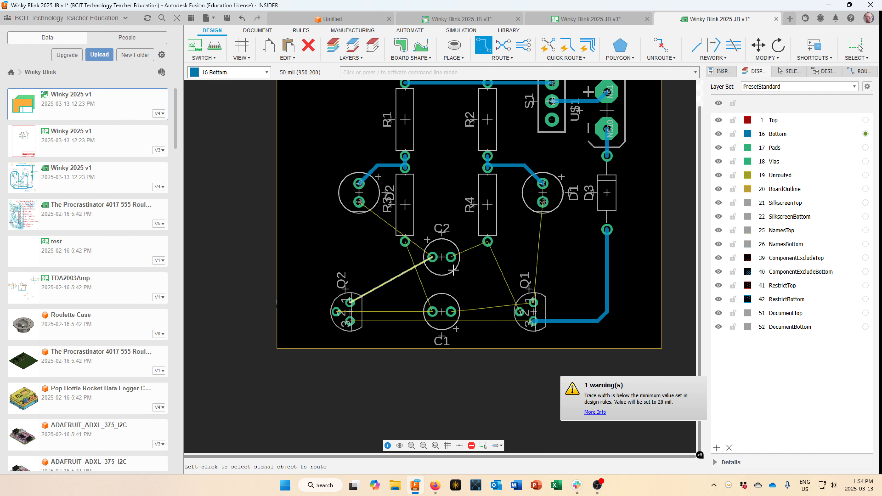
{"action": "scroll", "coordinate": [453, 273], "scroll_direction": "down", "scroll_amount": 1}
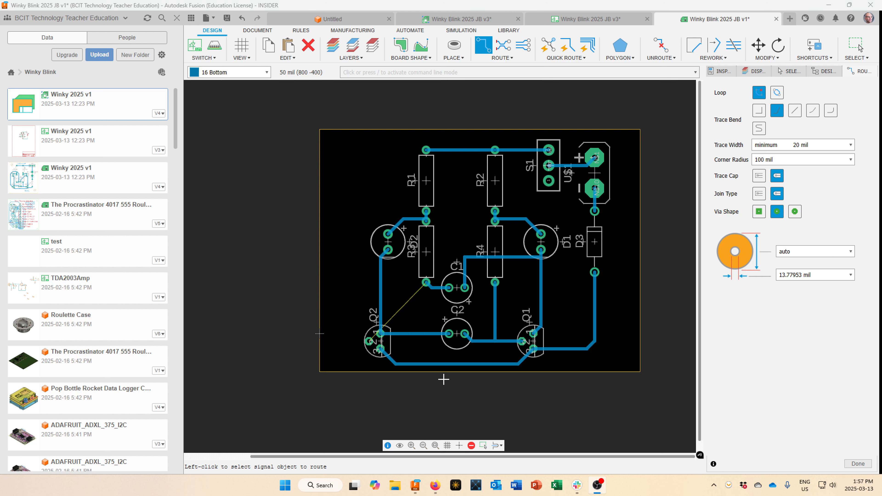
{"action": "scroll", "coordinate": [404, 303], "scroll_direction": "up", "scroll_amount": 2}
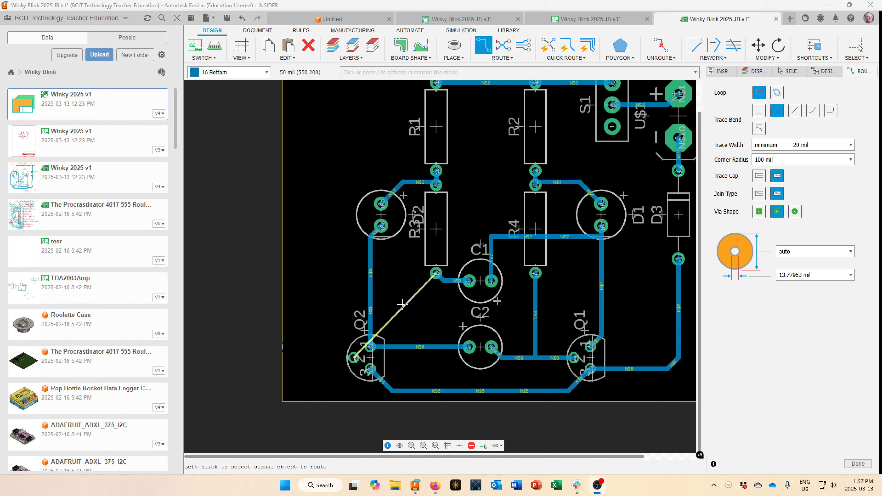
{"action": "scroll", "coordinate": [403, 304], "scroll_direction": "down", "scroll_amount": 1}
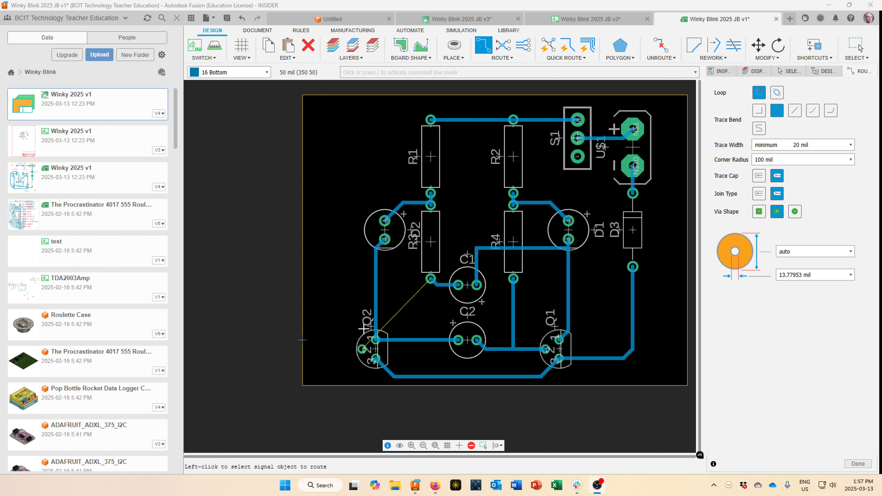
Route net N$9 from R3's lower pad, bending left of R1 and down the left edge to Q2.
{"action": "left_click", "coordinate": [430, 279]}
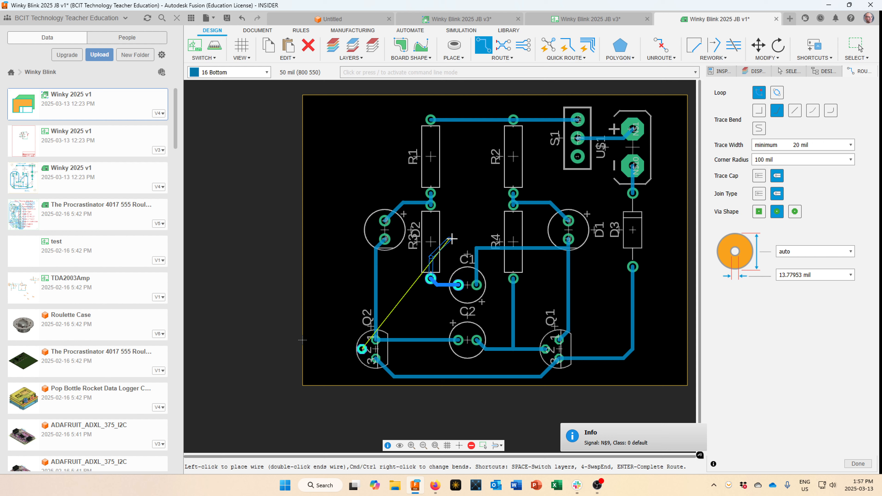
{"action": "left_click", "coordinate": [460, 220]}
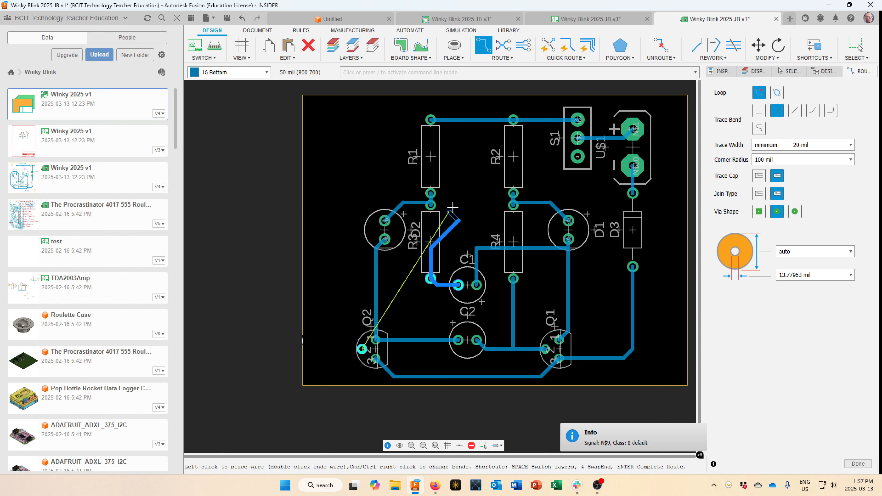
{"action": "left_click", "coordinate": [446, 161]}
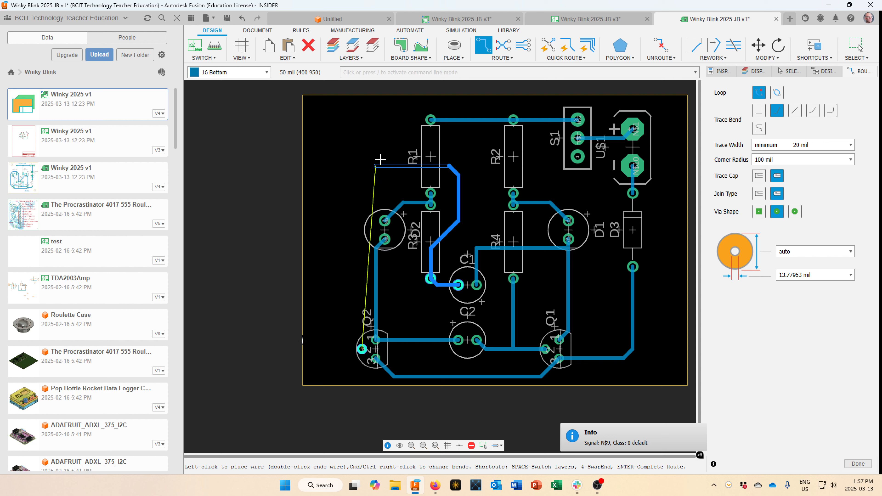
{"action": "left_click", "coordinate": [372, 166]}
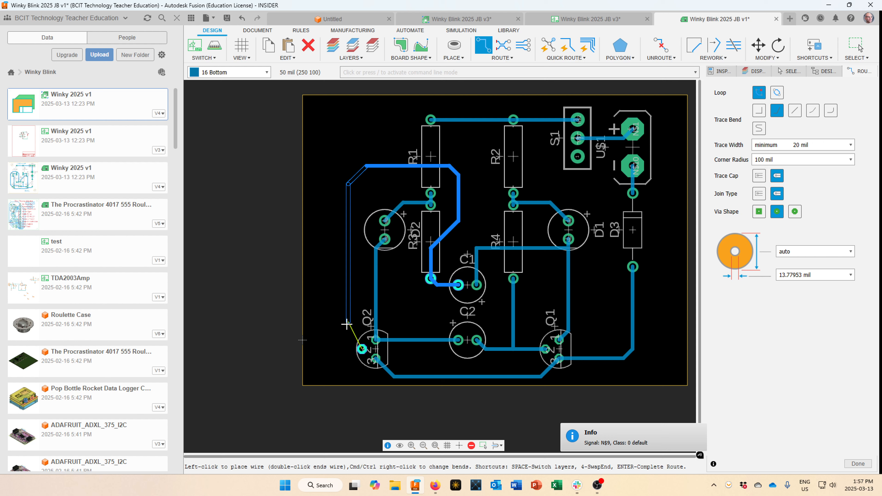
{"action": "left_click", "coordinate": [347, 333]}
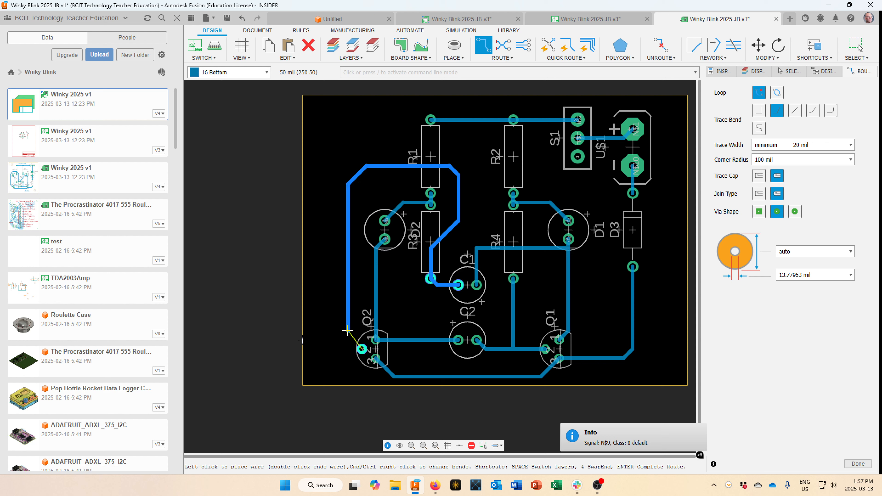
{"action": "left_click", "coordinate": [361, 348]}
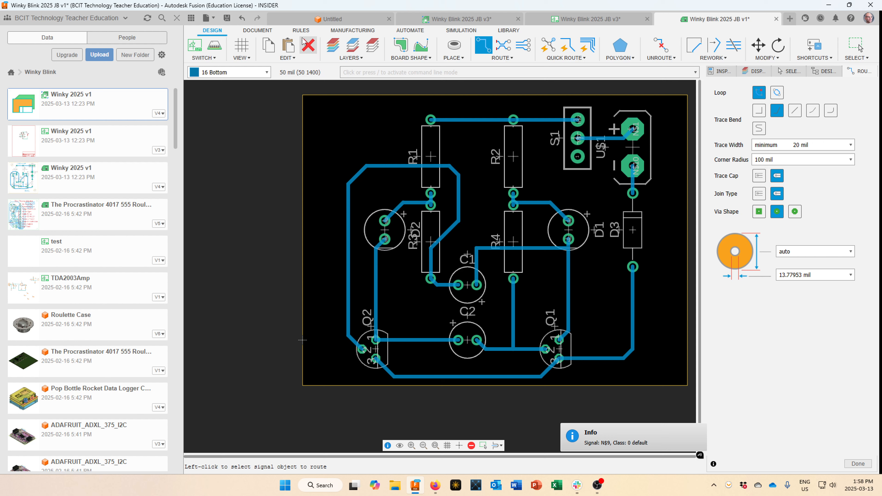
Run Check Design Rules on the Winky Blink board and confirm it reports no errors.
{"action": "left_click", "coordinate": [300, 31]}
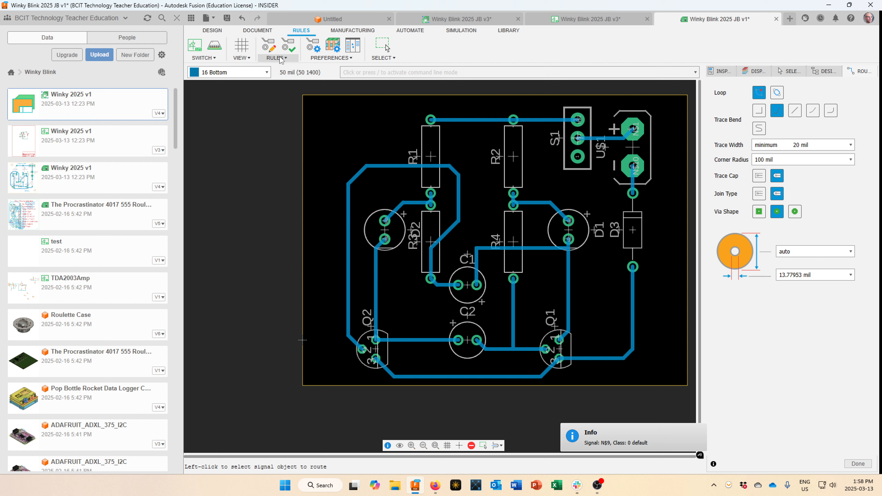
{"action": "left_click", "coordinate": [282, 59]}
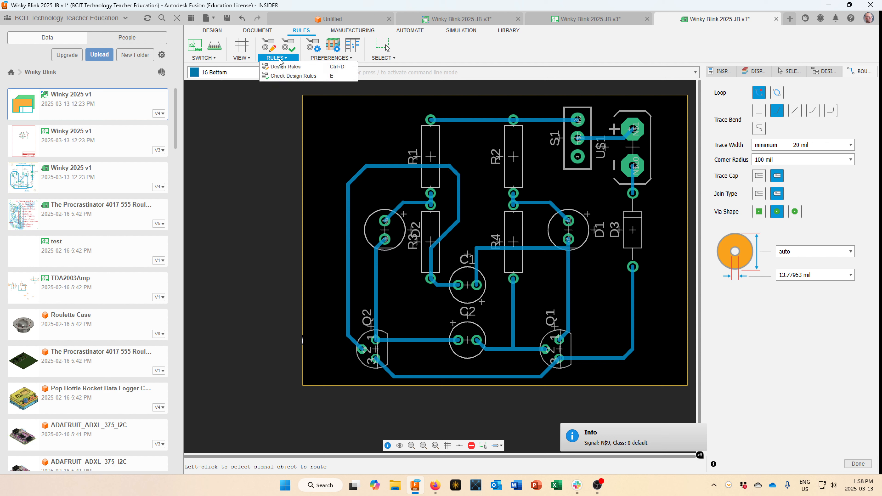
{"action": "left_click", "coordinate": [287, 77]}
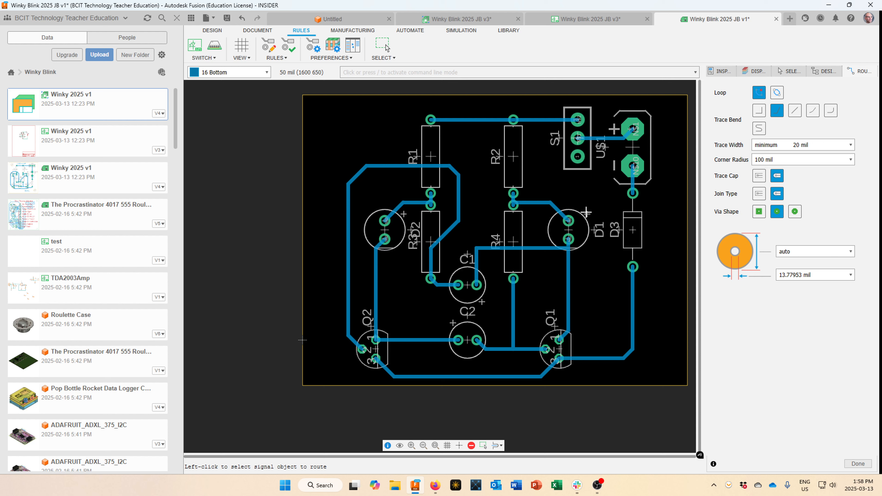
Back in DESIGN, rotate the D3 label horizontal and place it beside its diode.
{"action": "left_click", "coordinate": [212, 31]}
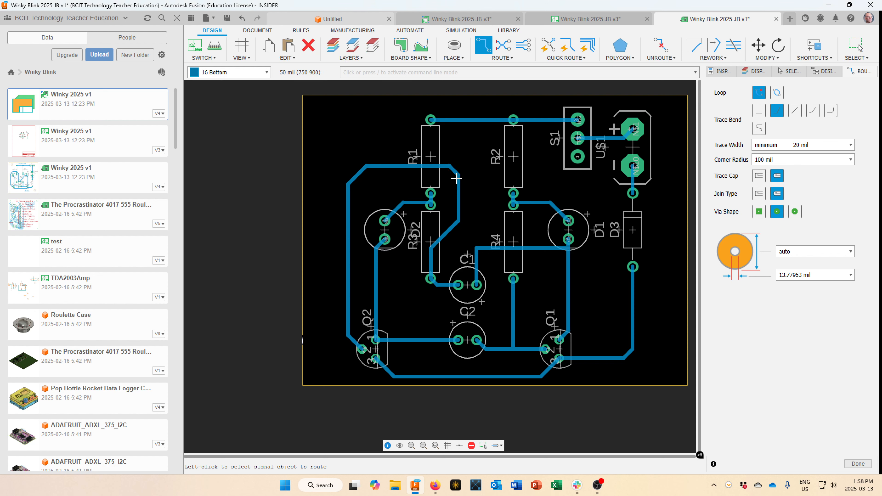
{"action": "scroll", "coordinate": [606, 231], "scroll_direction": "up", "scroll_amount": 3}
{"action": "scroll", "coordinate": [606, 232], "scroll_direction": "down", "scroll_amount": 3}
{"action": "key", "text": "m"}
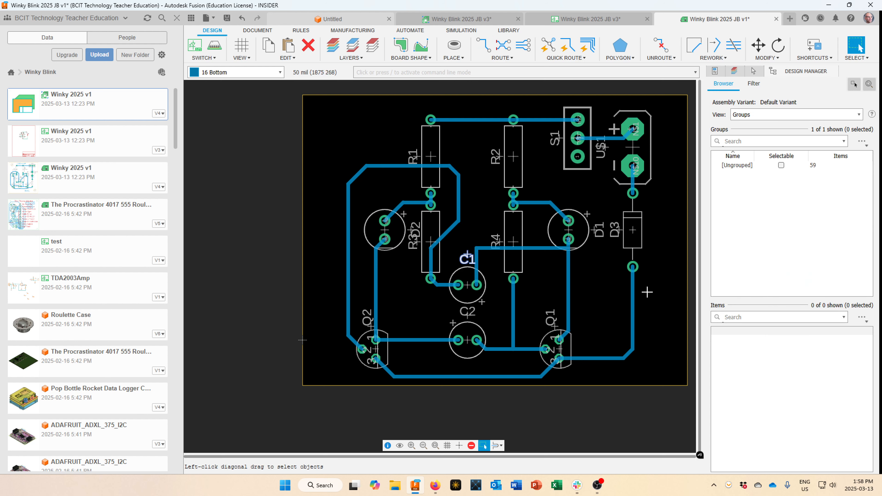
{"action": "left_click", "coordinate": [614, 229]}
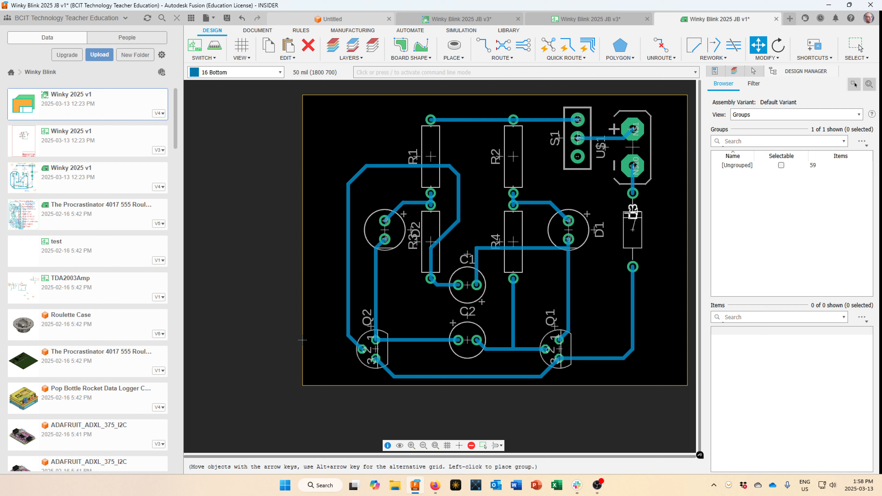
{"action": "right_click", "coordinate": [655, 225]}
{"action": "left_click", "coordinate": [651, 216]}
{"action": "key", "text": "Escape"}
Rotate the D1 label horizontal and place it beside its LED.
{"action": "key", "text": "m"}
{"action": "left_click", "coordinate": [598, 229]}
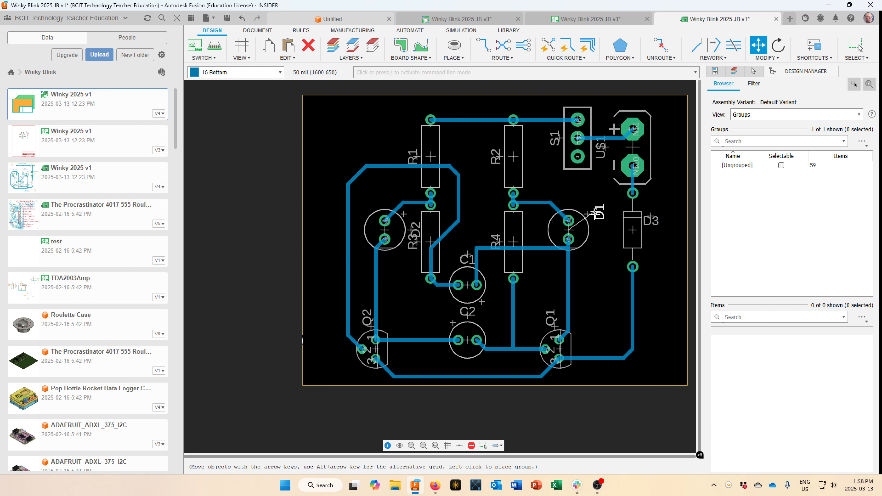
{"action": "right_click", "coordinate": [594, 214]}
{"action": "left_click", "coordinate": [595, 212]}
{"action": "key", "text": "Escape"}
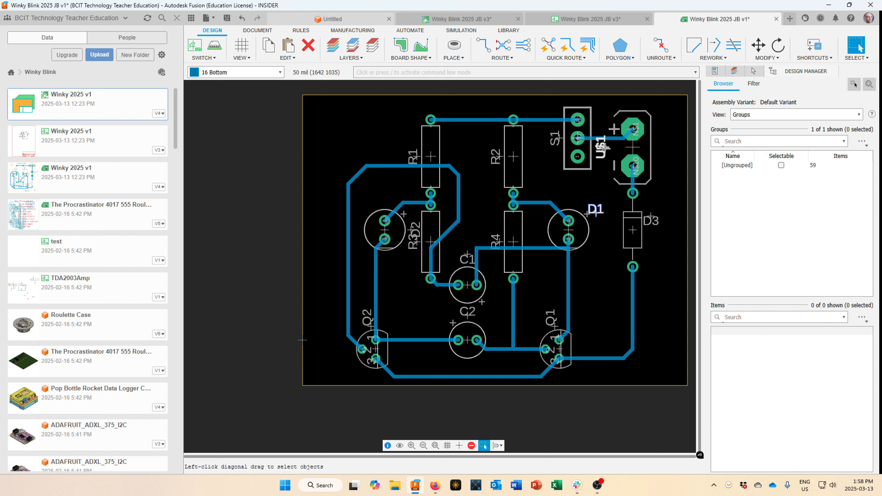
Rotate the U$1 label horizontal and place it right of the battery connector.
{"action": "key", "text": "m"}
{"action": "left_click", "coordinate": [603, 148]}
{"action": "right_click", "coordinate": [604, 147]}
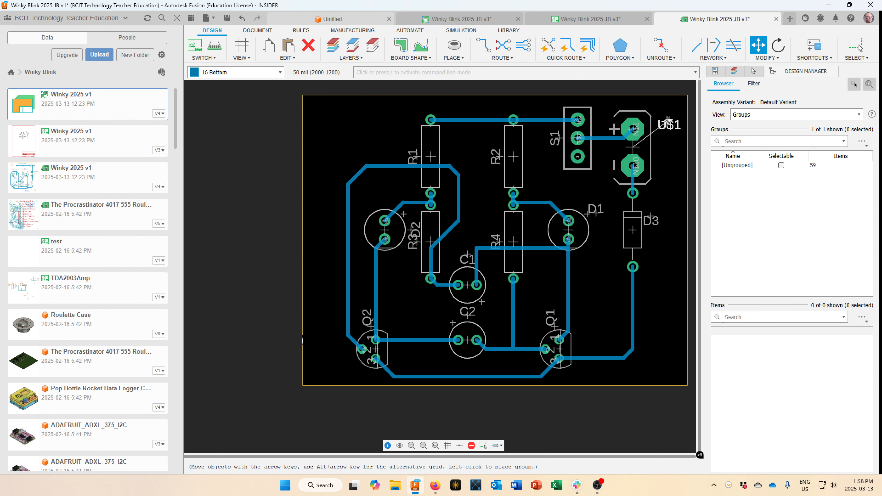
{"action": "left_click", "coordinate": [667, 121]}
{"action": "key", "text": "Escape"}
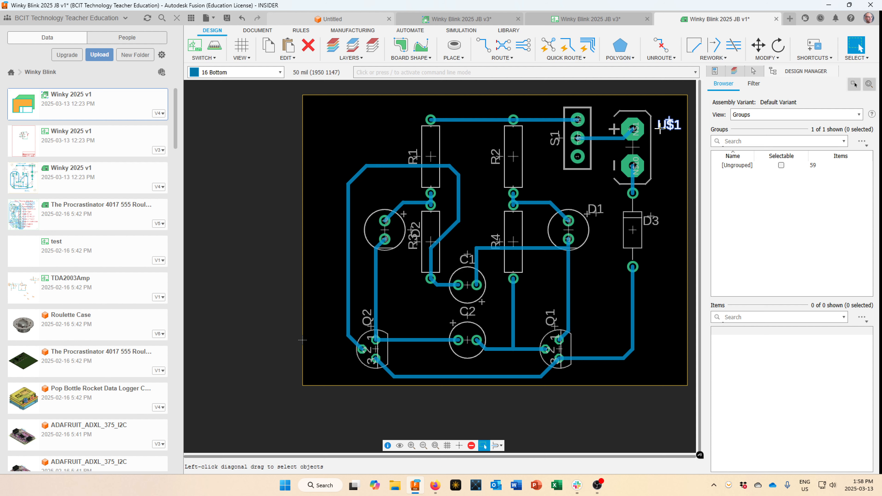
{"action": "right_click", "coordinate": [631, 147]}
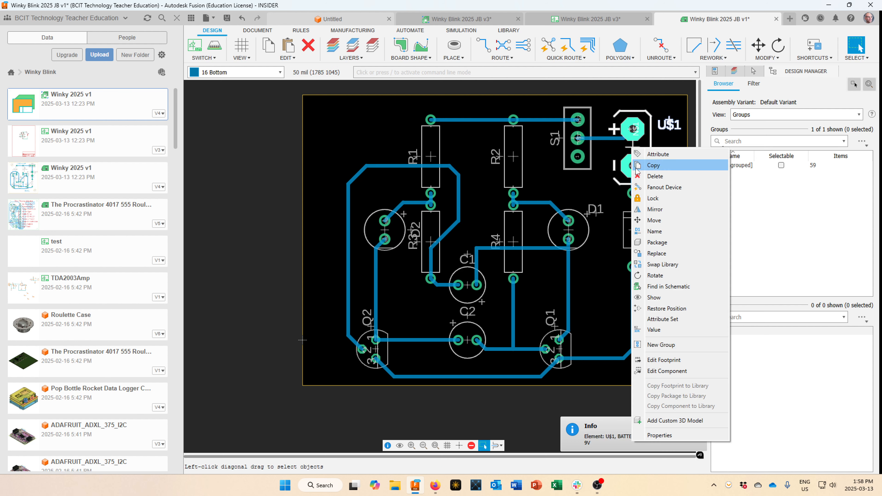
{"action": "left_click", "coordinate": [655, 330]}
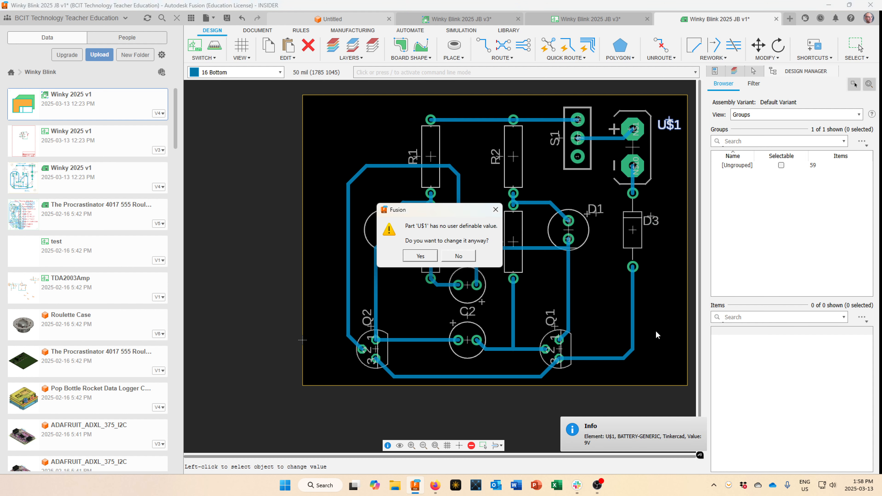
{"action": "left_click", "coordinate": [421, 256]}
{"action": "left_click", "coordinate": [548, 165]}
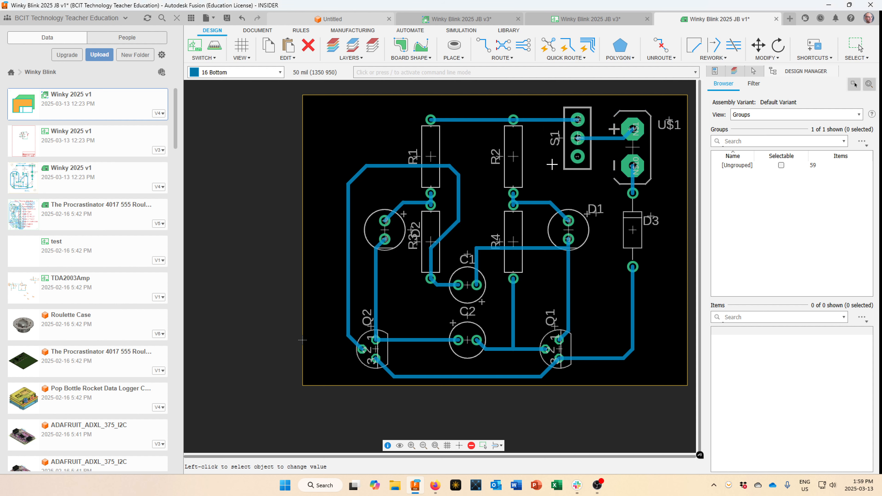
{"action": "right_click", "coordinate": [638, 153]}
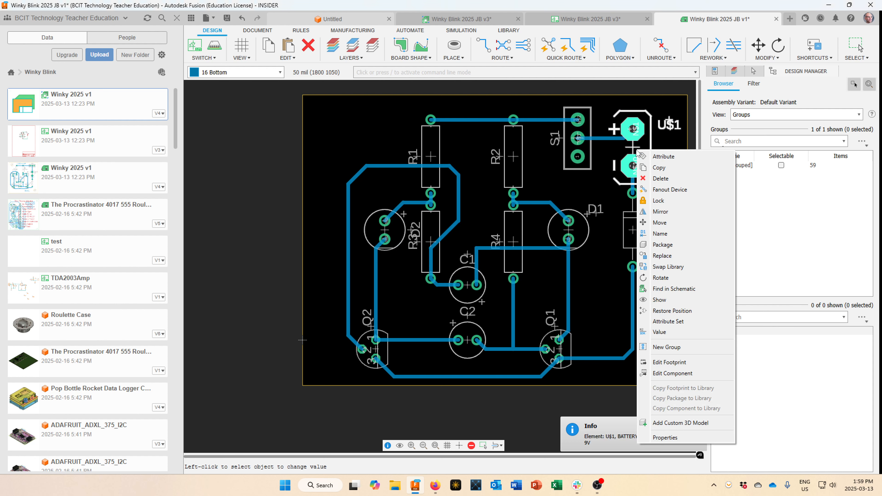
{"action": "left_click", "coordinate": [664, 437]}
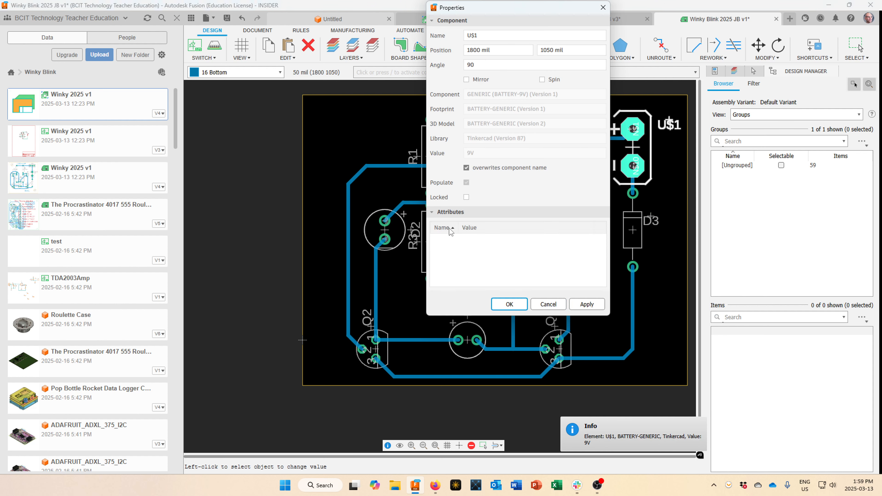
{"action": "left_click", "coordinate": [556, 304]}
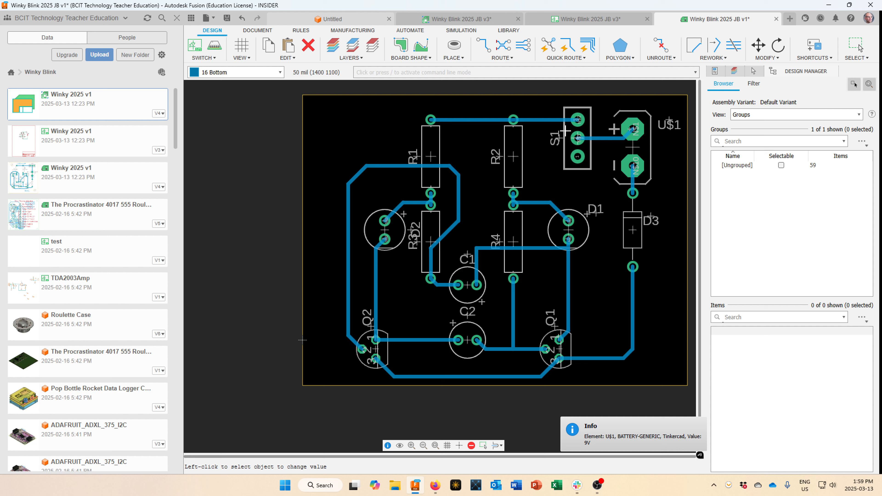
Turn the S1 and R2 labels horizontal, placing S1 below the switch and R2 beside R2.
{"action": "key", "text": "Escape"}
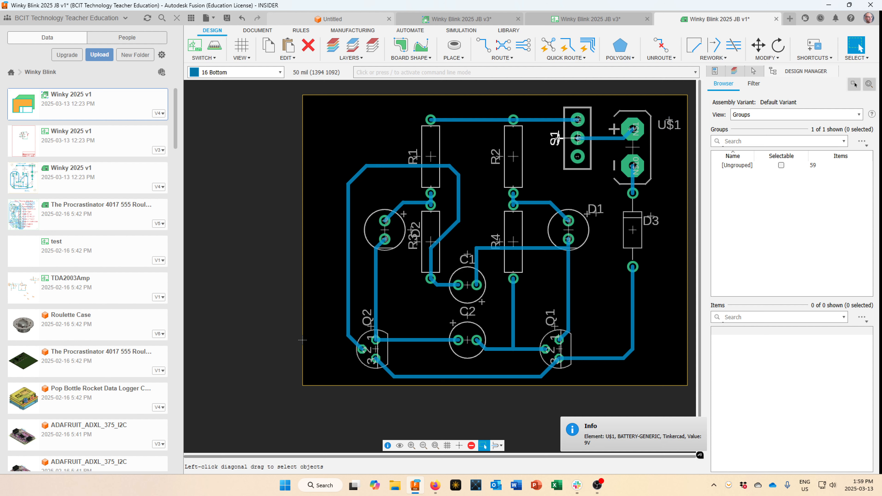
{"action": "mouse_move", "coordinate": [560, 138]}
{"action": "left_mouse_down"}
{"action": "mouse_move", "coordinate": [540, 166]}
{"action": "mouse_move", "coordinate": [552, 149]}
{"action": "left_mouse_up"}
{"action": "right_click", "coordinate": [540, 166]}
{"action": "left_click", "coordinate": [577, 176]}
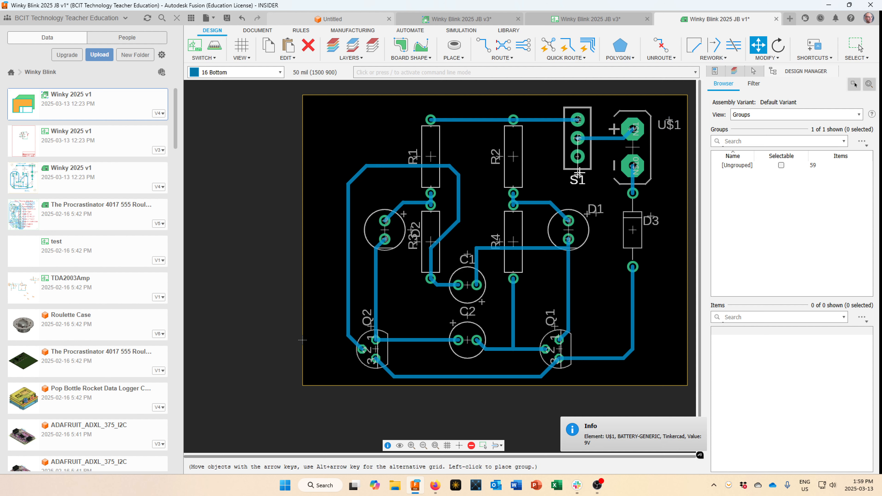
{"action": "key", "text": "Escape"}
{"action": "left_click_drag", "start_coordinate": [501, 157], "coordinate": [534, 133]}
{"action": "right_click", "coordinate": [528, 146]}
{"action": "left_click", "coordinate": [534, 132]}
{"action": "key", "text": "Escape"}
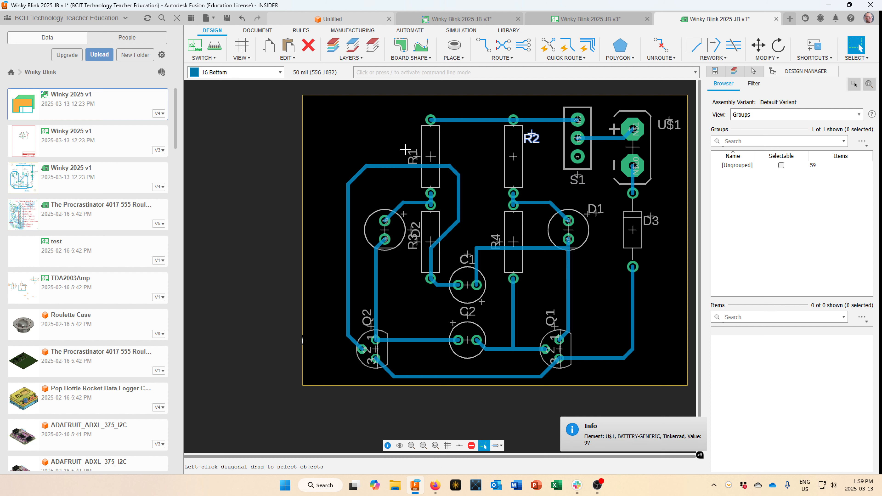
Turn the R1 and R4 labels horizontal and place each beside its resistor.
{"action": "left_click_drag", "start_coordinate": [418, 157], "coordinate": [414, 125]}
{"action": "right_click", "coordinate": [413, 145]}
{"action": "left_click", "coordinate": [414, 125]}
{"action": "key", "text": "Escape"}
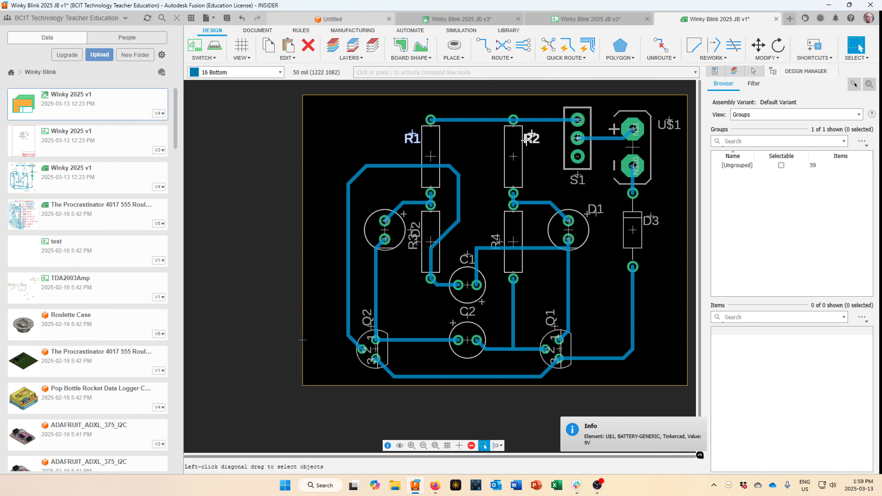
{"action": "right_click", "coordinate": [486, 217]}
{"action": "left_click_drag", "start_coordinate": [496, 241], "coordinate": [531, 215]}
{"action": "left_click", "coordinate": [531, 215]}
{"action": "key", "text": "Escape"}
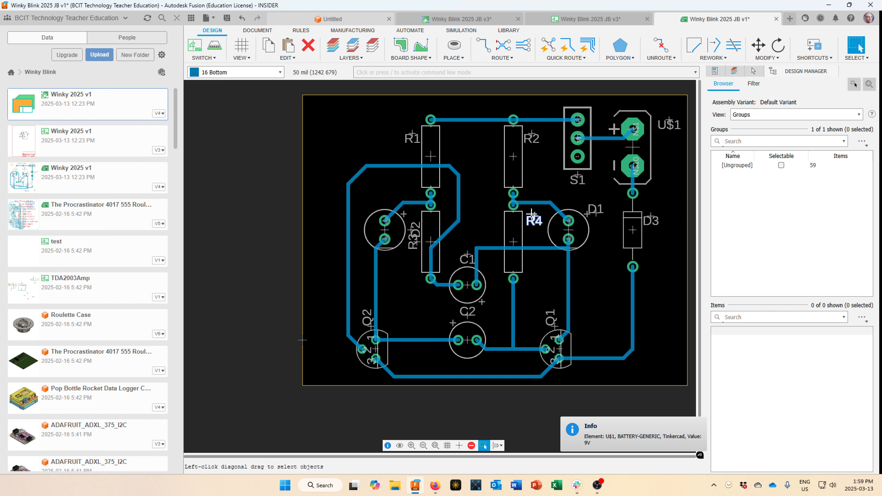
Place the R3 label horizontally right of R3 and the D2 label left of its LED.
{"action": "left_click_drag", "start_coordinate": [427, 225], "coordinate": [457, 219]}
{"action": "right_click", "coordinate": [451, 211]}
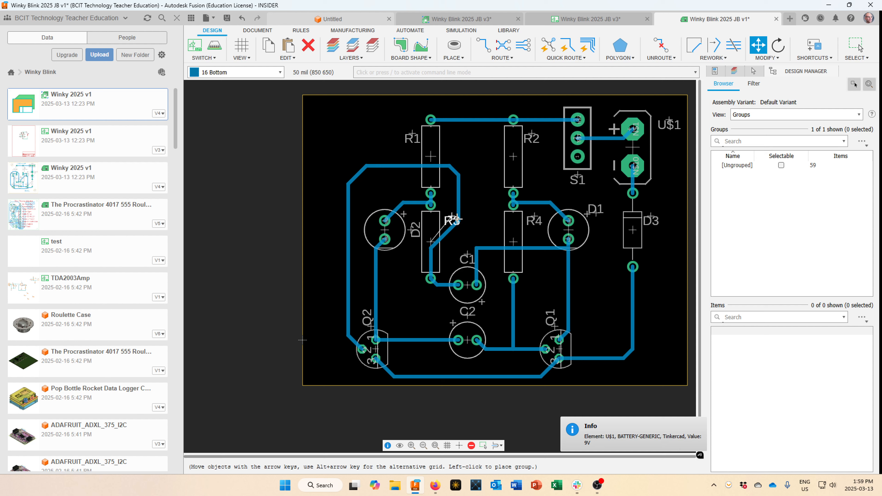
{"action": "left_click", "coordinate": [456, 219]}
{"action": "key", "text": "Escape"}
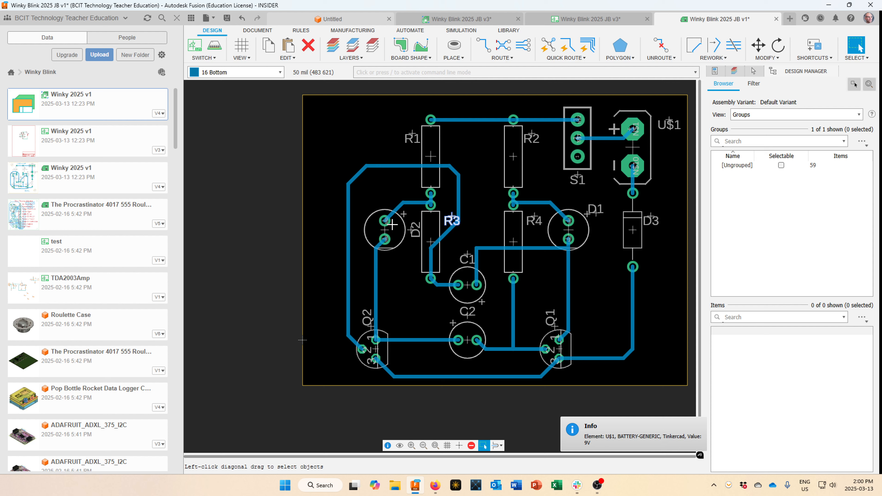
{"action": "key", "text": "m"}
{"action": "left_click", "coordinate": [403, 228]}
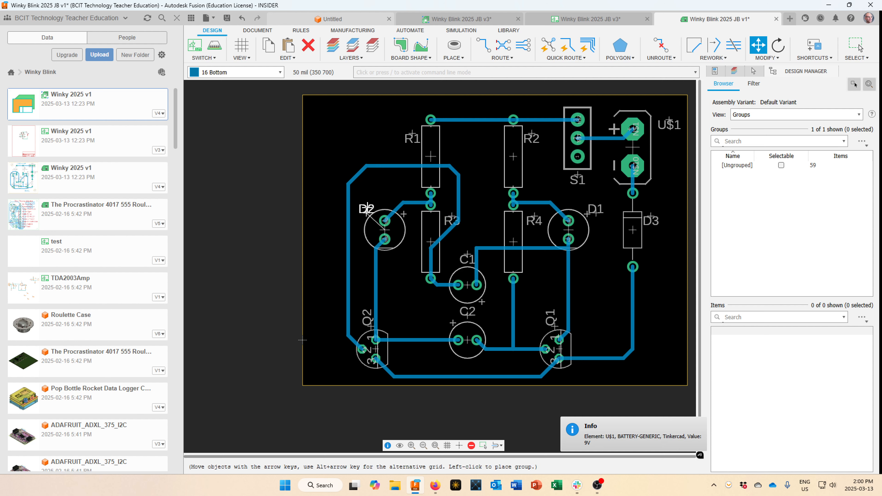
{"action": "left_click", "coordinate": [357, 210]}
{"action": "key", "text": "Escape"}
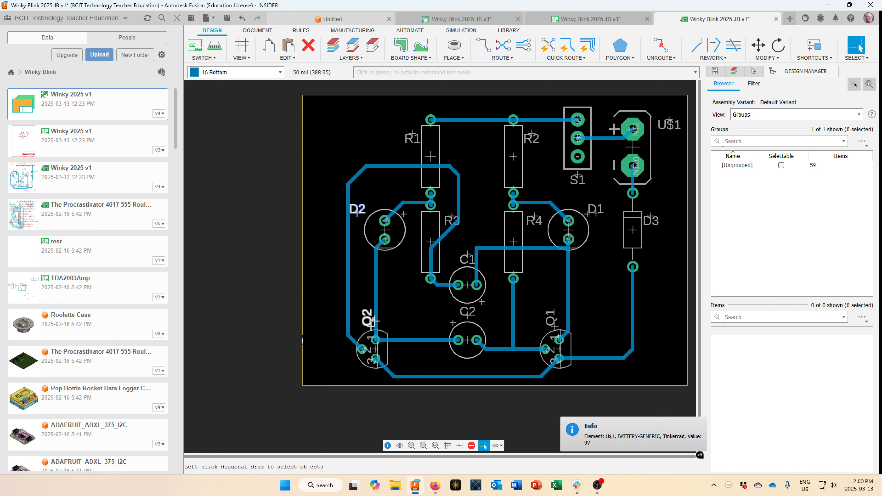
Move the Q2 and Q1 labels horizontally beside their transistors.
{"action": "key", "text": "m"}
{"action": "left_click", "coordinate": [368, 318]}
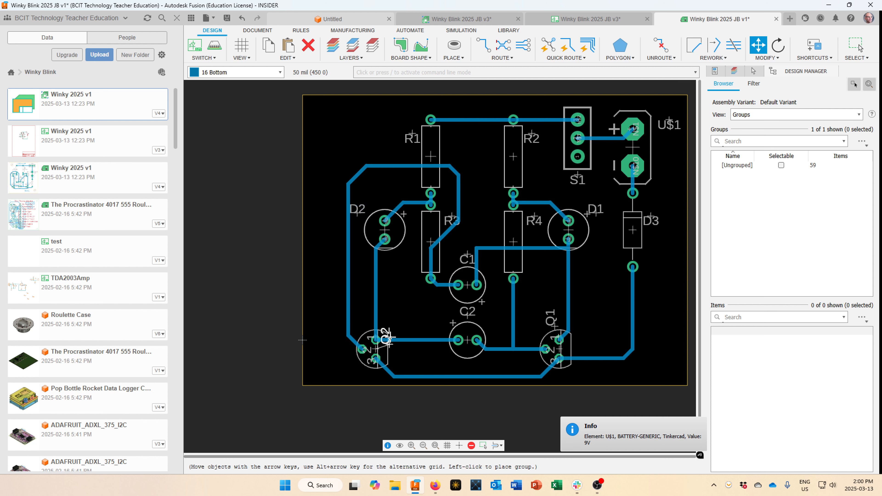
{"action": "left_click", "coordinate": [406, 354]}
{"action": "key", "text": "Escape"}
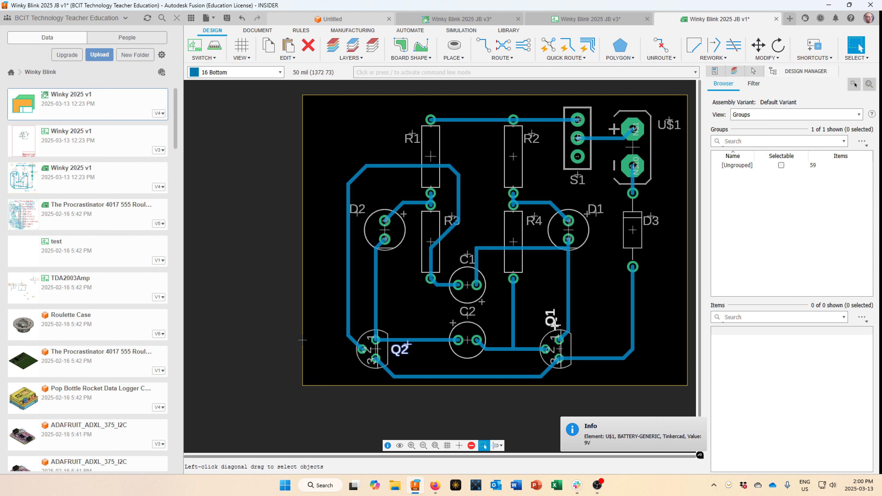
{"action": "key", "text": "m"}
{"action": "left_click", "coordinate": [557, 325]}
{"action": "left_click", "coordinate": [590, 344]}
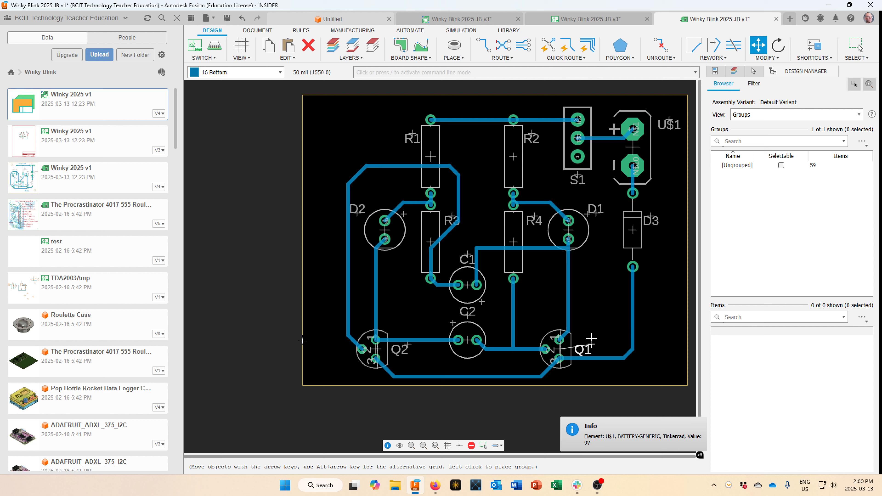
{"action": "key", "text": "Escape"}
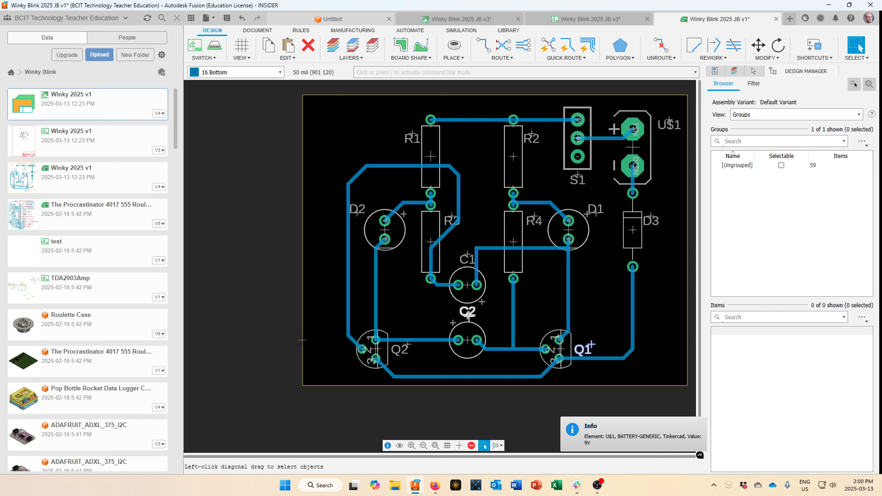
Drag the C2 label down below its capacitor.
{"action": "left_click_drag", "start_coordinate": [467, 316], "coordinate": [468, 372]}
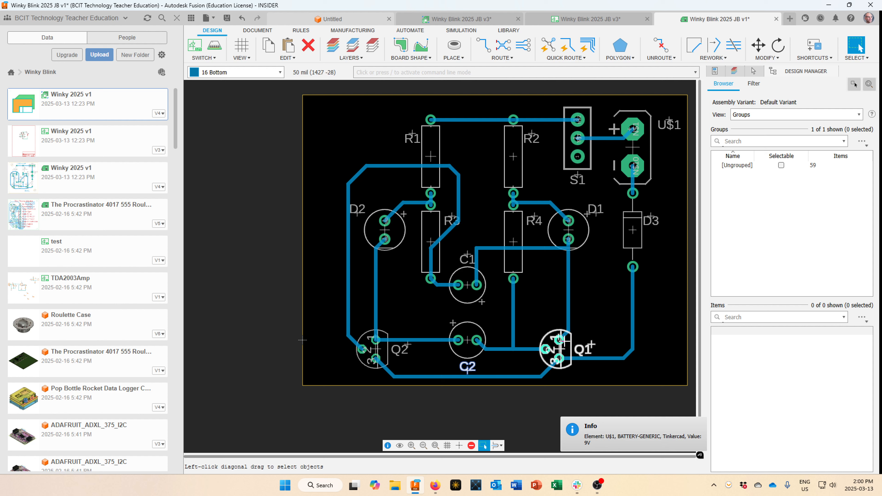
{"action": "scroll", "coordinate": [519, 300], "scroll_direction": "up", "scroll_amount": 3}
{"action": "scroll", "coordinate": [541, 294], "scroll_direction": "down", "scroll_amount": 5}
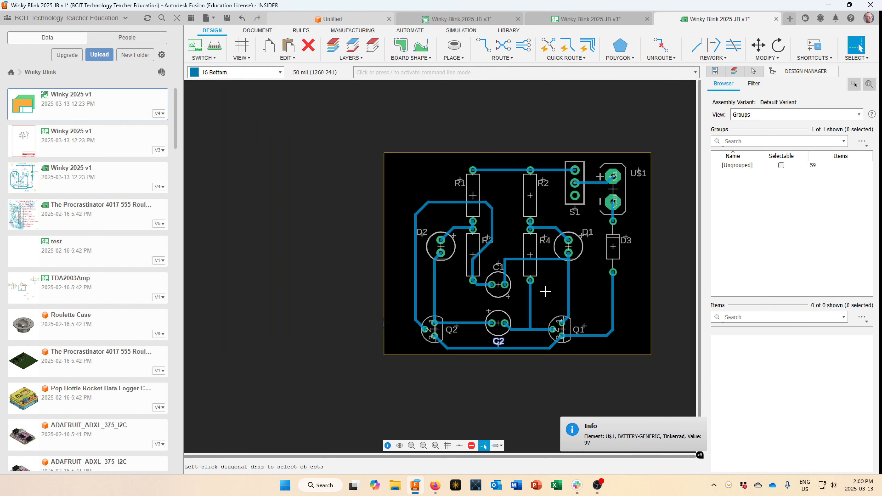
{"action": "scroll", "coordinate": [545, 291], "scroll_direction": "up", "scroll_amount": 1}
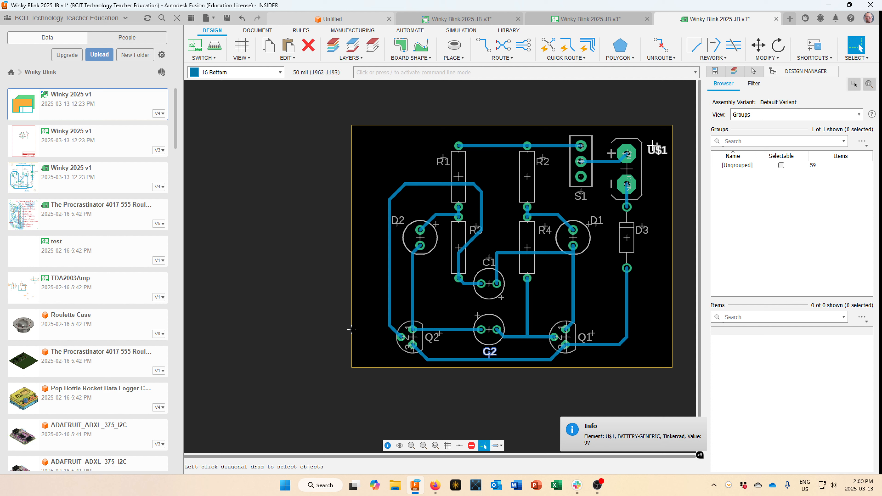
Place a non-plated hole at the board's top-left corner.
{"action": "left_click", "coordinate": [454, 46]}
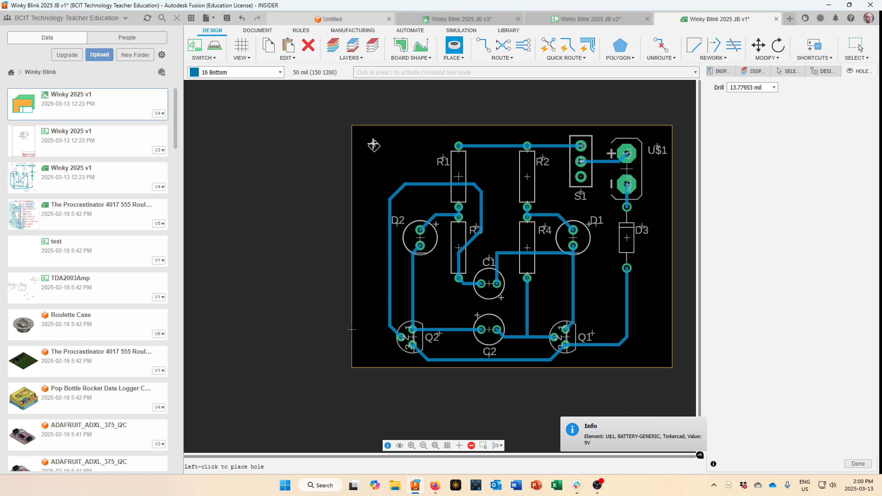
{"action": "left_click", "coordinate": [374, 145]}
{"action": "scroll", "coordinate": [375, 145], "scroll_direction": "up", "scroll_amount": 3}
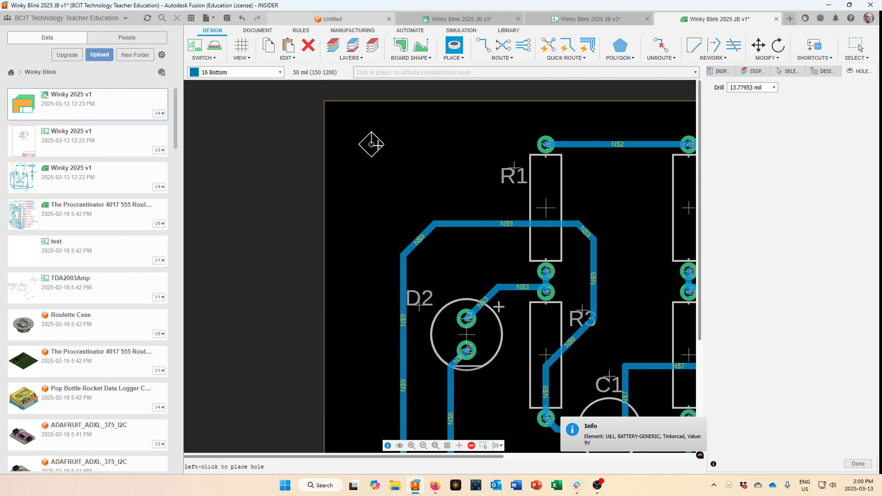
{"action": "scroll", "coordinate": [378, 145], "scroll_direction": "down", "scroll_amount": 2}
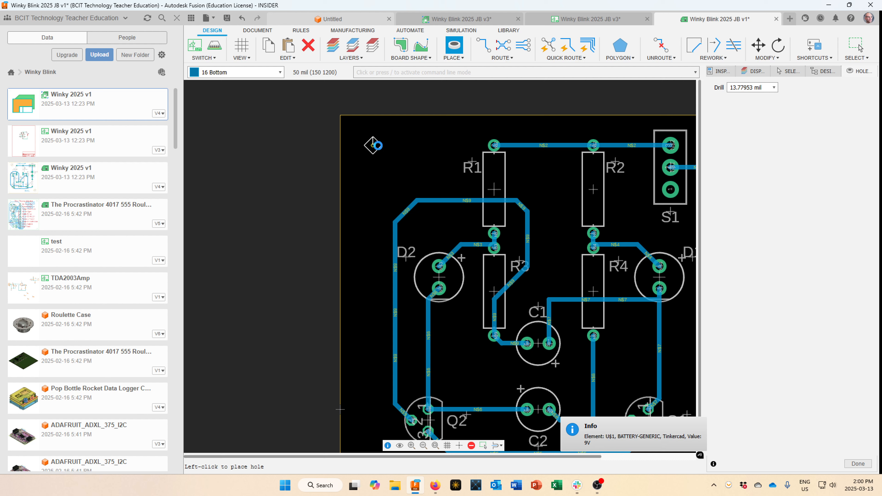
{"action": "left_click", "coordinate": [859, 45]}
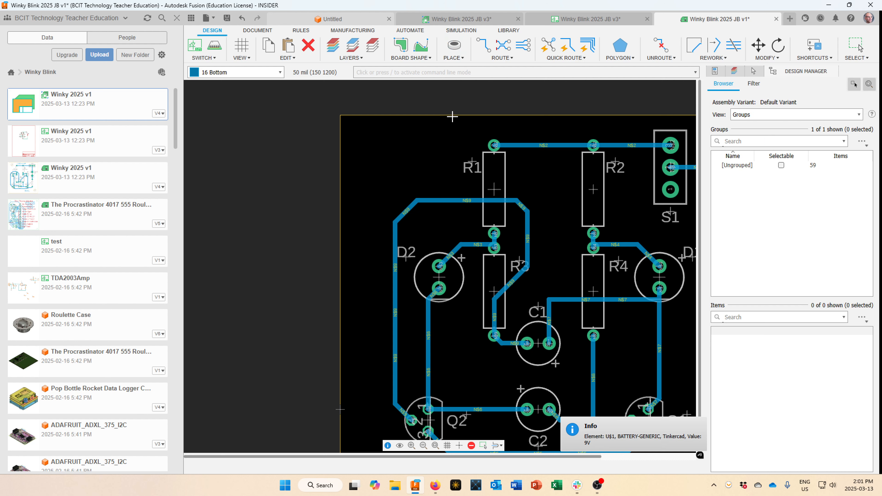
Set the hole drill size to 140 mil and place a mounting hole at the lower-right corner.
{"action": "left_click", "coordinate": [457, 52]}
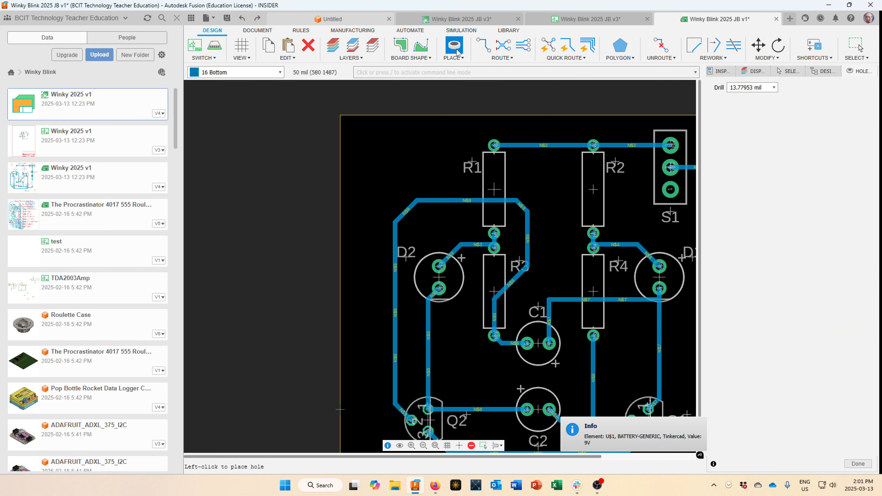
{"action": "left_click", "coordinate": [774, 88]}
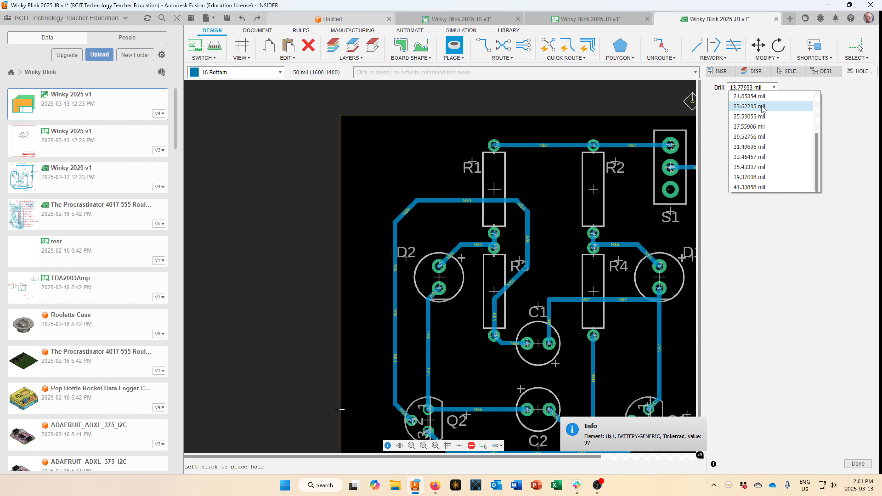
{"action": "left_click", "coordinate": [764, 87]}
{"action": "left_click_drag", "start_coordinate": [763, 88], "coordinate": [725, 88]}
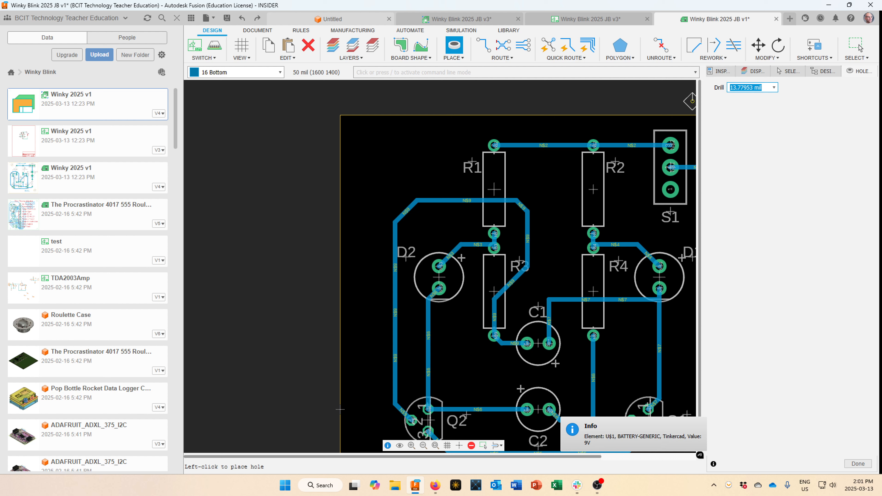
{"action": "type", "text": "140"}
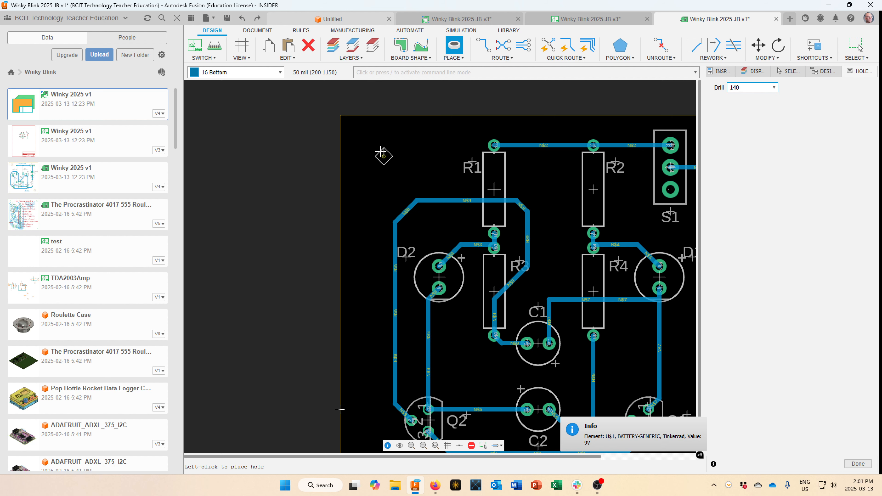
{"action": "key", "text": "Return"}
{"action": "scroll", "coordinate": [504, 351], "scroll_direction": "down", "scroll_amount": 5}
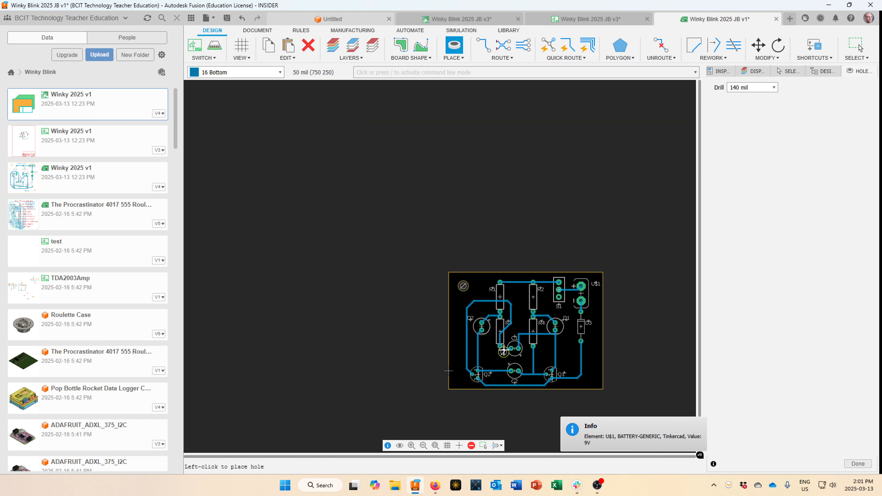
{"action": "scroll", "coordinate": [593, 378], "scroll_direction": "up", "scroll_amount": 2}
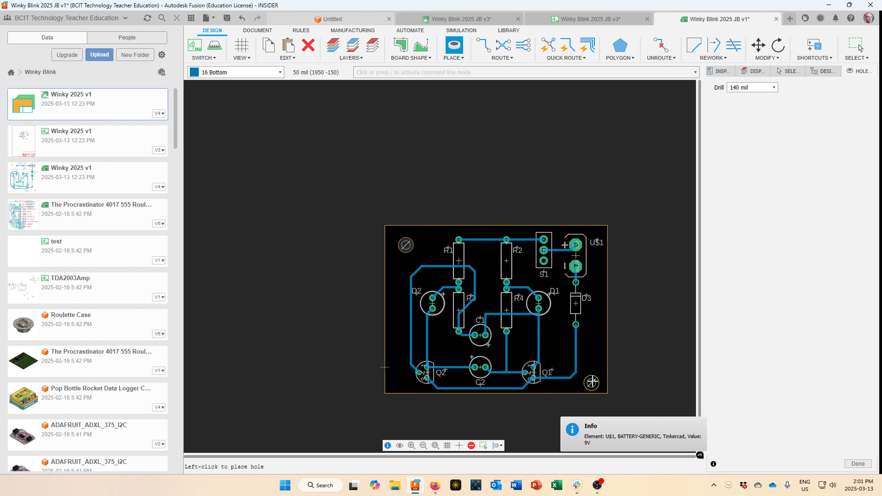
{"action": "left_click", "coordinate": [591, 382]}
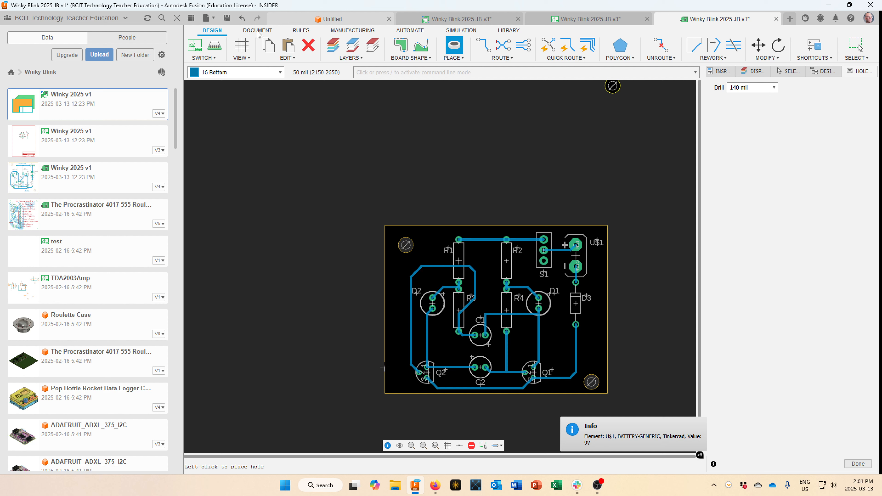
Start the DOCUMENT tab's Text tool and enter the designer's name.
{"action": "left_click", "coordinate": [257, 31]}
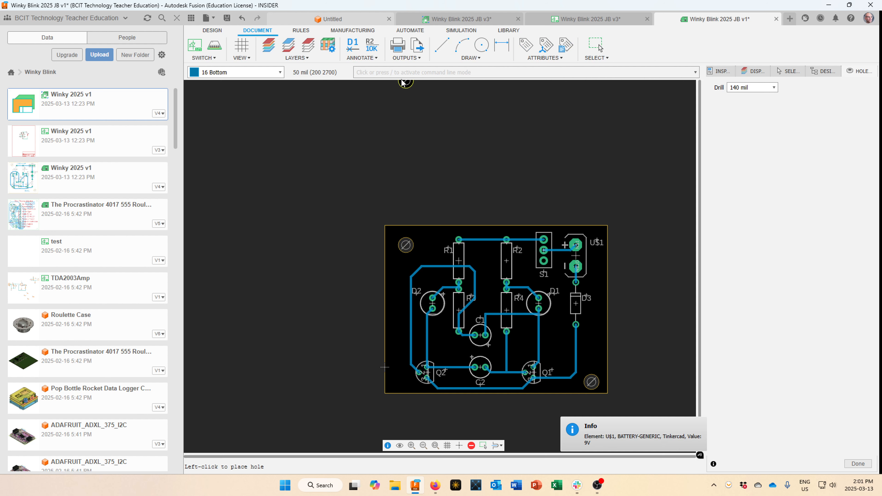
{"action": "left_click", "coordinate": [470, 57]}
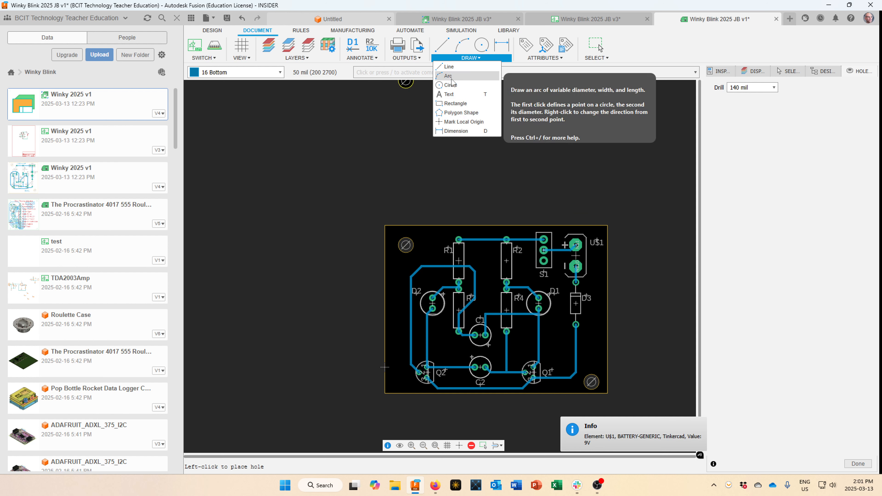
{"action": "left_click", "coordinate": [451, 94]}
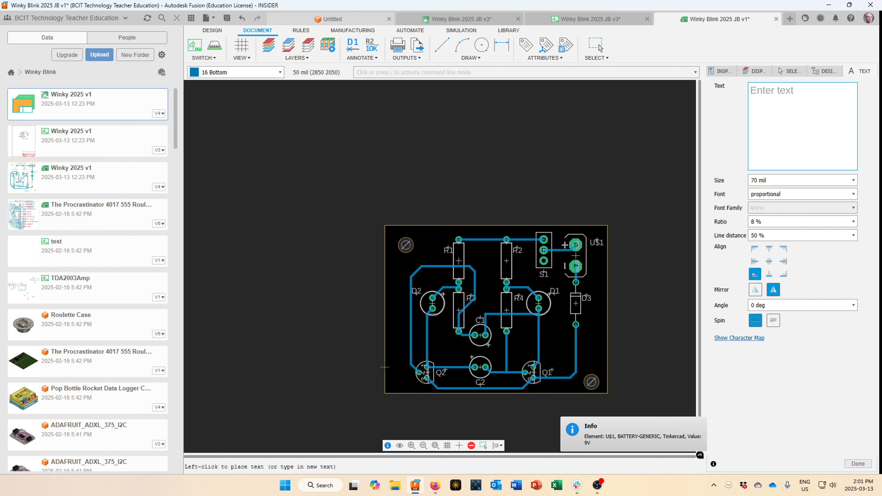
{"action": "type", "text": "J.Brett"}
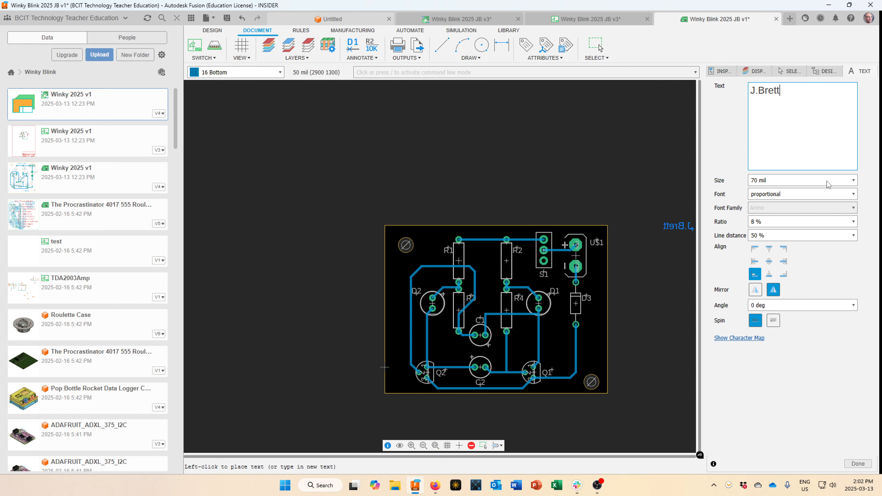
Set the text size to 86 mil and place the name text above C2.
{"action": "left_click", "coordinate": [853, 180]}
{"action": "scroll", "coordinate": [830, 222], "scroll_direction": "down", "scroll_amount": 2}
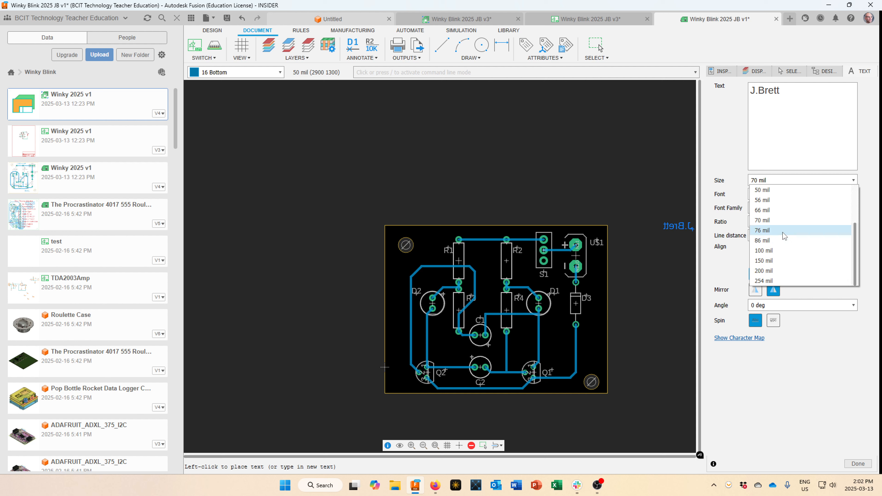
{"action": "left_click", "coordinate": [782, 241]}
{"action": "scroll", "coordinate": [465, 259], "scroll_direction": "up", "scroll_amount": 2}
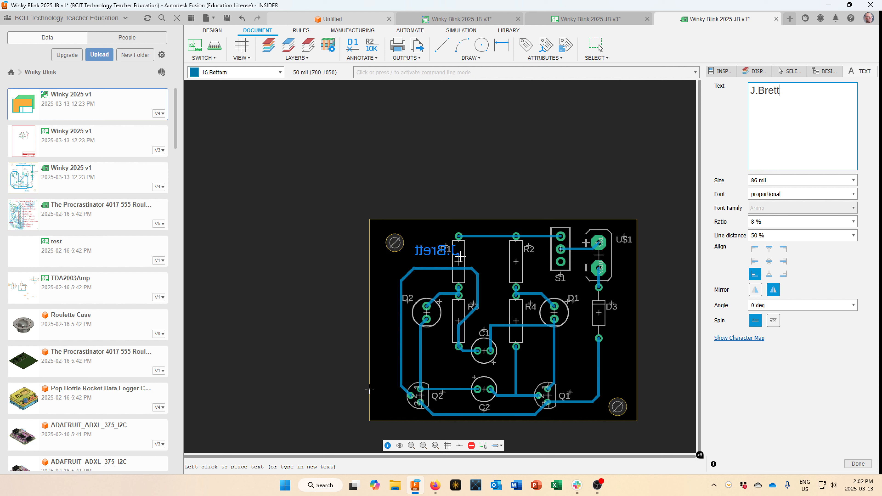
{"action": "scroll", "coordinate": [512, 273], "scroll_direction": "down", "scroll_amount": 1}
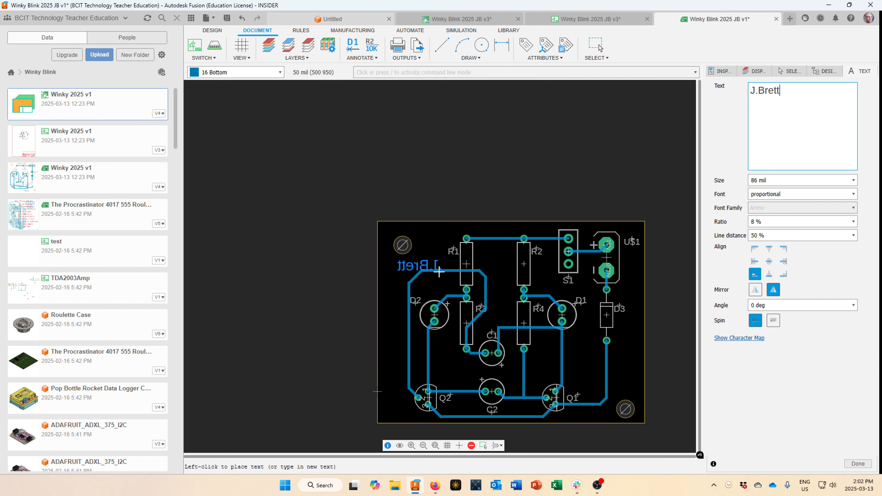
{"action": "scroll", "coordinate": [448, 278], "scroll_direction": "up", "scroll_amount": 1}
{"action": "scroll", "coordinate": [494, 316], "scroll_direction": "down", "scroll_amount": 1}
{"action": "scroll", "coordinate": [494, 315], "scroll_direction": "down", "scroll_amount": 1}
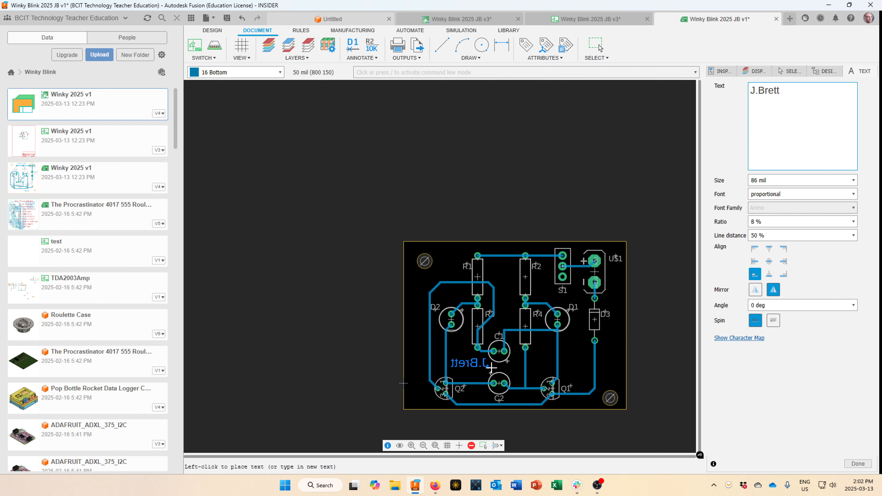
{"action": "left_click", "coordinate": [495, 369]}
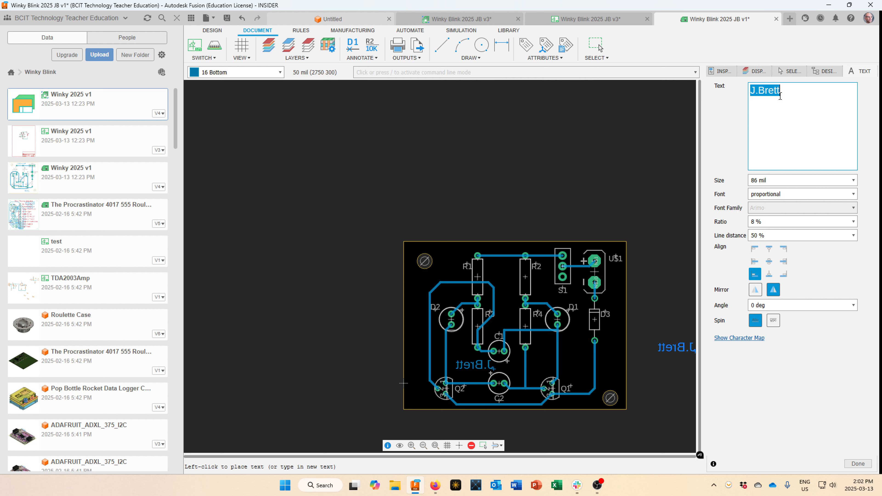
{"action": "left_click", "coordinate": [779, 91]}
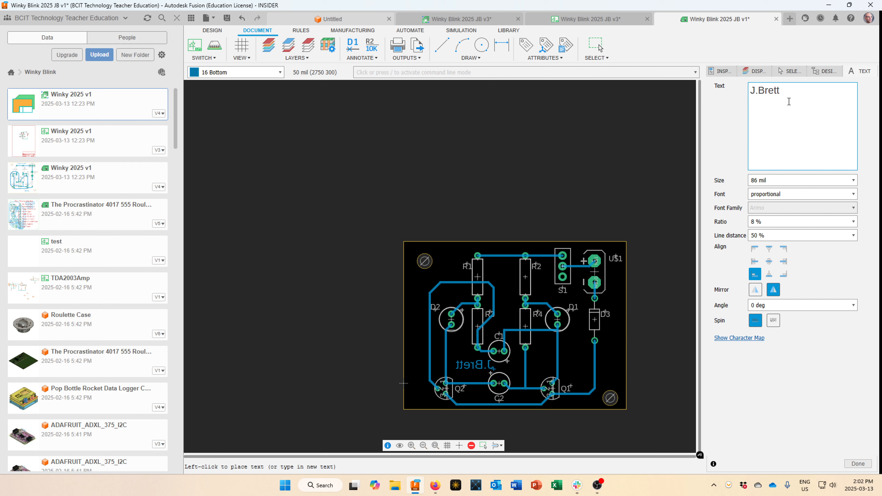
Change the text to 'Winky Blink 2025', rotate it vertical, and place it along the right edge.
{"action": "left_click_drag", "start_coordinate": [781, 92], "coordinate": [749, 93]}
{"action": "type", "text": "Winky Blink 2025"}
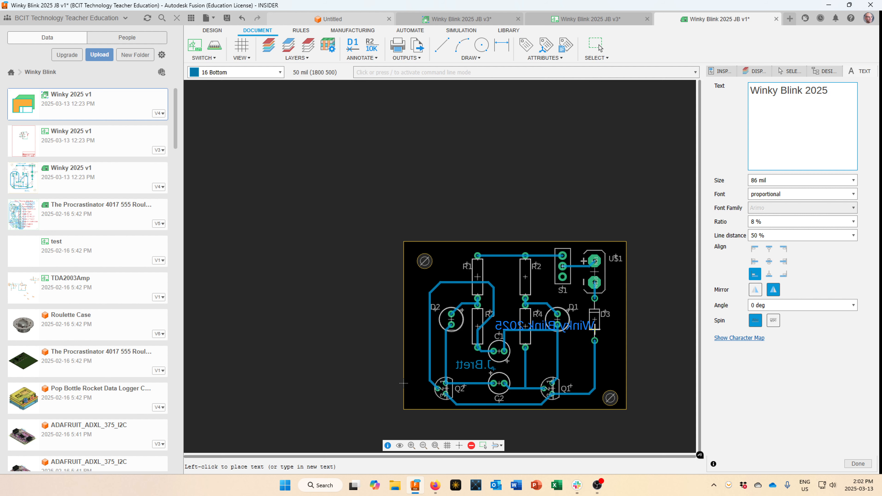
{"action": "right_click", "coordinate": [594, 337]}
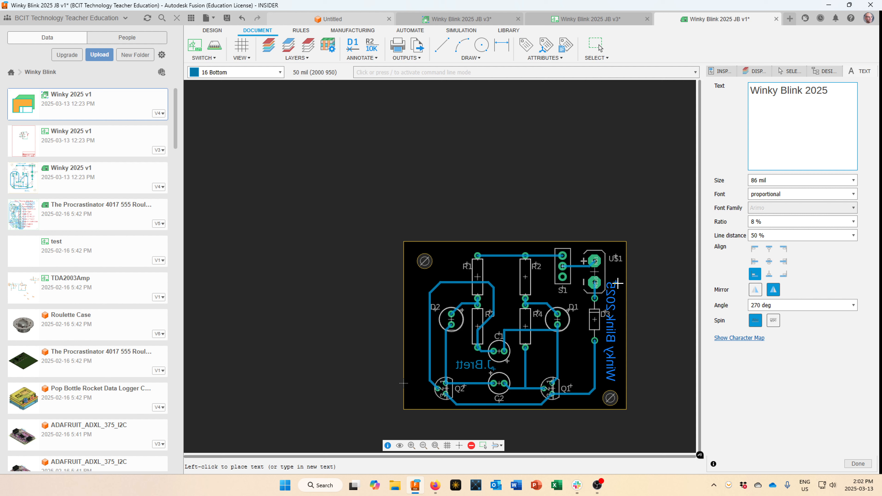
{"action": "left_click", "coordinate": [618, 283]}
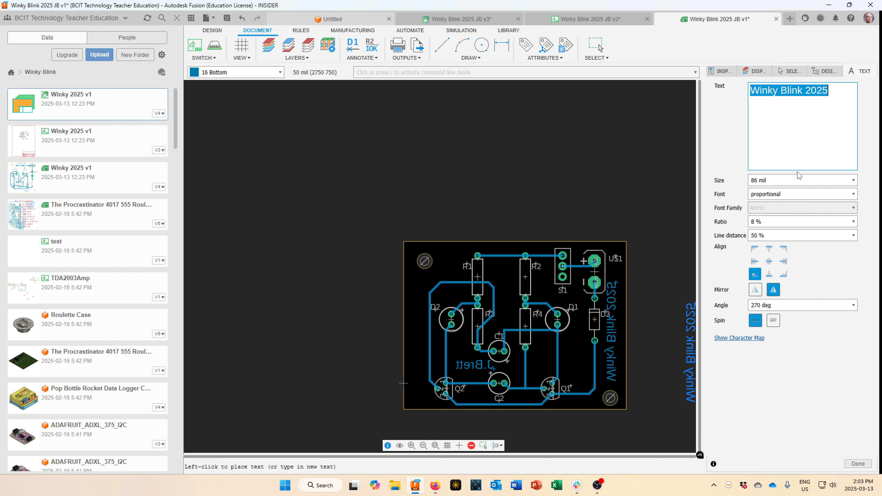
Nudge the top-left mounting hole up and right and the bottom-right hole one grid step right.
{"action": "key", "text": "Escape"}
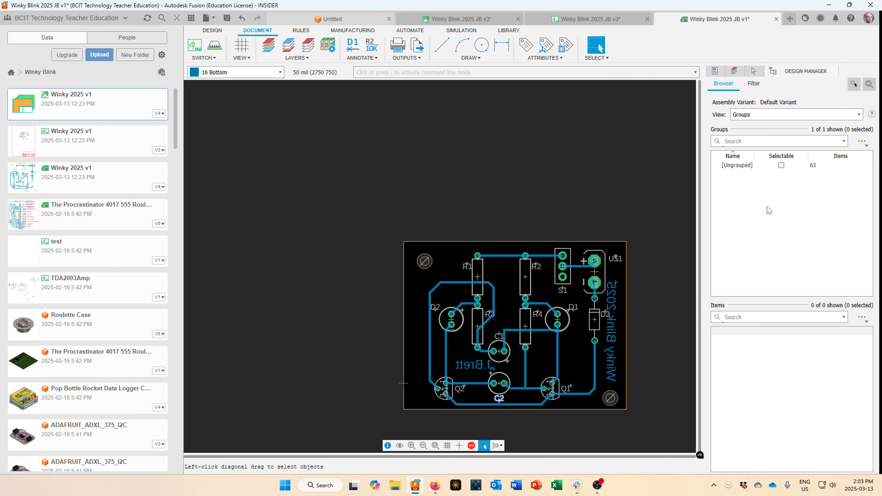
{"action": "scroll", "coordinate": [462, 375], "scroll_direction": "up", "scroll_amount": 3}
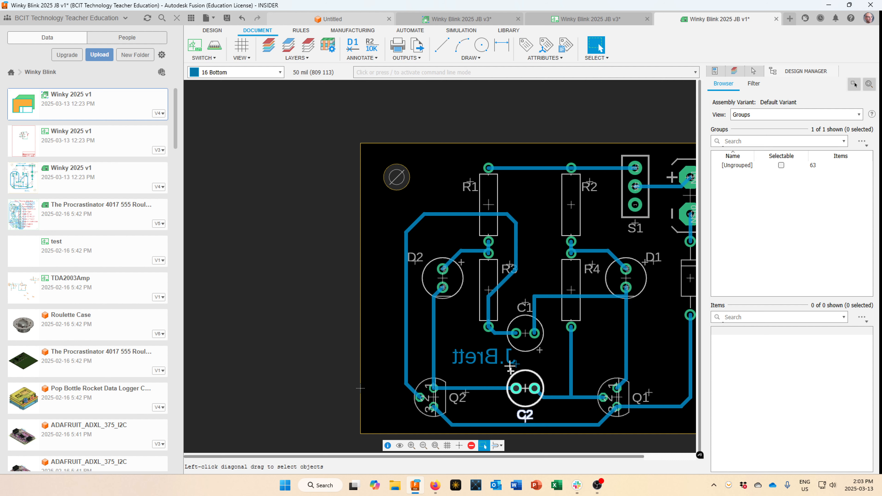
{"action": "scroll", "coordinate": [509, 366], "scroll_direction": "down", "scroll_amount": 1}
{"action": "scroll", "coordinate": [510, 360], "scroll_direction": "down", "scroll_amount": 2}
{"action": "scroll", "coordinate": [593, 345], "scroll_direction": "up", "scroll_amount": 1}
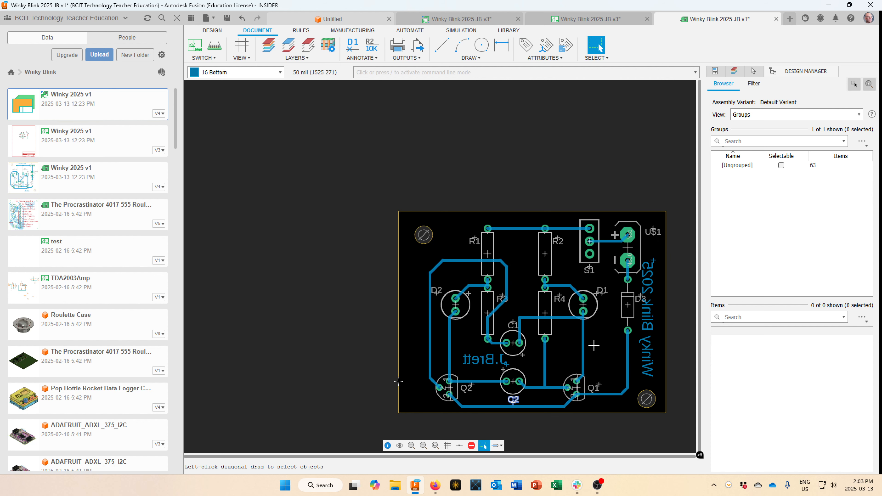
{"action": "middle_click_drag", "start_coordinate": [594, 344], "coordinate": [511, 292]}
{"action": "scroll", "coordinate": [513, 297], "scroll_direction": "up", "scroll_amount": 1}
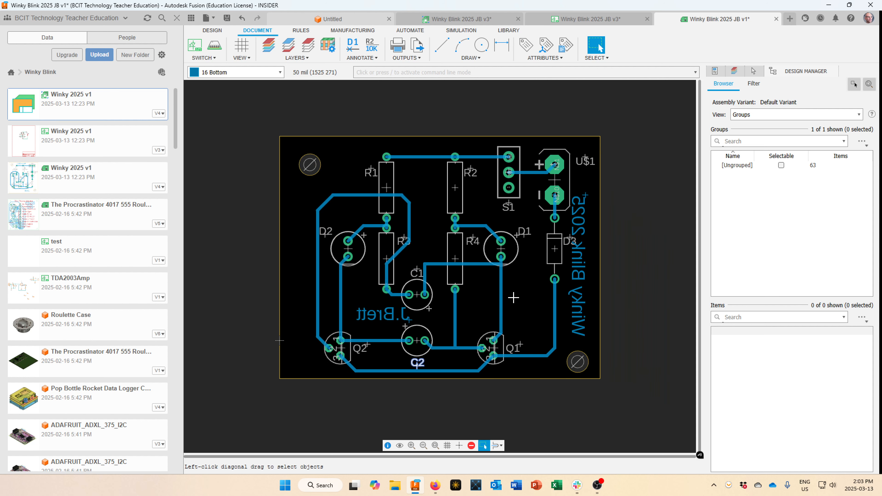
{"action": "scroll", "coordinate": [513, 297], "scroll_direction": "up", "scroll_amount": 1}
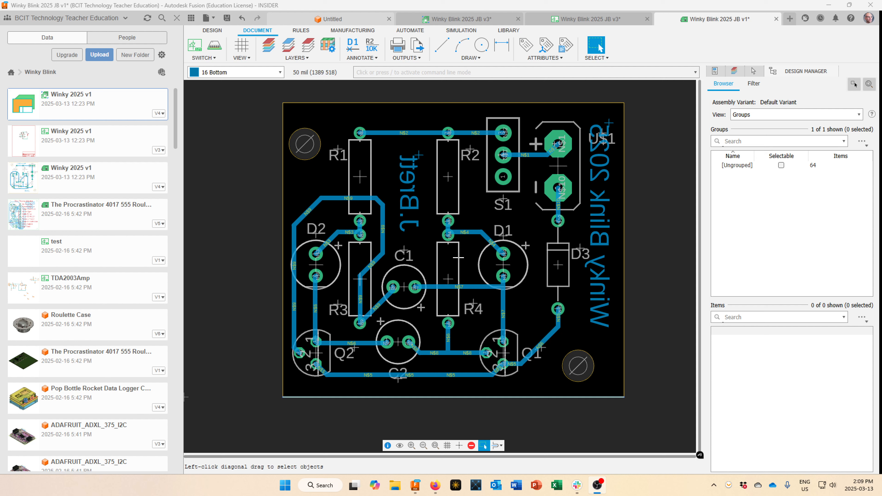
{"action": "left_click_drag", "start_coordinate": [309, 145], "coordinate": [314, 132]}
{"action": "left_click_drag", "start_coordinate": [580, 365], "coordinate": [587, 365]}
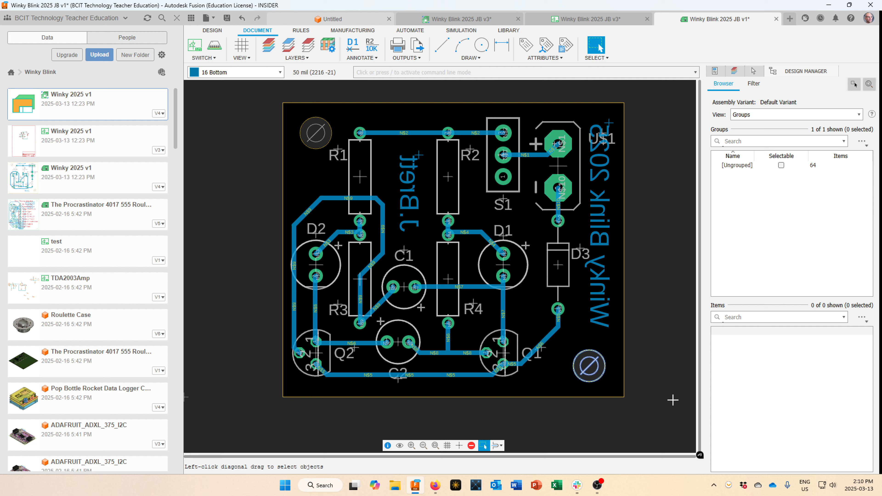
{"action": "left_click", "coordinate": [581, 366]}
View the PresetTop and PresetBottom layer sets, restore PresetStandard, and save the board.
{"action": "left_click", "coordinate": [735, 72]}
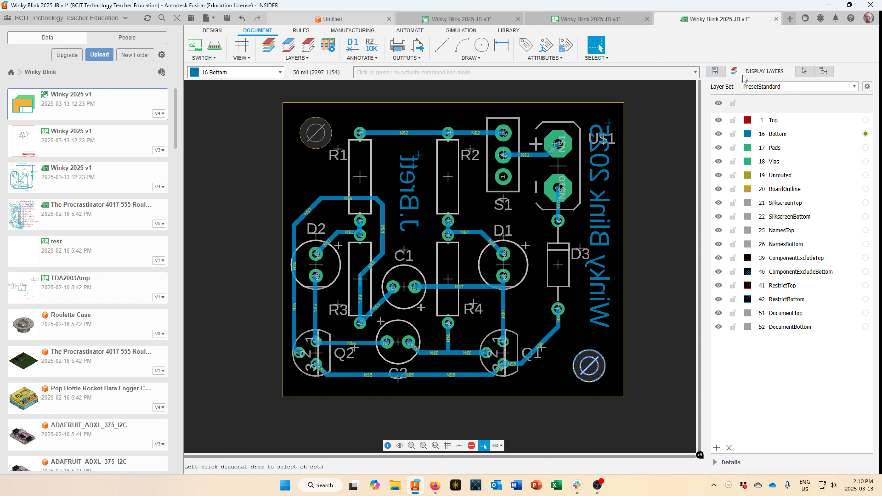
{"action": "left_click", "coordinate": [779, 89]}
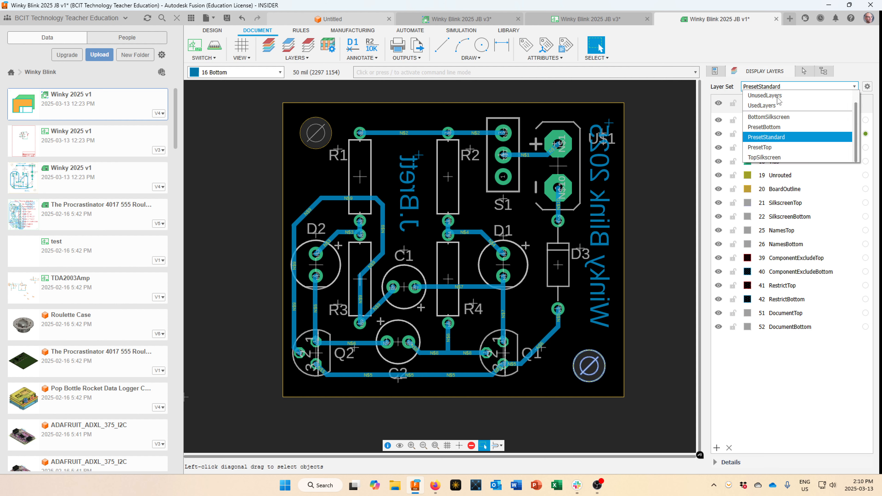
{"action": "left_click", "coordinate": [769, 146]}
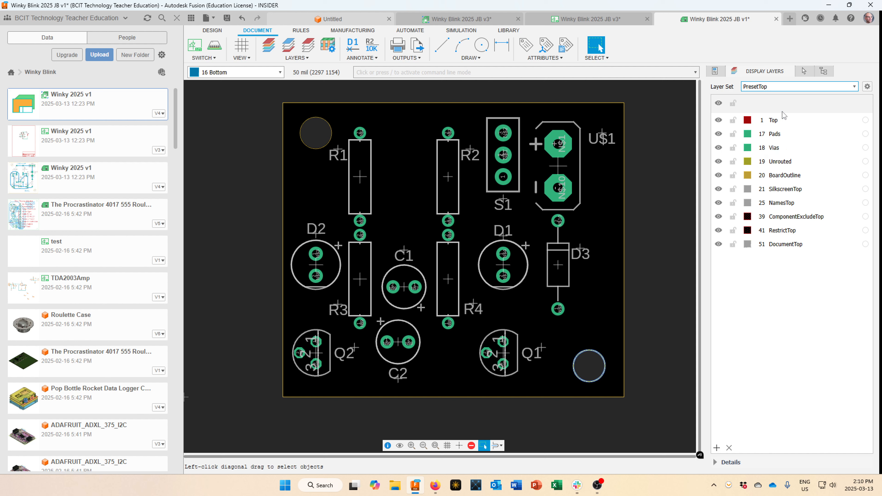
{"action": "left_click", "coordinate": [791, 90]}
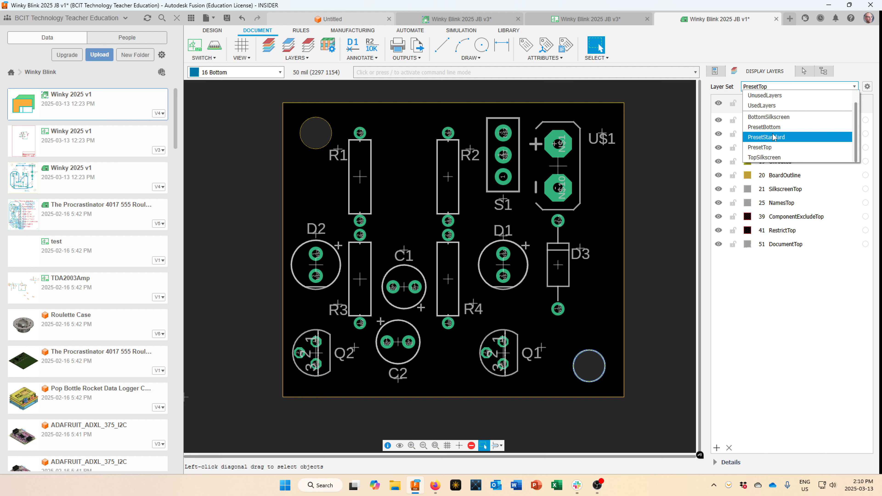
{"action": "left_click", "coordinate": [772, 127]}
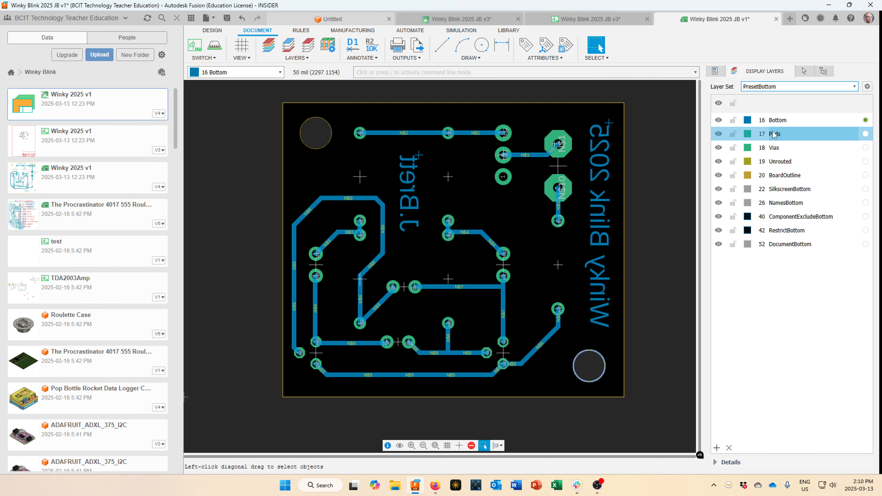
{"action": "left_click", "coordinate": [793, 88]}
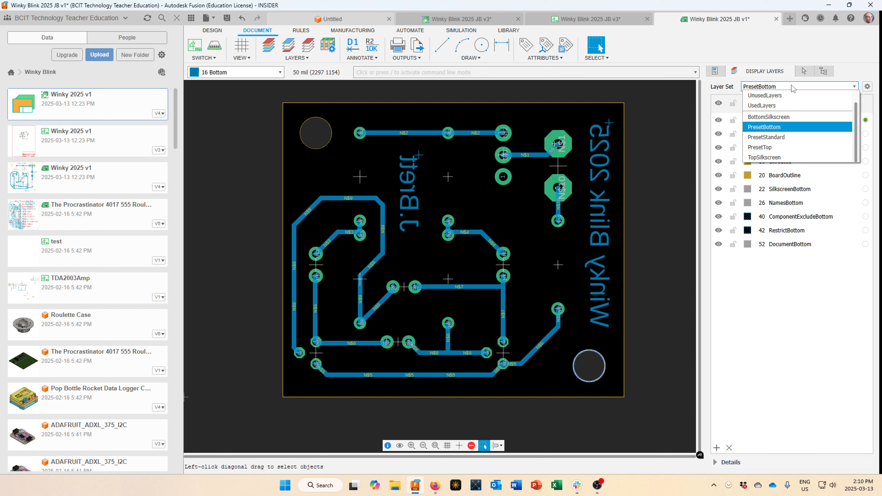
{"action": "left_click", "coordinate": [771, 137]}
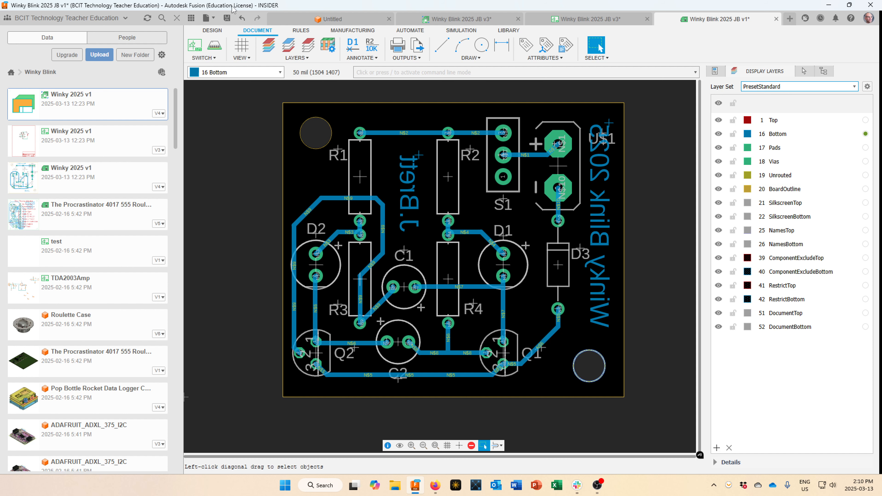
{"action": "left_click", "coordinate": [226, 19]}
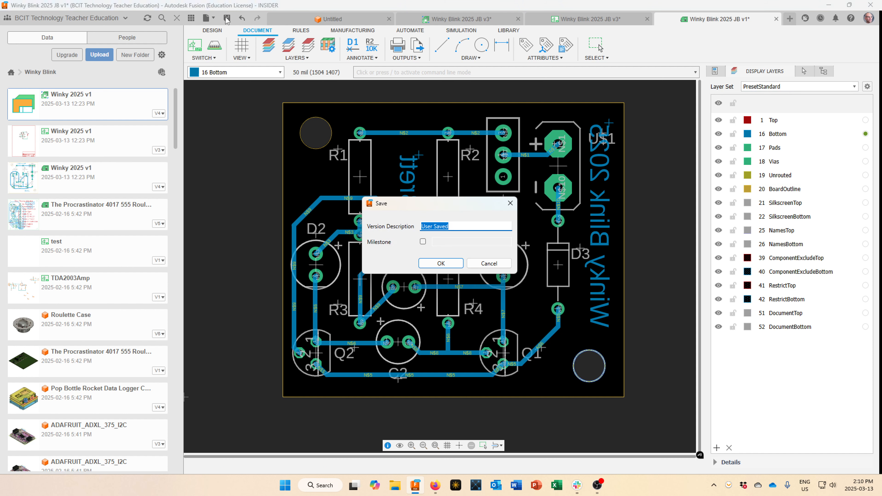
Save with the default 'User Saved' description and open the Winky Blink 2025 JB schematic sheet.
{"action": "left_click", "coordinate": [440, 264]}
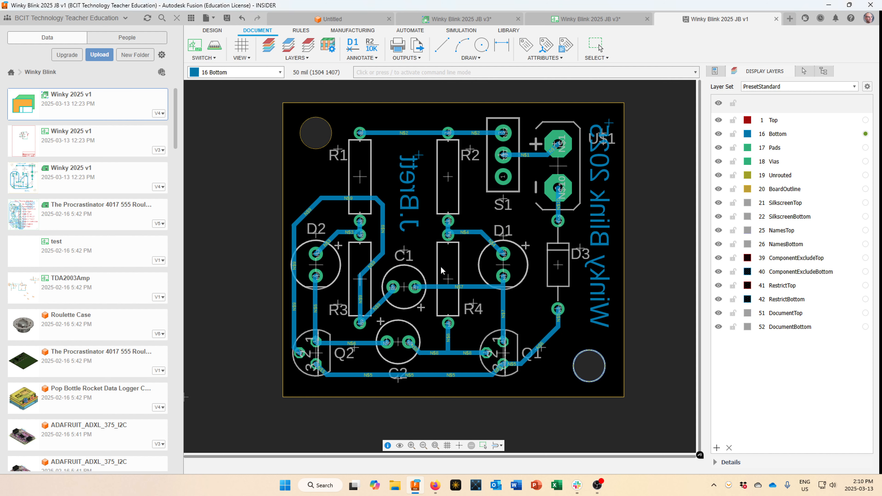
{"action": "left_click", "coordinate": [595, 14]}
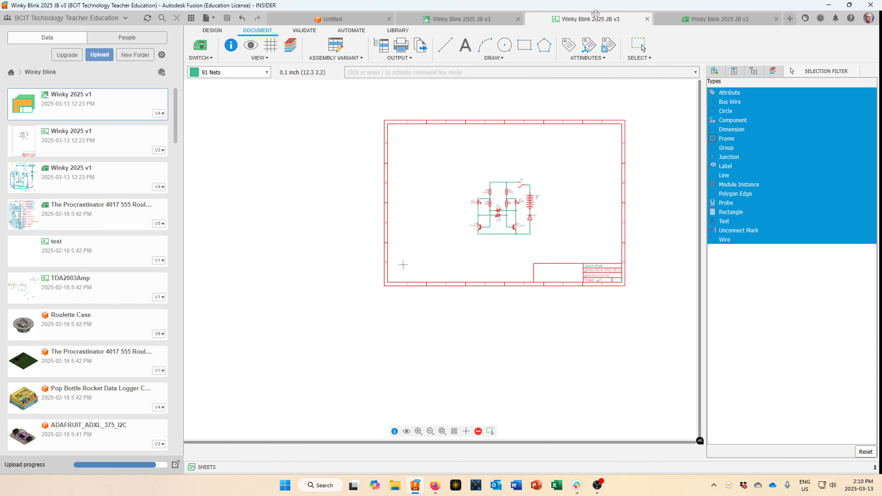
{"action": "left_click", "coordinate": [638, 44]}
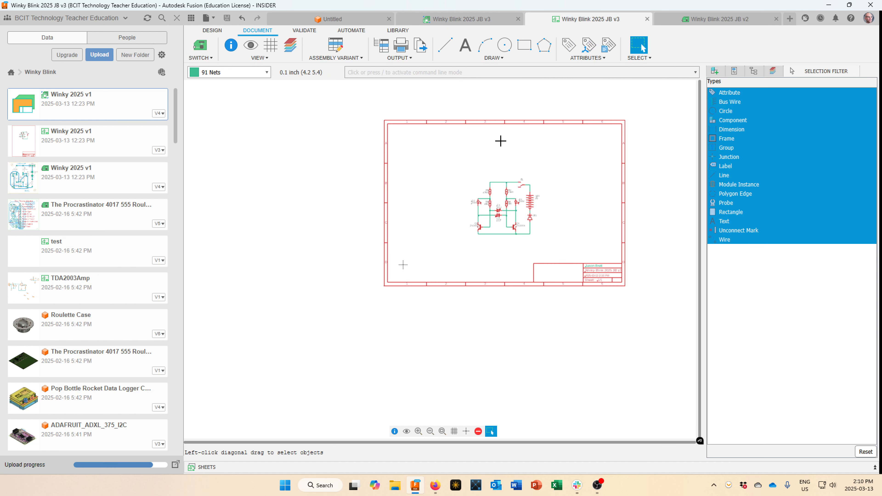
{"action": "scroll", "coordinate": [606, 275], "scroll_direction": "up", "scroll_amount": 3}
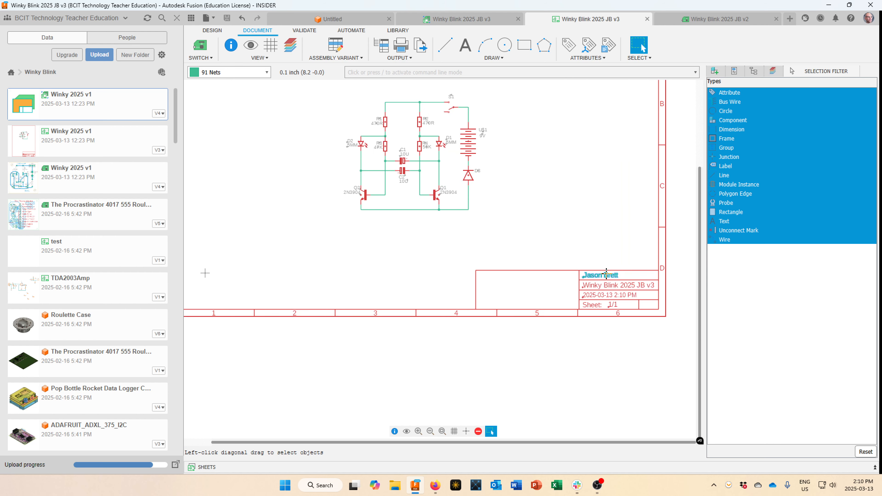
{"action": "scroll", "coordinate": [605, 275], "scroll_direction": "down", "scroll_amount": 5}
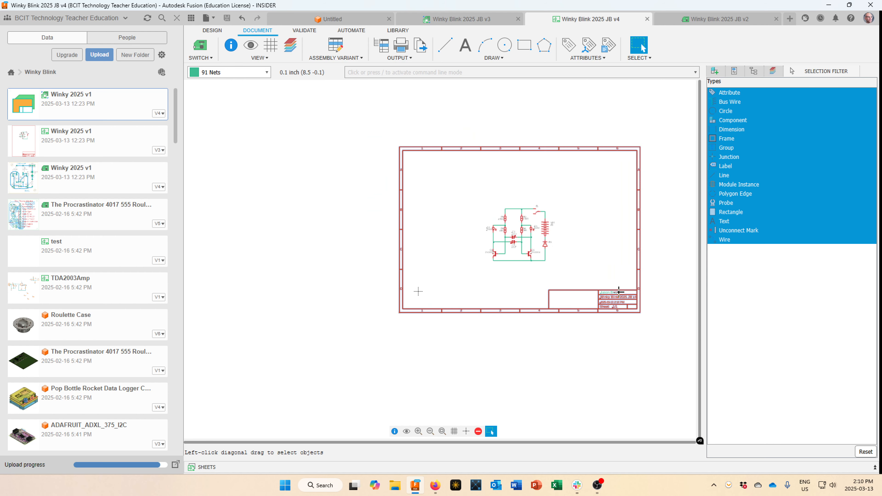
{"action": "scroll", "coordinate": [619, 291], "scroll_direction": "up", "scroll_amount": 2}
{"action": "scroll", "coordinate": [622, 281], "scroll_direction": "down", "scroll_amount": 2}
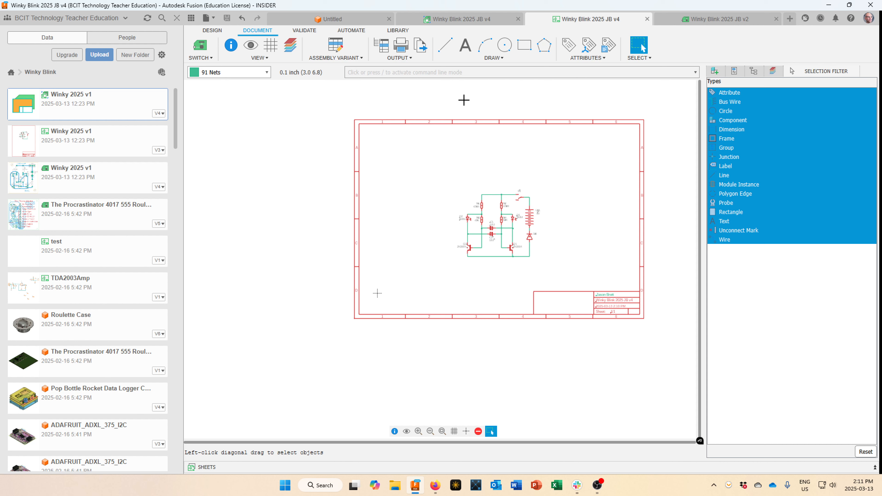
Print the schematic to a PDF file with the Caption option unchecked.
{"action": "left_click", "coordinate": [404, 62]}
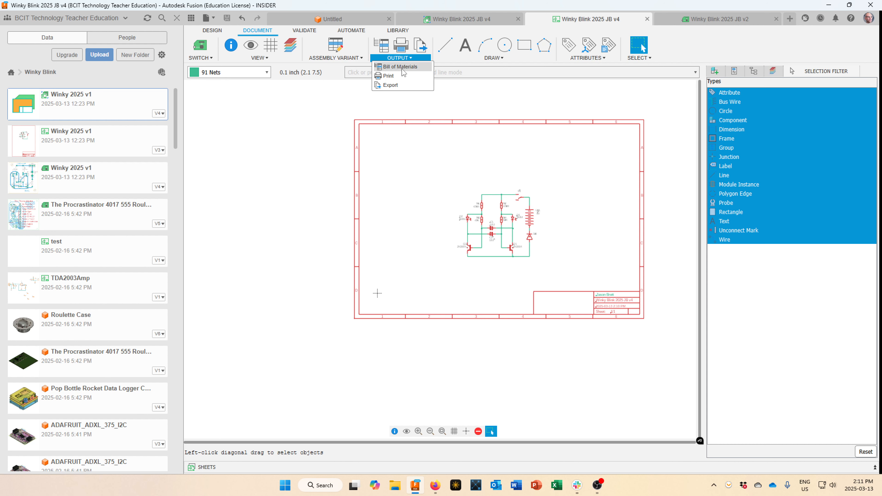
{"action": "left_click", "coordinate": [402, 84]}
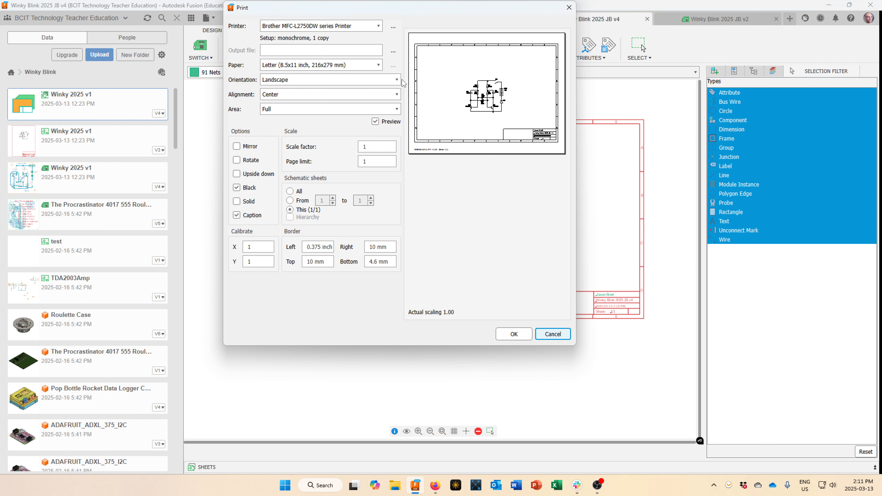
{"action": "left_click", "coordinate": [376, 26]}
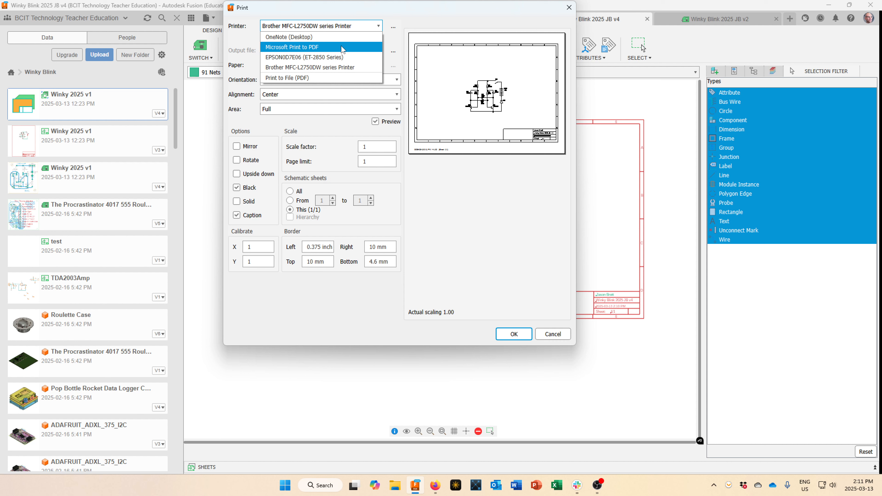
{"action": "left_click", "coordinate": [334, 78]}
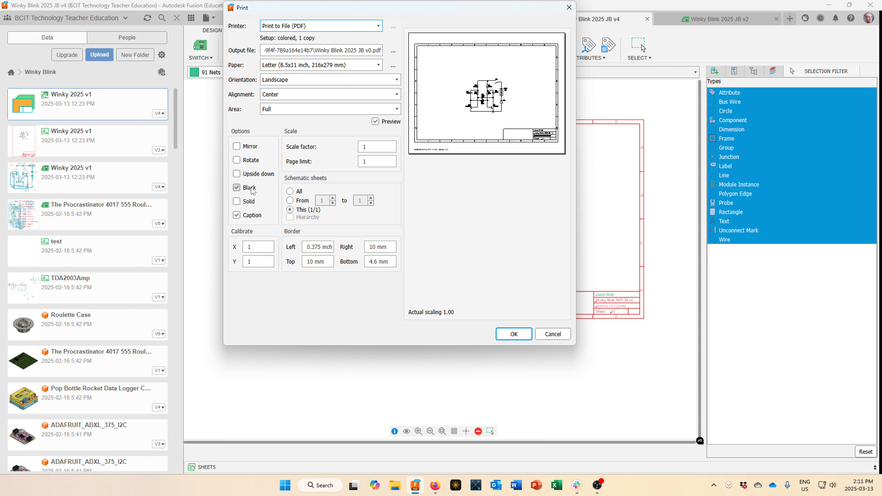
{"action": "left_click", "coordinate": [237, 216]}
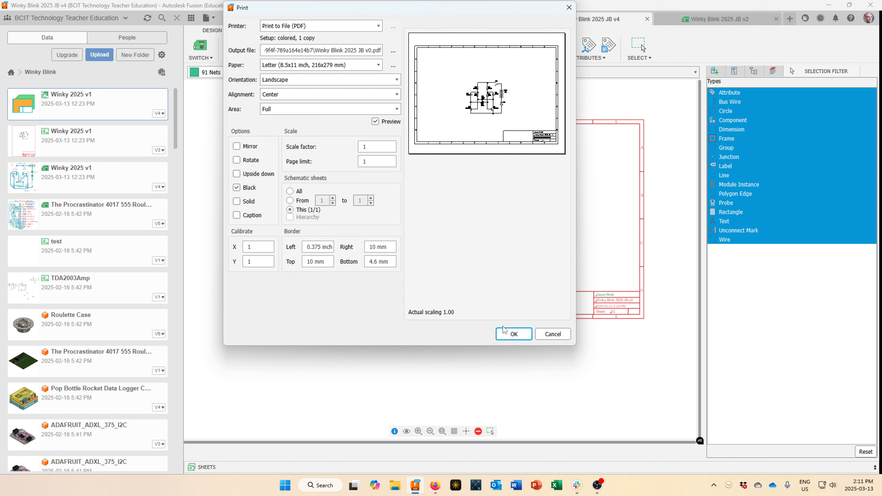
{"action": "left_click", "coordinate": [513, 334]}
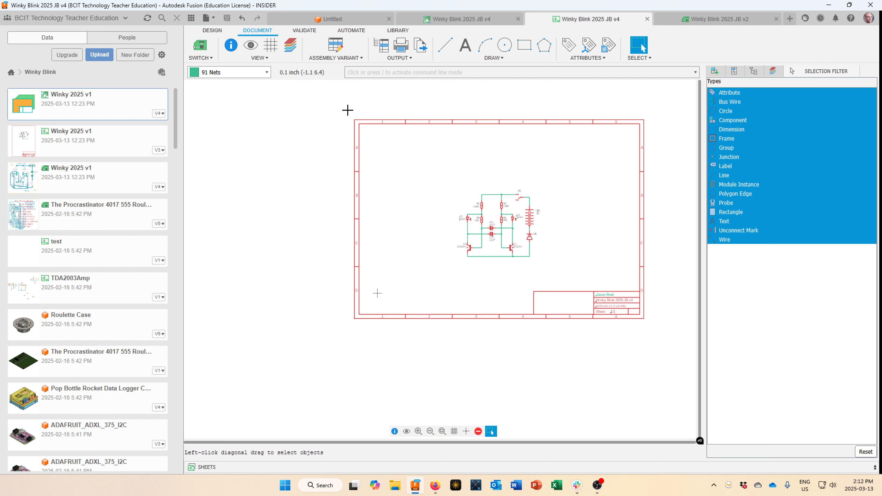
Open the existing schematic PDF in Adobe Acrobat from the Print dialog's output-file browser.
{"action": "left_click_drag", "start_coordinate": [343, 111], "coordinate": [650, 334]}
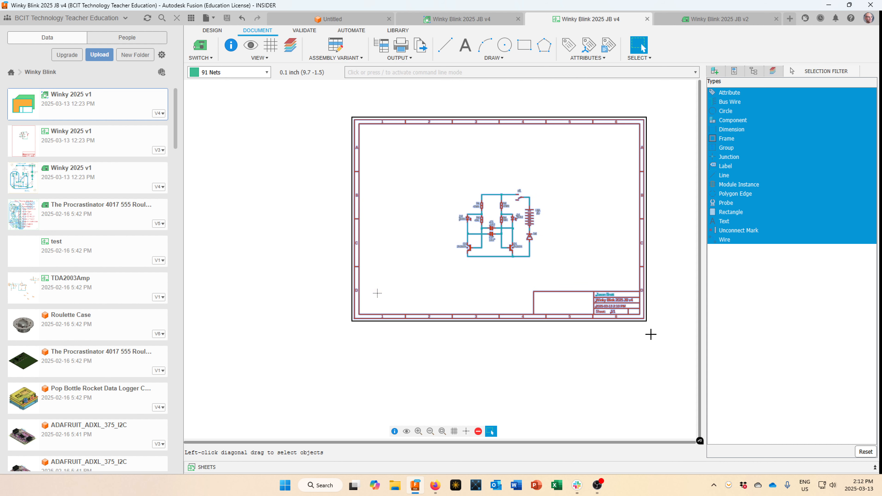
{"action": "left_click", "coordinate": [585, 335]}
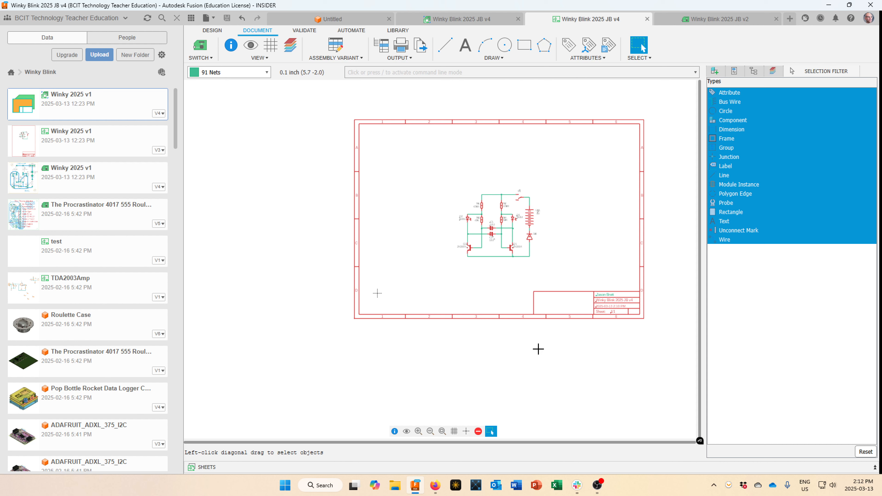
{"action": "left_click", "coordinate": [405, 62]}
{"action": "left_click", "coordinate": [400, 80]}
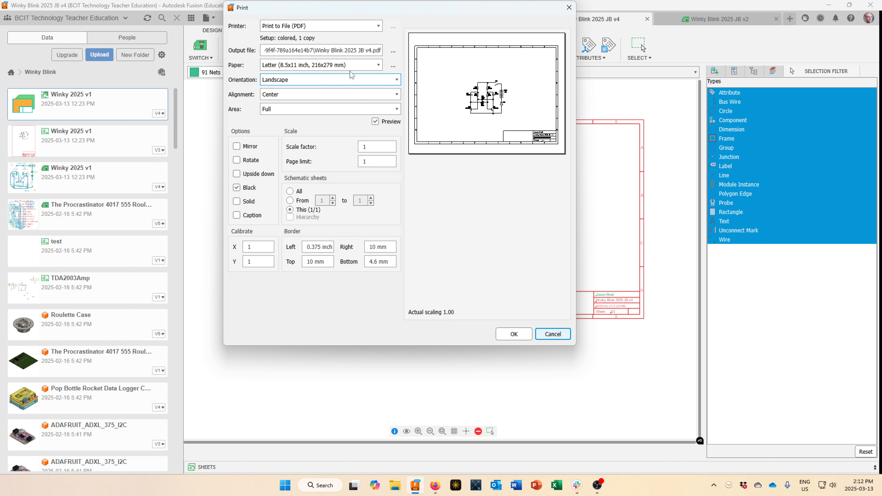
{"action": "left_click", "coordinate": [394, 52]}
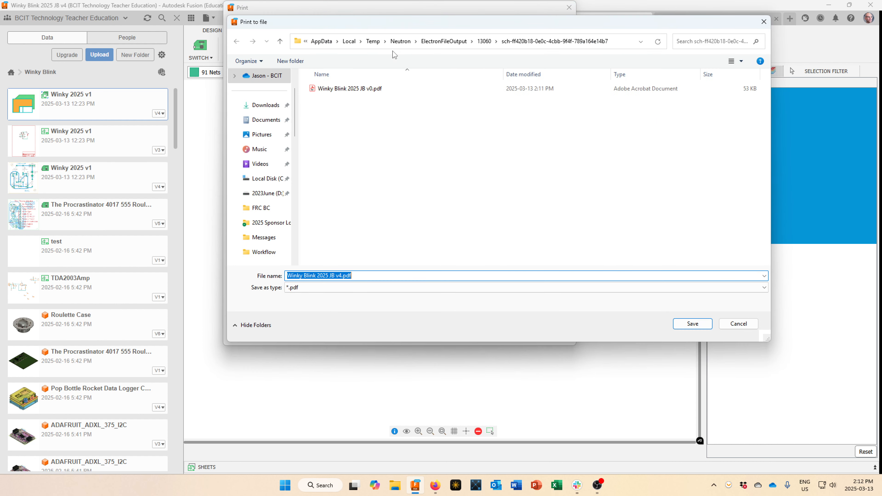
{"action": "left_click", "coordinate": [369, 93]}
{"action": "right_click", "coordinate": [369, 93]}
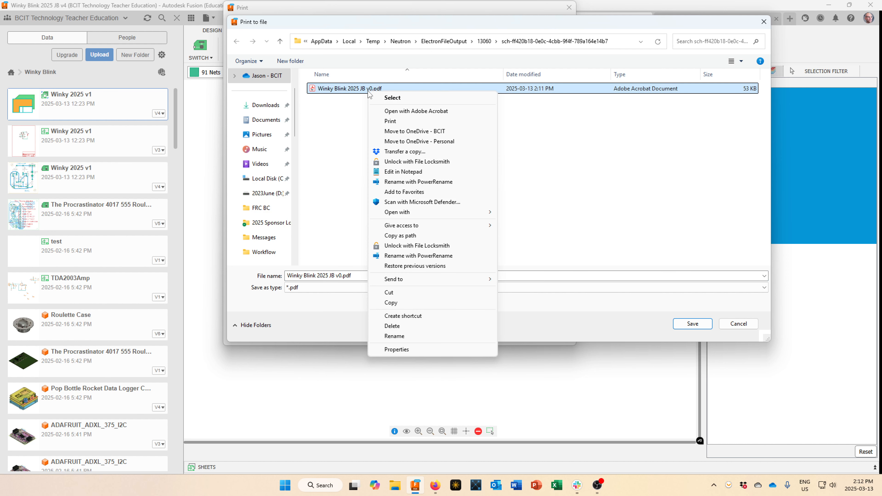
{"action": "left_click", "coordinate": [395, 112]}
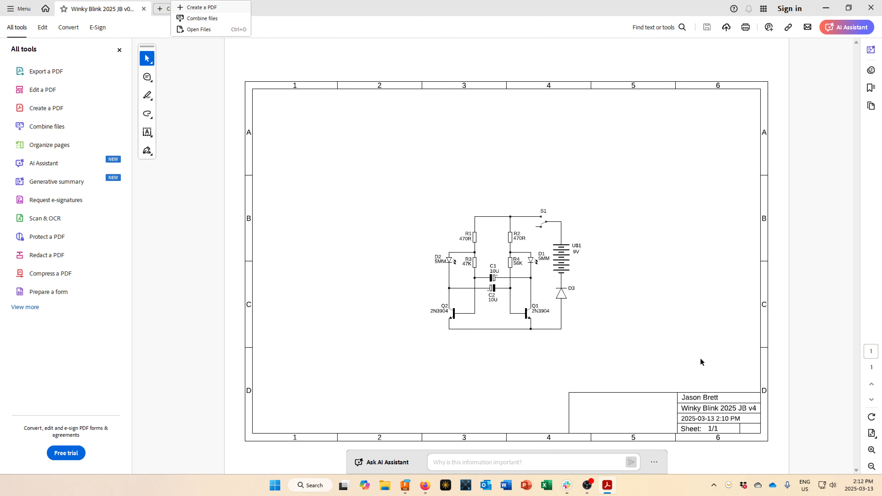
Close Acrobat, confirm the schematic print, and switch to the Winky Blink 2025 JB v2 board.
{"action": "left_click", "coordinate": [864, 14]}
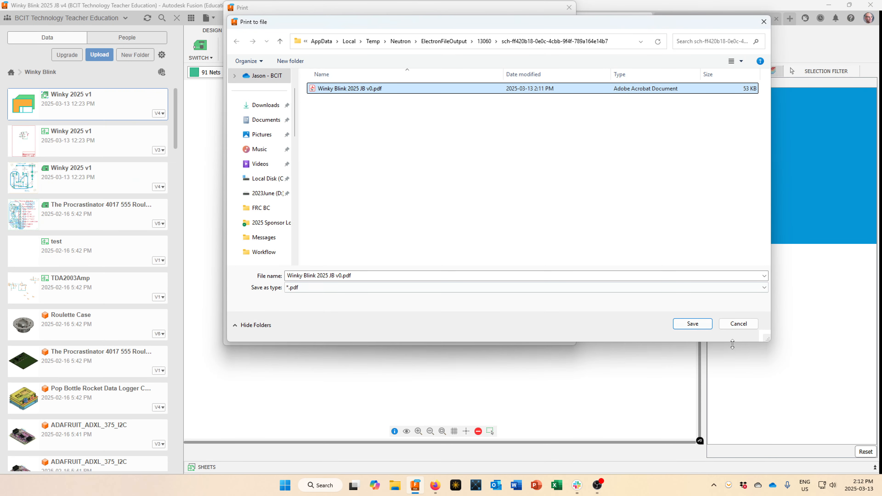
{"action": "left_click", "coordinate": [745, 327]}
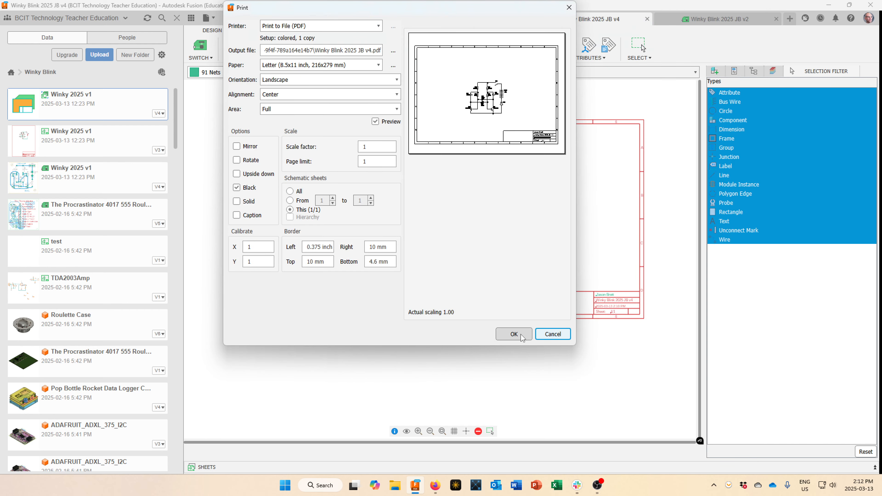
{"action": "left_click", "coordinate": [546, 334]}
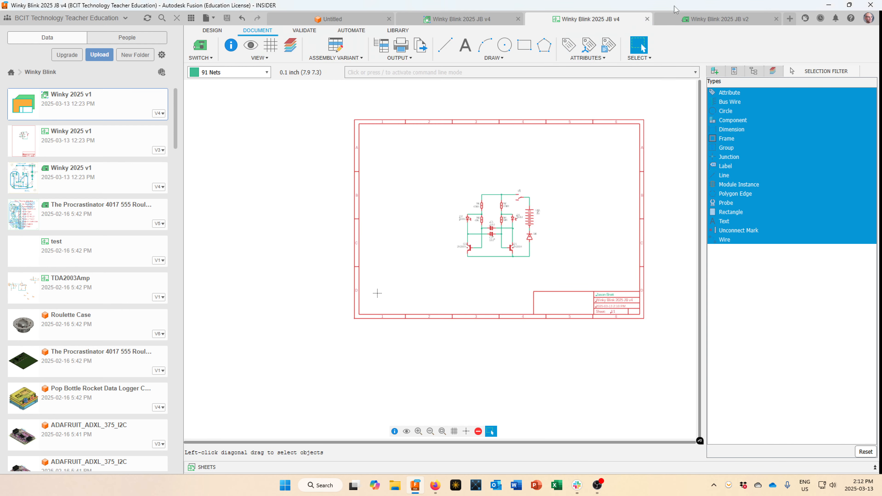
{"action": "left_click", "coordinate": [715, 21]}
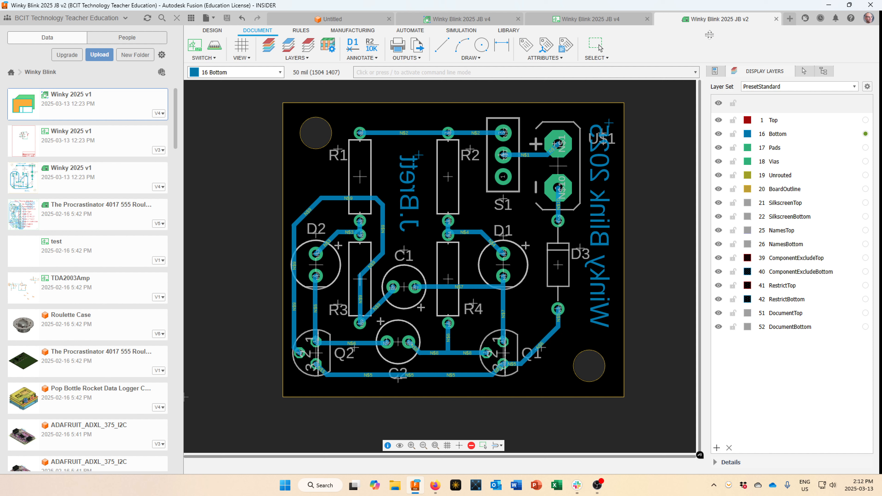
Print the board layout in solid black at 1:1 to 'Winky Blink 2025 JB v2.pdf'.
{"action": "left_click", "coordinate": [771, 125]}
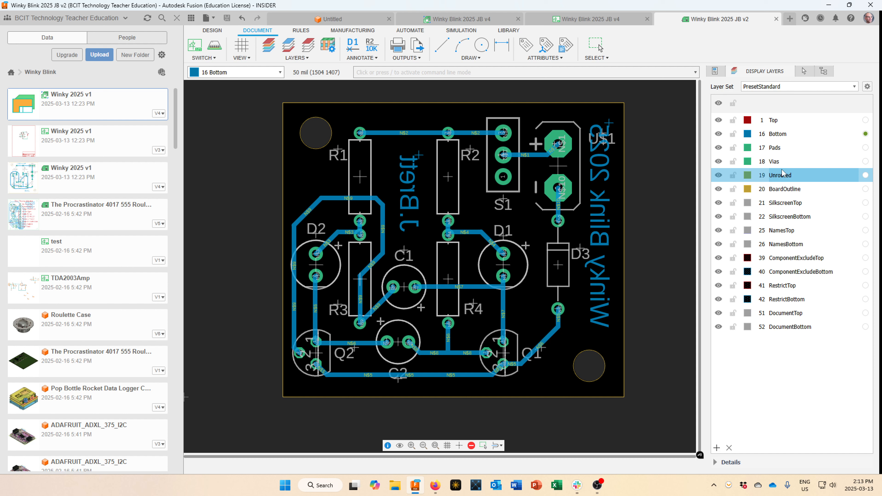
{"action": "left_click", "coordinate": [410, 58]}
{"action": "left_click", "coordinate": [405, 67]}
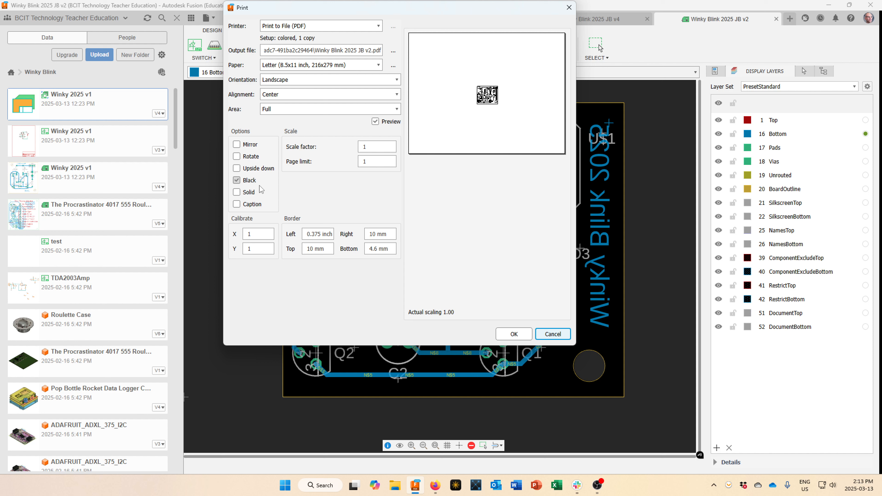
{"action": "left_click", "coordinate": [237, 193]}
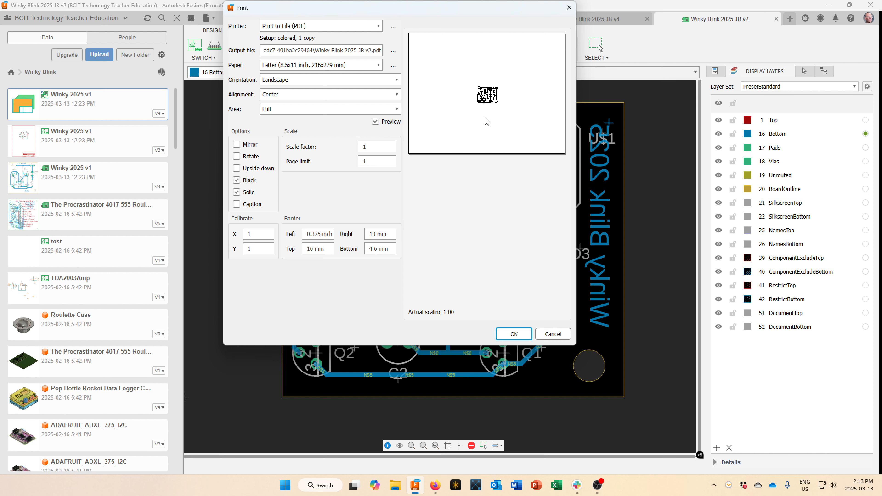
{"action": "left_click", "coordinate": [514, 334]}
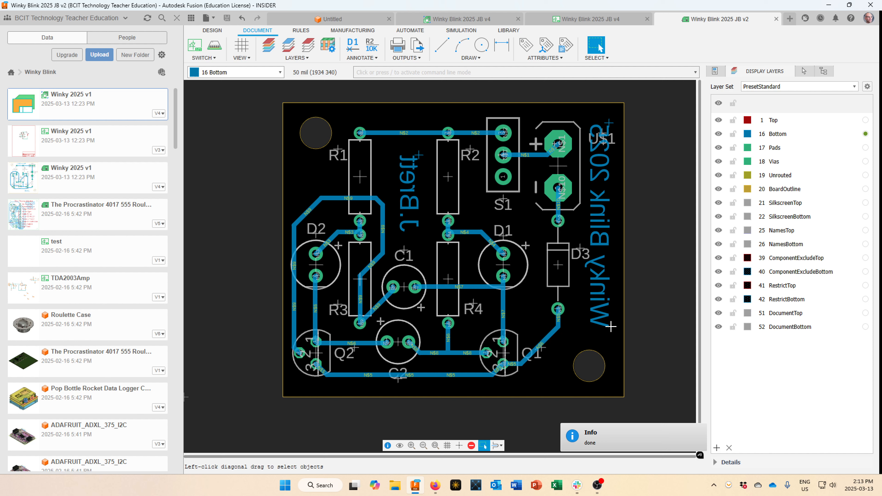
{"action": "left_click", "coordinate": [412, 61]}
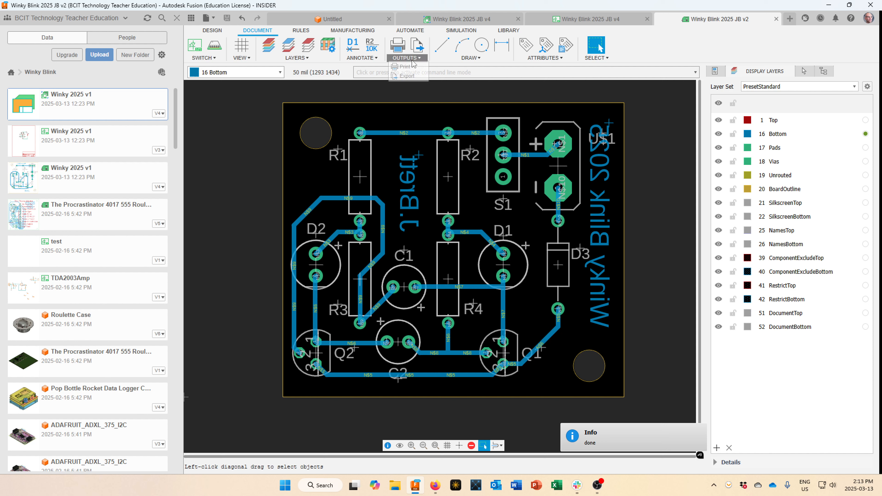
Open 'Winky Blink 2025 JB v2.pdf' in Adobe Acrobat from the print file browser, declining overwrite.
{"action": "left_click", "coordinate": [409, 67]}
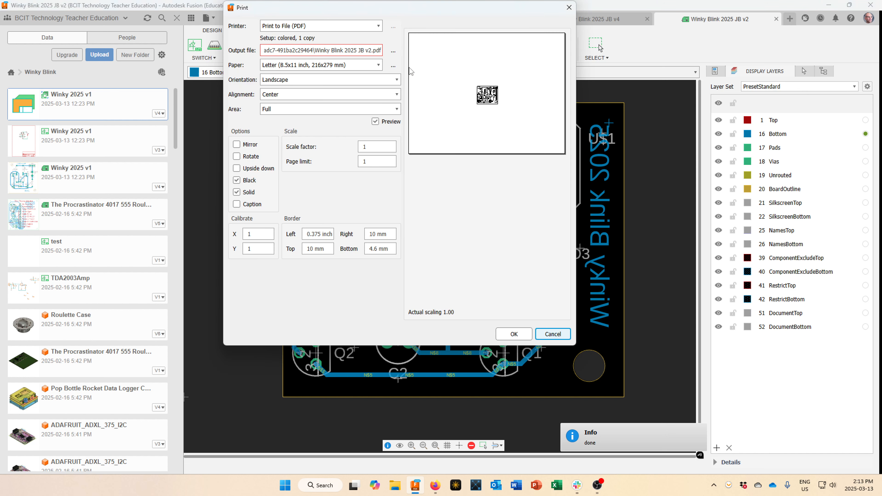
{"action": "left_click", "coordinate": [392, 53]}
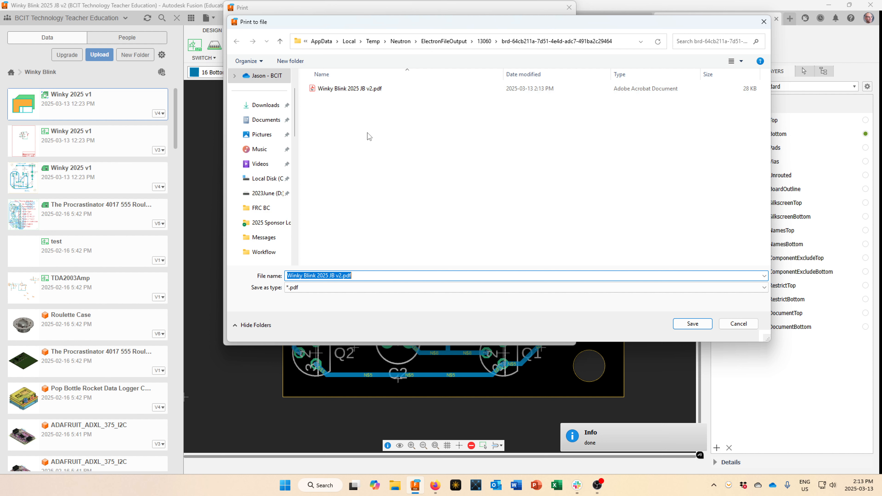
{"action": "left_click", "coordinate": [359, 91]}
{"action": "double_click", "coordinate": [358, 89]}
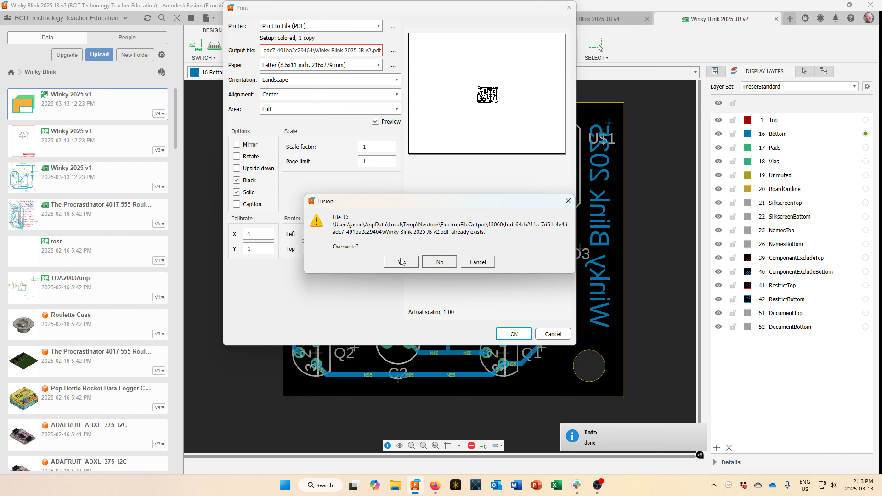
{"action": "left_click", "coordinate": [440, 264]}
{"action": "left_click", "coordinate": [349, 87]}
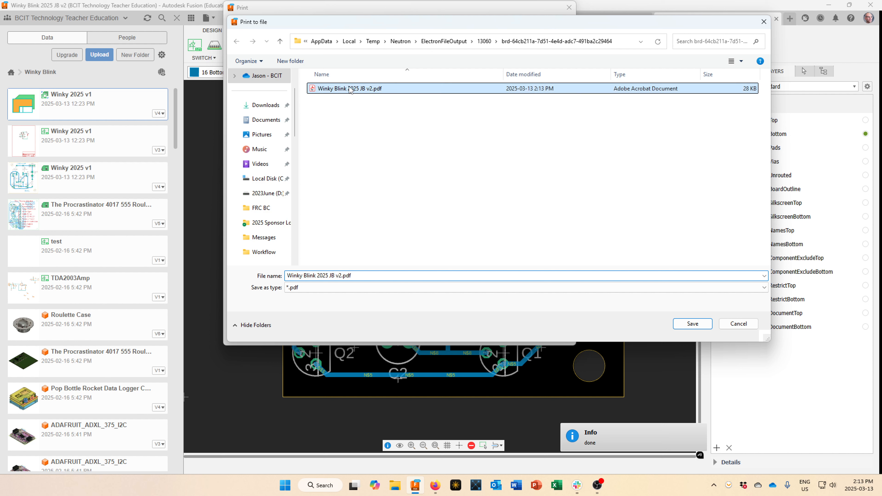
{"action": "right_click", "coordinate": [351, 89]}
{"action": "left_click", "coordinate": [384, 108]}
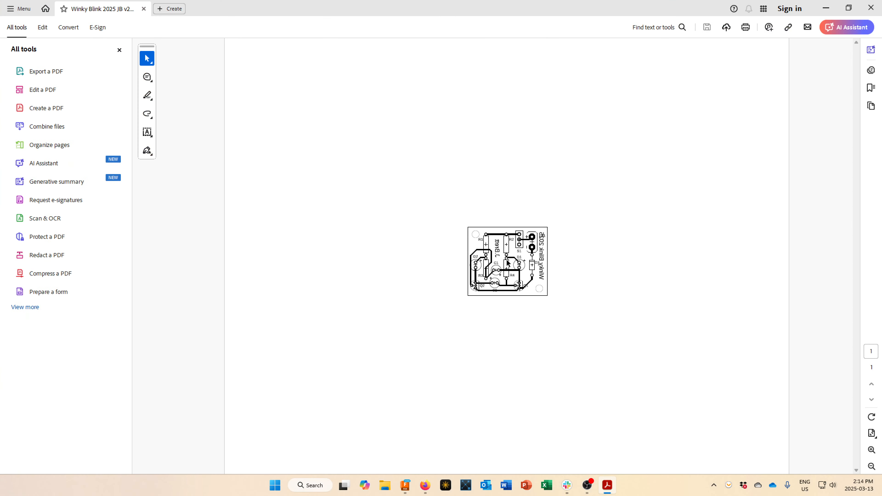
Zoom in twice on the solid-black board printout, inspect it, then close Acrobat.
{"action": "left_click", "coordinate": [871, 450]}
{"action": "left_click", "coordinate": [871, 449]}
{"action": "scroll", "coordinate": [723, 440], "scroll_direction": "down", "scroll_amount": 6}
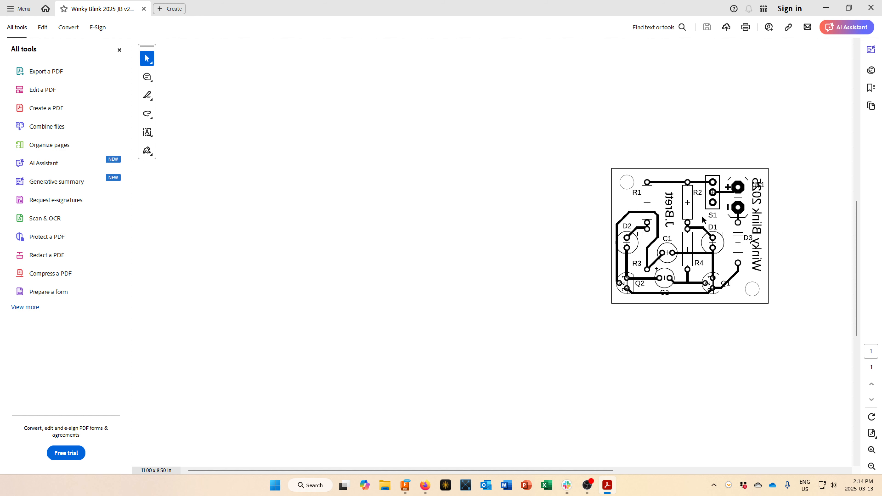
{"action": "left_click", "coordinate": [870, 8]}
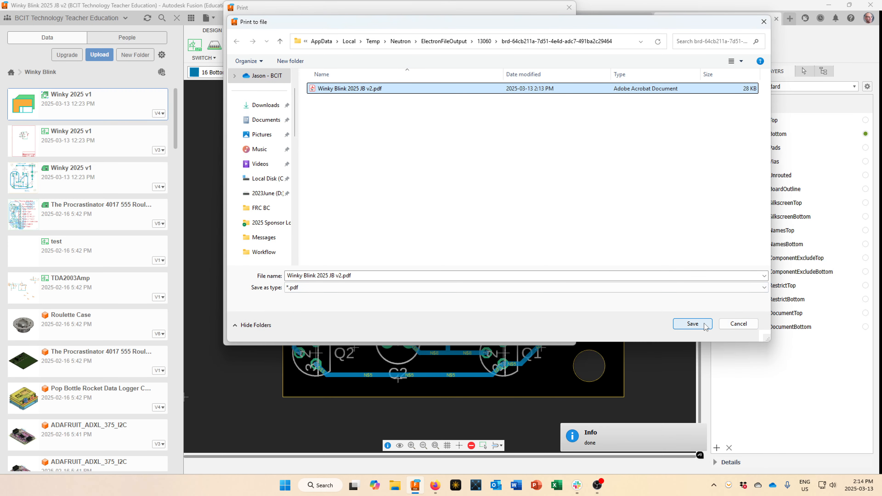
Cancel the Print to file dialog and confirm the Print dialog, returning to the board layout.
{"action": "left_click", "coordinate": [725, 326]}
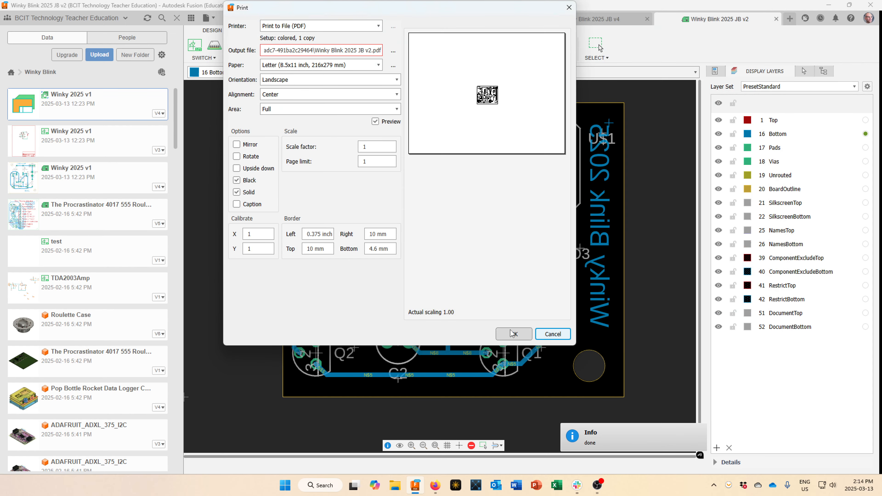
{"action": "left_click", "coordinate": [513, 334]}
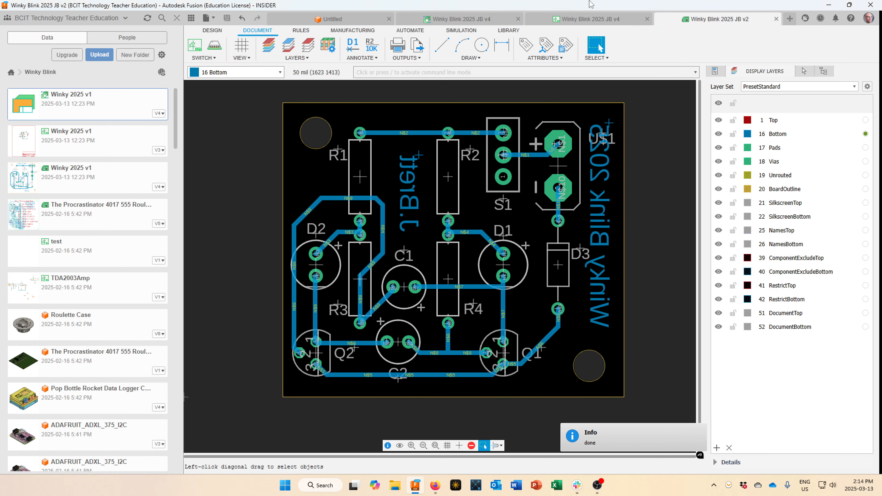